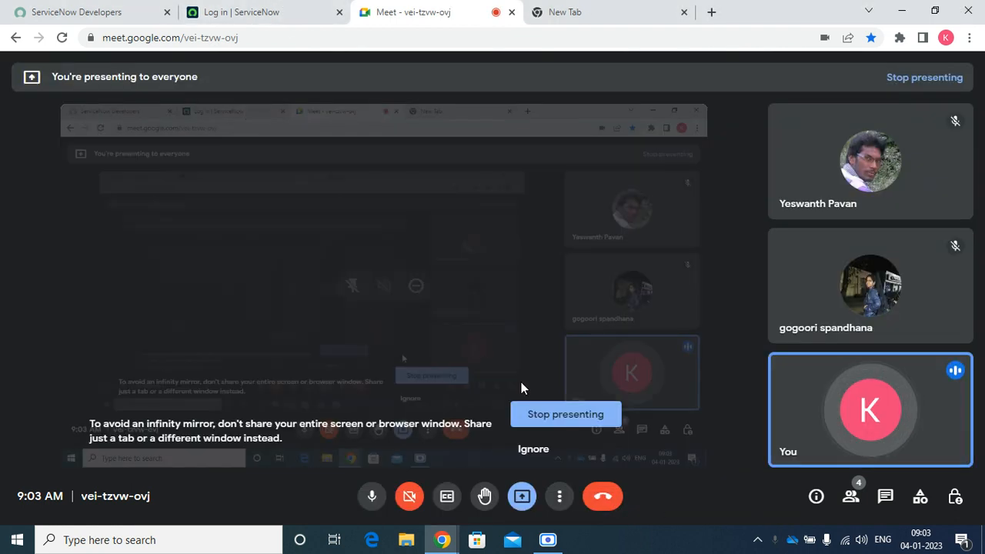
Dismiss the mirror warning and enter the administrator user name on the ServiceNow login page
click(543, 452)
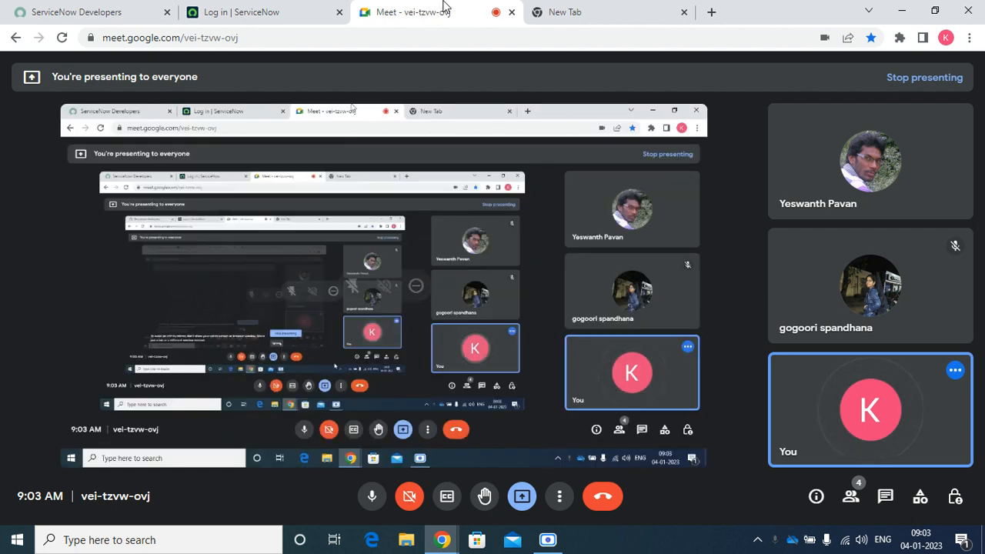
click(264, 9)
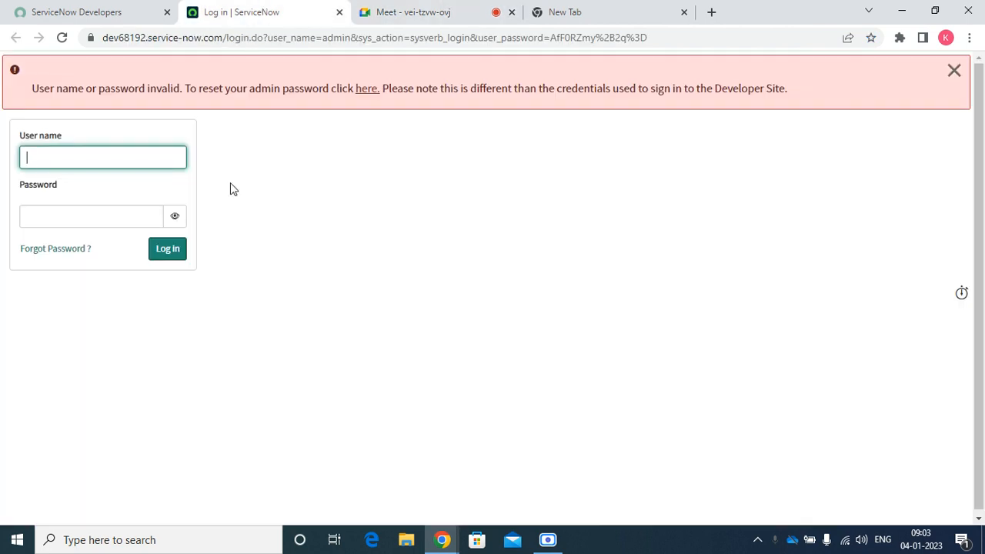
text(admmi)
key(BackSpace)
key(BackSpace)
text(in)
Enter the account password, sign in, close the upgrade carousel, and bring up the Run box
key(Tab)
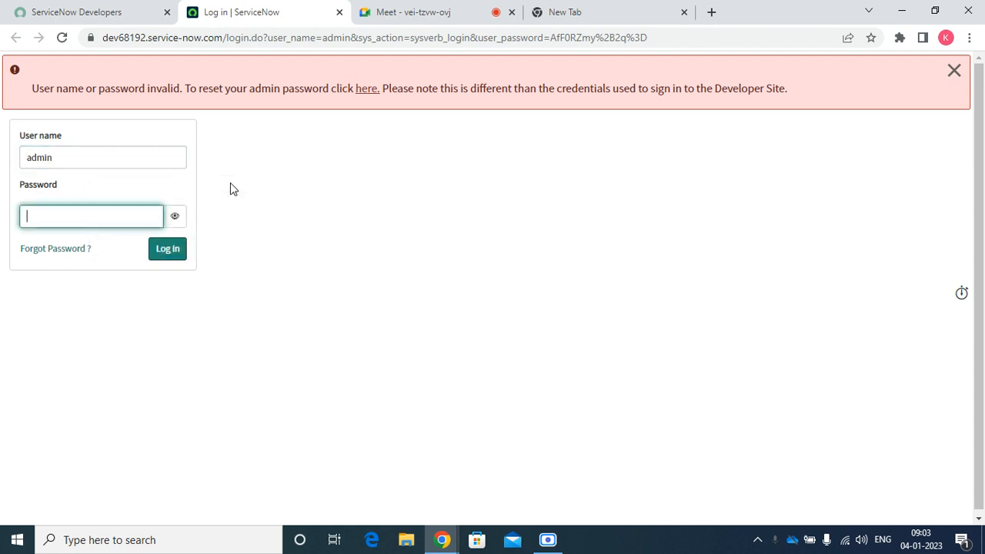
text(AfF••••••)
key(Return)
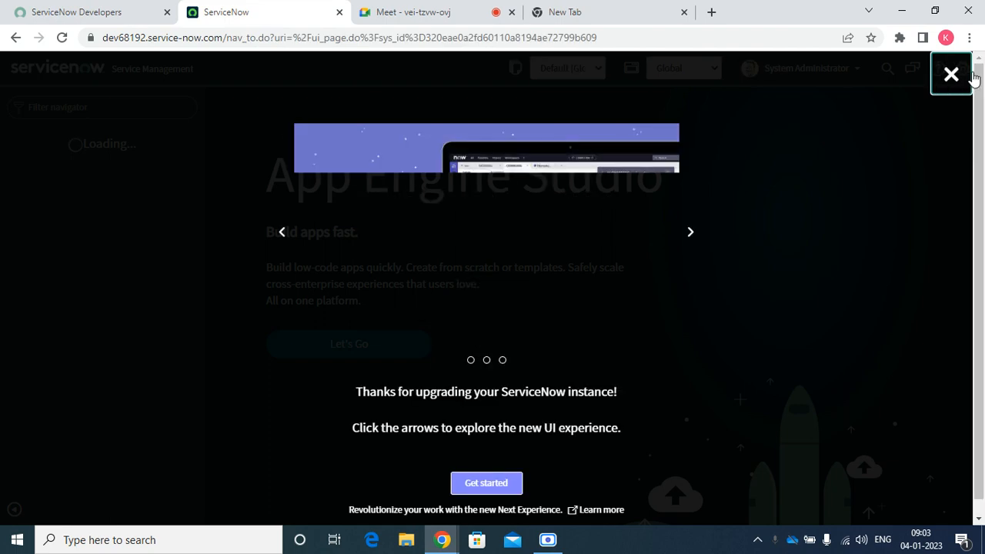
click(956, 76)
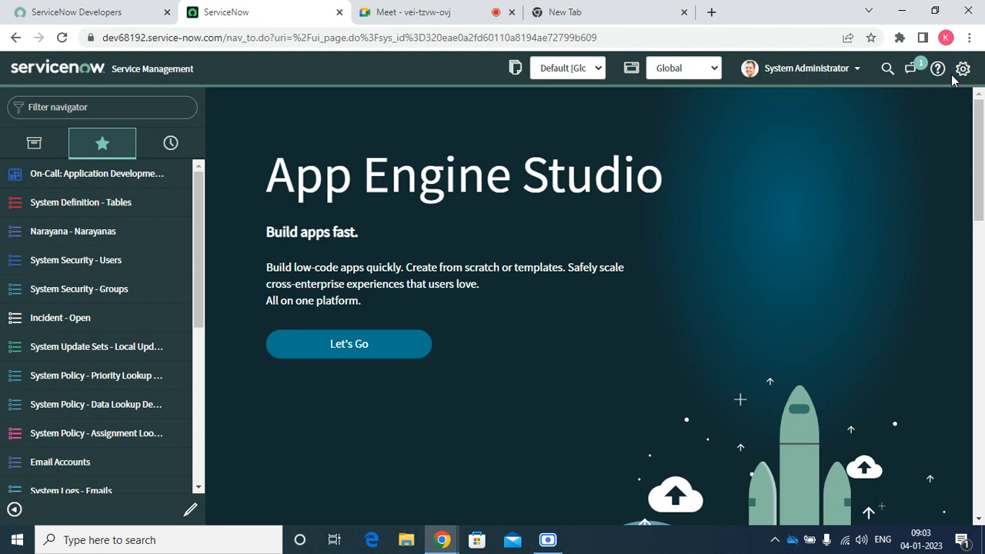
key(super+r)
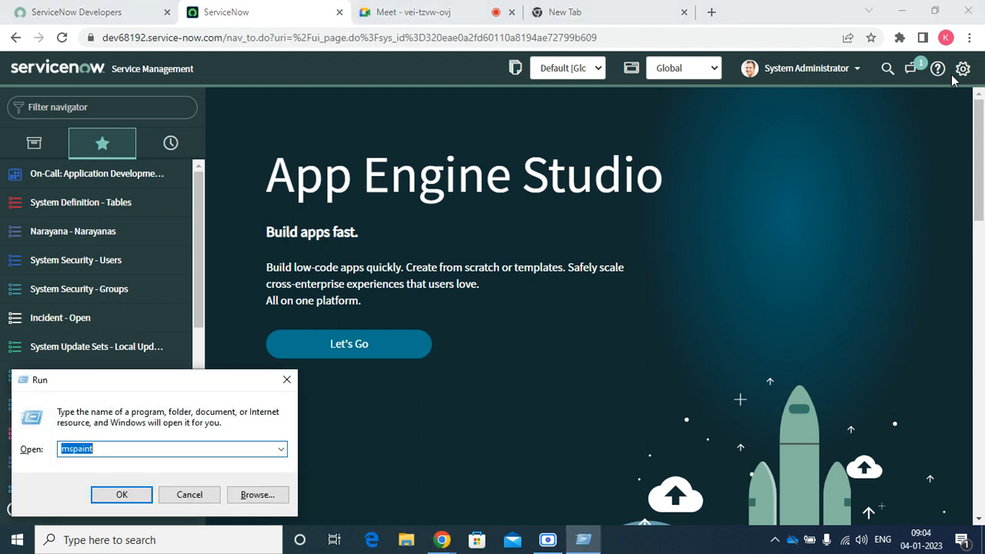
Launch Notepad from the Run box
text(n)
key(Down)
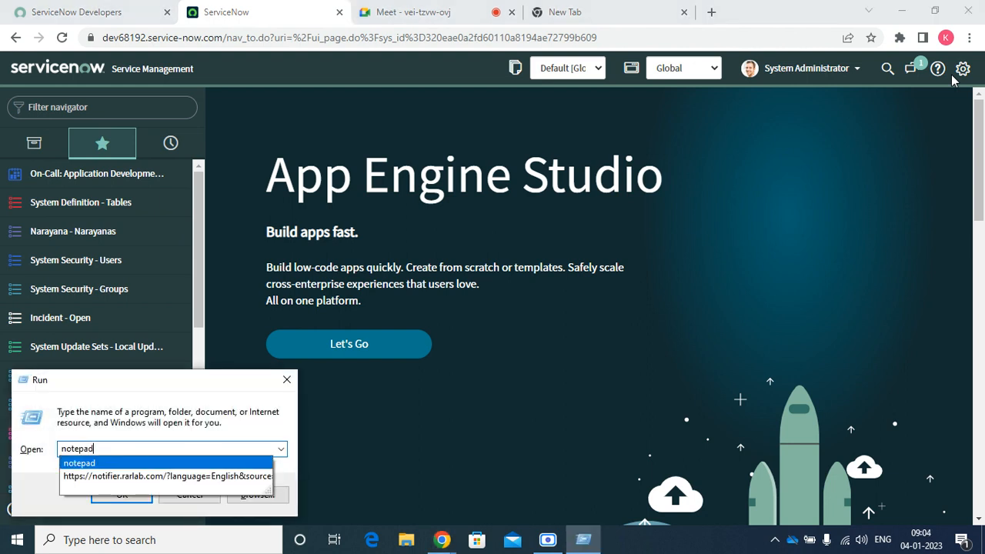
key(Return)
Type the note heading 'UI Actions:' followed by the line 'User Interface'
text(U)
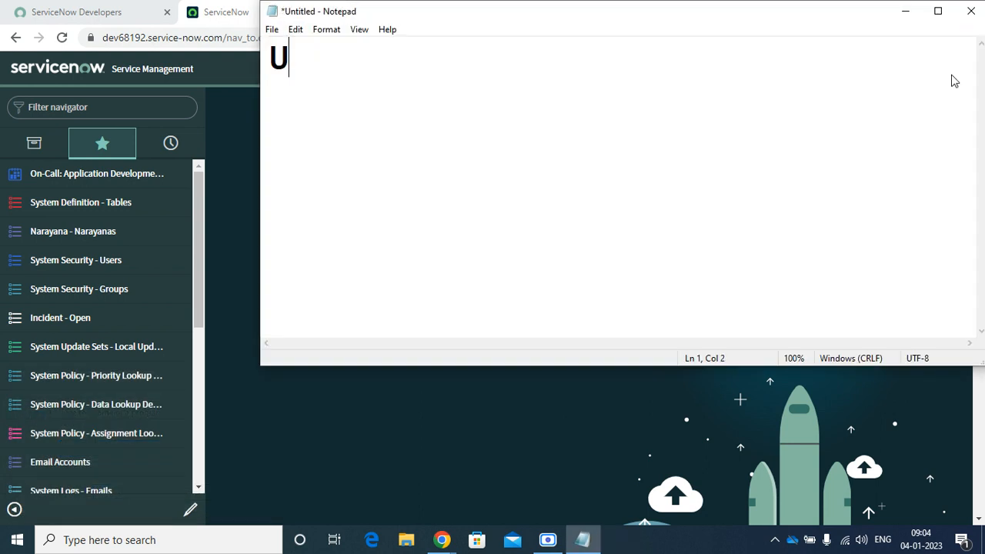
key(BackSpace)
text(i)
key(BackSpace)
key(BackSpace)
text(I A)
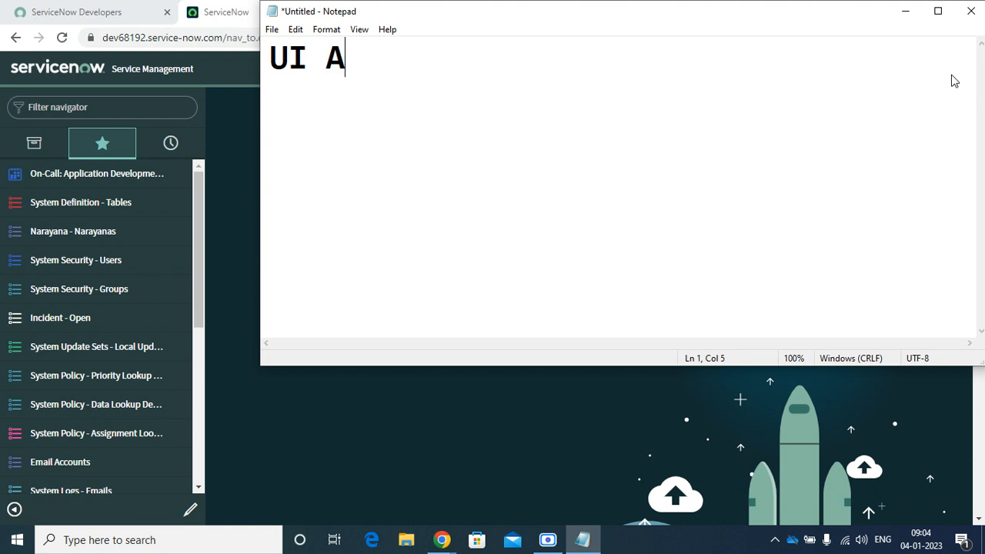
text(ction)
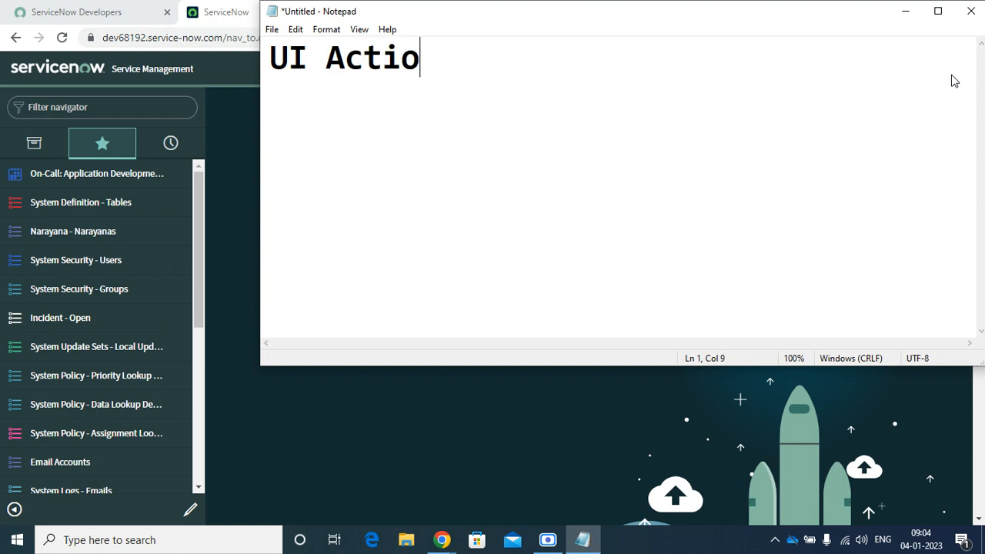
key(Return)
key(Return)
key(BackSpace)
key(BackSpace)
text(s:)
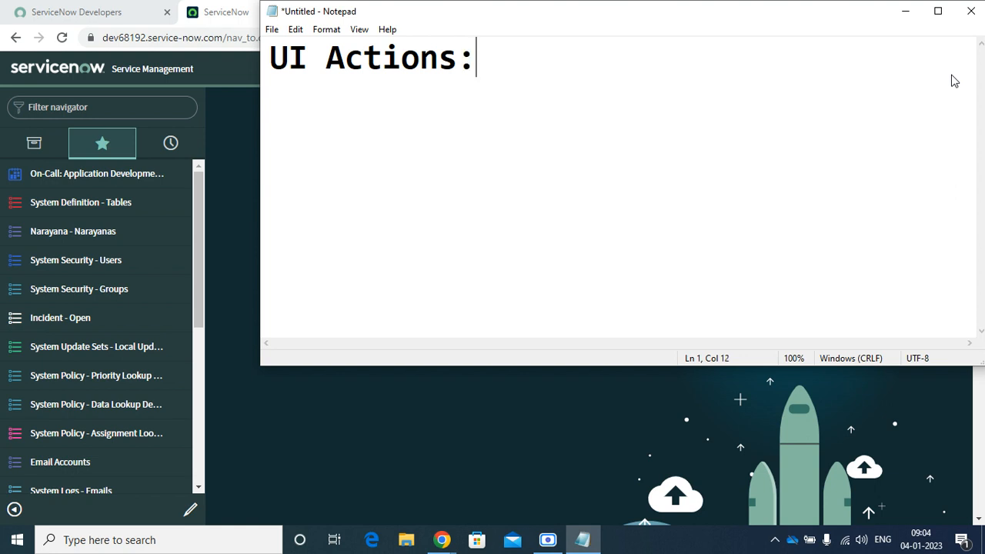
key(Return)
key(Return)
text(USer)
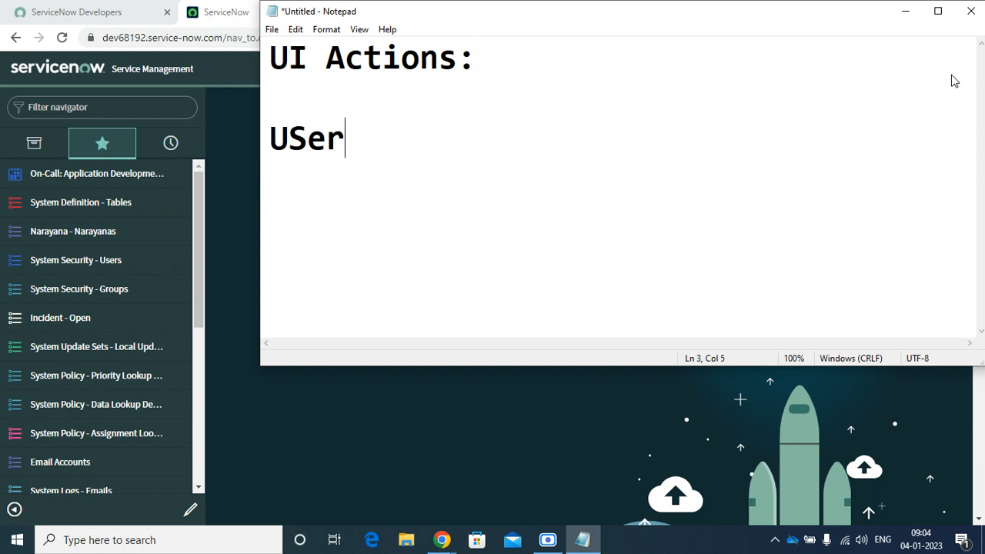
key(BackSpace)
key(BackSpace)
key(BackSpace)
text(ser i)
key(BackSpace)
text(Intr)
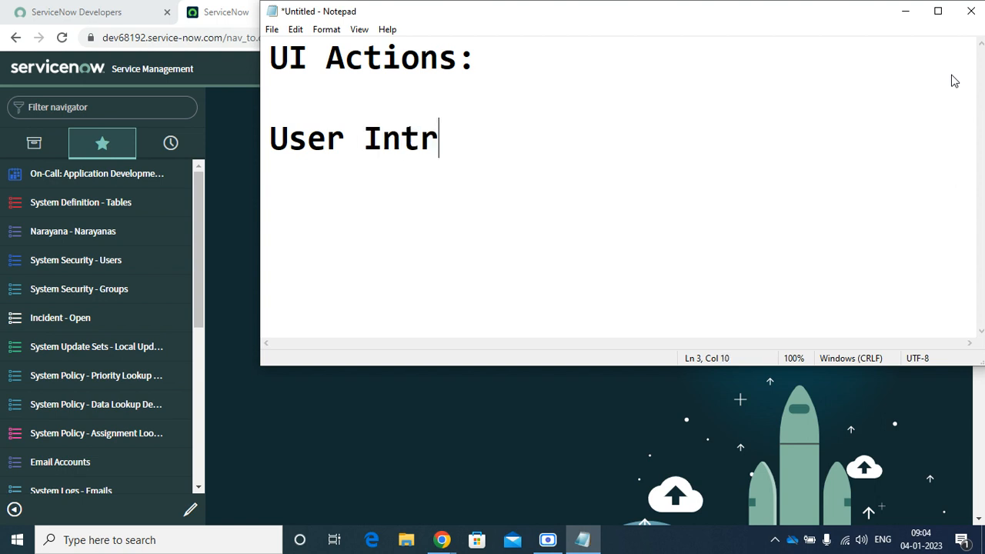
key(BackSpace)
text(erface)
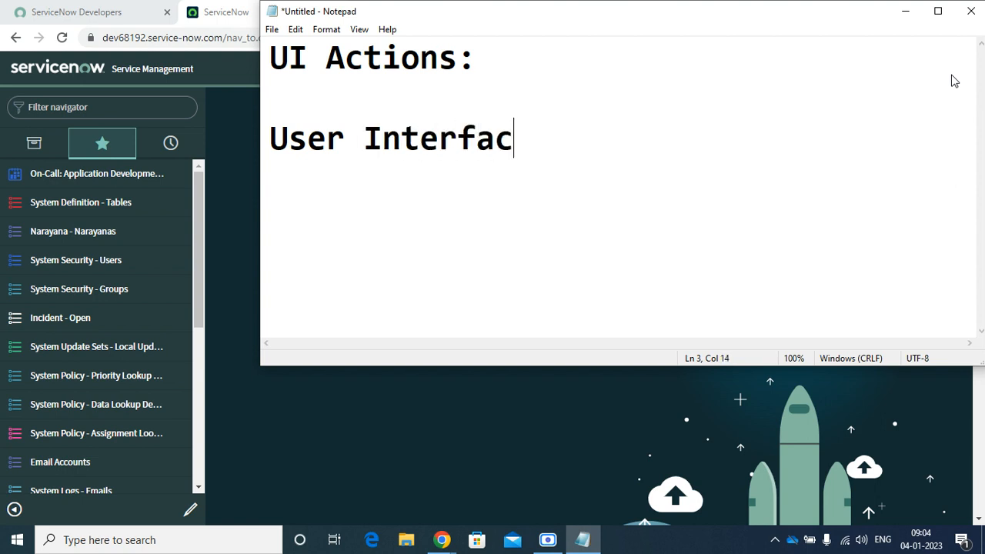
Add the line 'Doing something' to the note and minimize Notepad
key(Return)
key(Return)
text(DO)
key(BackSpace)
key(BackSpace)
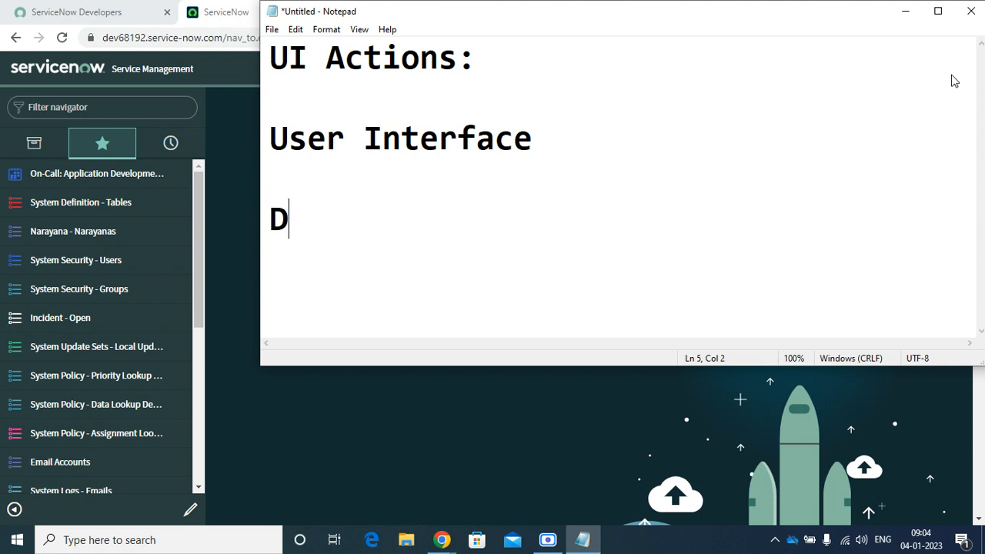
text(oing dom)
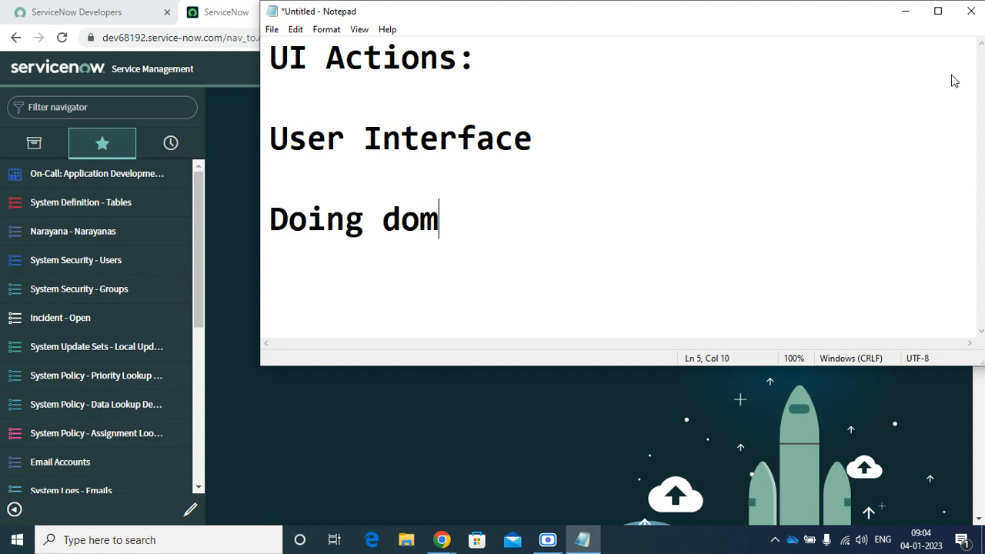
key(BackSpace)
key(BackSpace)
key(BackSpace)
text(some)
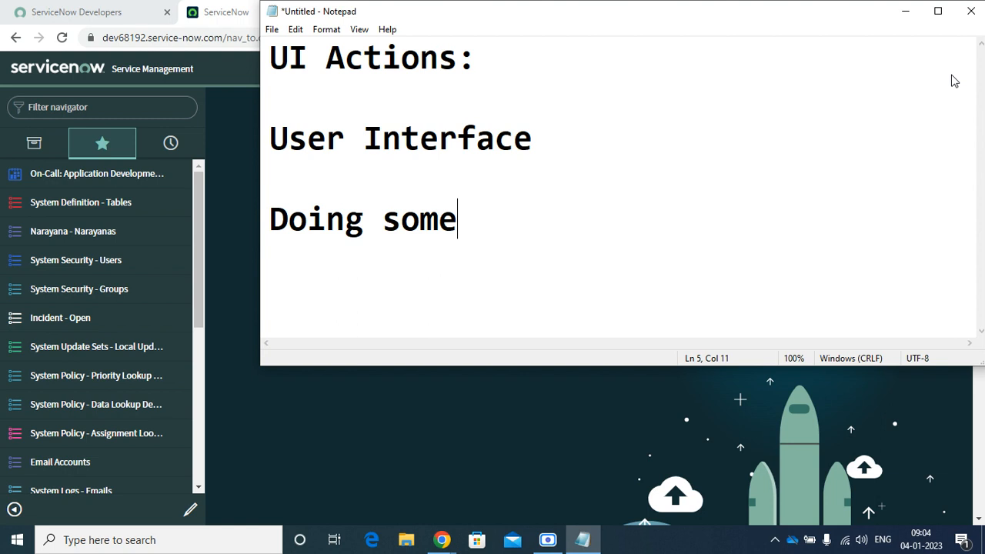
text(thing)
key(Return)
key(Return)
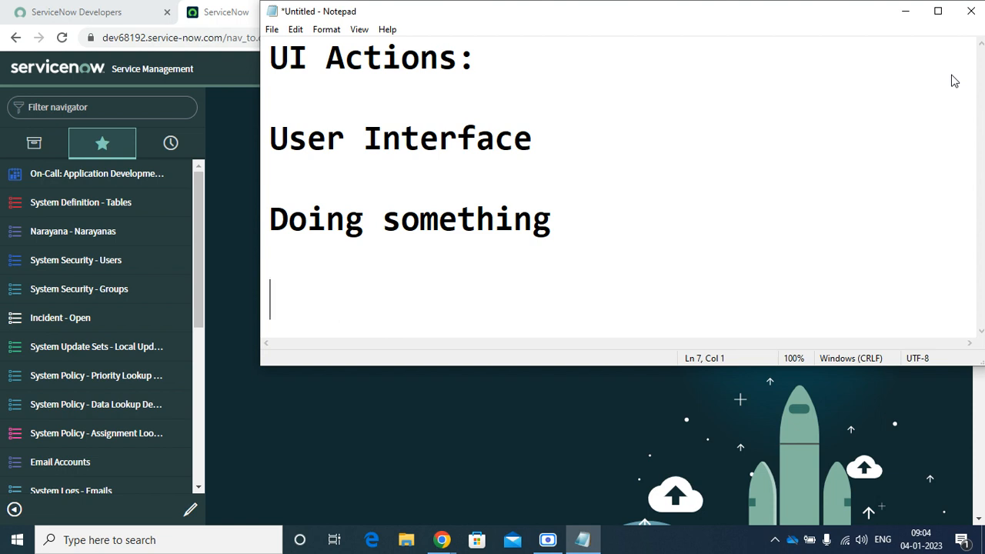
click(915, 12)
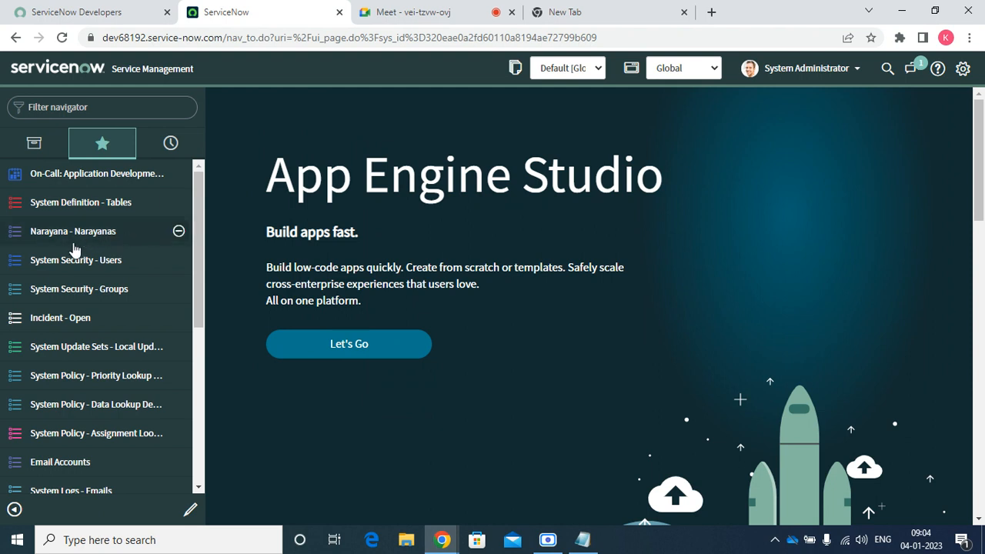
Open the Incident - Open list and open INC0000003 in a new browser tab
click(64, 317)
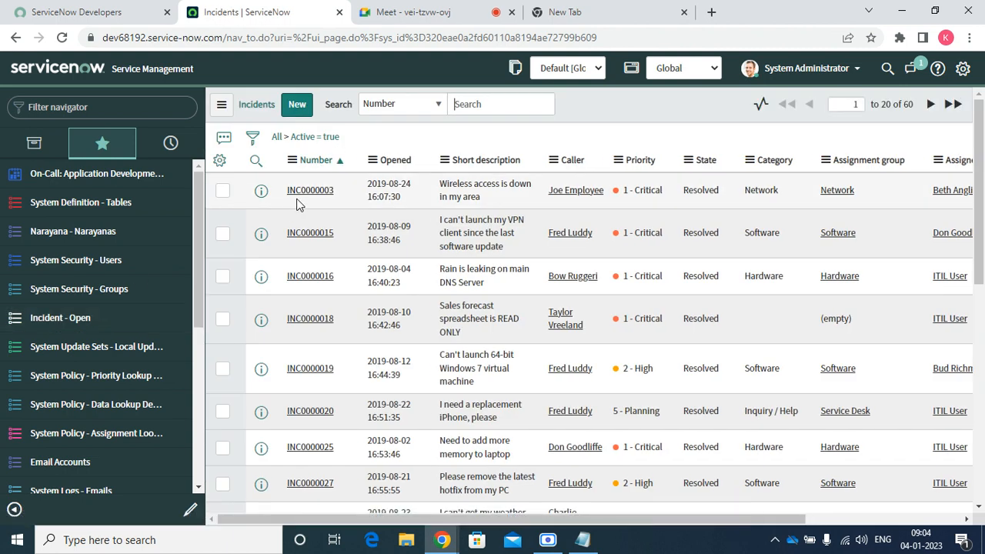
click(299, 204)
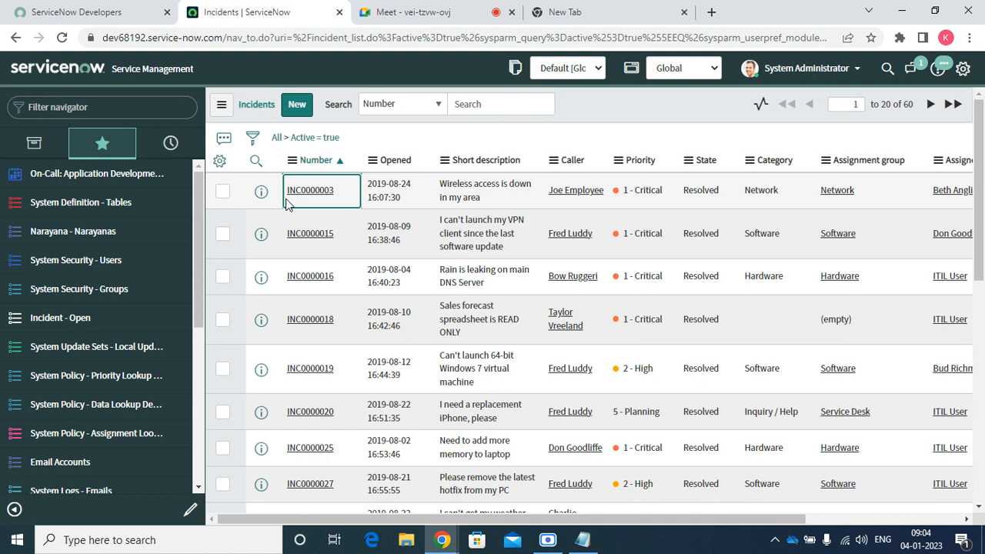
right_click(239, 194)
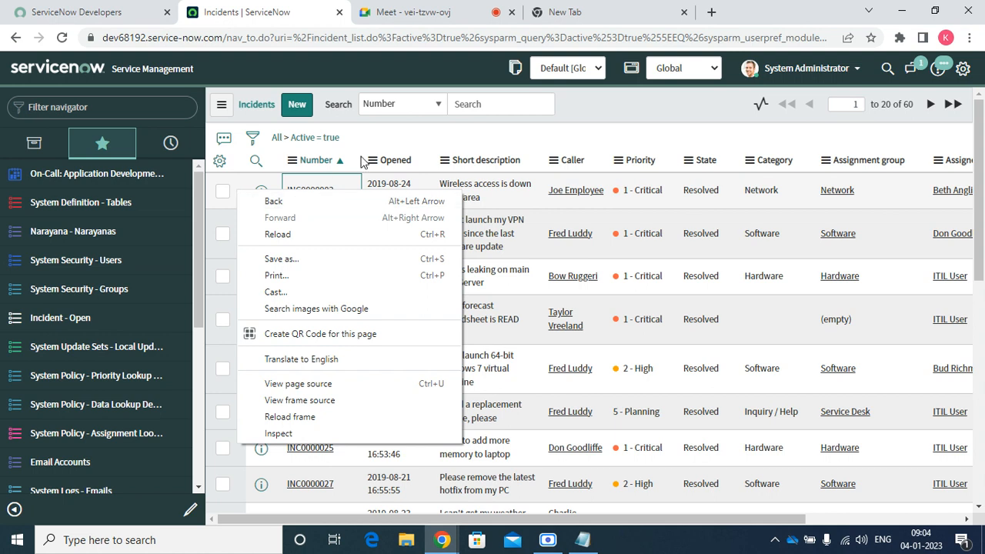
click(517, 104)
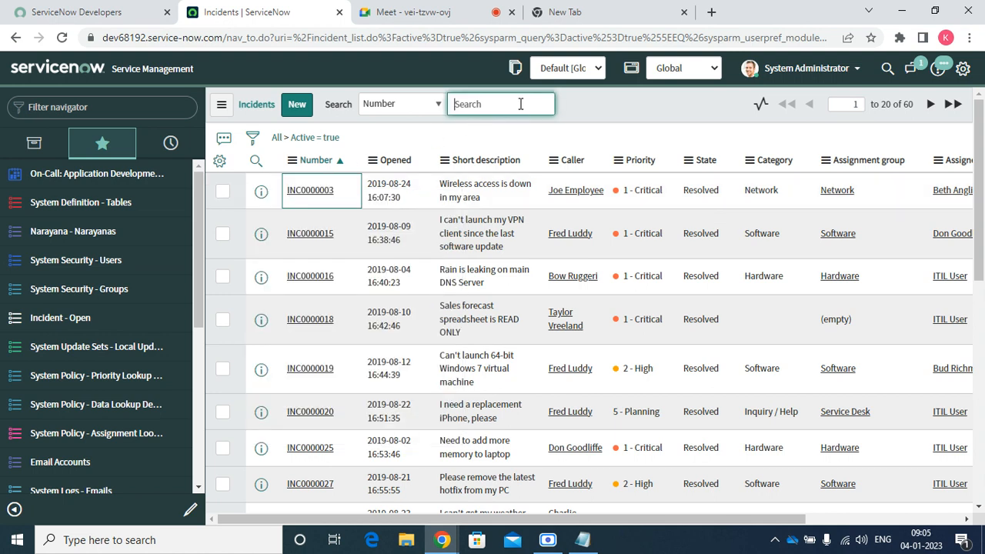
right_click(263, 195)
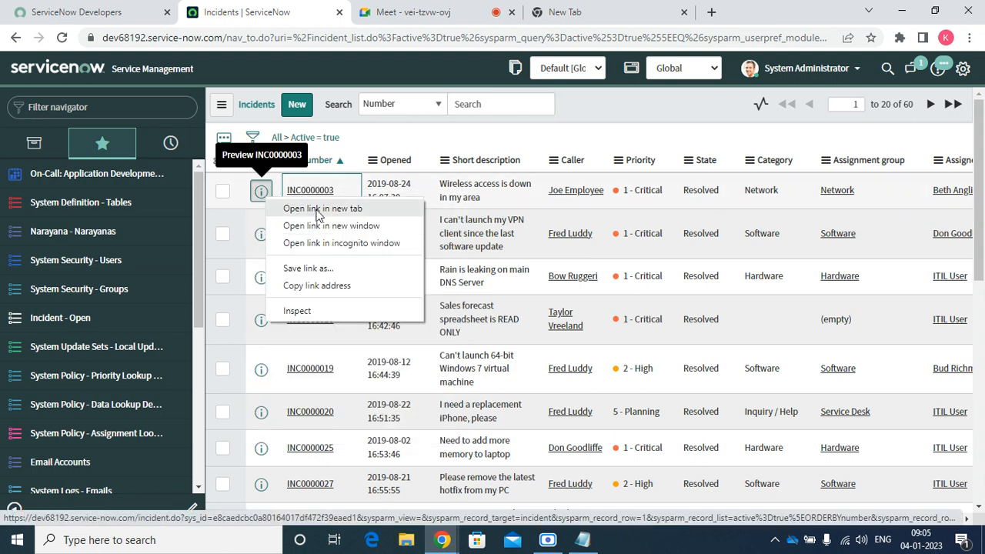
click(313, 208)
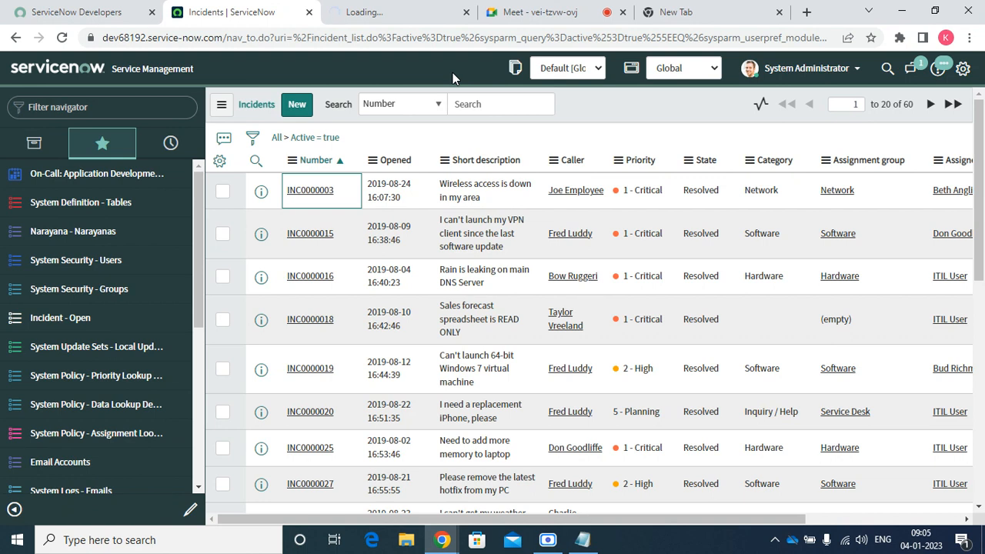
On INC0000003, set Service to SAP Enterprise Services and close the incident
click(408, 10)
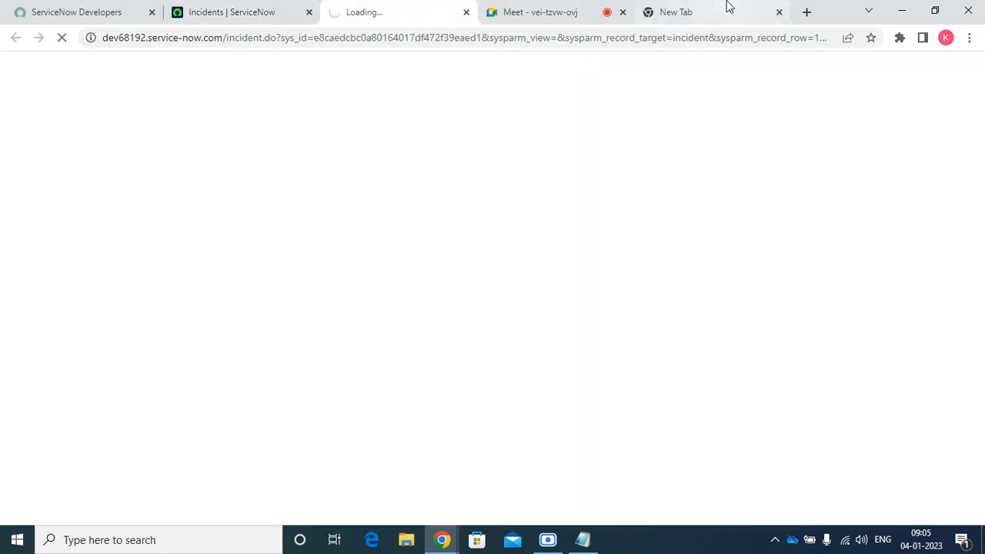
click(779, 11)
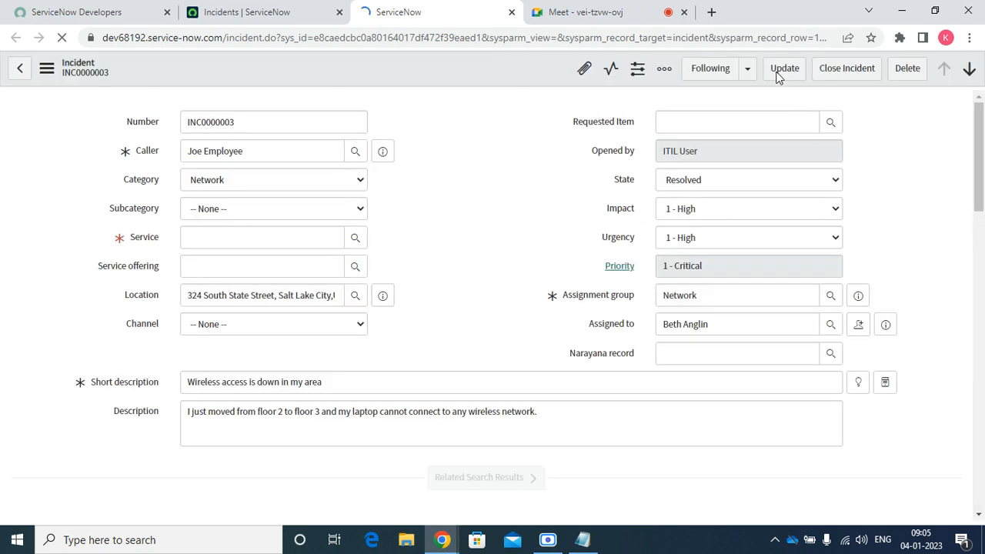
click(847, 75)
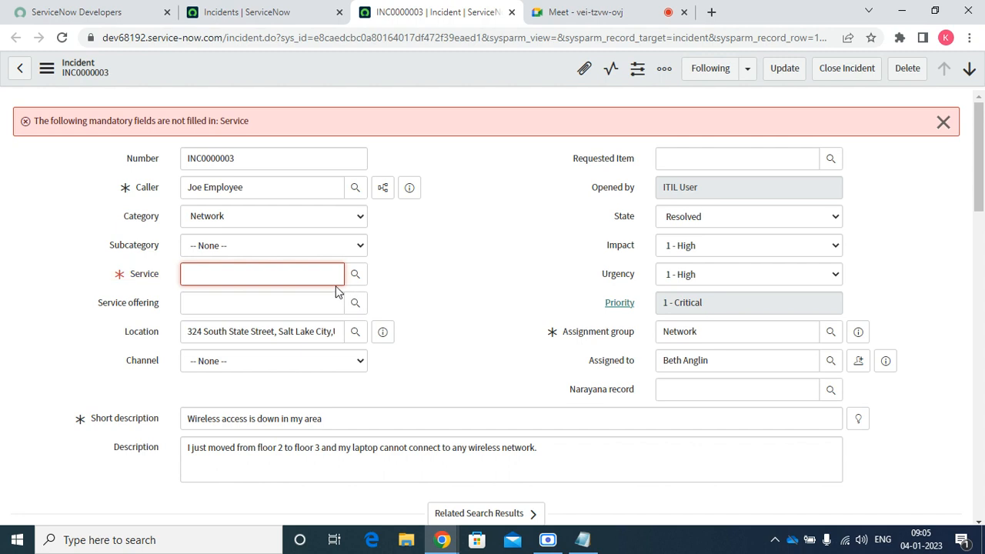
click(314, 273)
text(s)
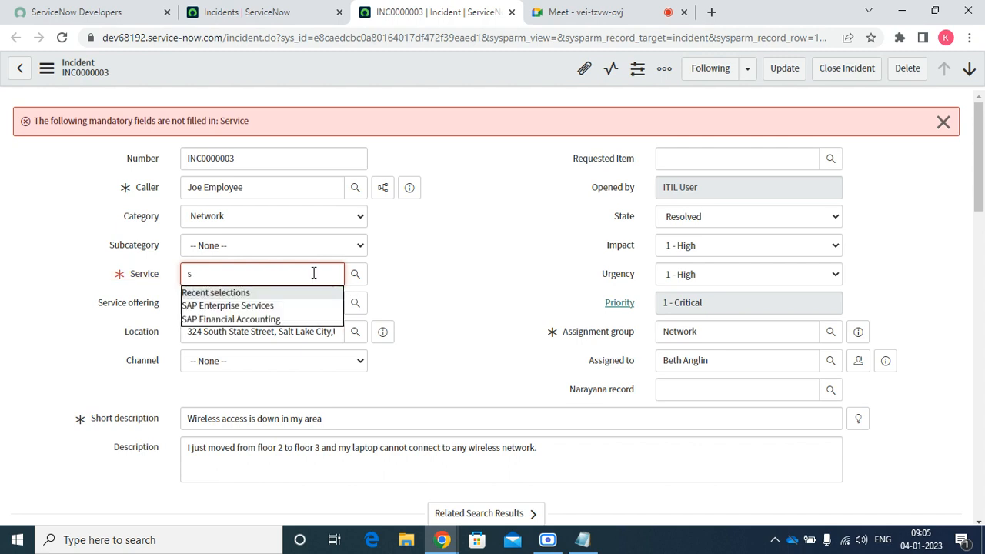
click(277, 308)
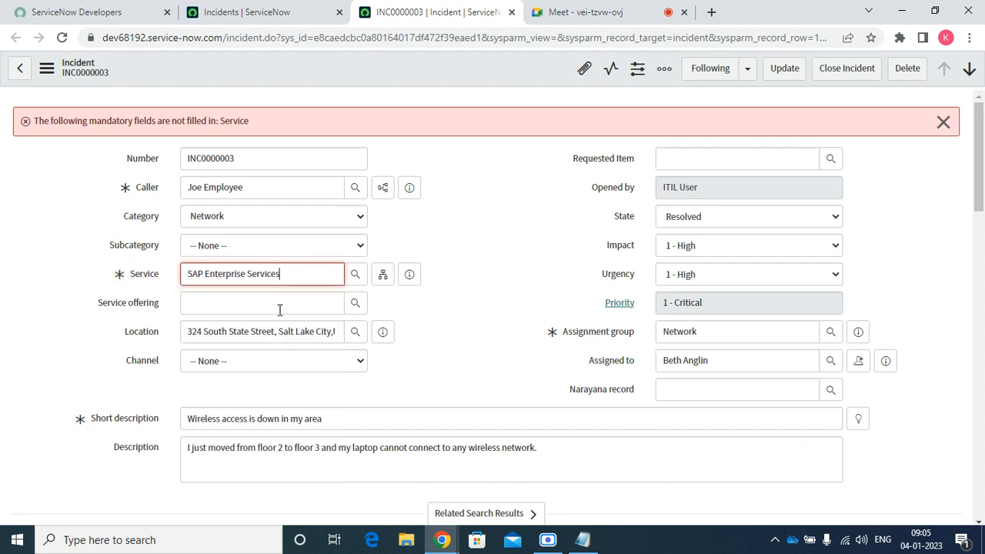
click(846, 69)
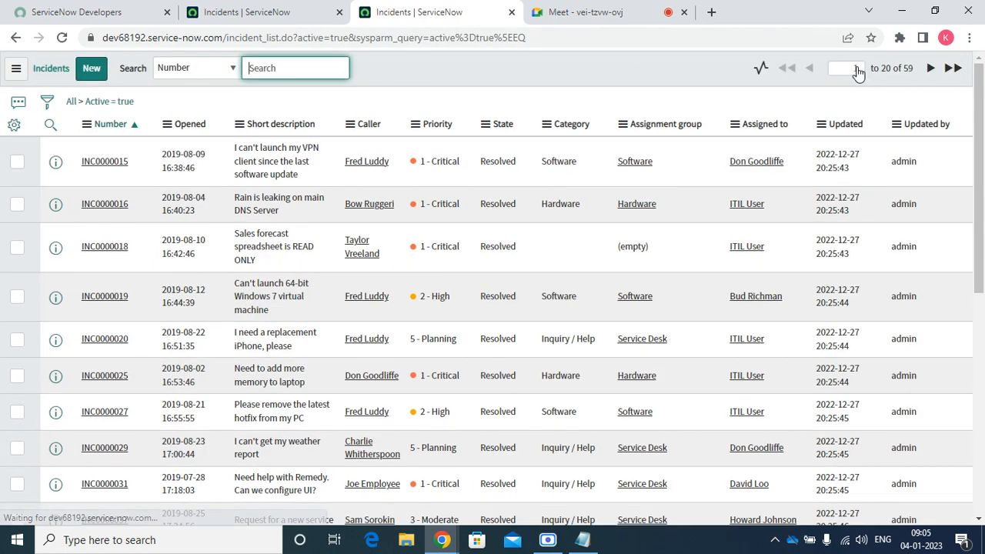
Open incident INC0000015 and duplicate its browser tab
click(115, 170)
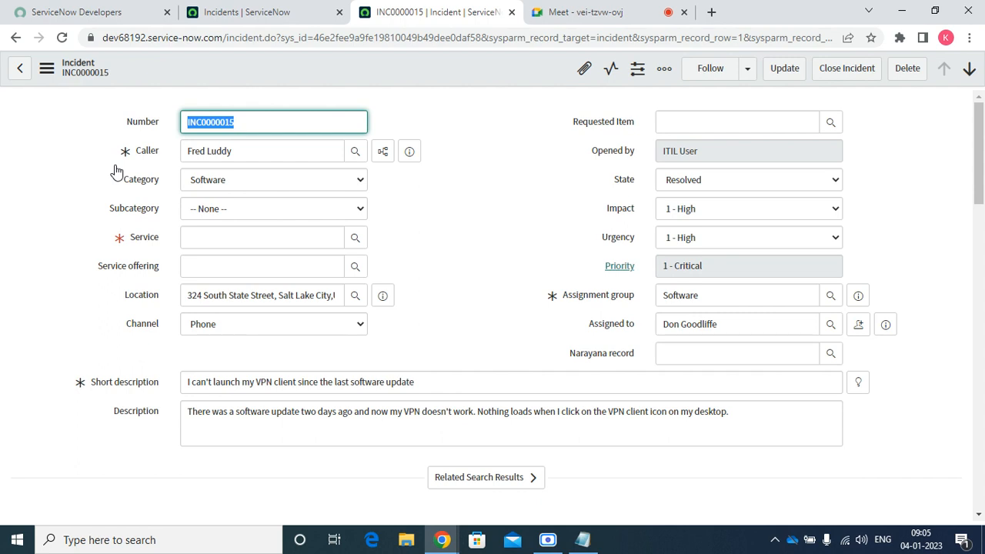
click(682, 179)
click(494, 173)
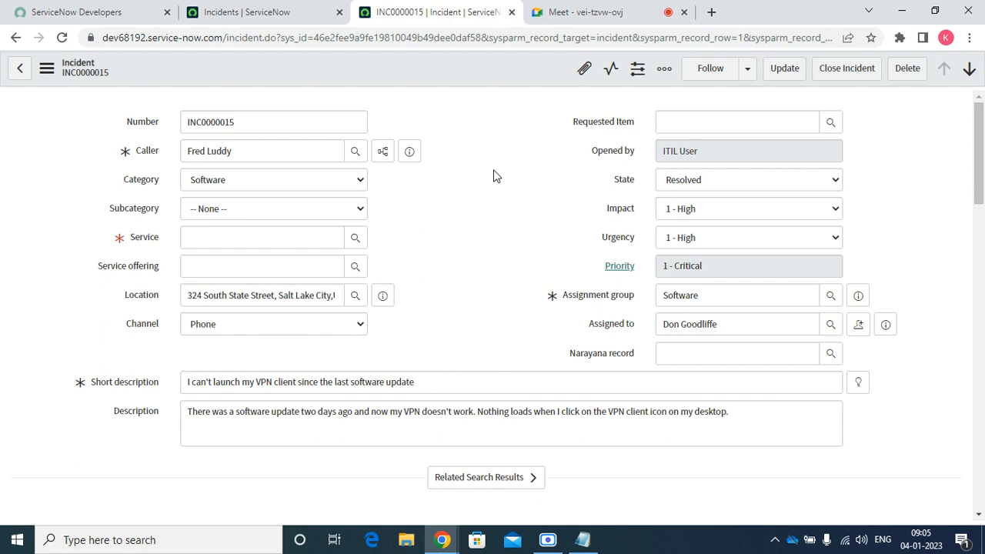
right_click(472, 7)
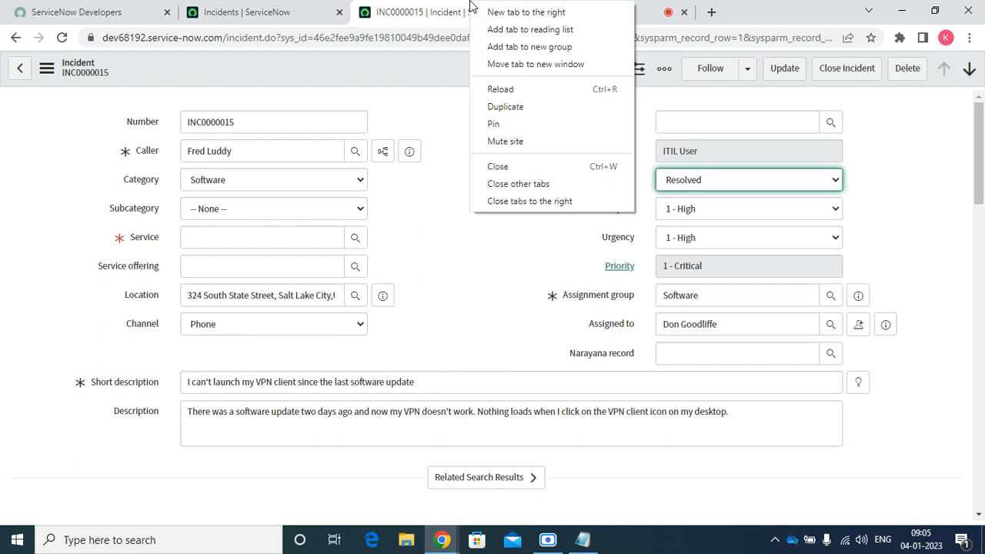
click(529, 114)
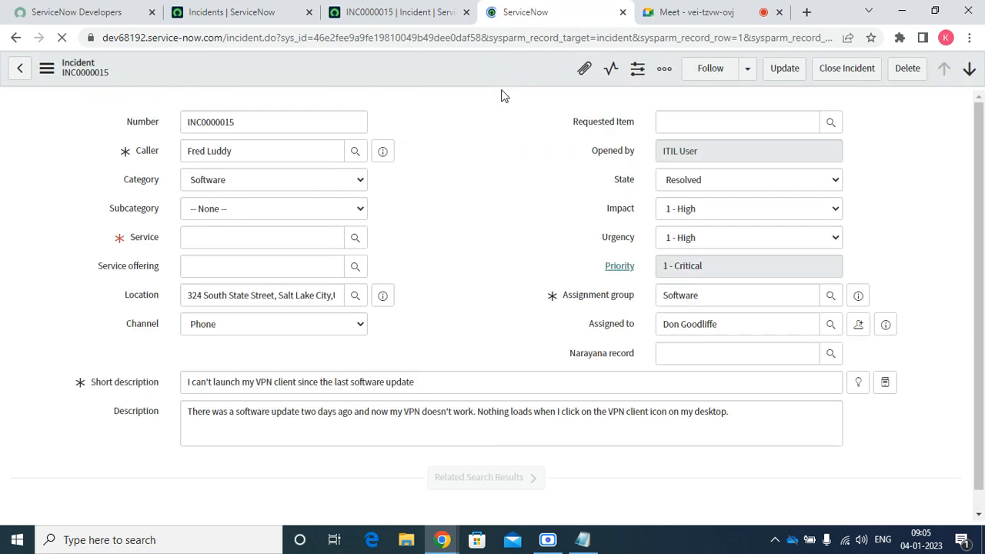
Go to Configure > UI Actions from the incident form and start a new UI Action
right_click(452, 80)
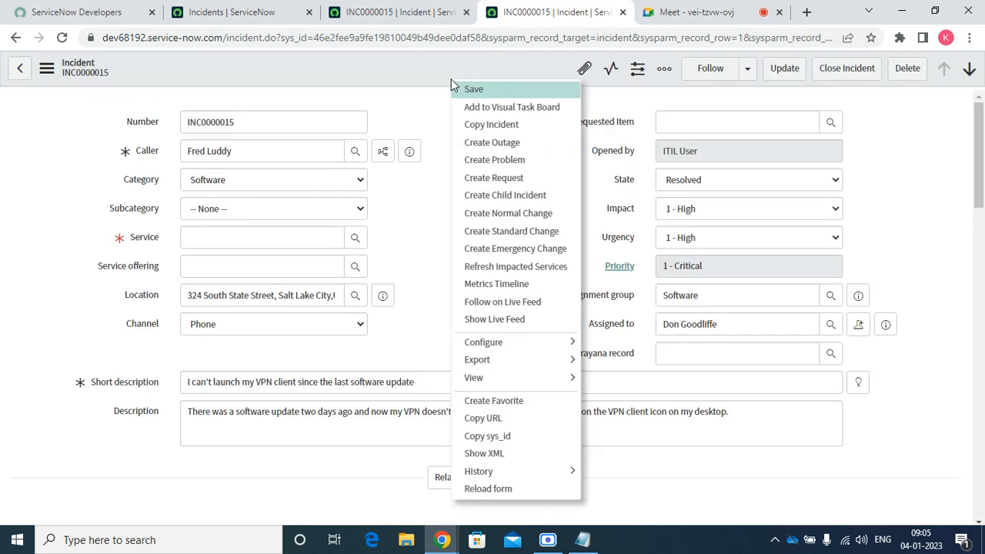
mouse_move(529, 357)
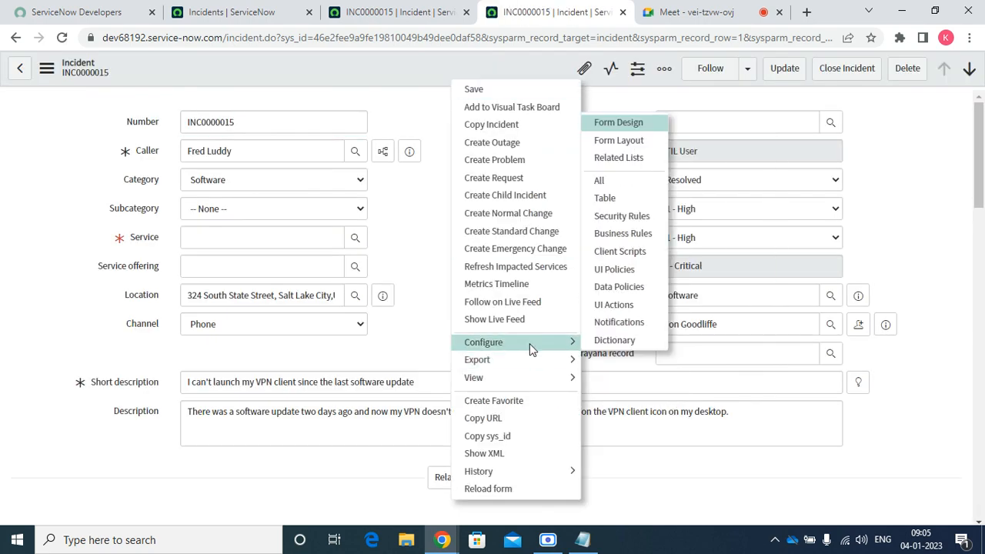
click(614, 306)
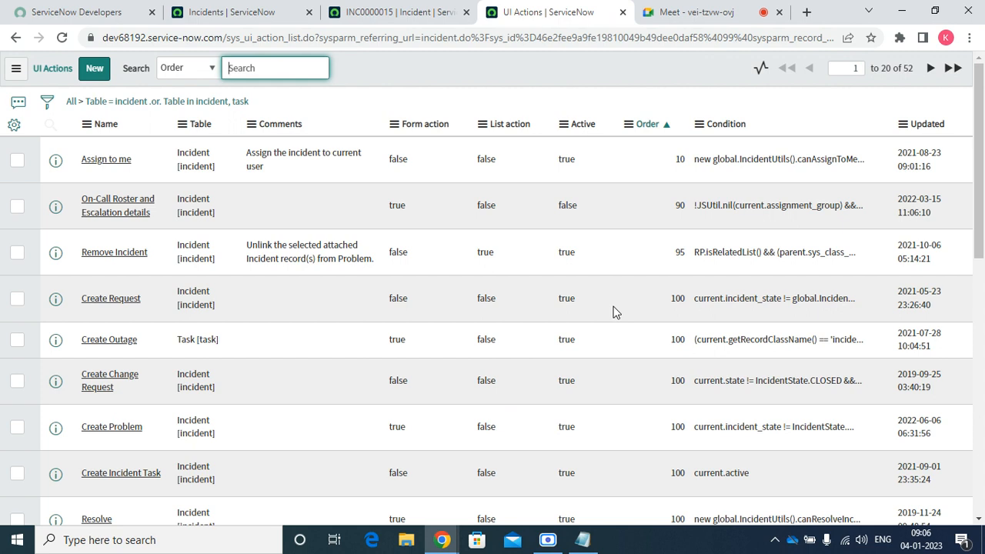
click(94, 69)
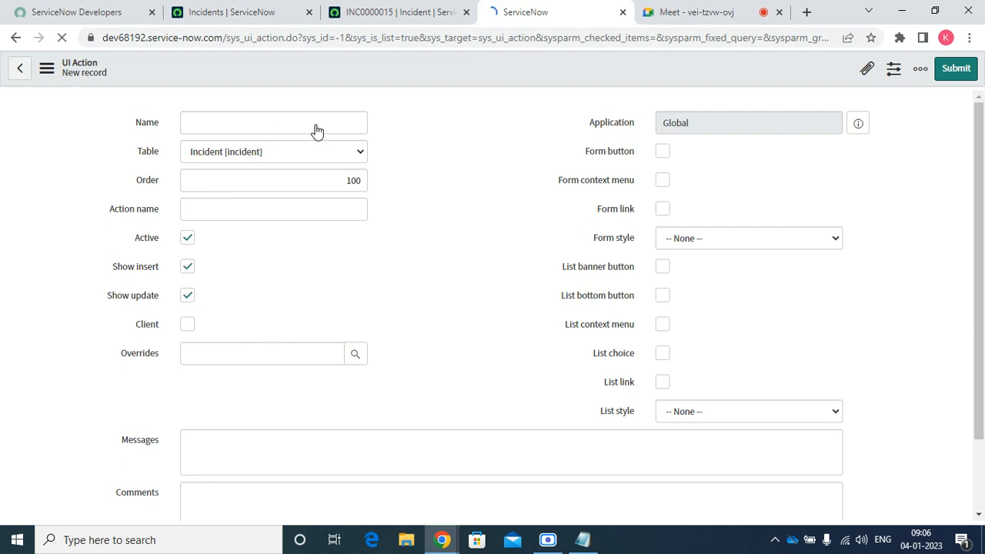
Name the new UI Action 'Reopen' and uncheck Show insert, leaving Client unchecked
click(273, 134)
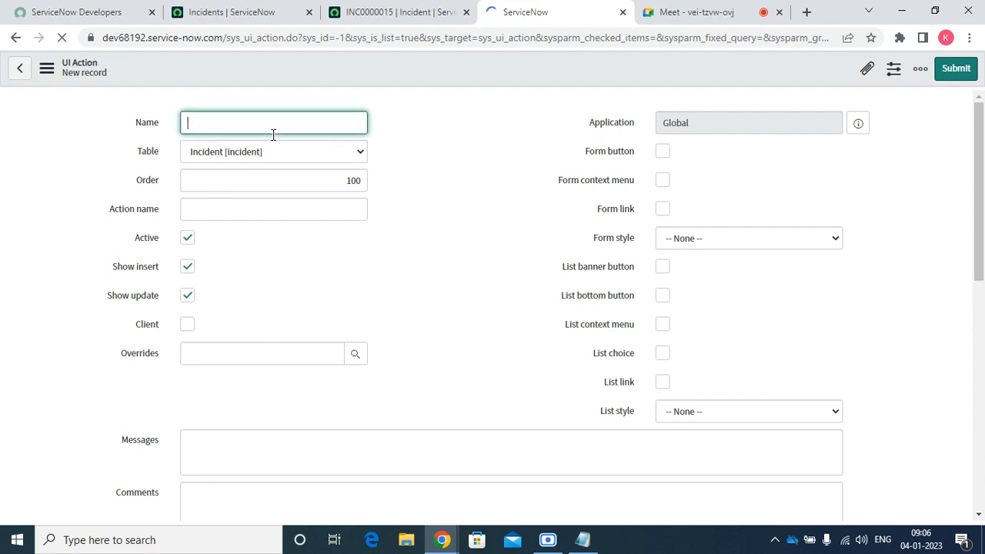
text(R)
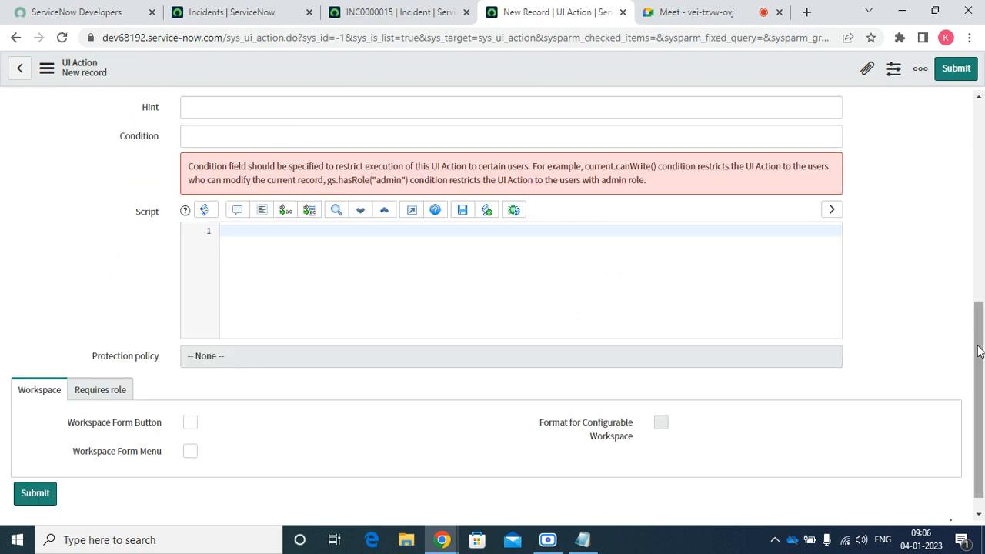
drag(979, 350, 967, 125)
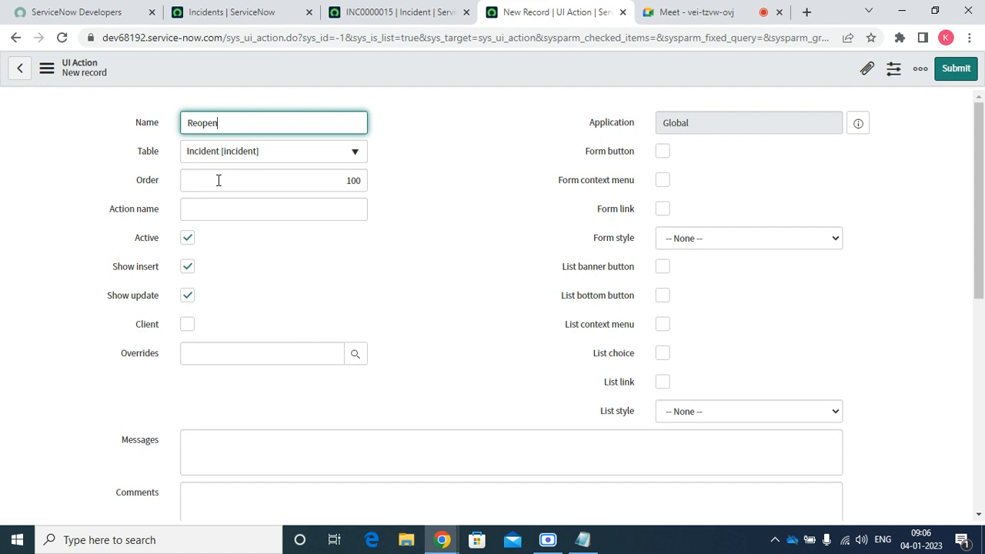
click(213, 210)
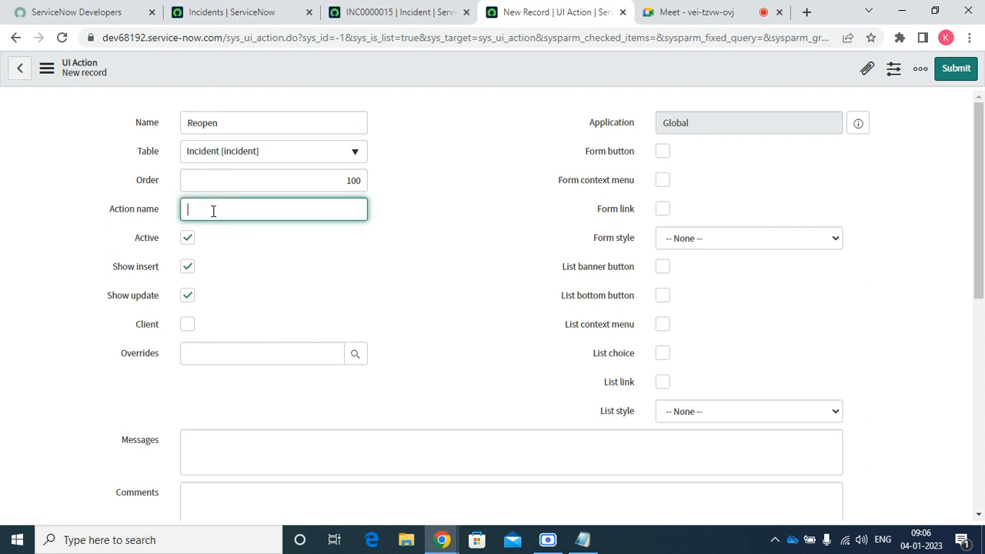
click(186, 270)
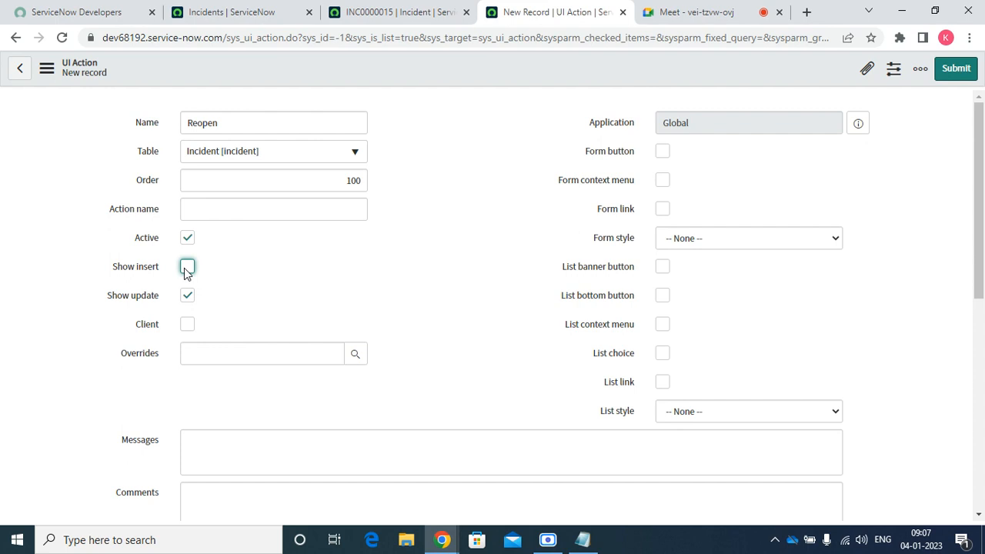
click(188, 325)
click(189, 324)
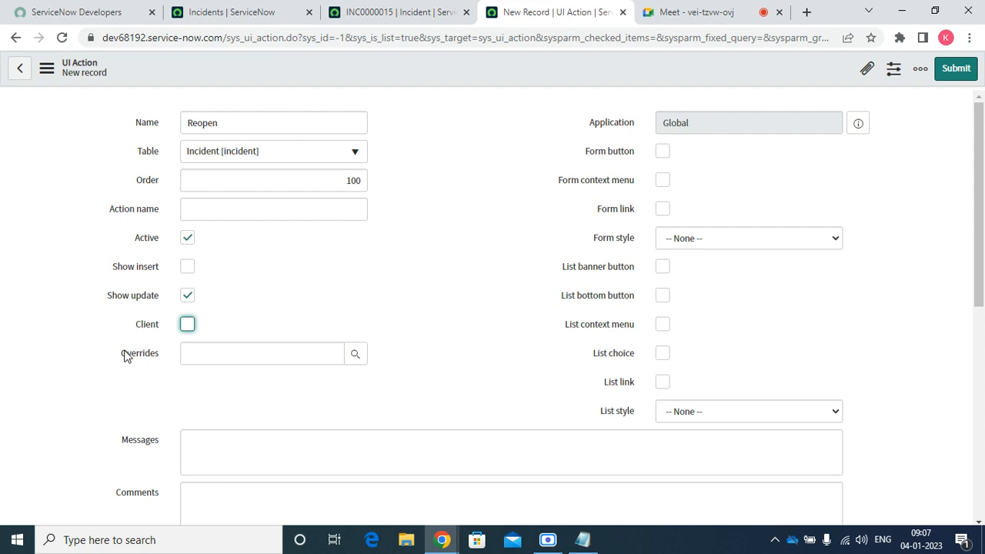
Check Form button on the Reopen UI Action and save it
click(356, 355)
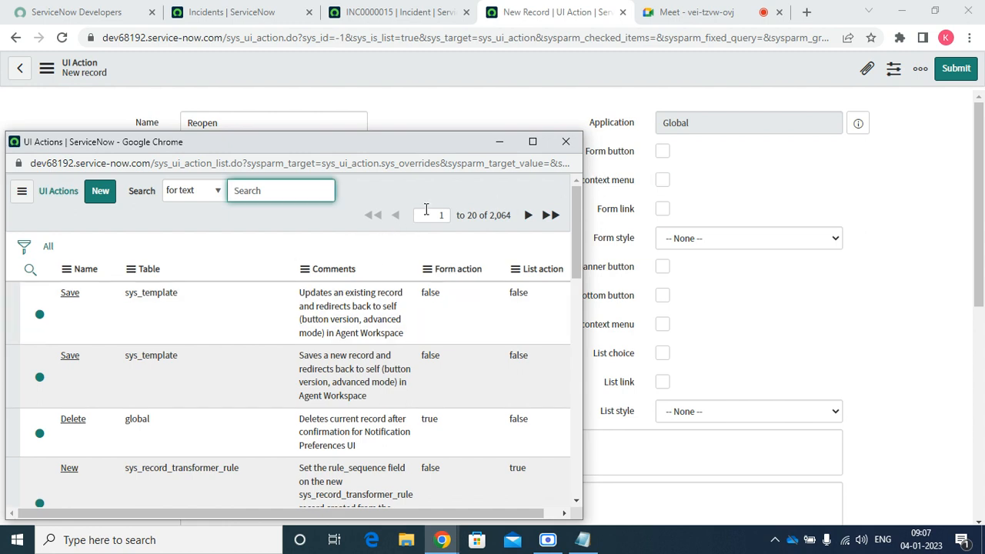
click(566, 142)
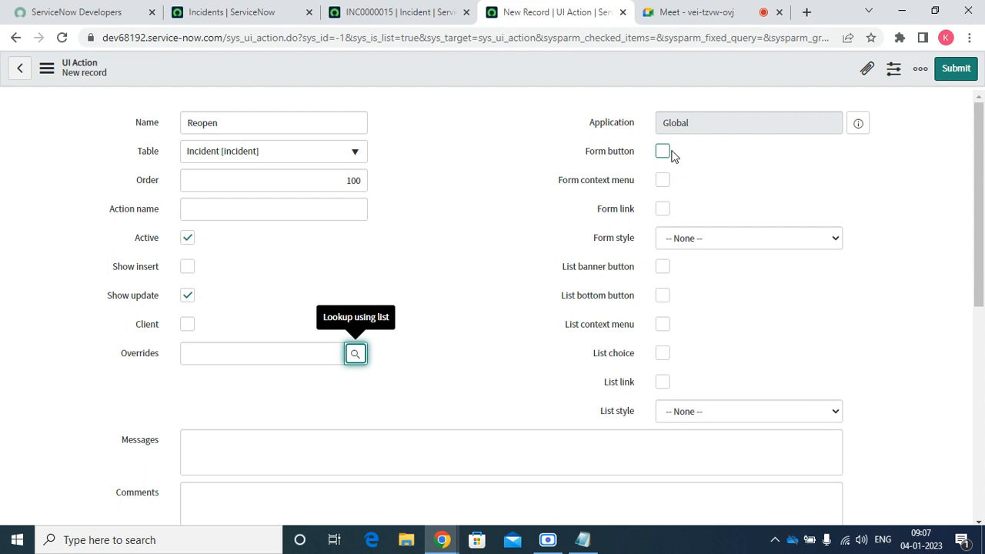
click(660, 152)
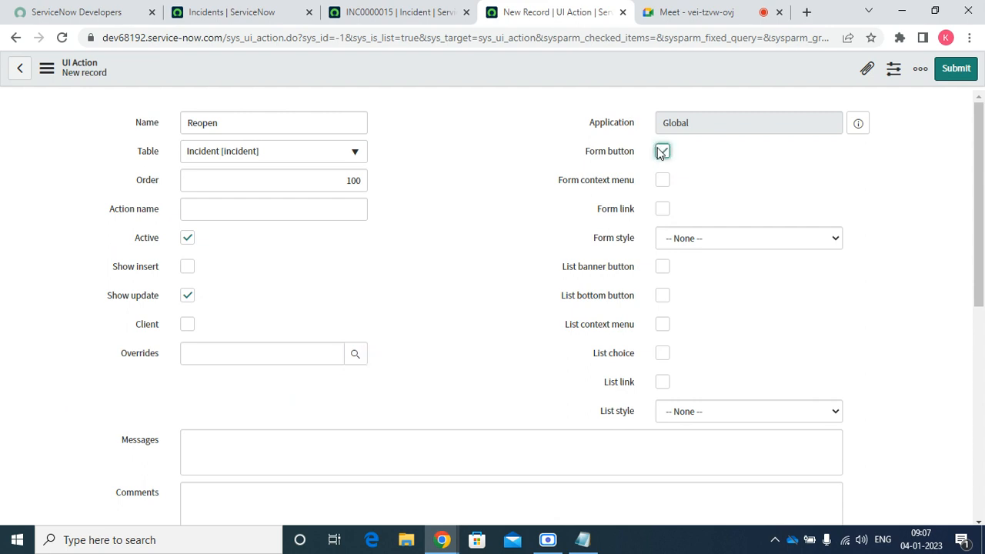
right_click(490, 67)
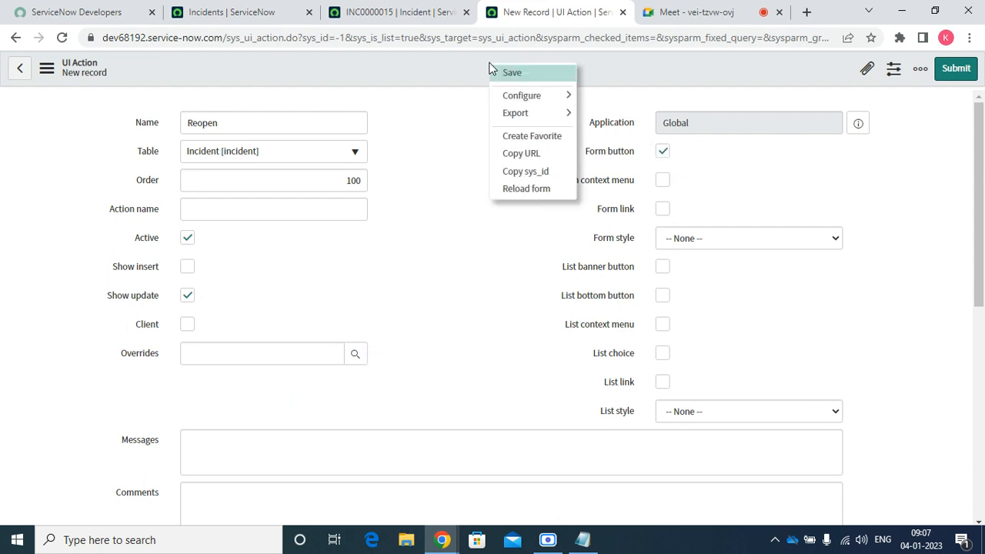
click(513, 74)
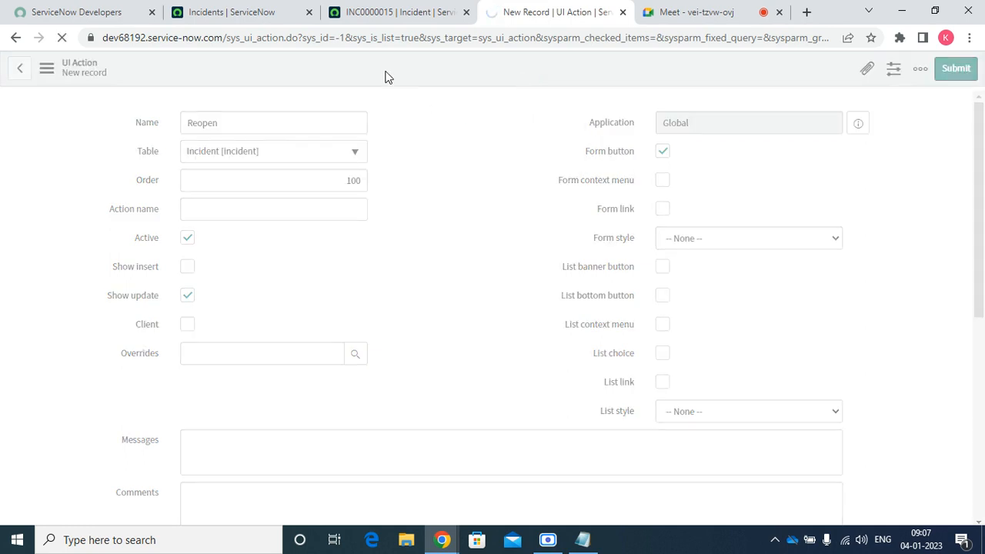
Reload the INC0000015 form and scroll through it to check for the Reopen button
click(366, 11)
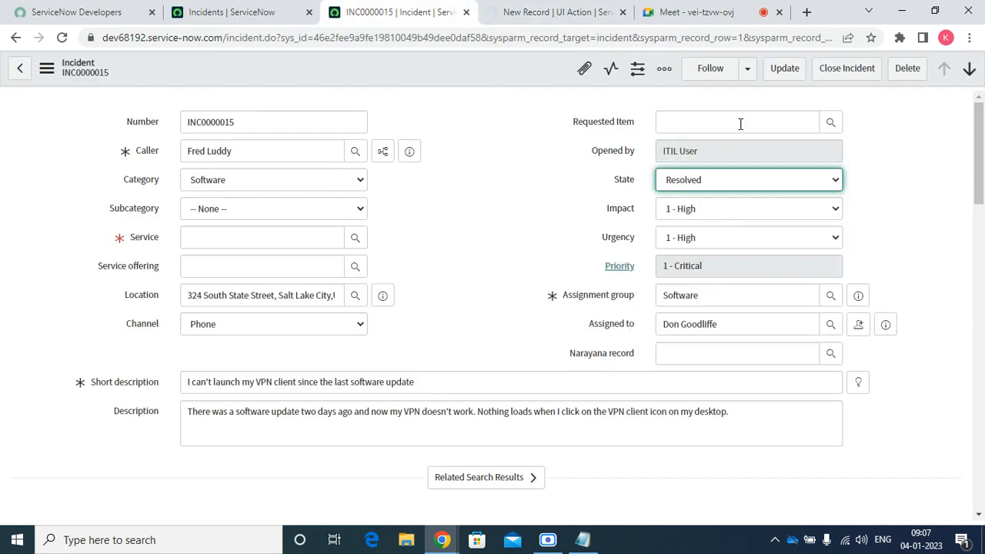
click(545, 14)
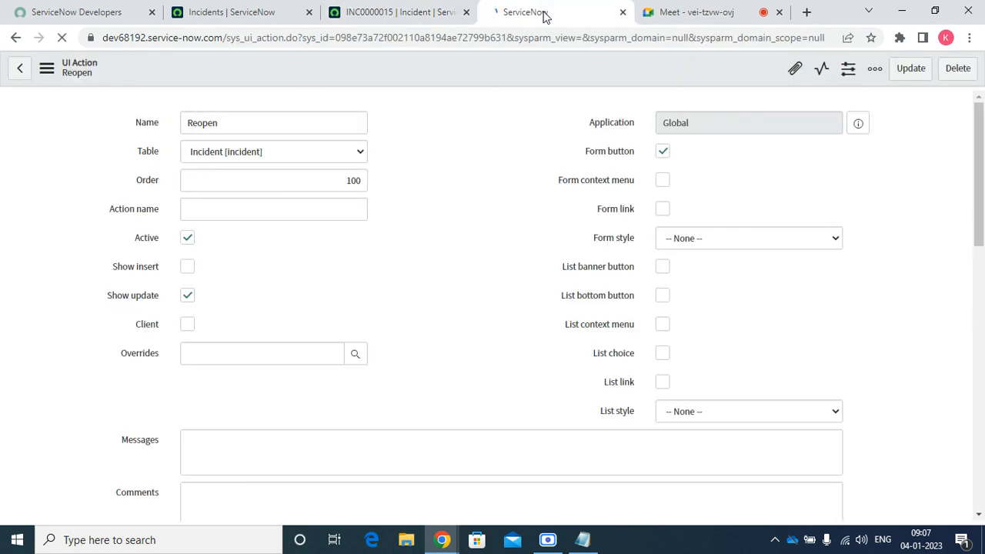
click(382, 13)
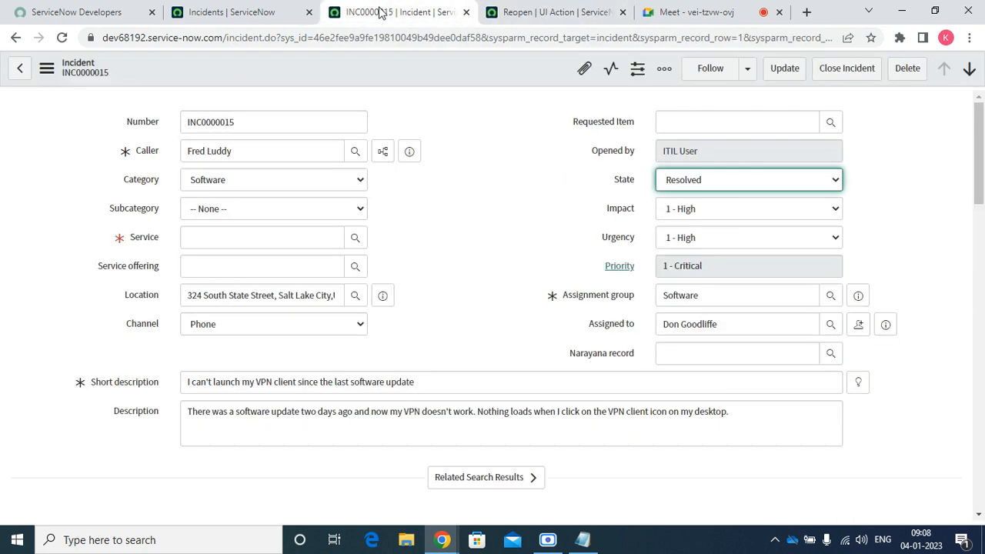
right_click(402, 70)
click(469, 471)
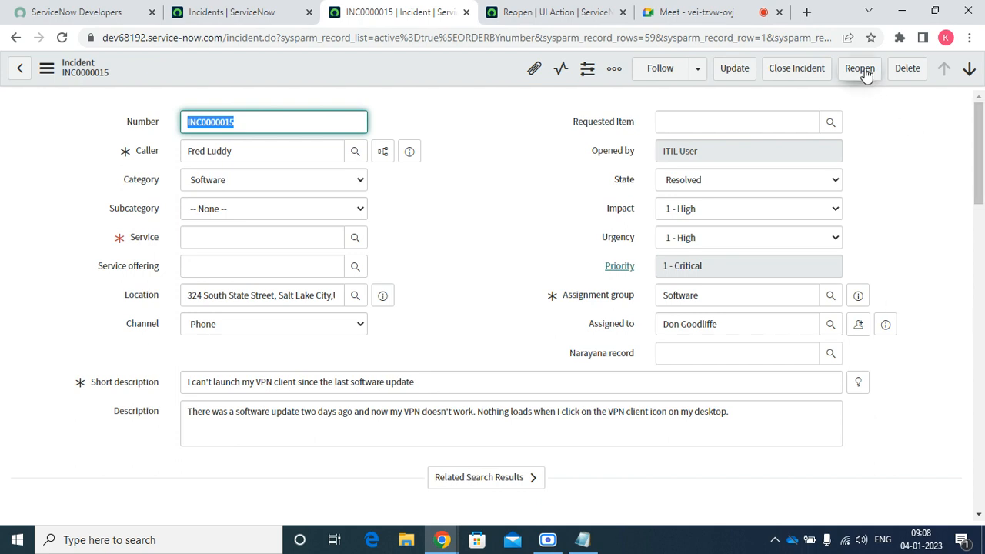
drag(974, 160, 981, 484)
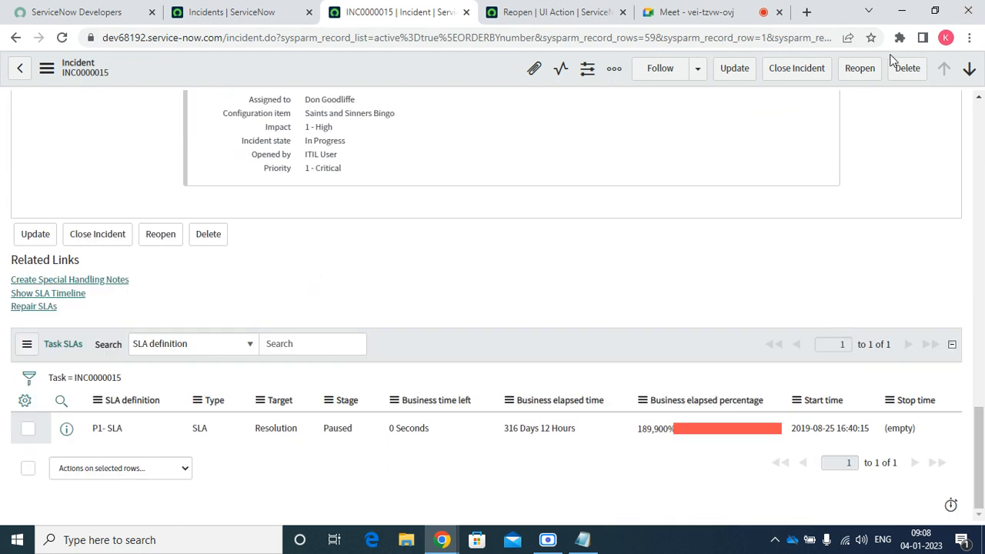
drag(974, 418, 971, 146)
On the Reopen UI Action, replace Form button with Form context menu and save
click(573, 12)
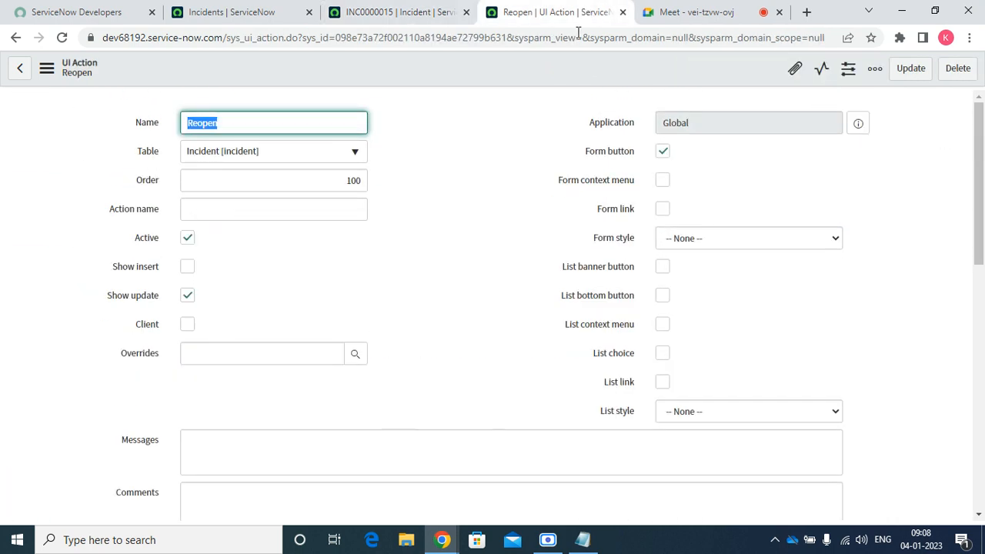
click(663, 181)
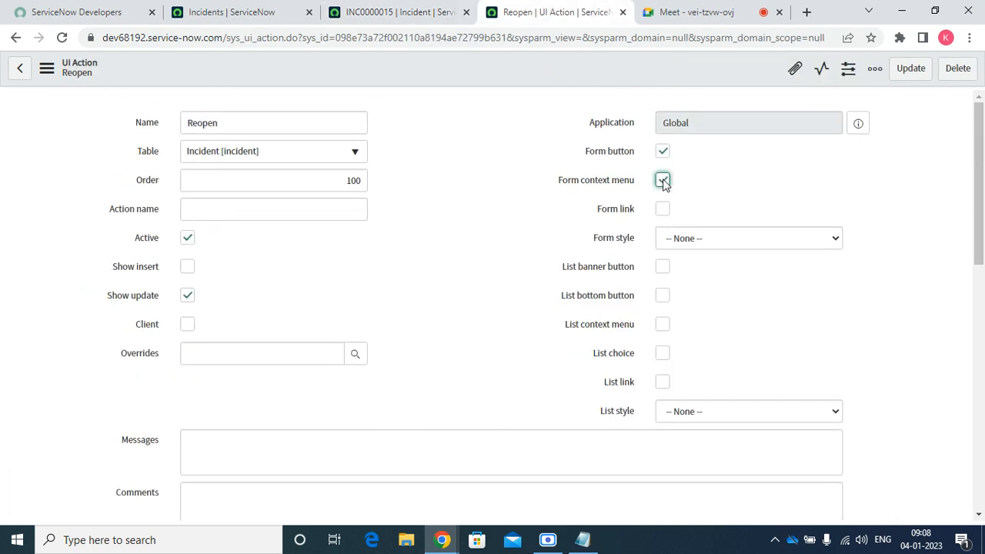
click(663, 152)
click(664, 151)
right_click(508, 60)
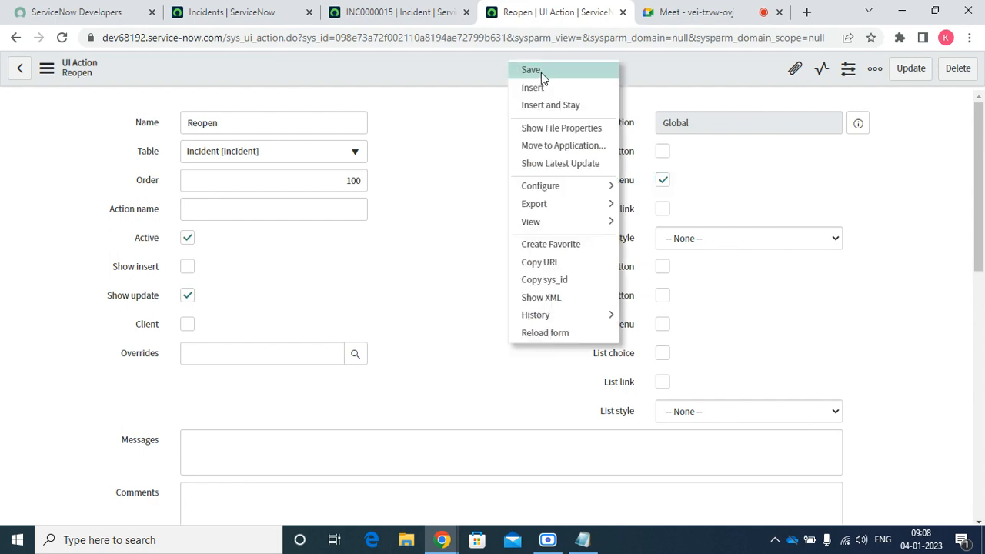
click(527, 68)
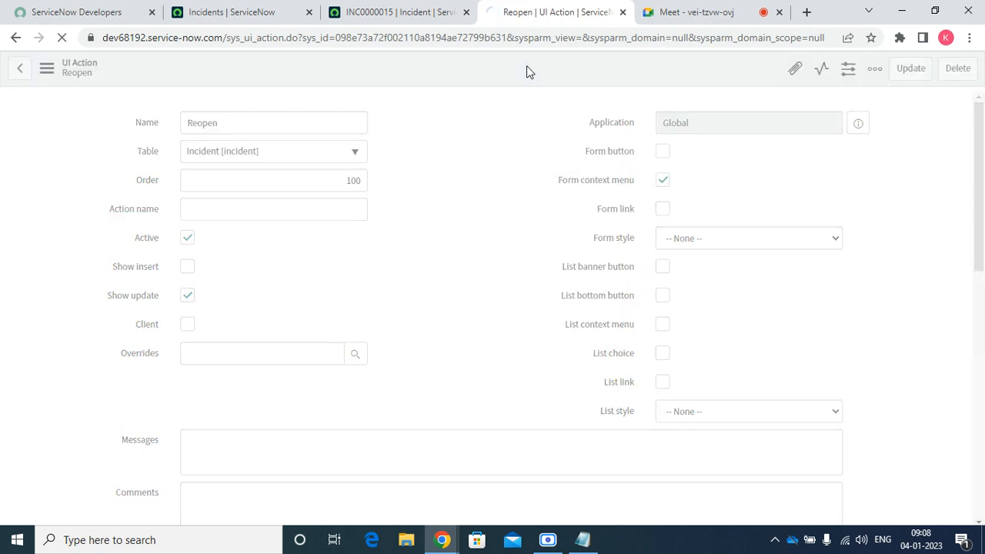
Reload INC0000015 and confirm Reopen appears in its header context menu
click(396, 12)
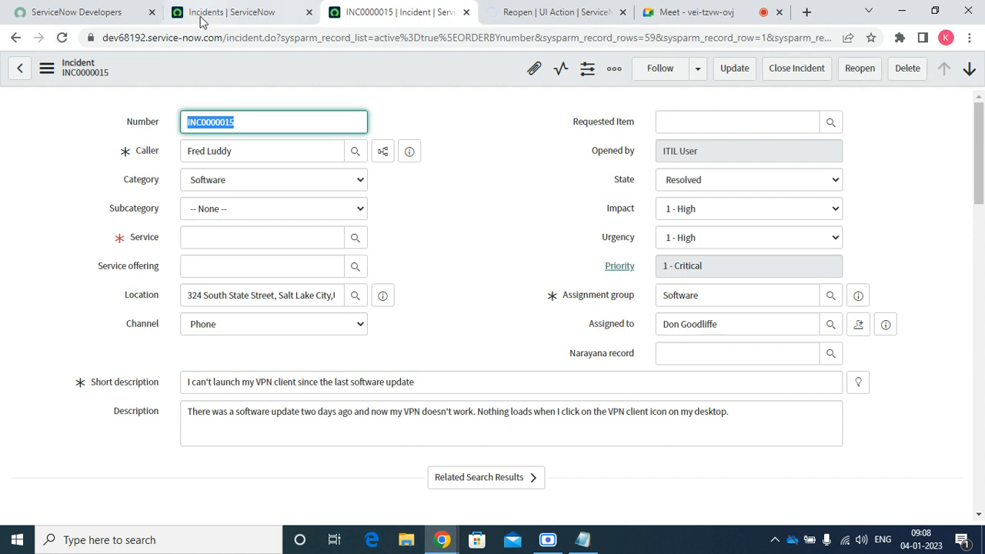
click(62, 38)
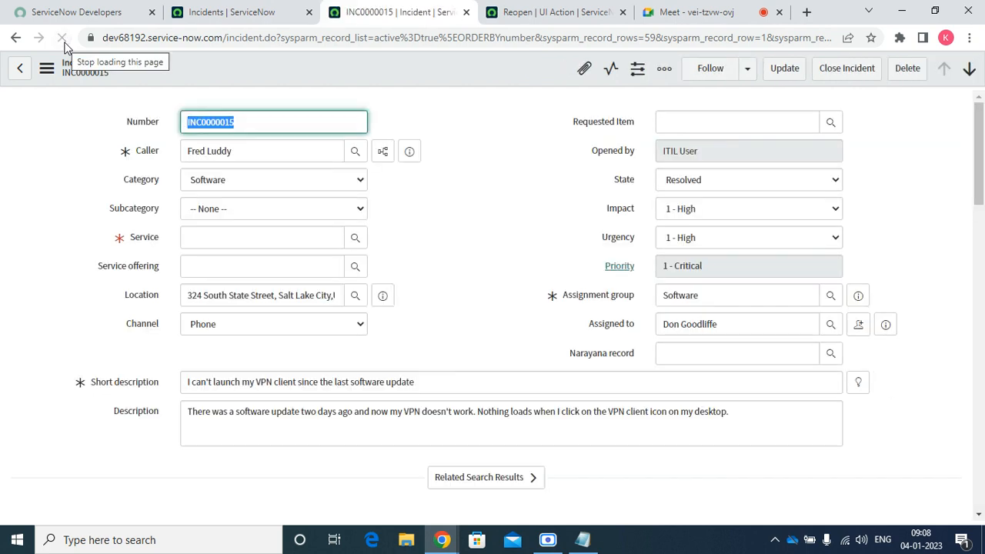
right_click(433, 72)
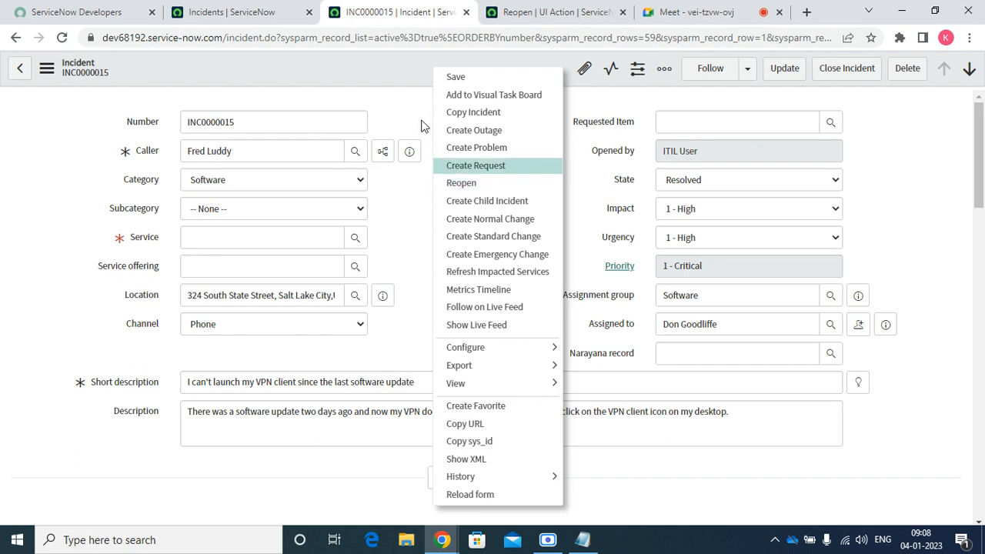
click(389, 203)
Switch Reopen from Form context menu to Form link and save the UI Action
click(529, 14)
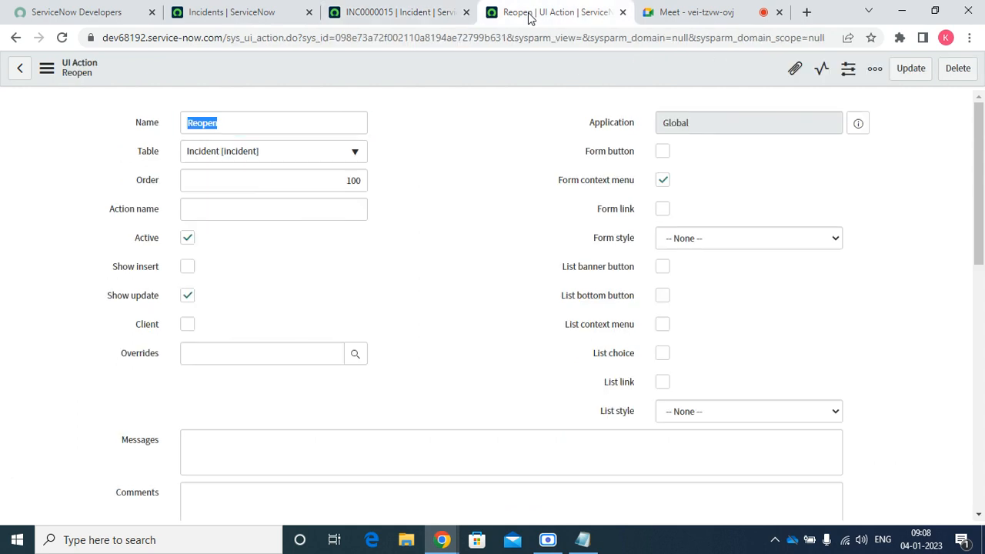
click(663, 209)
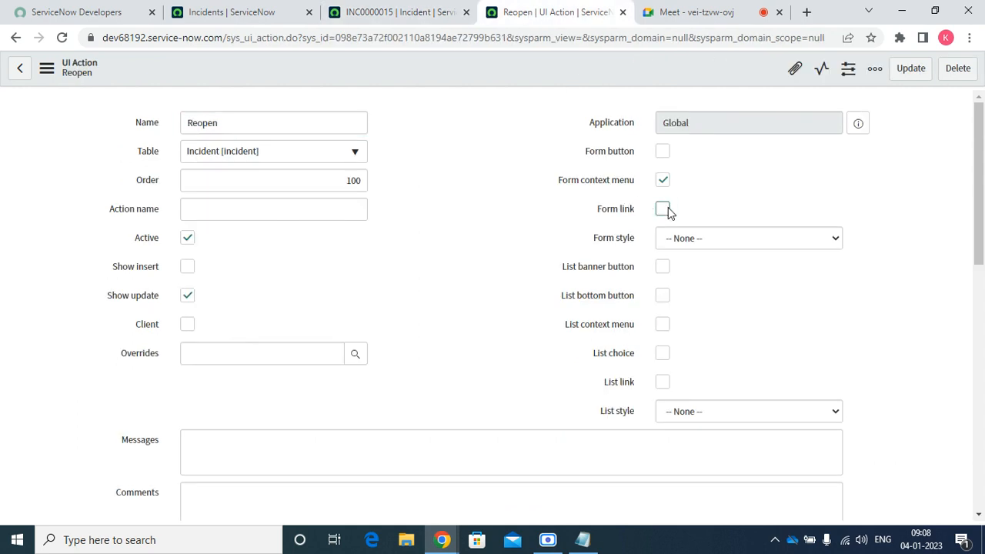
click(666, 183)
right_click(503, 77)
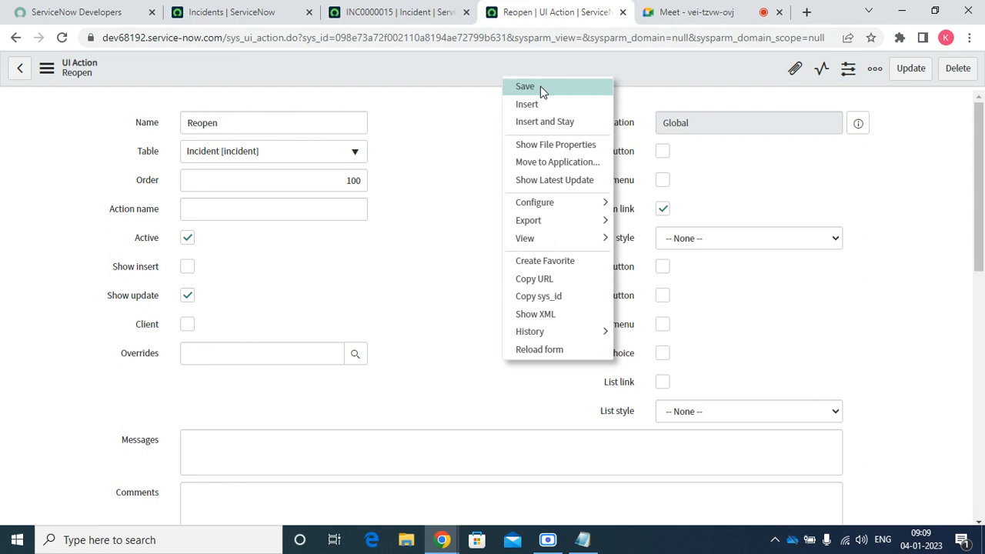
click(541, 90)
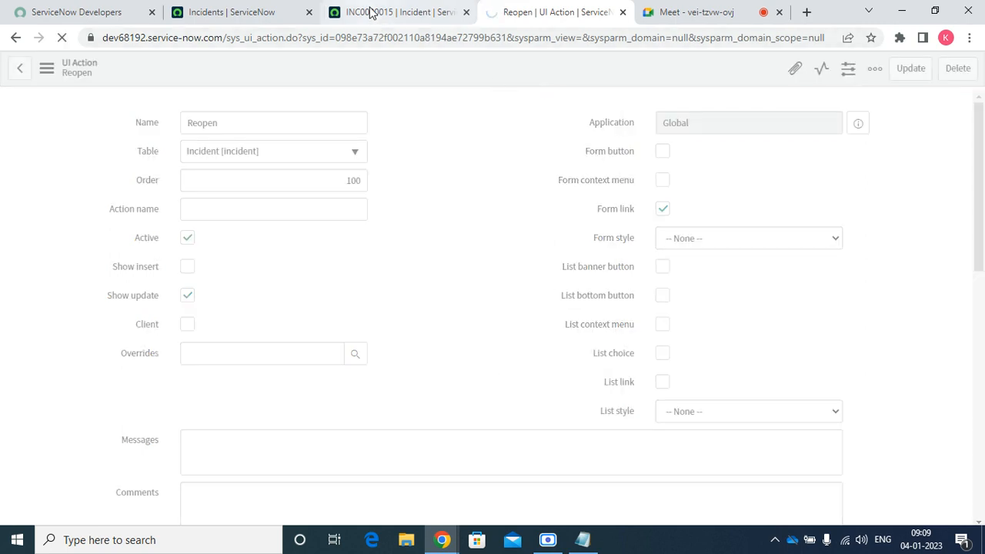
Reload INC0000015 and check its Related Links and header menu for Reopen
click(374, 12)
click(57, 40)
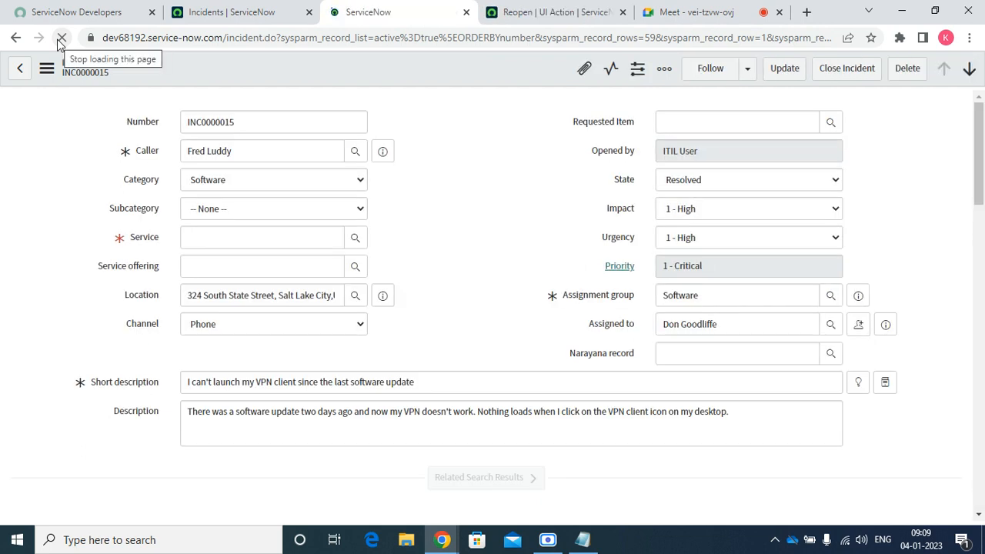
click(978, 518)
click(978, 518)
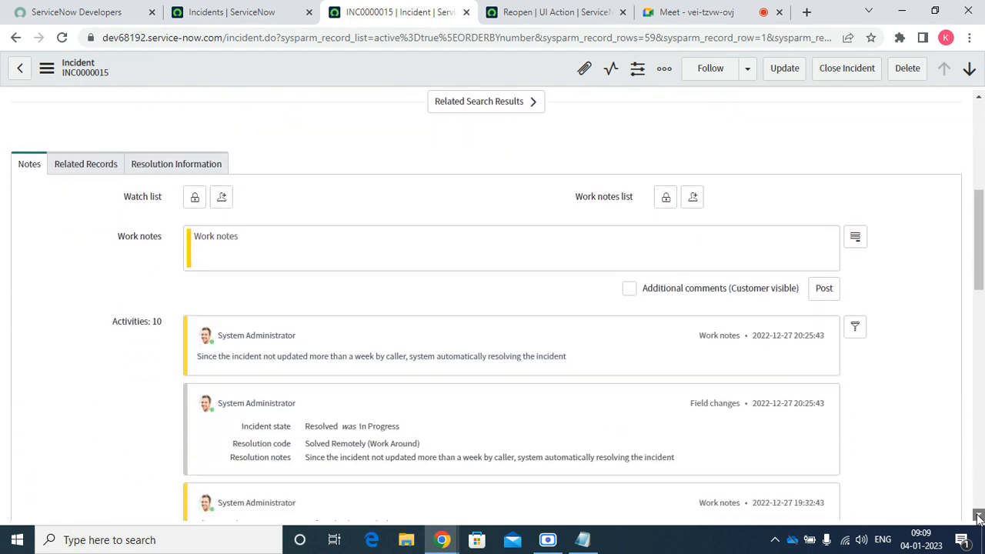
drag(978, 517, 978, 518)
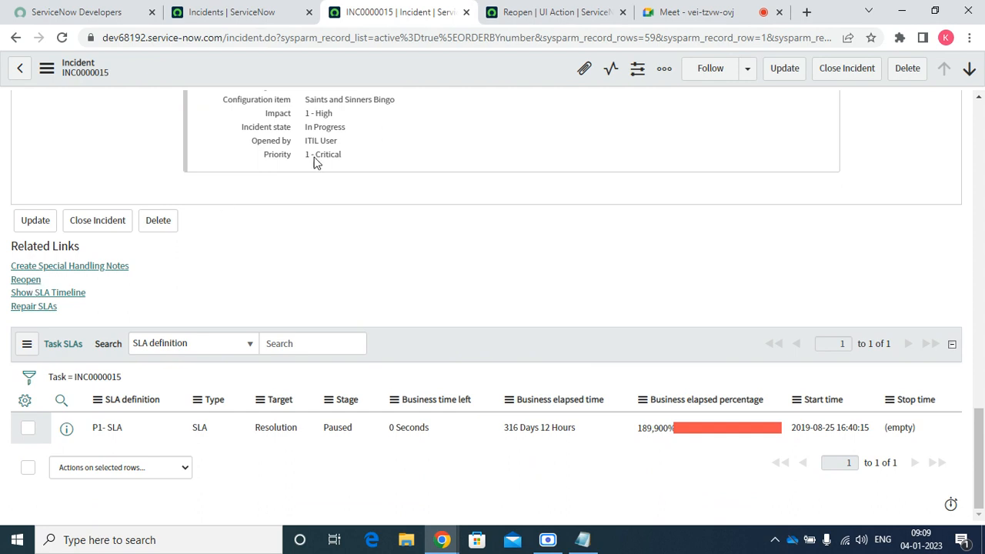
click(577, 9)
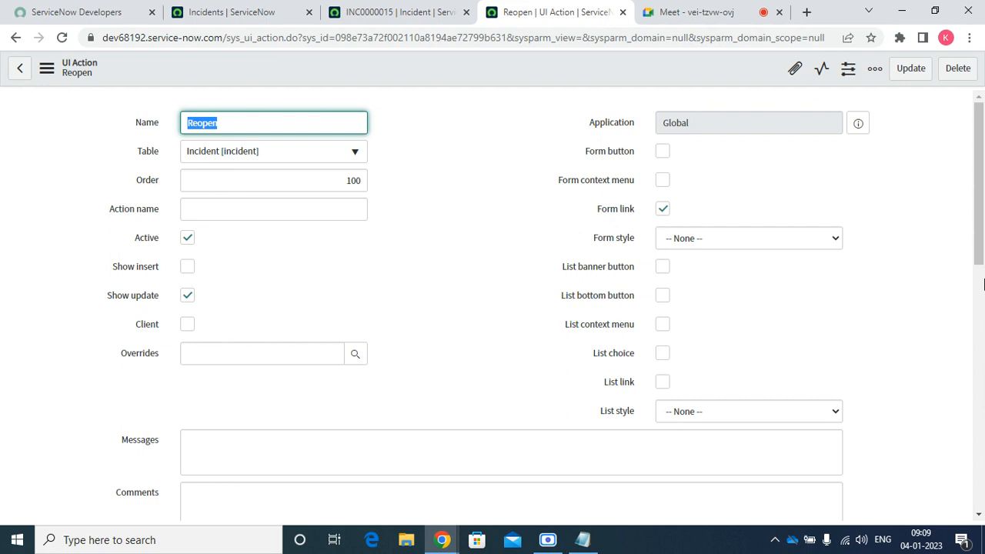
click(413, 11)
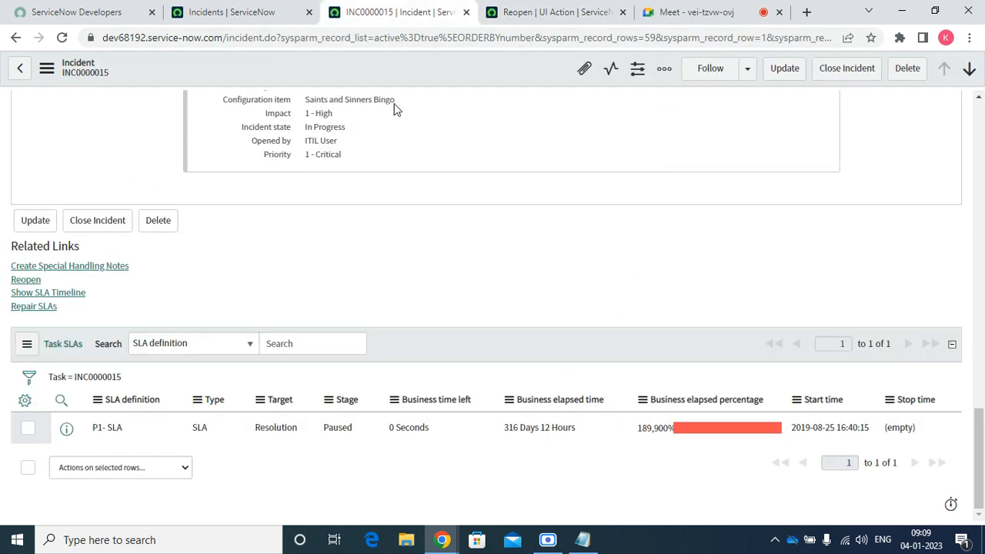
right_click(379, 69)
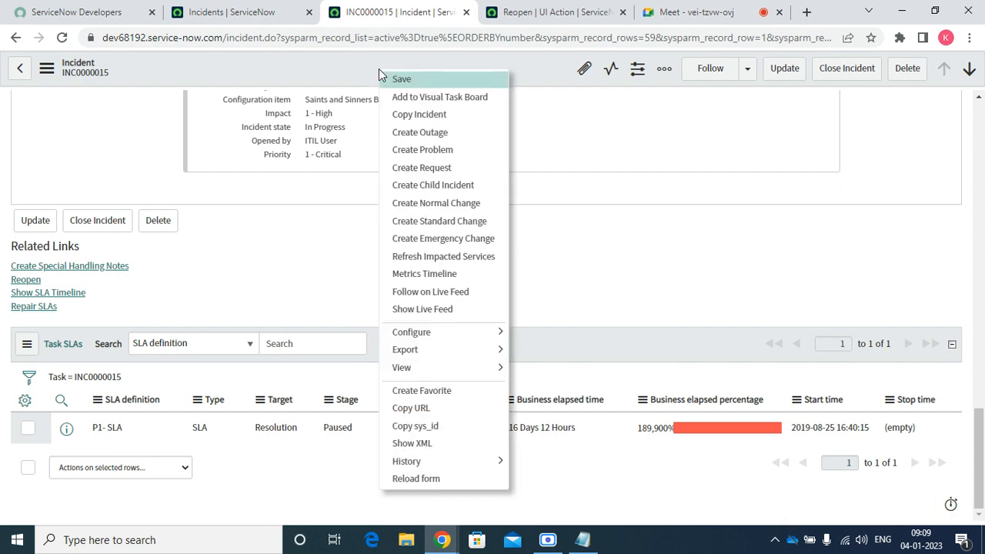
click(557, 11)
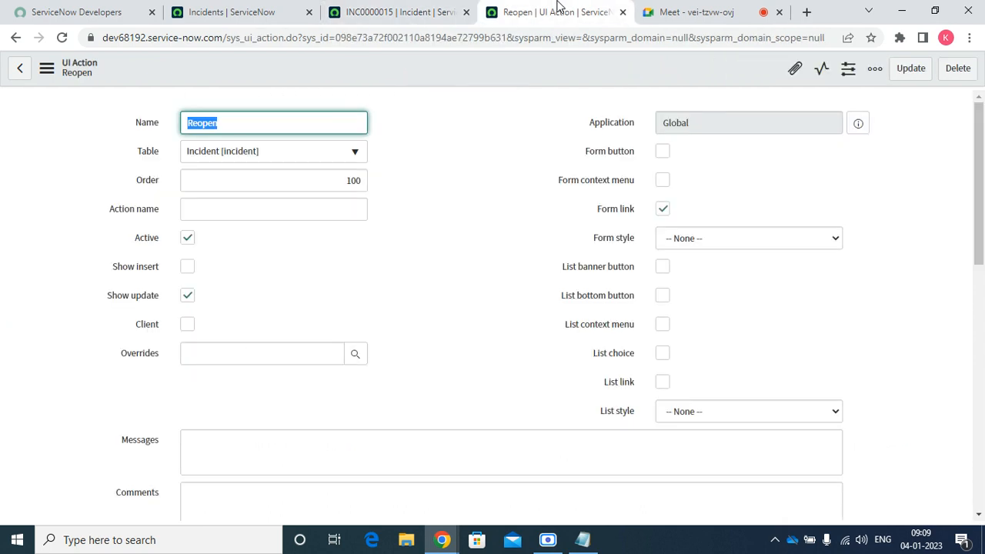
Re-enable Form context menu and Form button on Reopen and save it
click(663, 179)
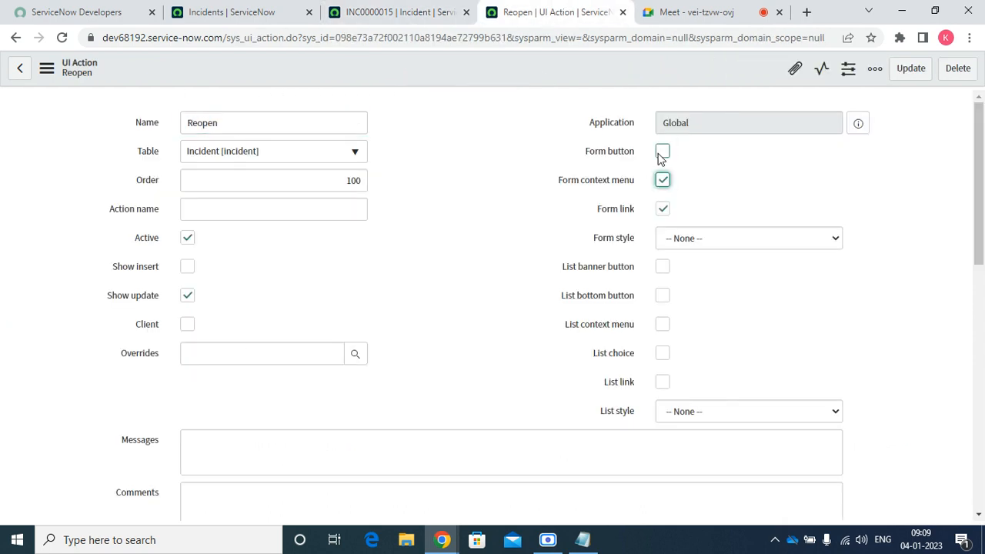
click(661, 153)
right_click(470, 72)
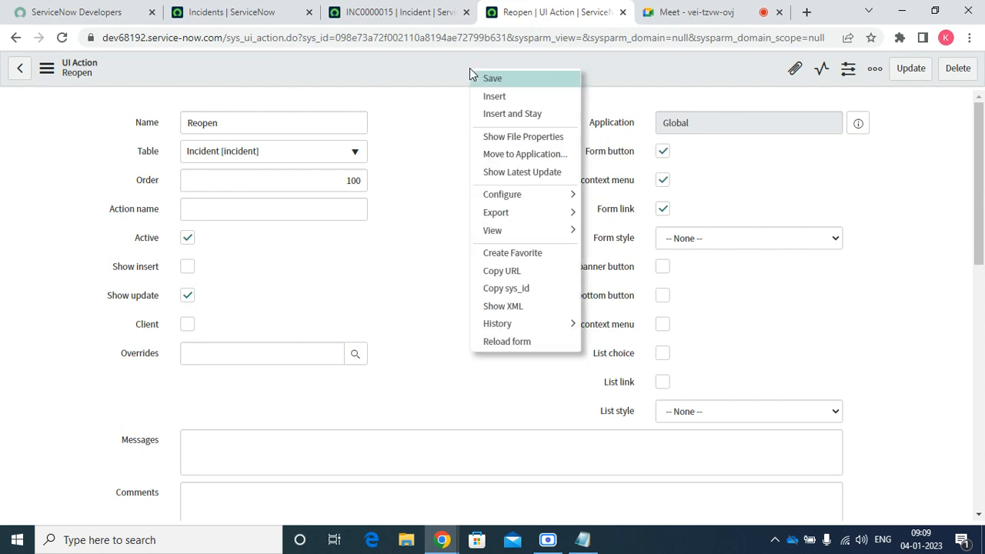
click(492, 79)
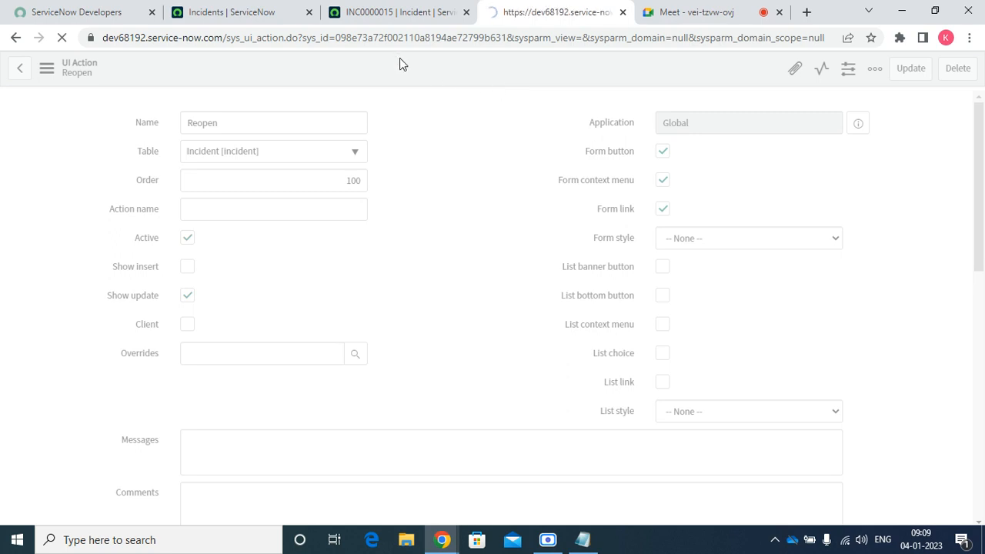
Reload INC0000015 and verify Reopen in the header, context menu and Related Links
click(369, 12)
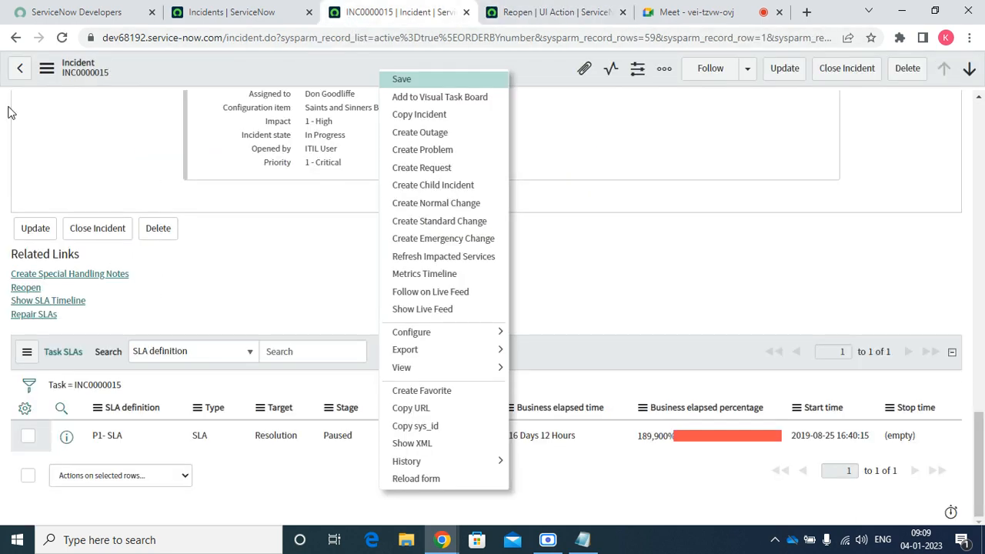
click(62, 38)
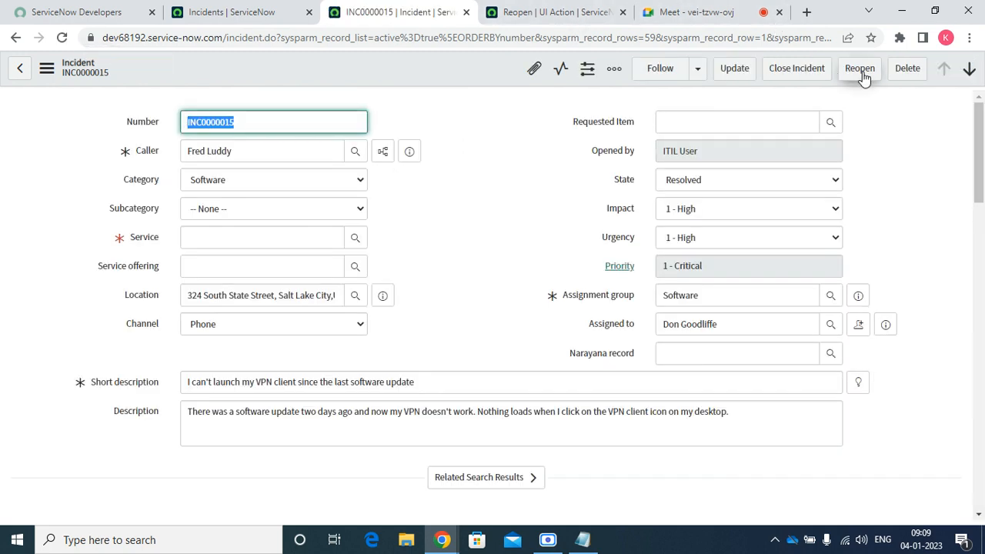
right_click(478, 69)
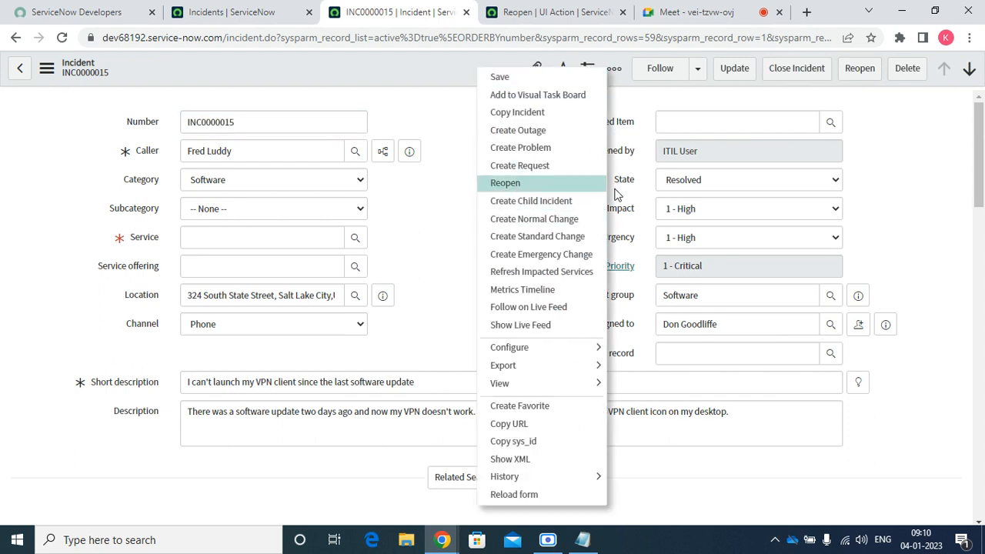
click(957, 206)
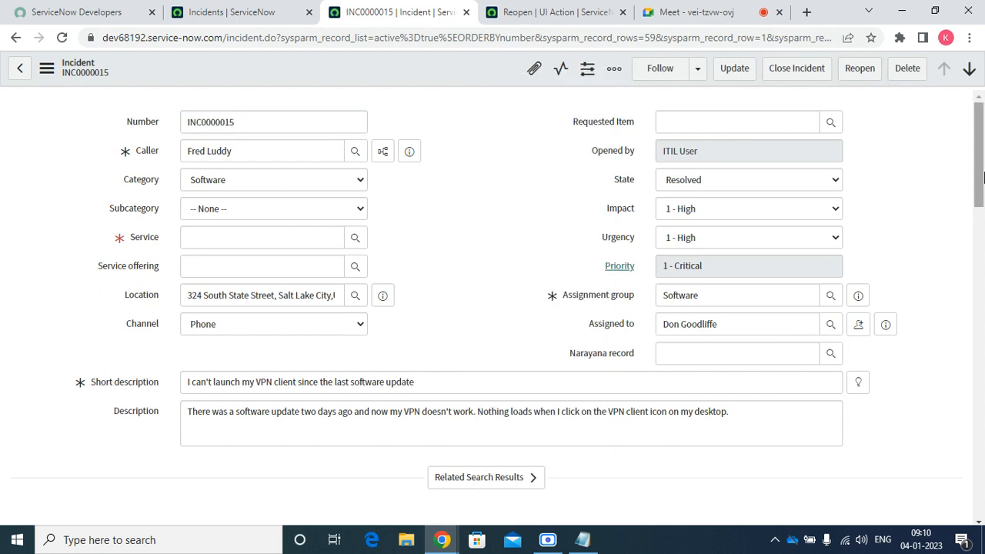
drag(983, 177, 979, 504)
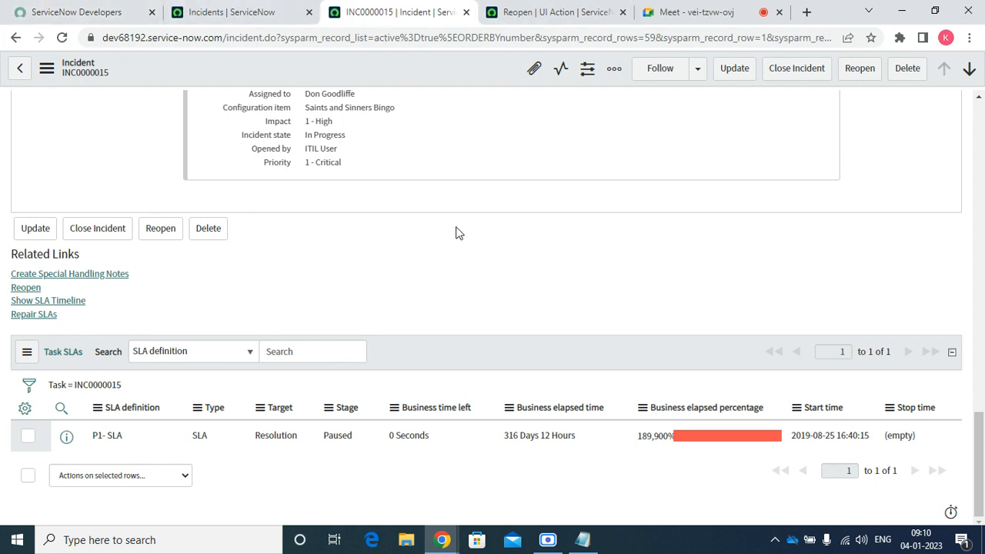
click(542, 14)
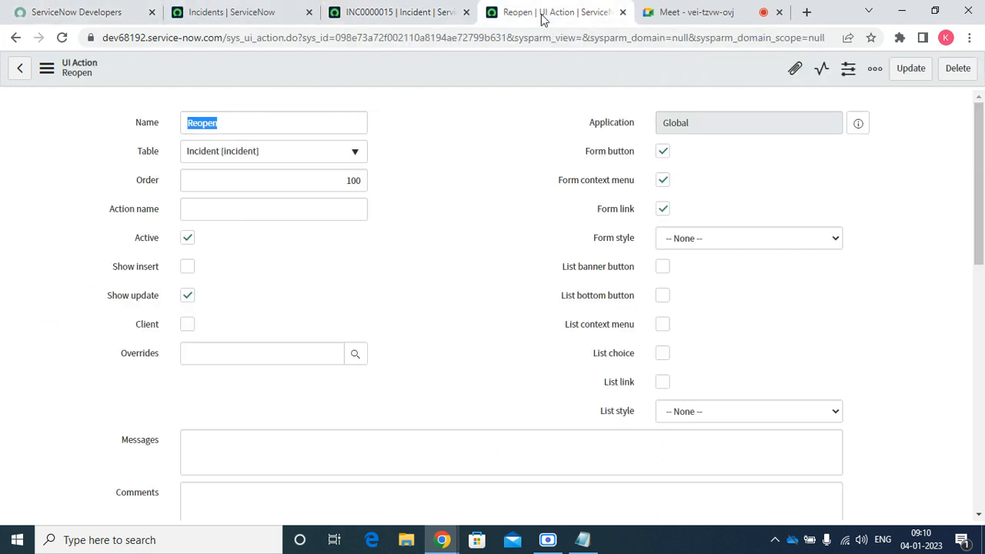
On the Reopen UI Action, clear Form link, Form context menu and Form button, and tick List banner button
click(662, 208)
click(664, 183)
click(665, 183)
click(663, 180)
click(664, 153)
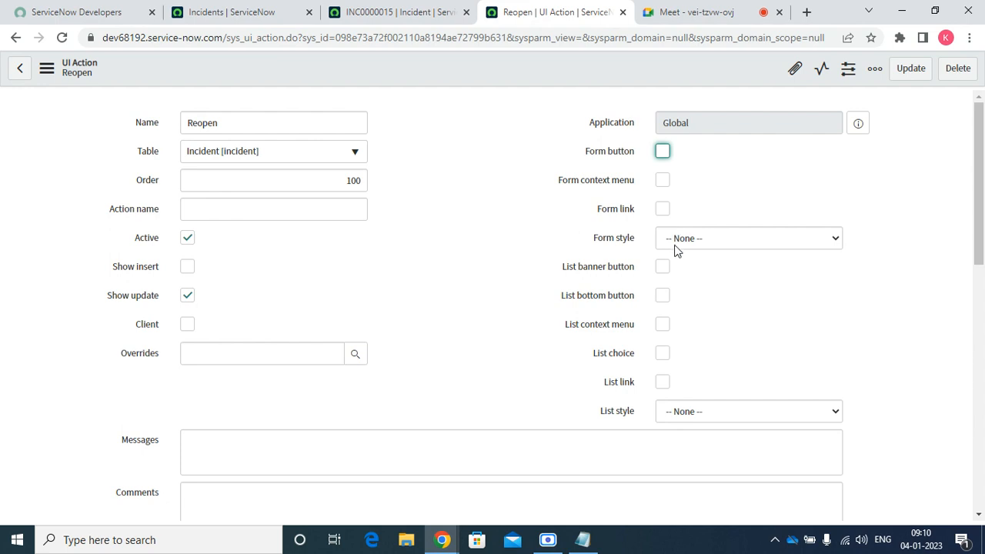
click(663, 267)
Save the Reopen UI Action and bring up the Incidents list
right_click(481, 66)
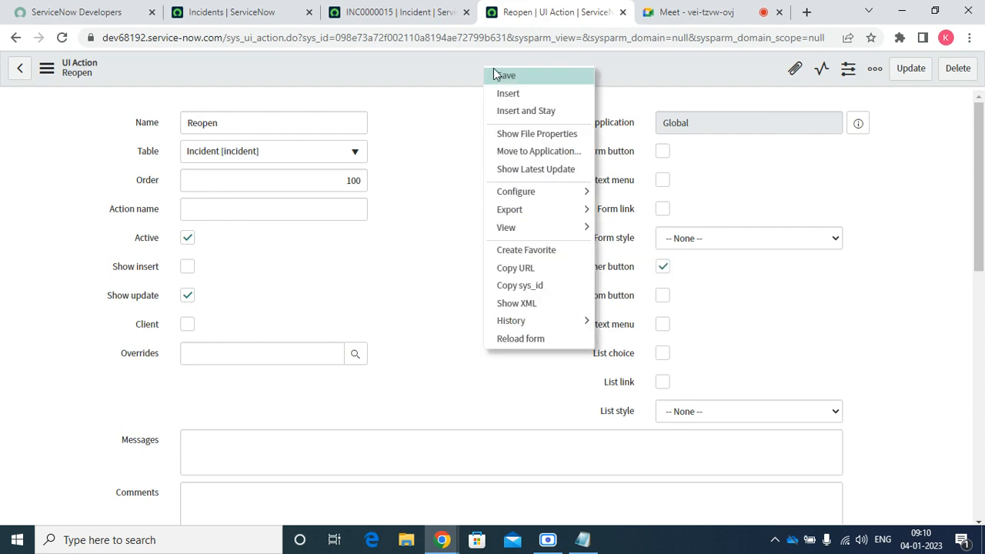
click(520, 81)
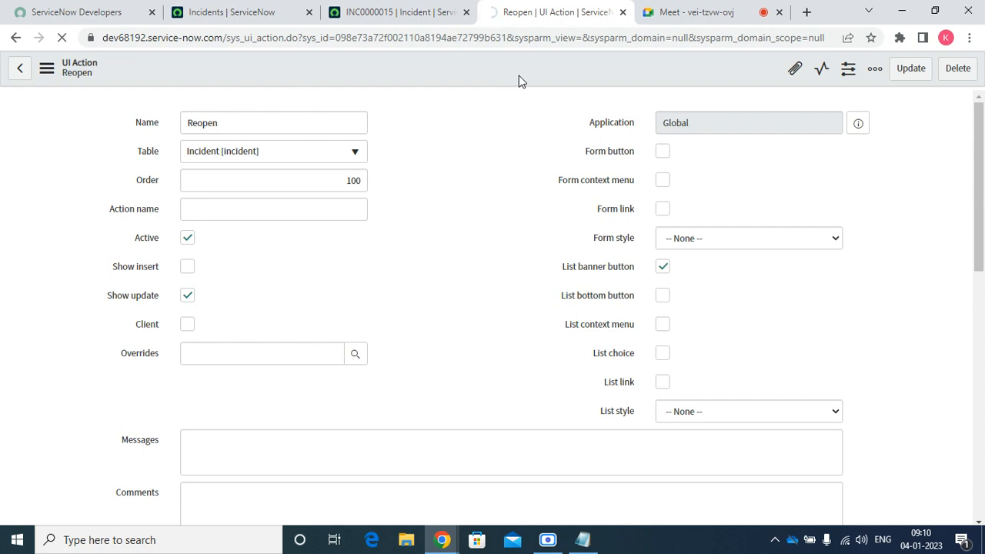
click(408, 14)
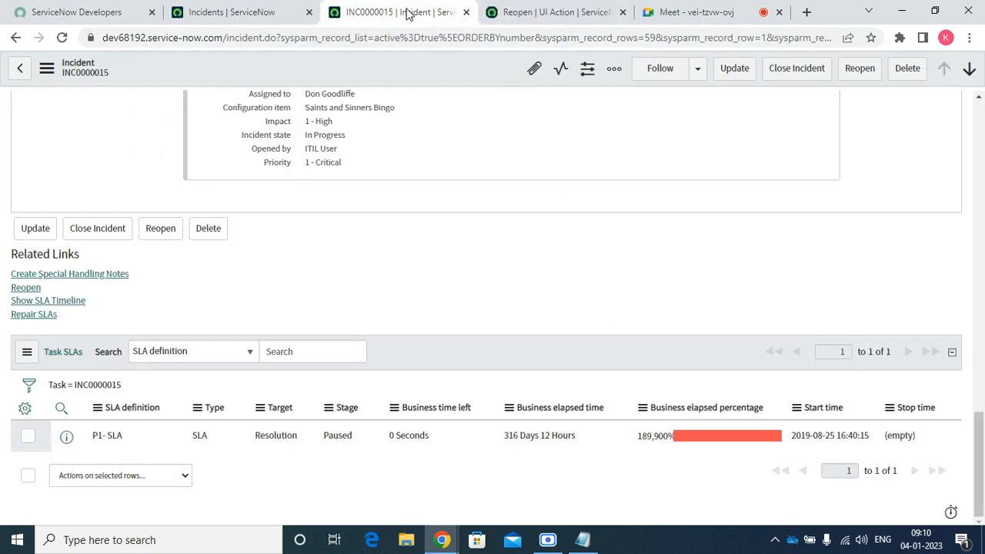
click(269, 14)
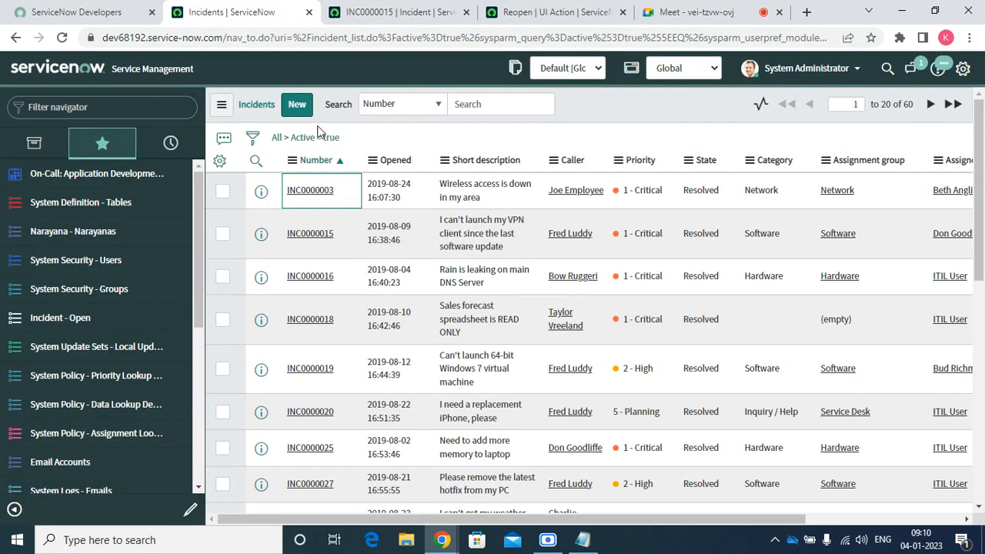
Refresh the Incidents list, run Reopen with no rows selected, dismiss the No records selected alert, and return to the UI Action
right_click(611, 102)
click(647, 184)
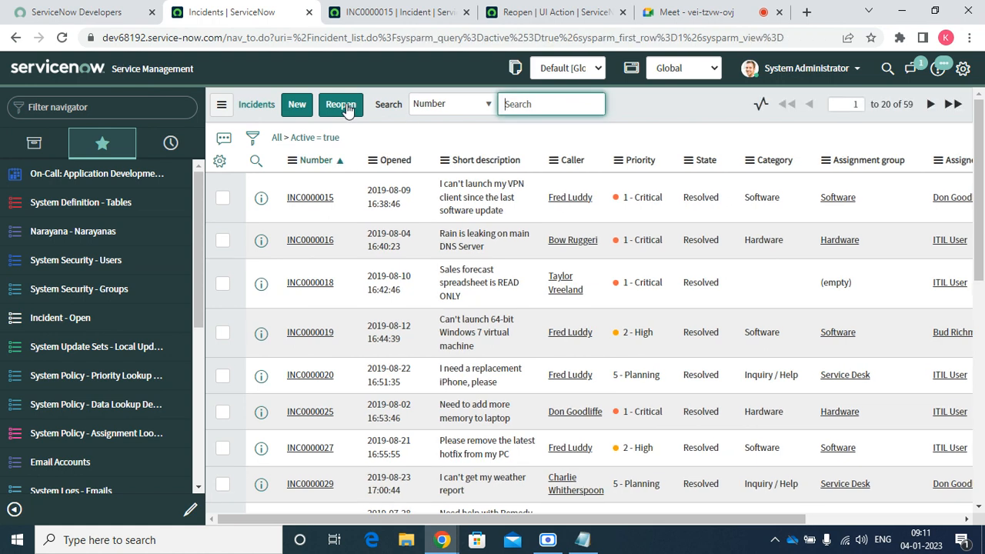
click(344, 110)
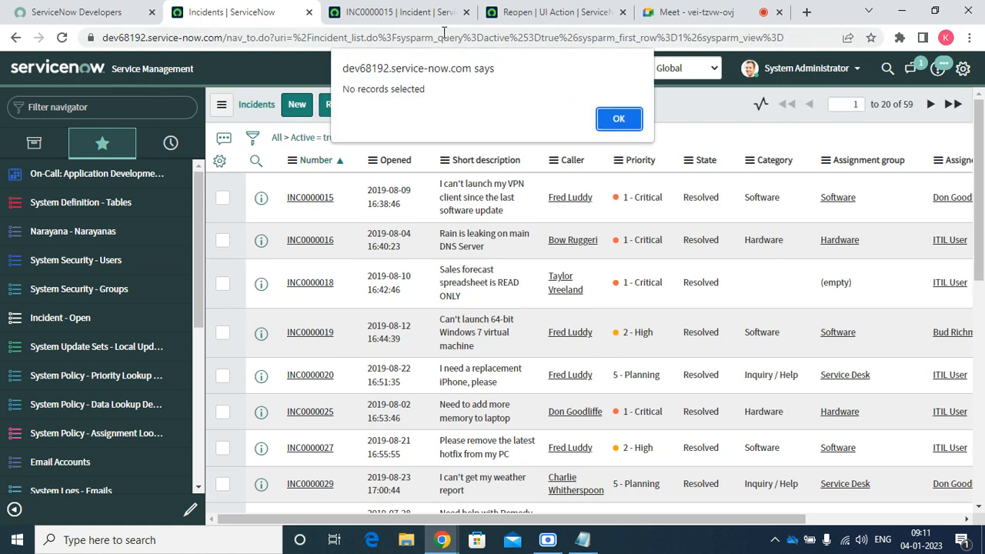
click(619, 121)
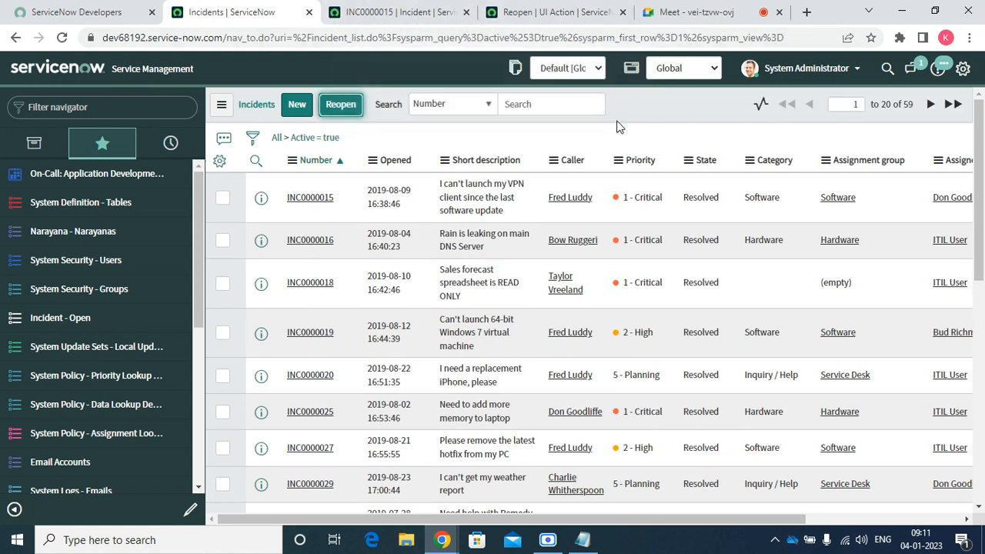
click(555, 13)
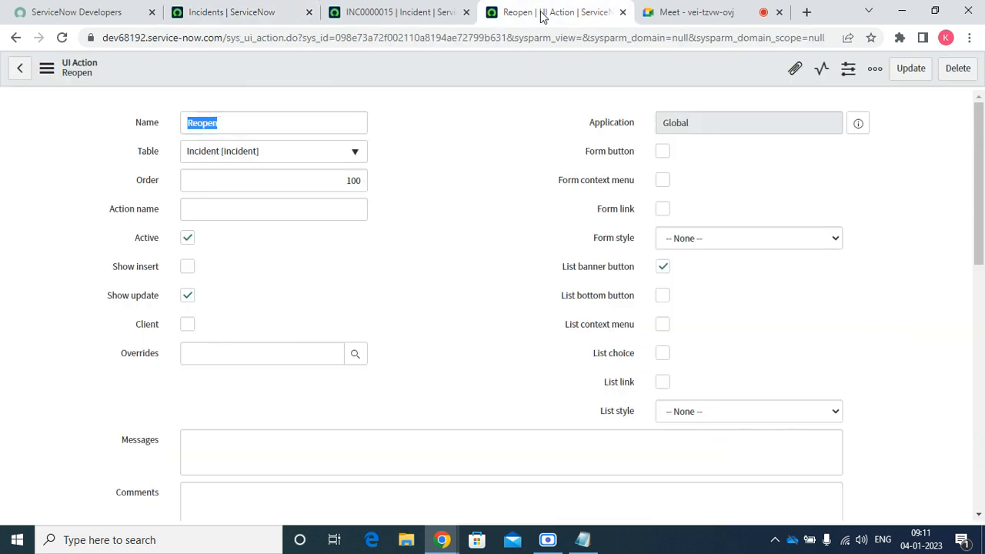
Replace List banner button with List bottom button on Reopen and save it
click(666, 266)
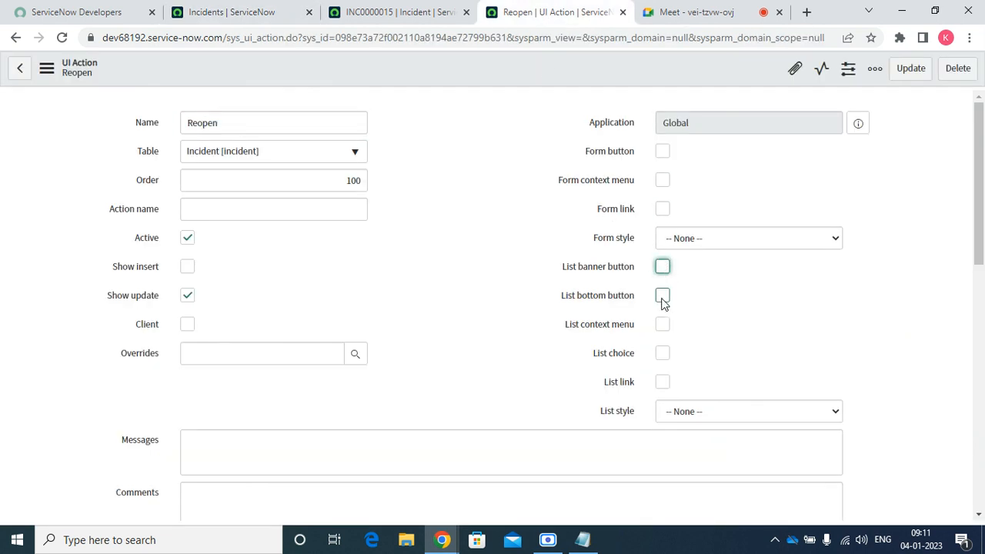
click(662, 297)
right_click(439, 67)
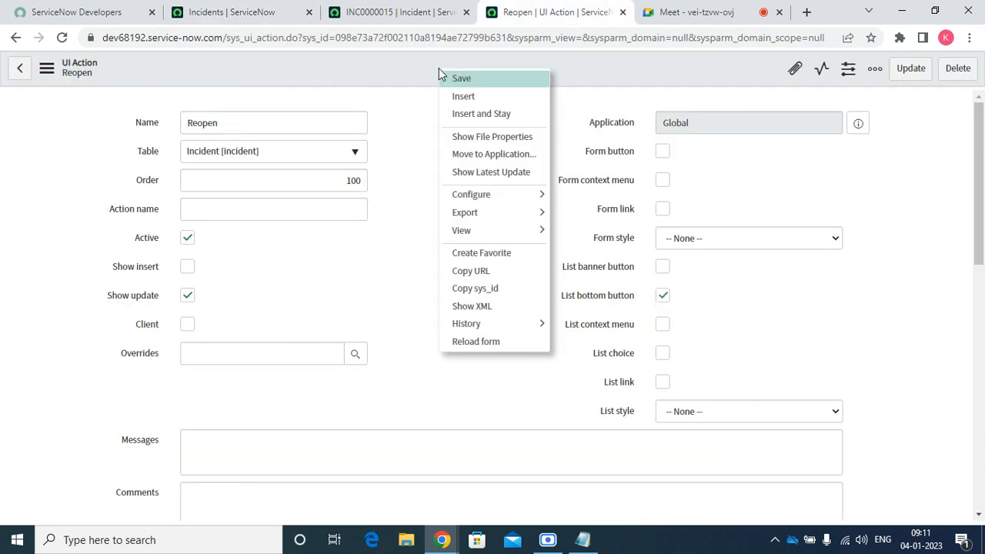
click(489, 80)
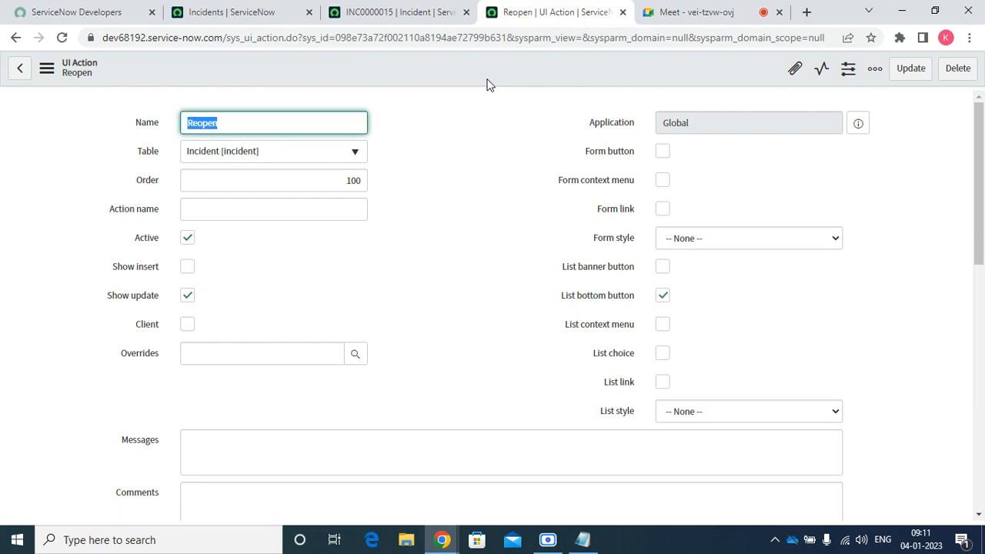
Reload the Incidents list and scroll to its foot to find the Reopen button
click(978, 514)
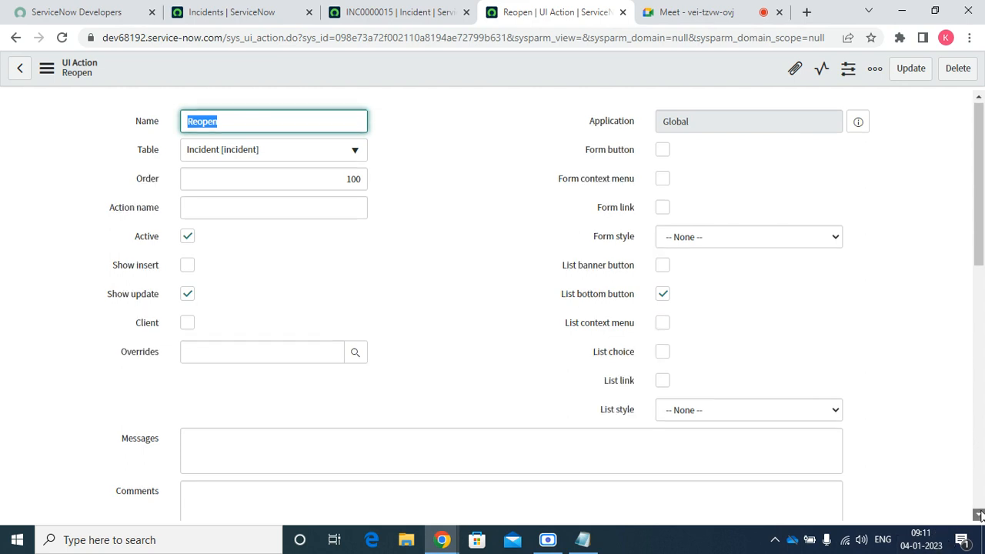
scroll(978, 514, down, 1)
click(260, 8)
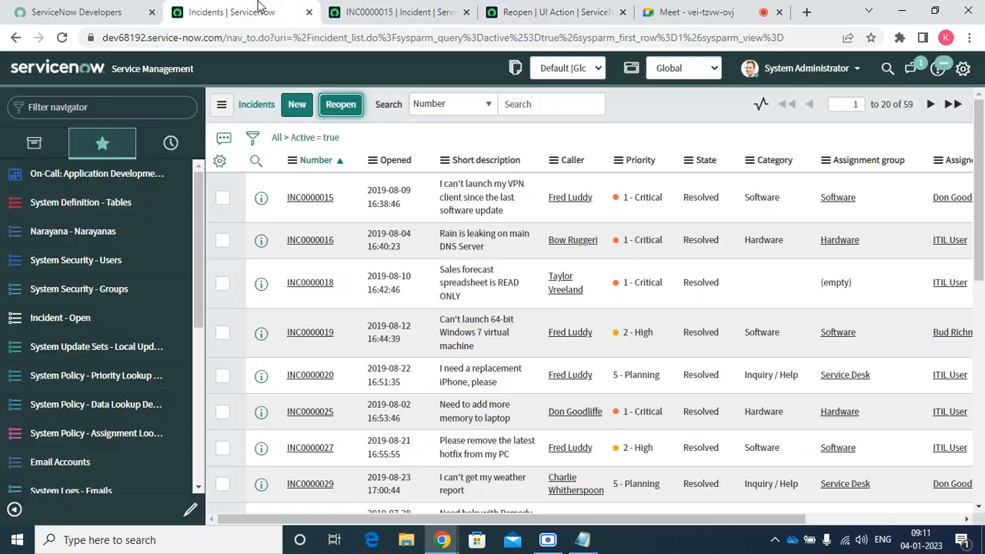
click(62, 37)
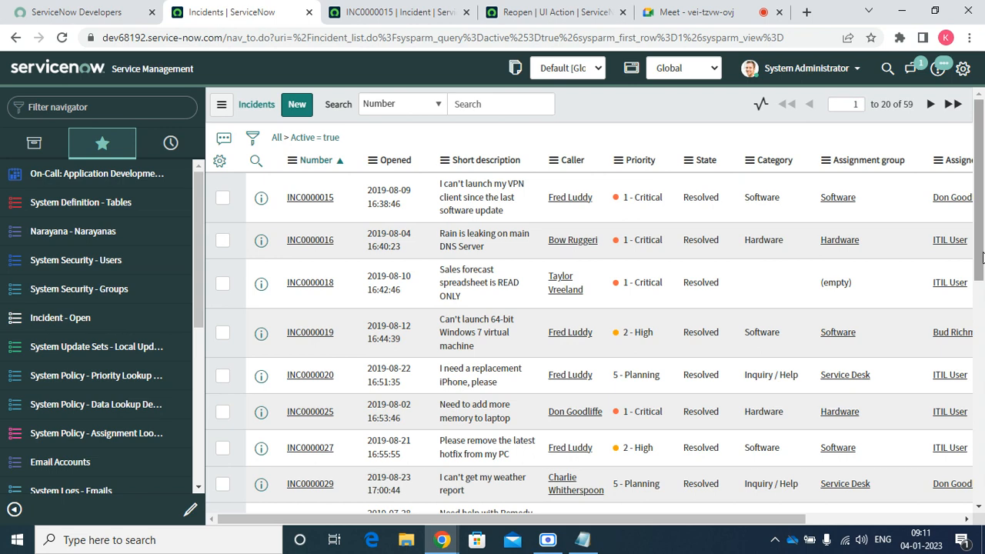
drag(980, 258, 978, 488)
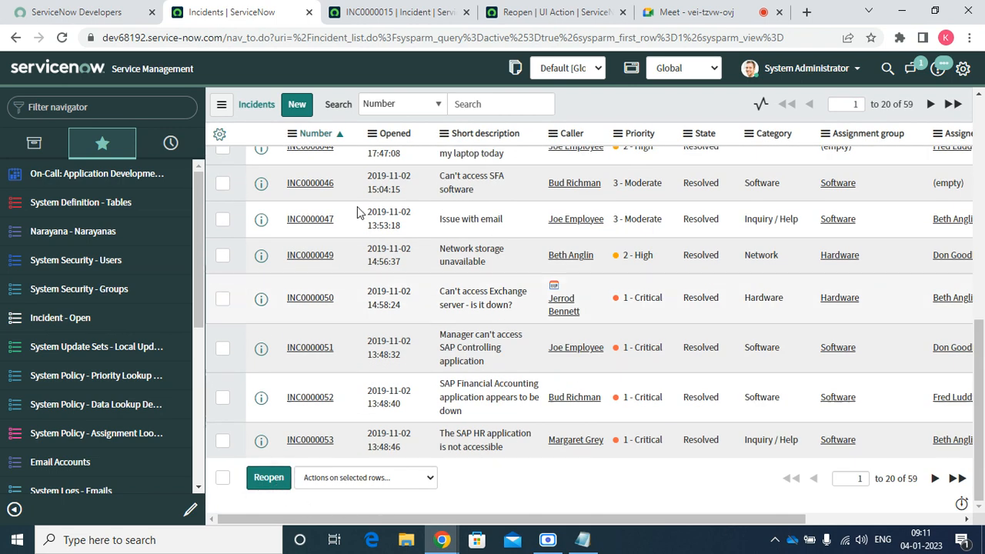
Swap List bottom button for List context menu on the Reopen UI Action and save it
click(553, 12)
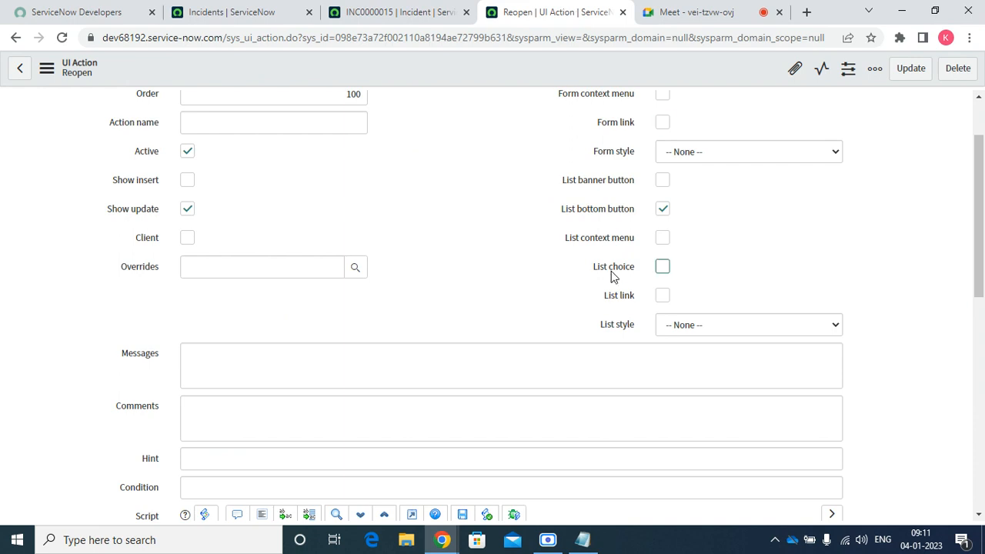
click(662, 214)
click(664, 241)
right_click(493, 68)
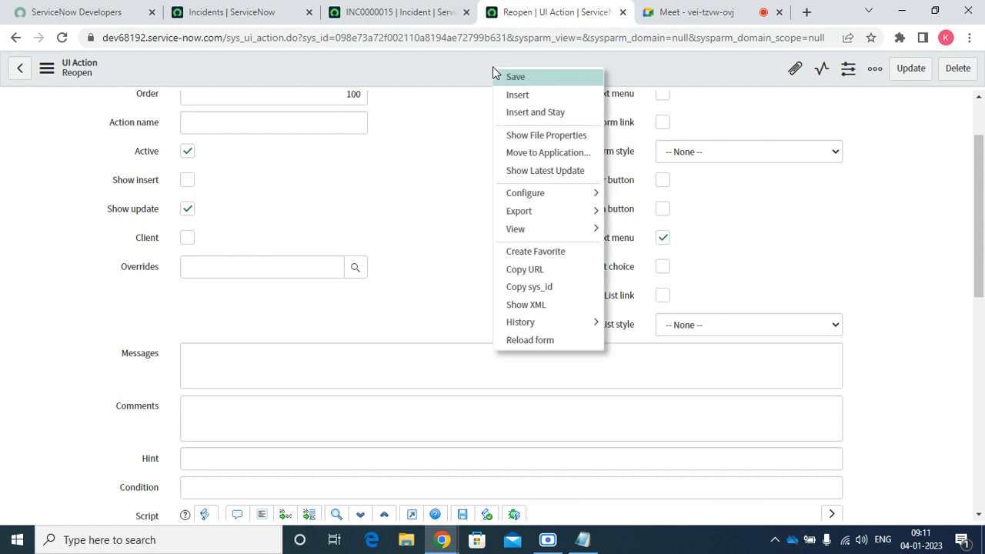
click(515, 78)
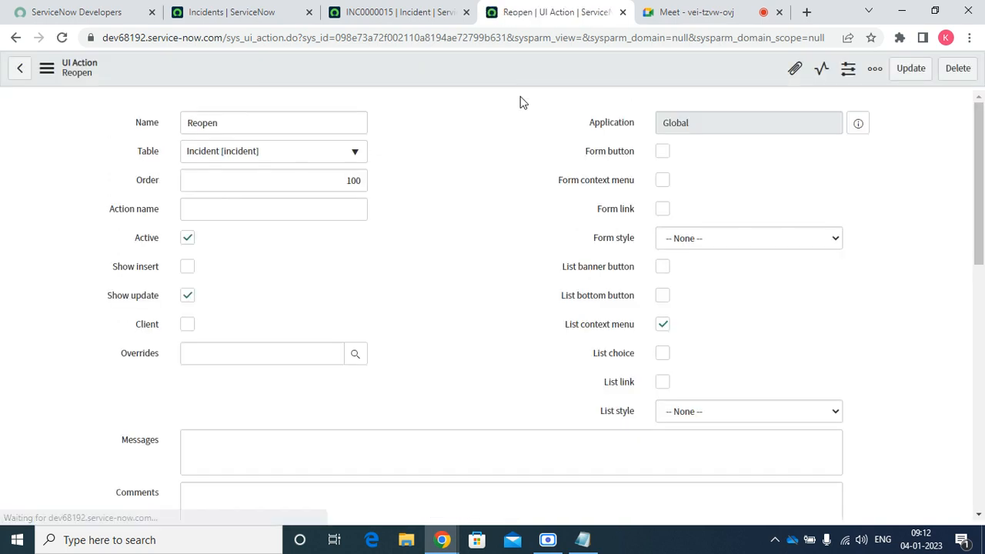
Reload the Incidents list and check that Reopen appears in an incident row's context menu
click(285, 4)
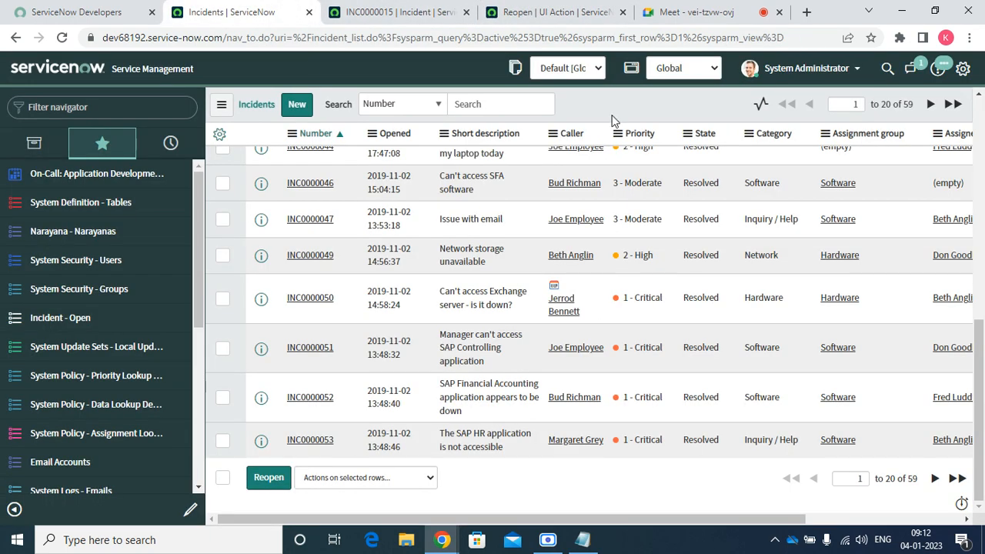
click(62, 40)
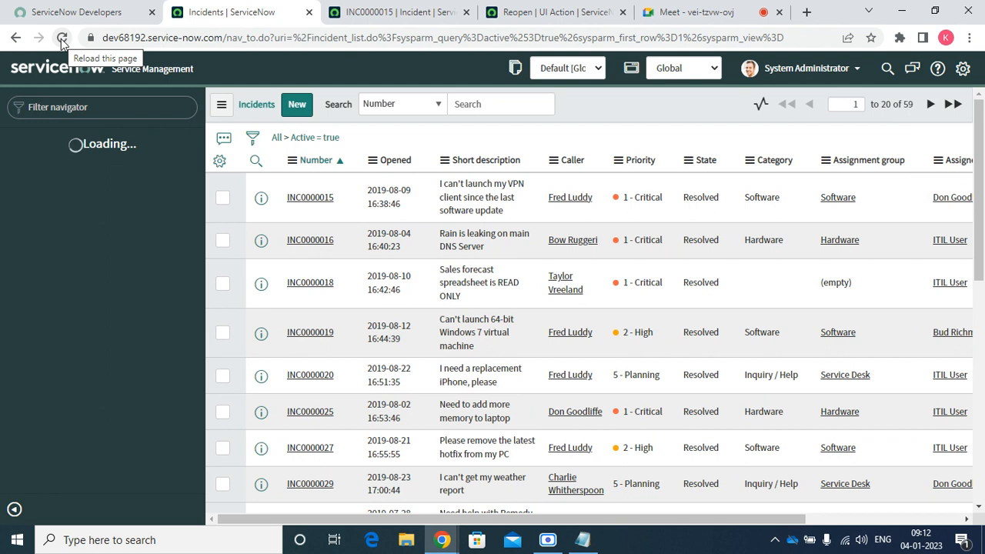
right_click(492, 203)
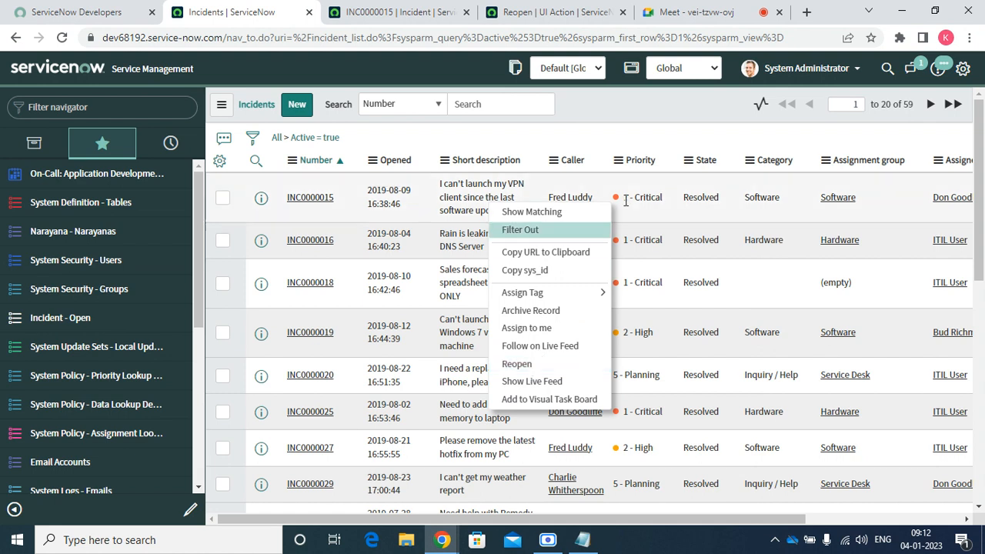
click(621, 116)
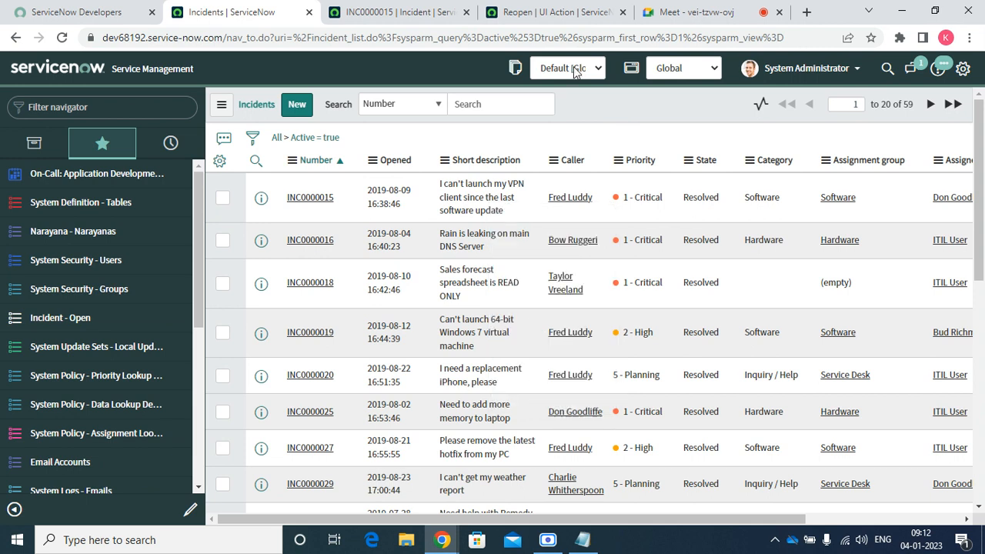
Swap List context menu for List choice on the Reopen UI Action and save it
click(539, 12)
click(663, 325)
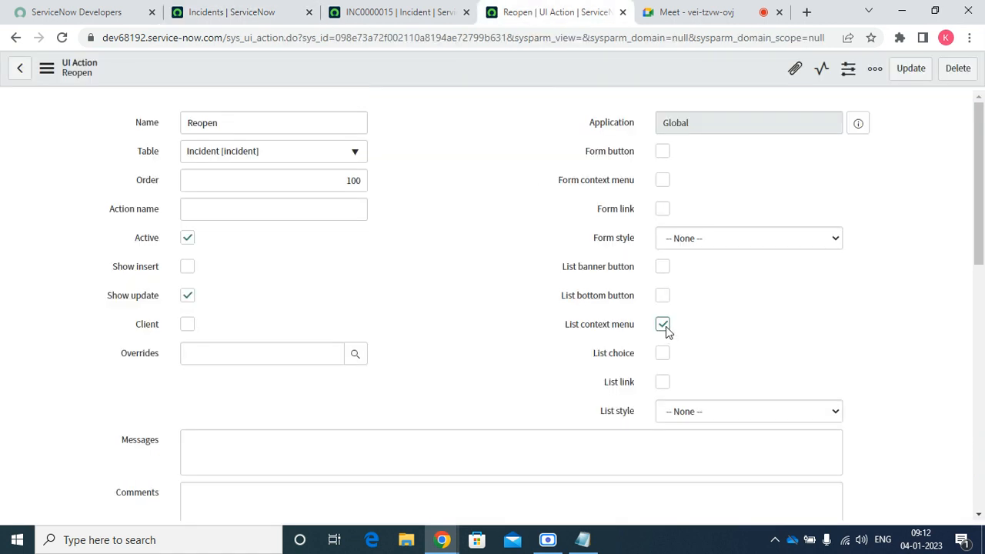
click(666, 357)
right_click(444, 77)
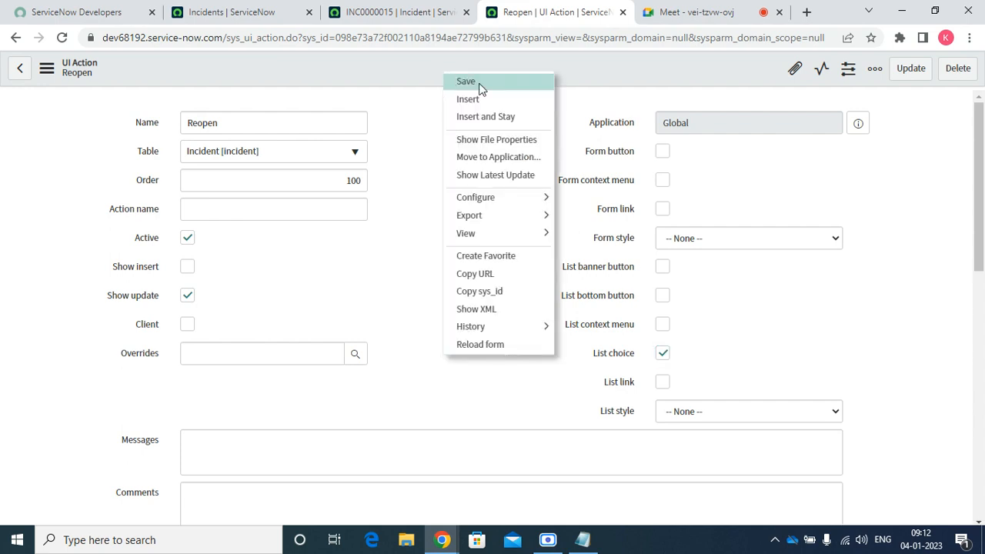
click(479, 83)
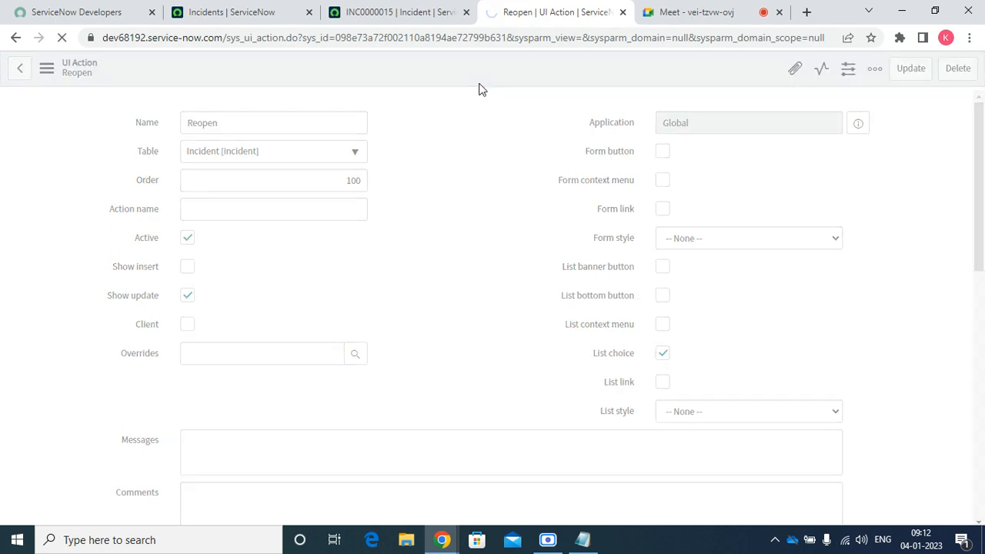
Reload the Incidents list, tick INC0000053, and look for Reopen under Actions on selected rows
click(382, 13)
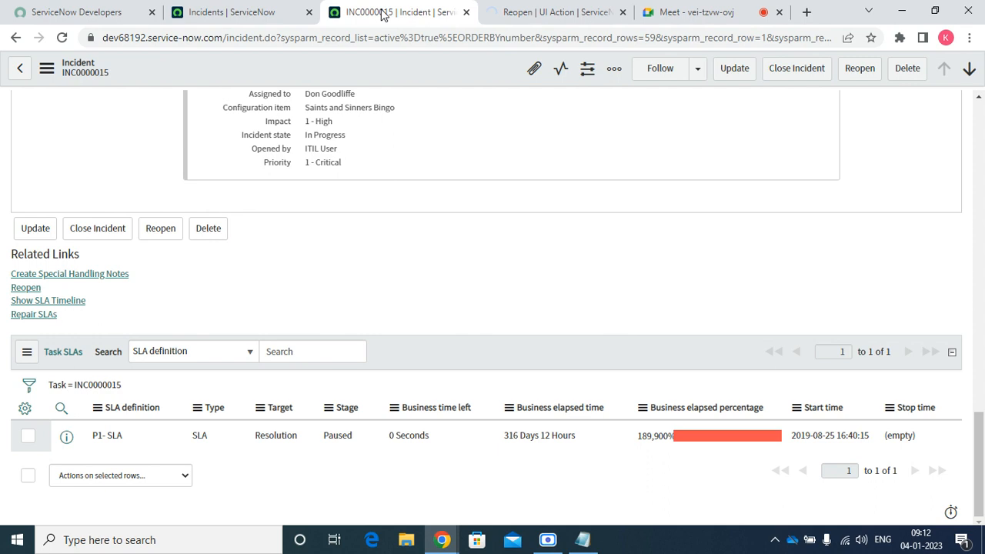
click(241, 13)
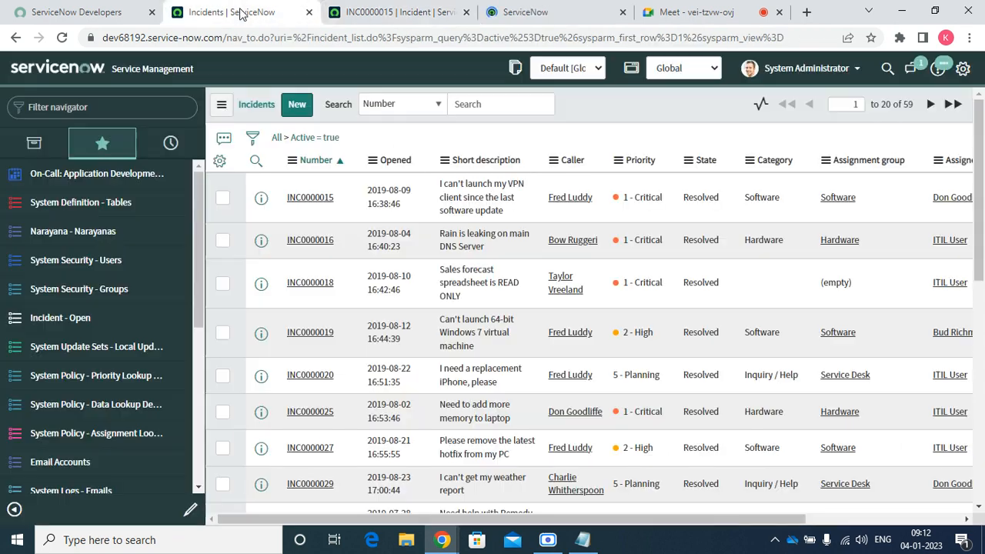
click(61, 37)
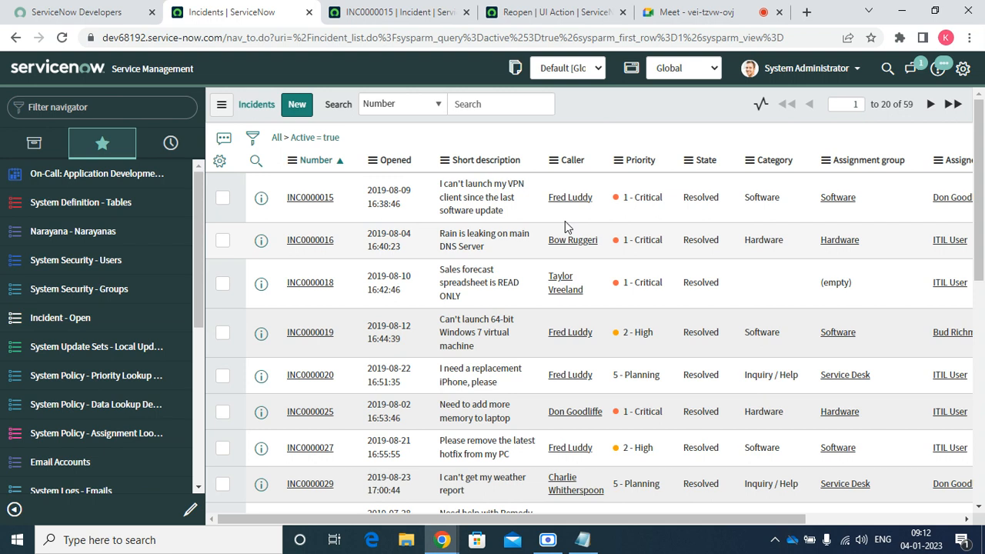
click(64, 38)
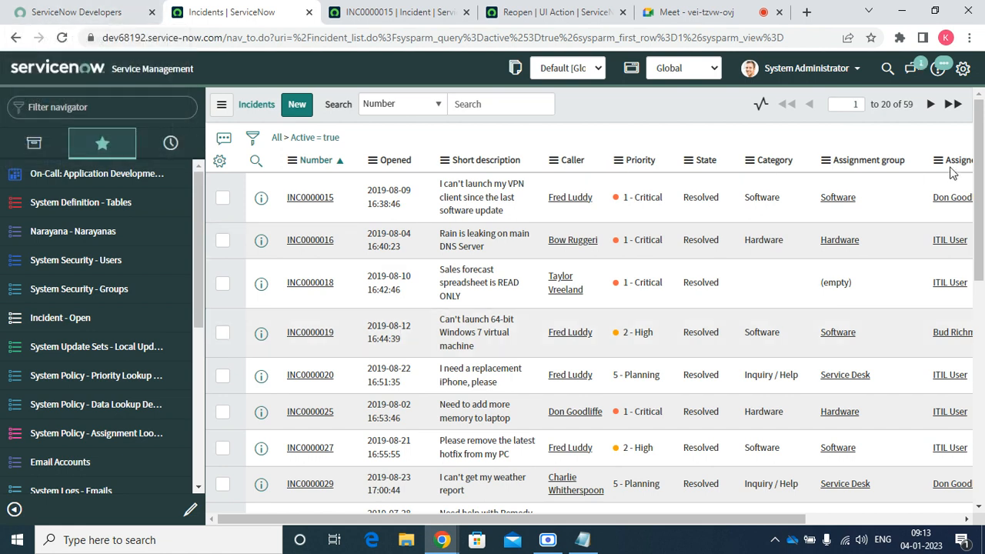
drag(979, 239, 978, 460)
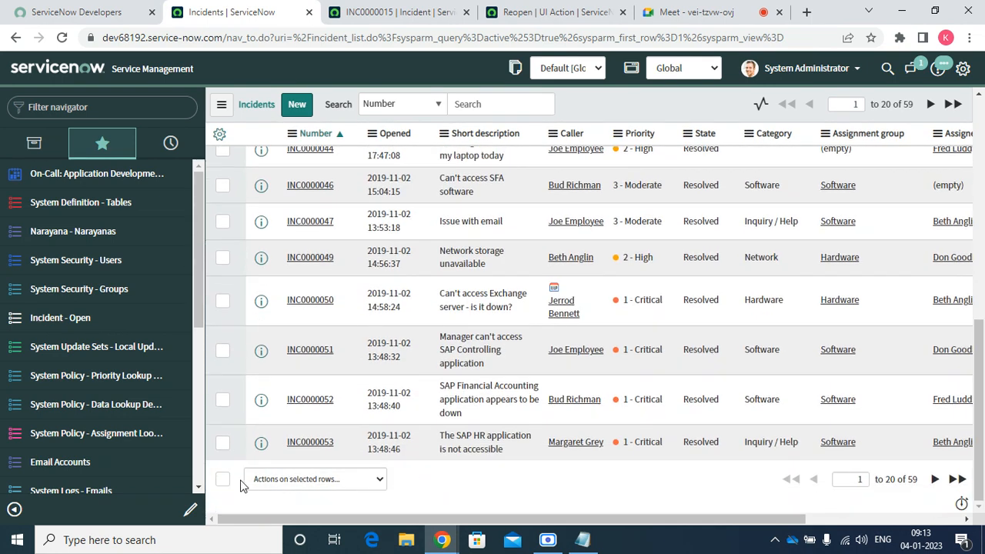
click(221, 445)
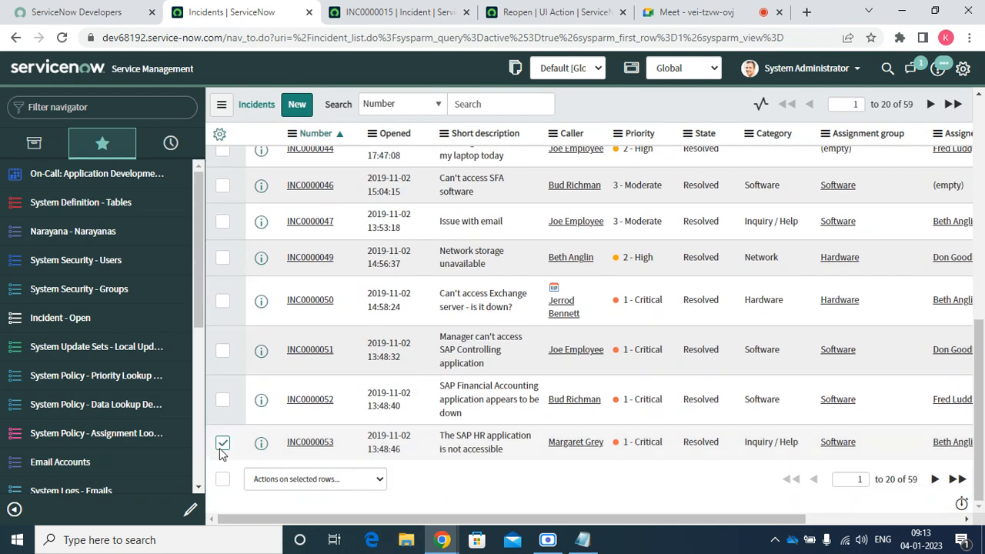
click(304, 484)
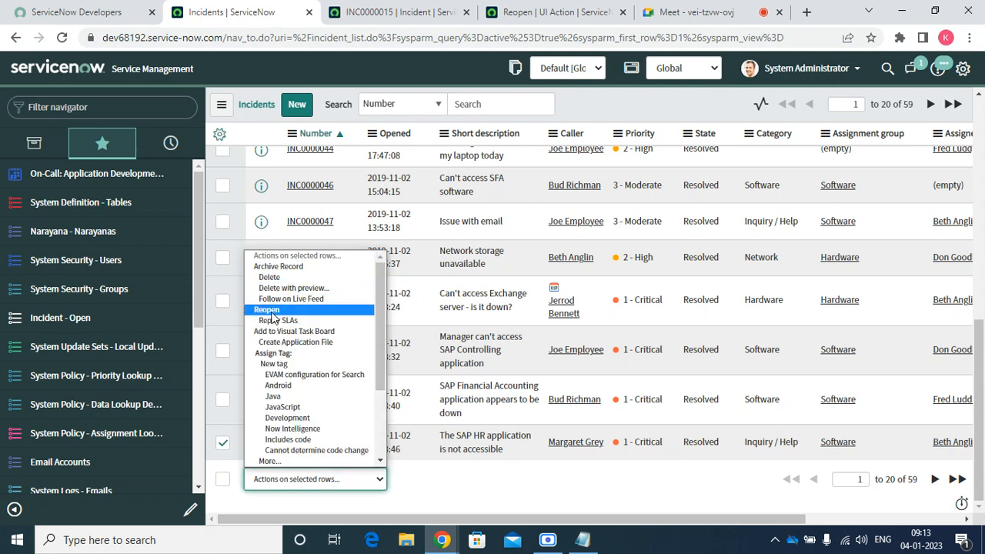
Swap List choice for List link on the Reopen UI Action and save it
click(569, 12)
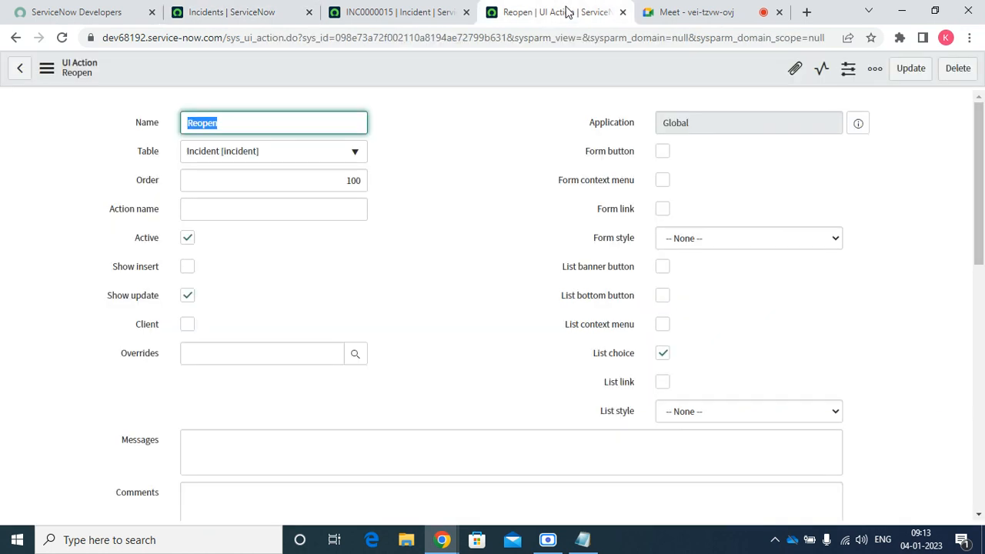
click(662, 354)
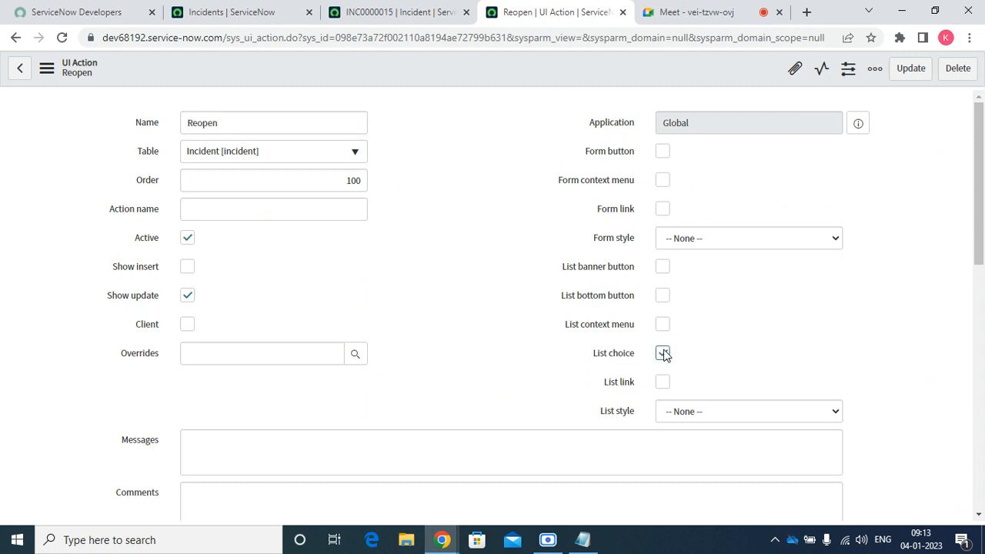
click(663, 384)
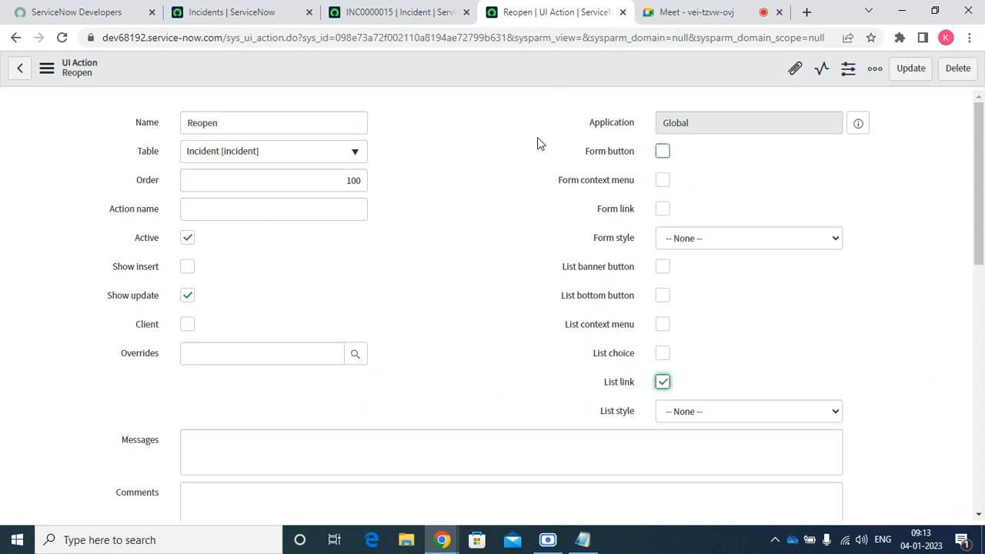
click(470, 138)
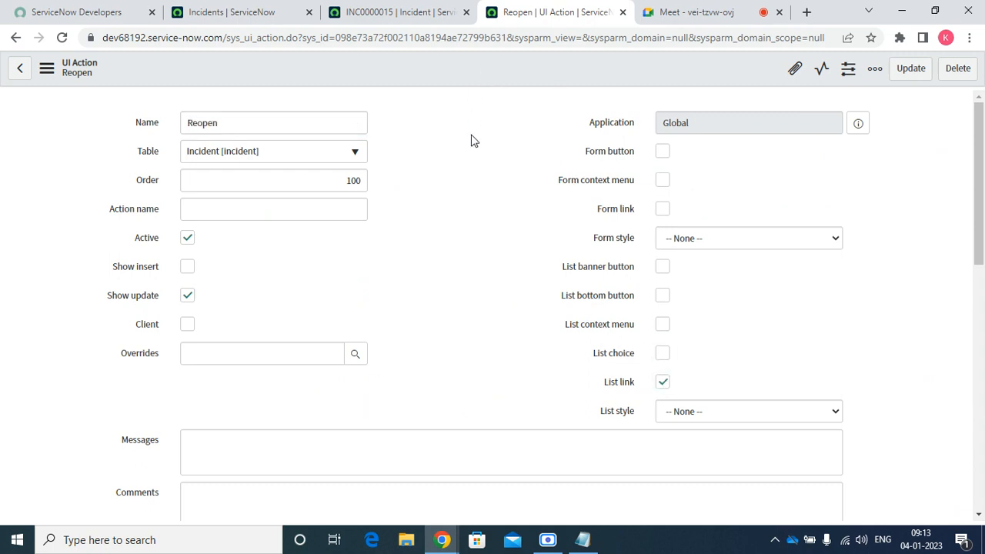
right_click(497, 67)
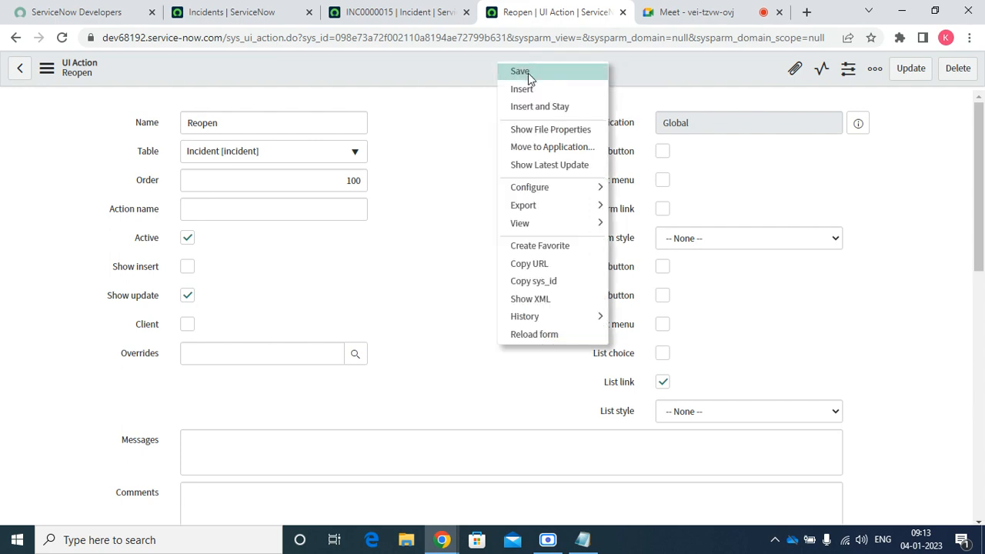
click(520, 71)
Reload the Incidents list, scroll to Related Links to find Reopen, then return to the UI Action
click(419, 11)
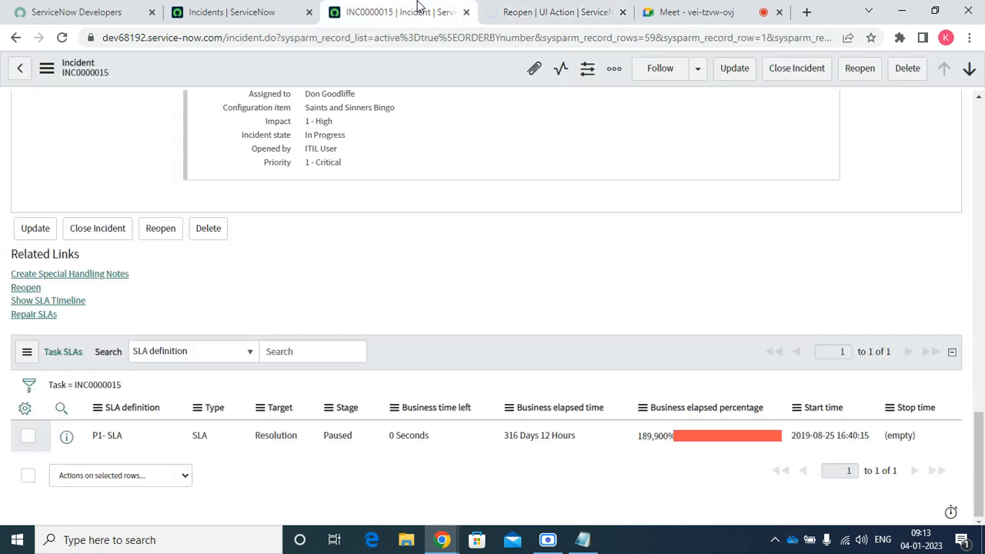
click(202, 12)
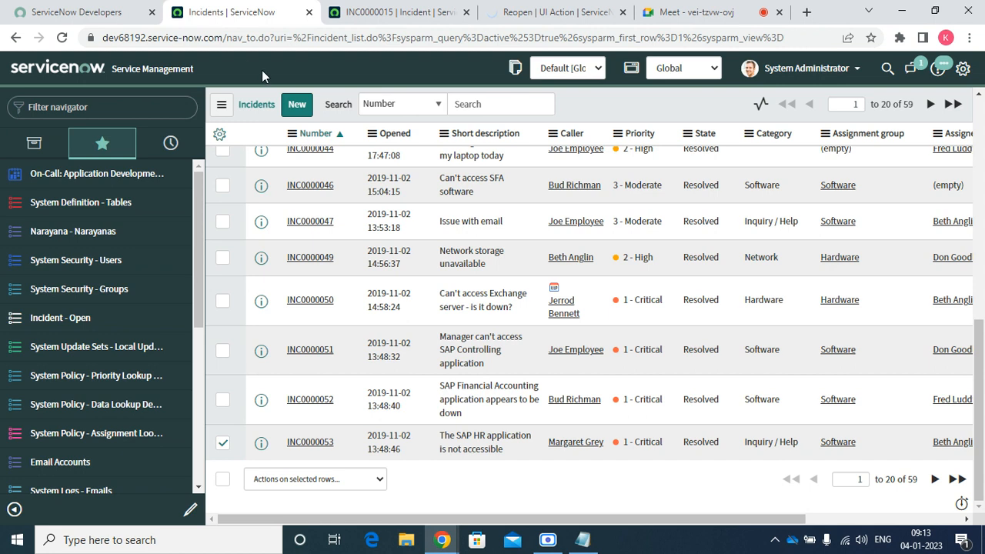
click(59, 43)
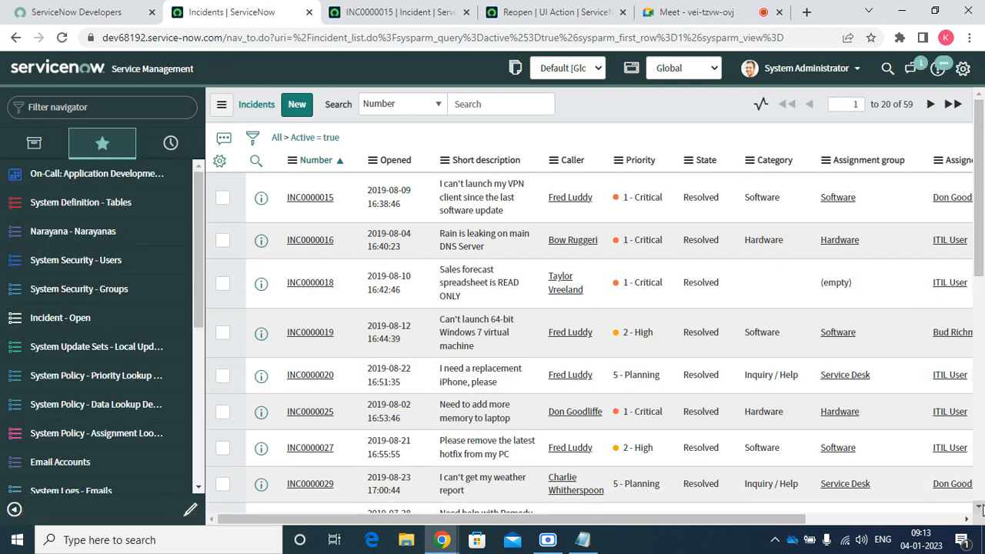
scroll(980, 506, down, 7)
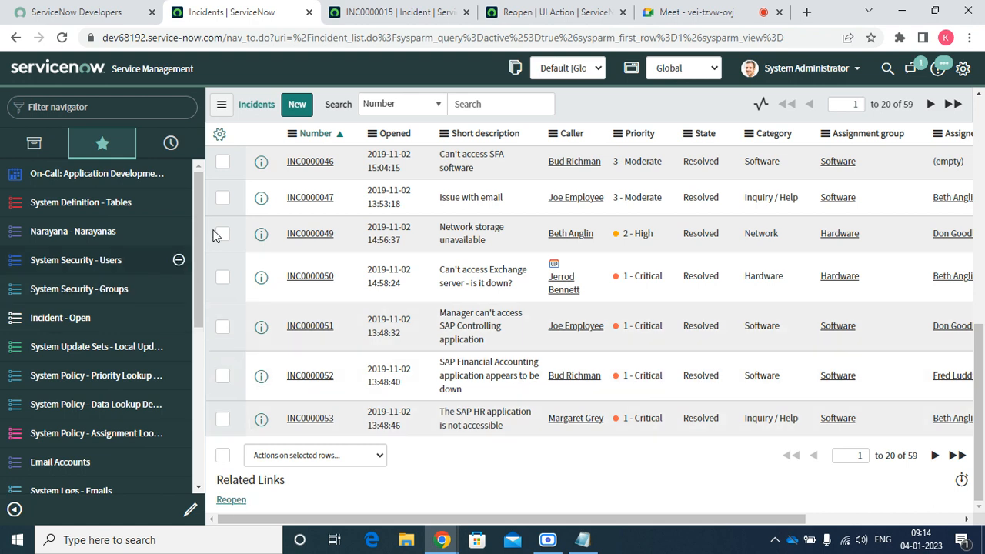
click(555, 13)
Swap List link for Form button on Reopen and enter the condition current.state ==6
click(664, 384)
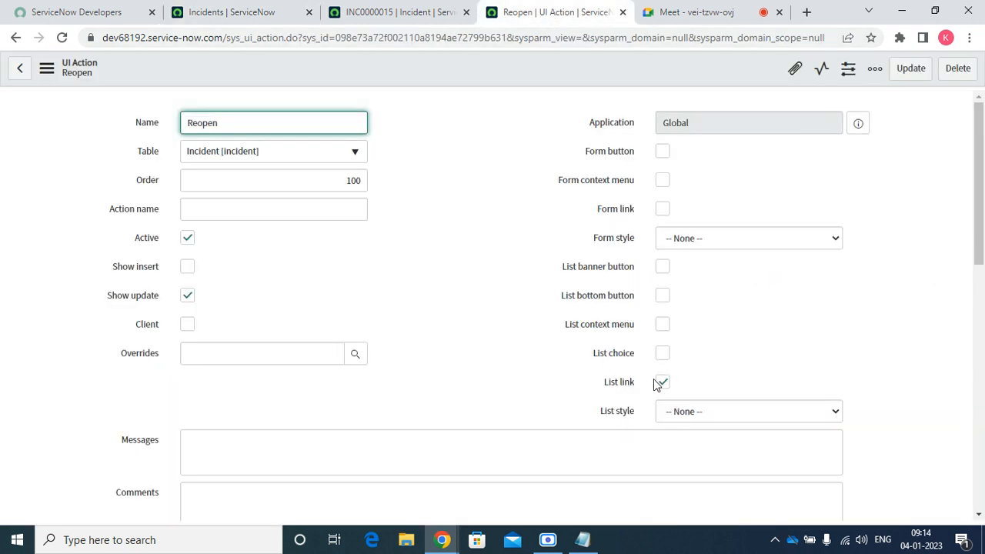
click(663, 384)
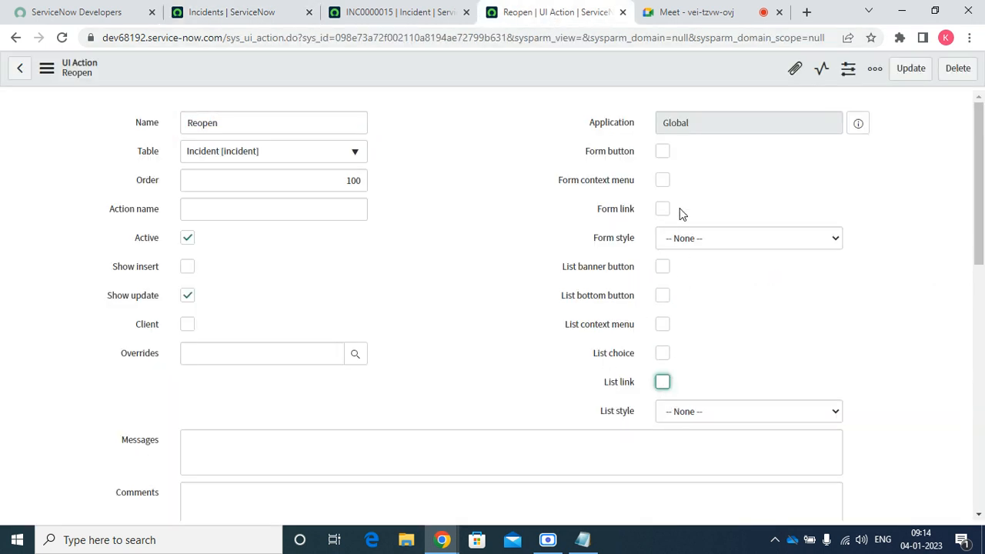
click(663, 152)
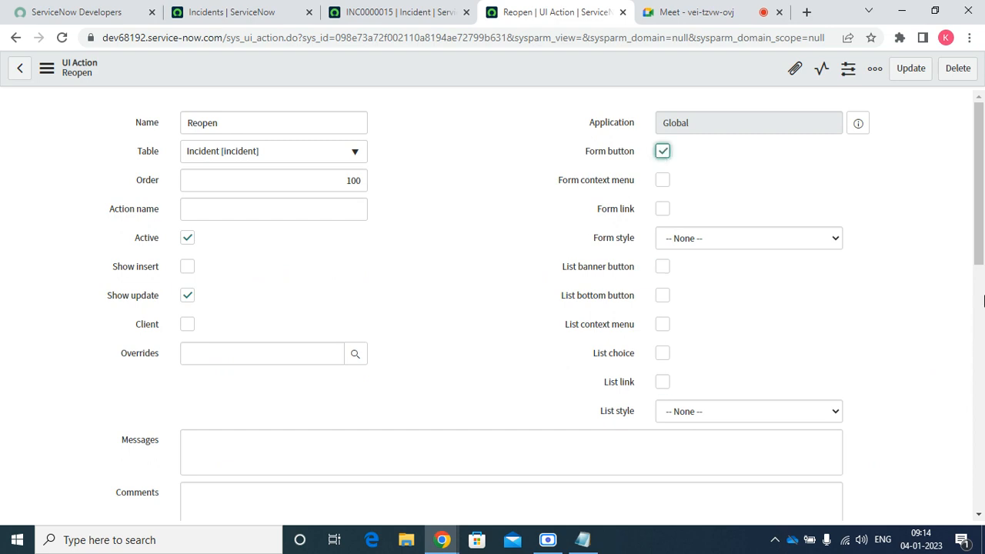
drag(982, 223, 982, 335)
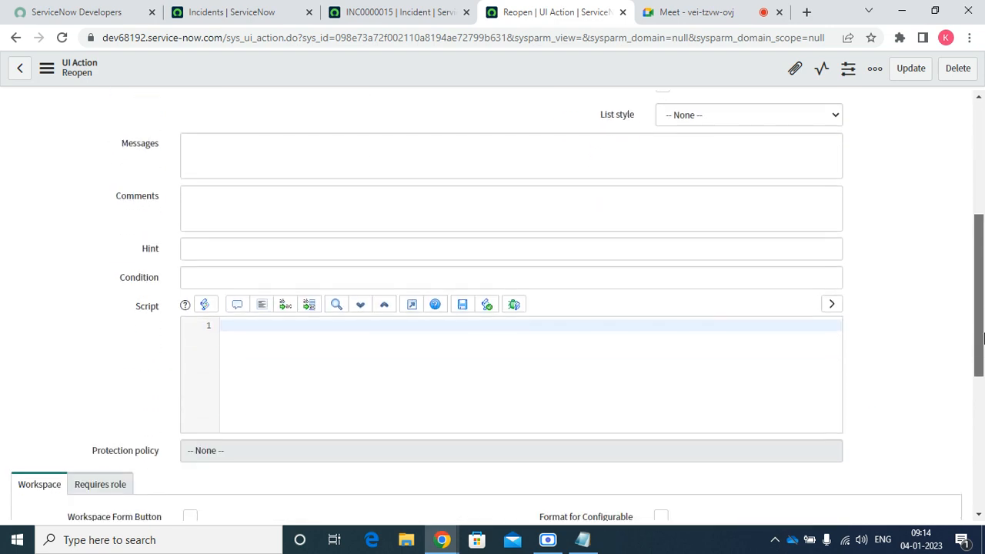
click(275, 273)
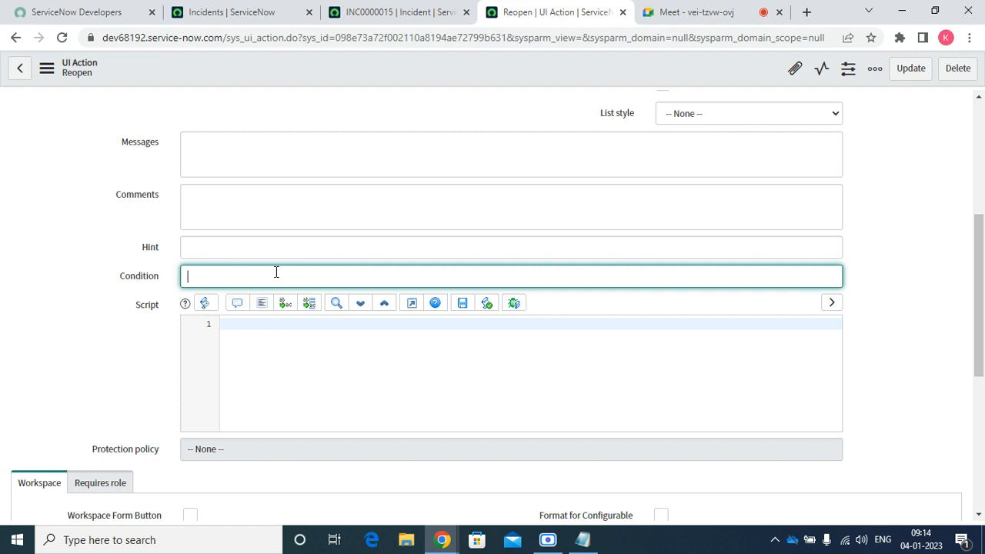
text(current.state ==6)
Save the Reopen UI Action and go back to incident INC0000015's form actions
right_click(378, 61)
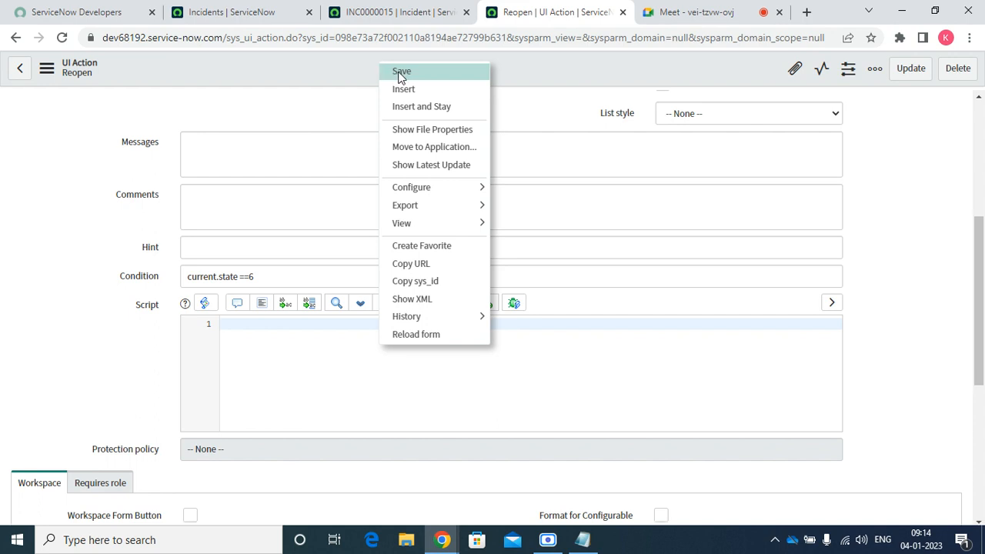
click(416, 72)
click(397, 17)
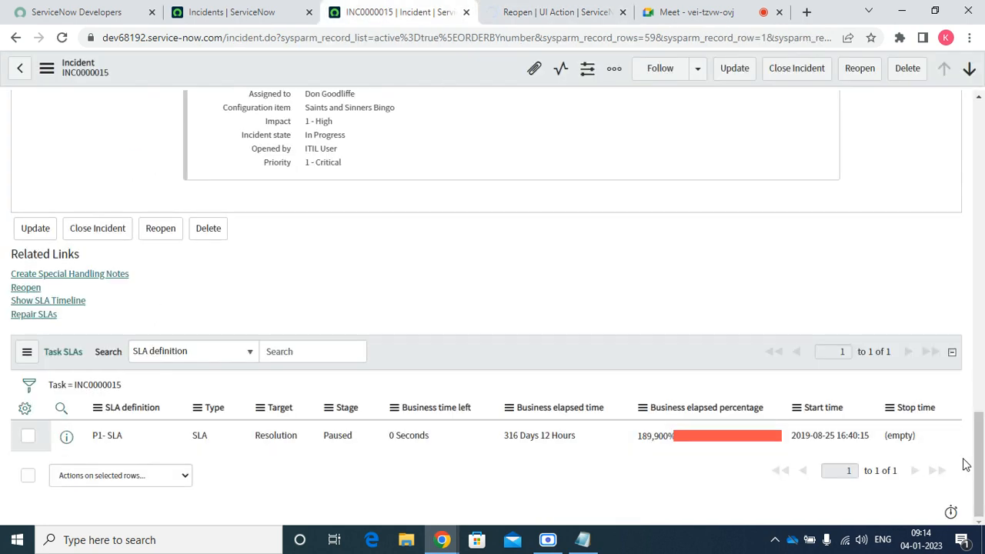
drag(977, 463, 939, 121)
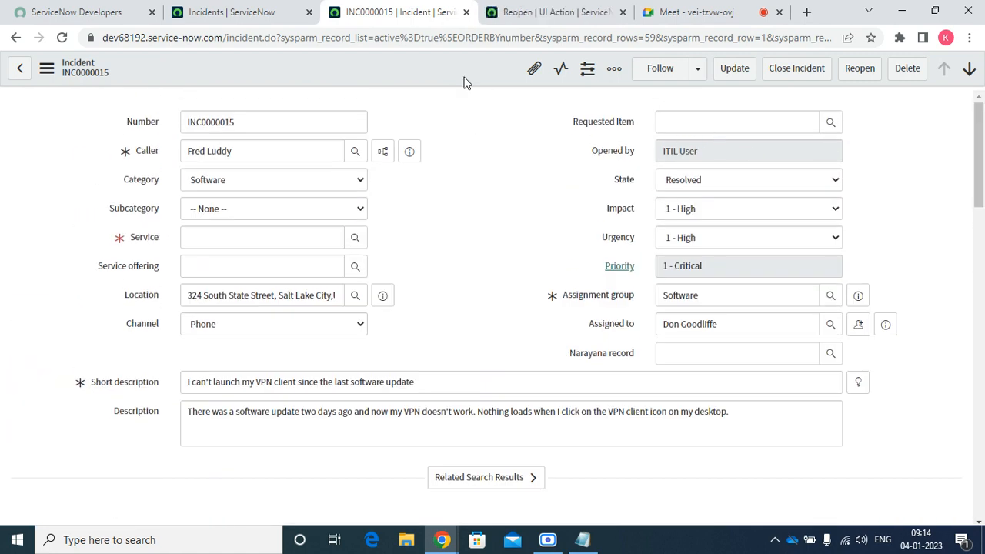
right_click(392, 73)
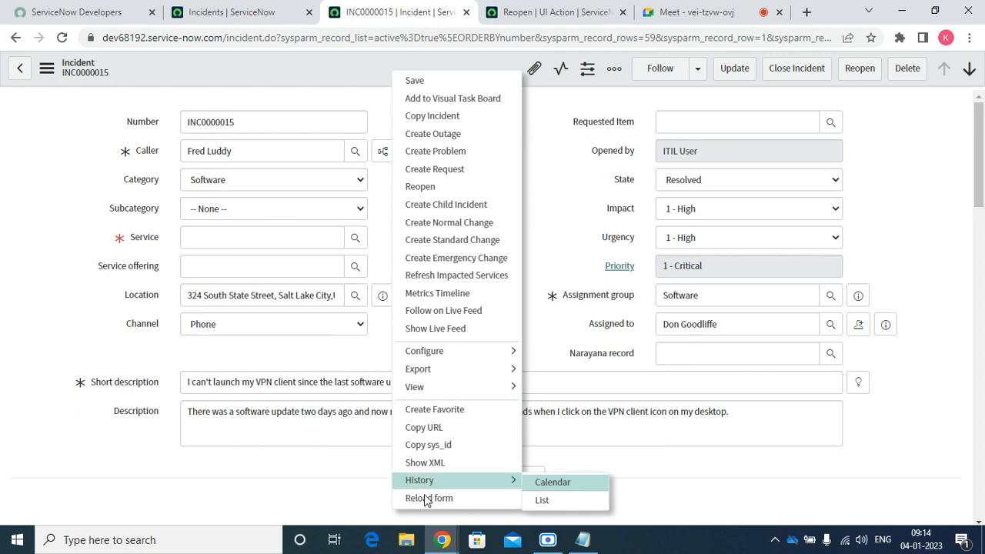
Reload incident INC0000015, change its State to In Progress, and save
click(448, 498)
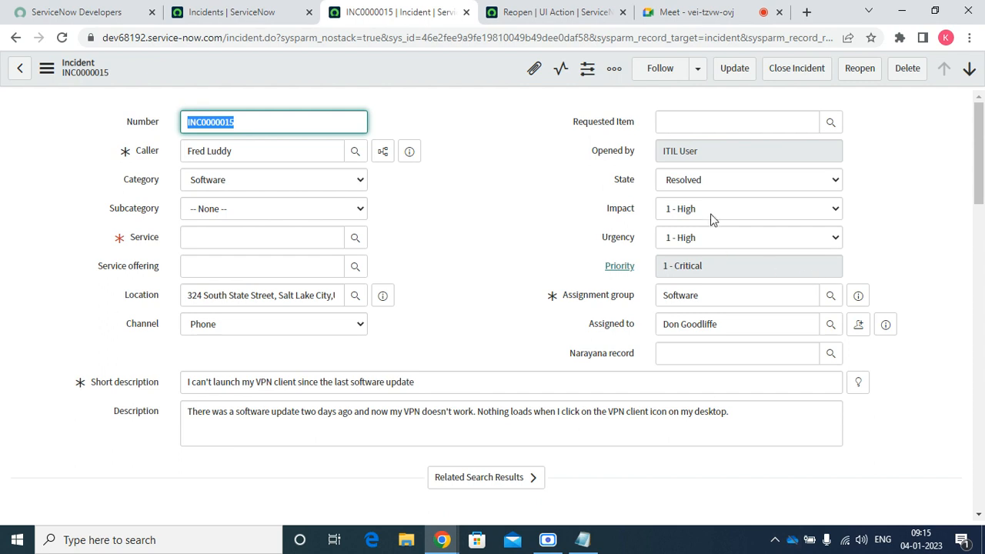
click(709, 183)
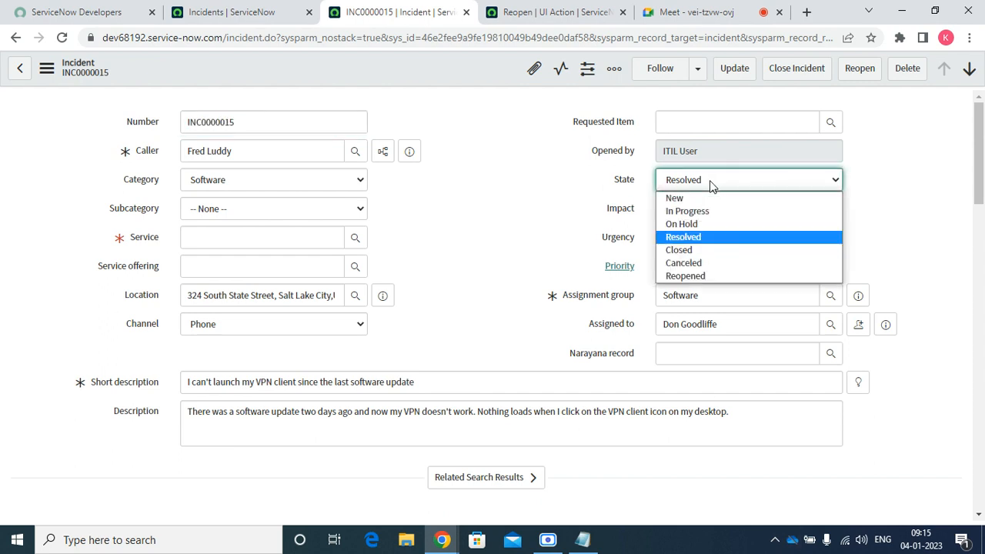
key(Up)
key(Up)
key(Return)
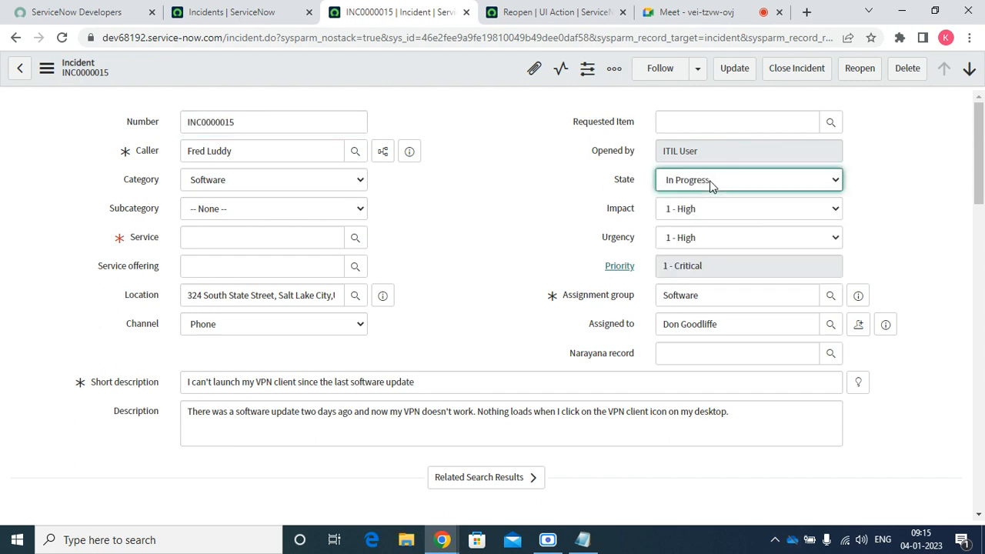
right_click(455, 65)
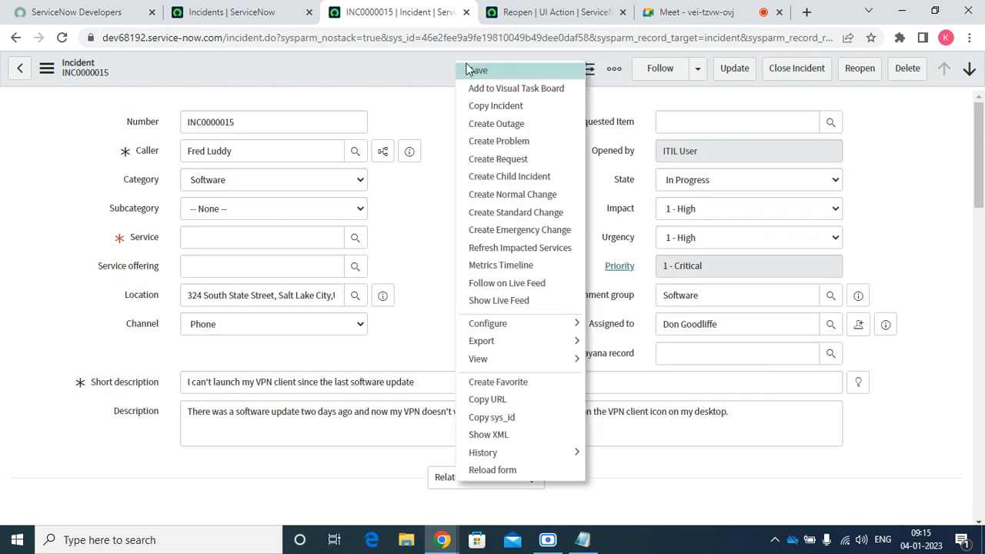
click(487, 72)
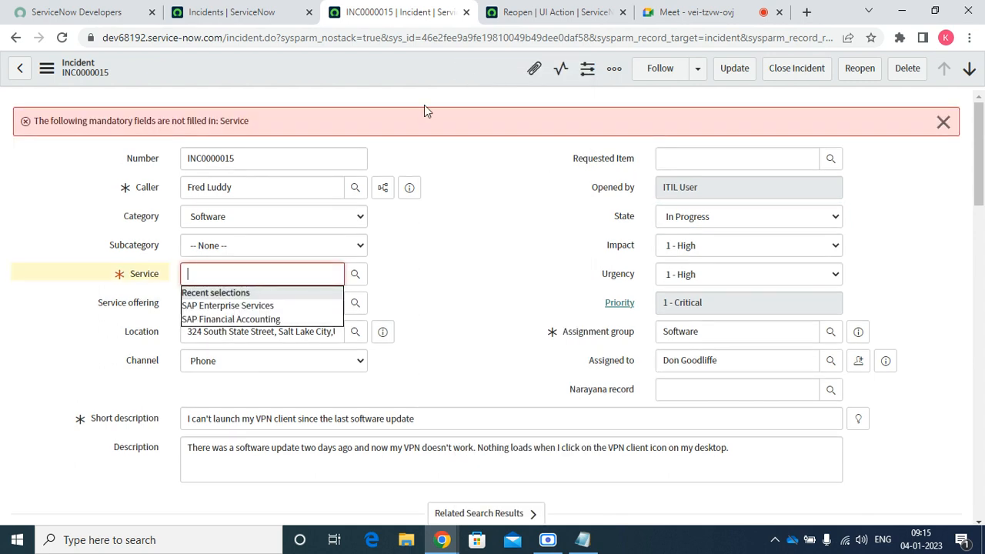
Set the Service to SAP Enterprise Services and save the incident again
click(256, 305)
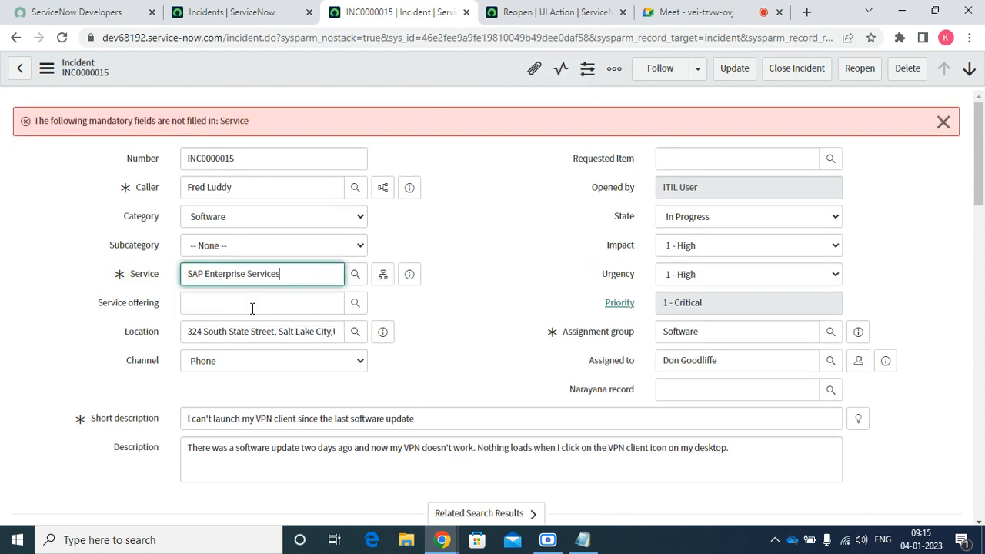
right_click(382, 69)
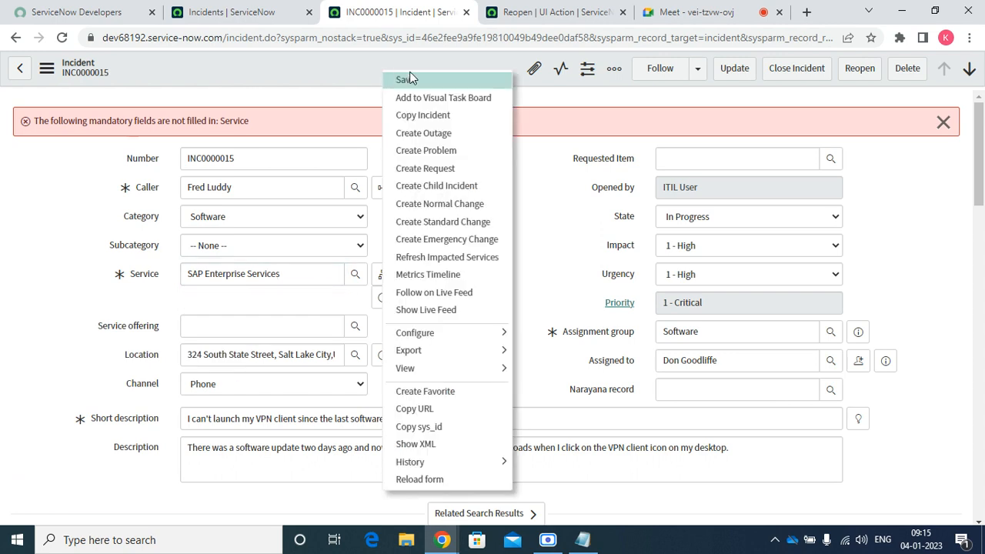
click(416, 81)
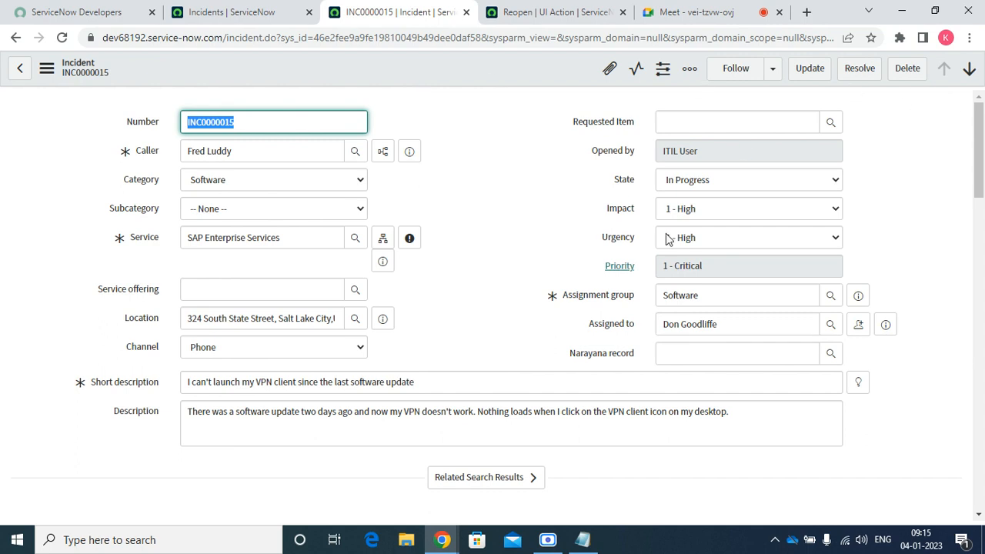
click(734, 21)
click(575, 18)
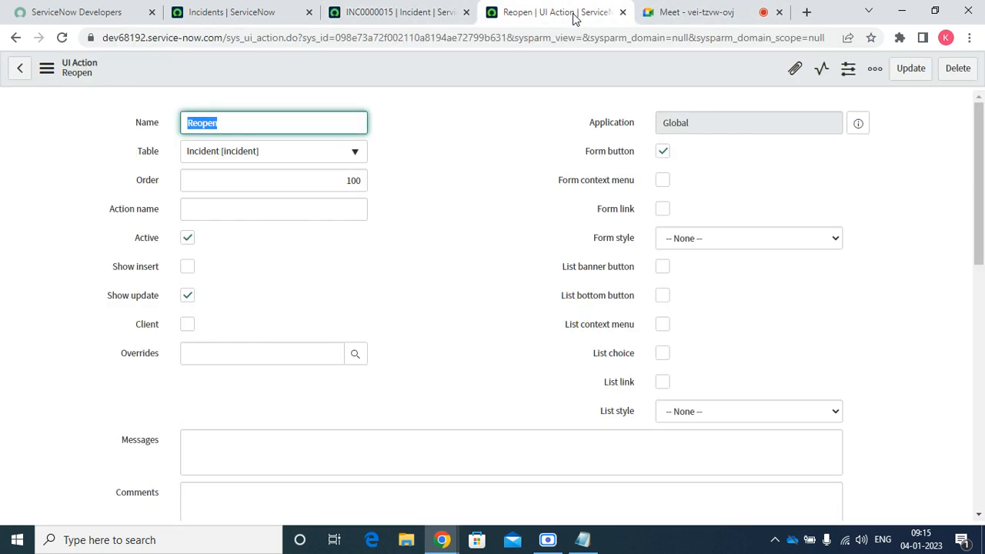
click(369, 17)
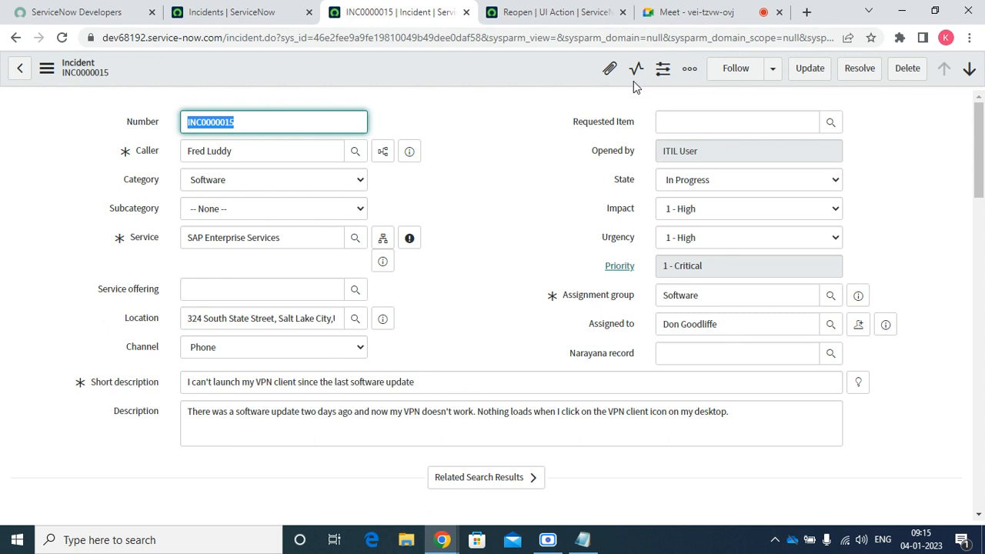
Change incident INC0000015's State to Resolved
click(690, 188)
click(687, 240)
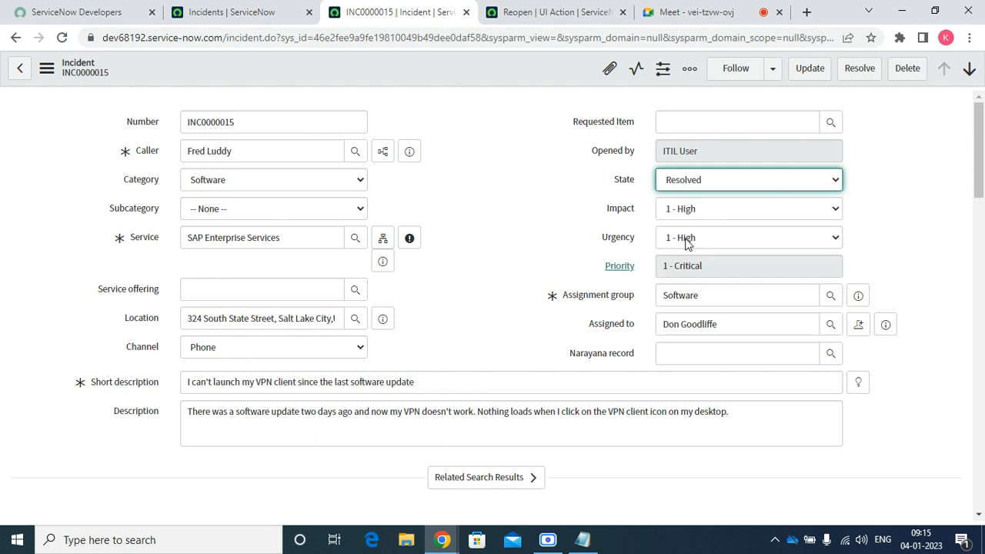
key(Tab)
key(Tab)
key(Tab)
key(Tab)
key(Tab)
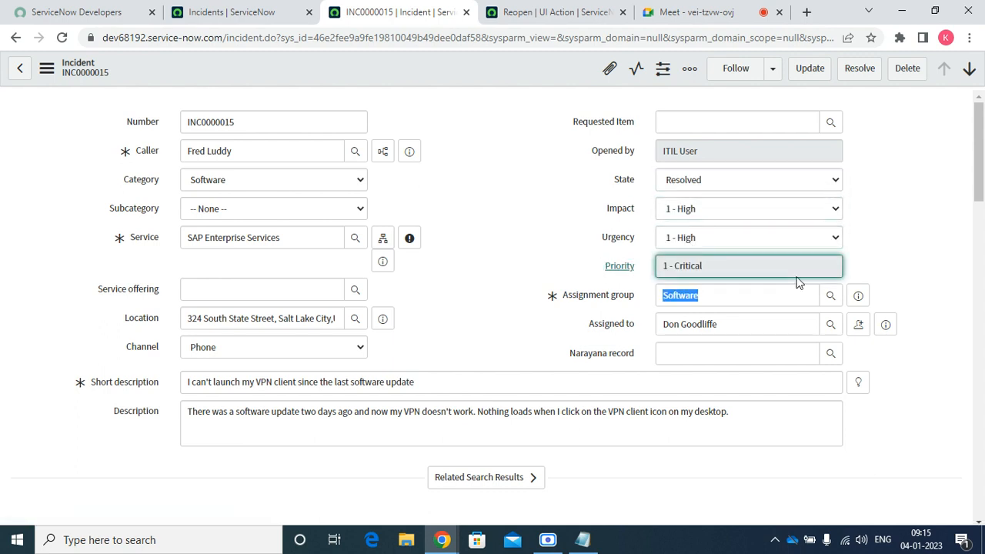
click(821, 490)
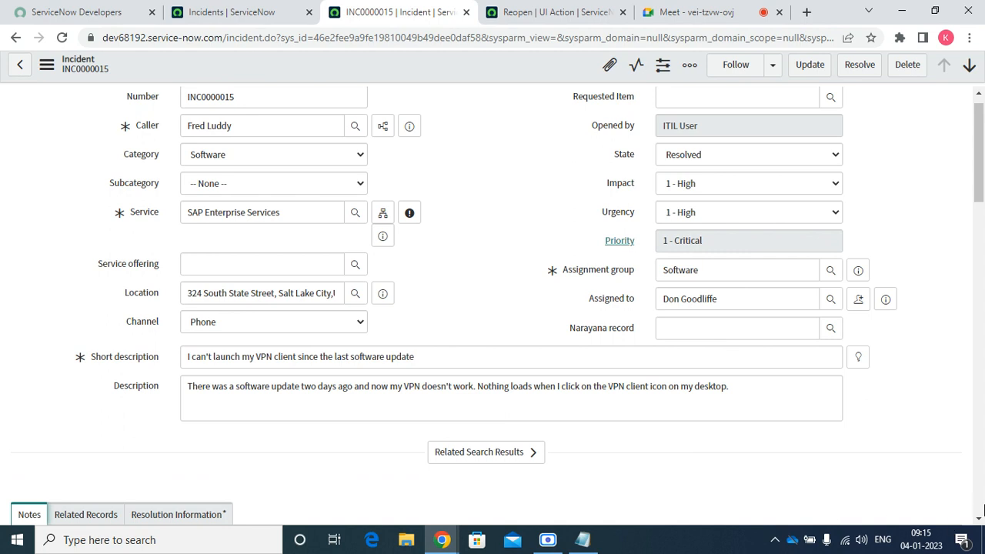
click(977, 518)
click(977, 521)
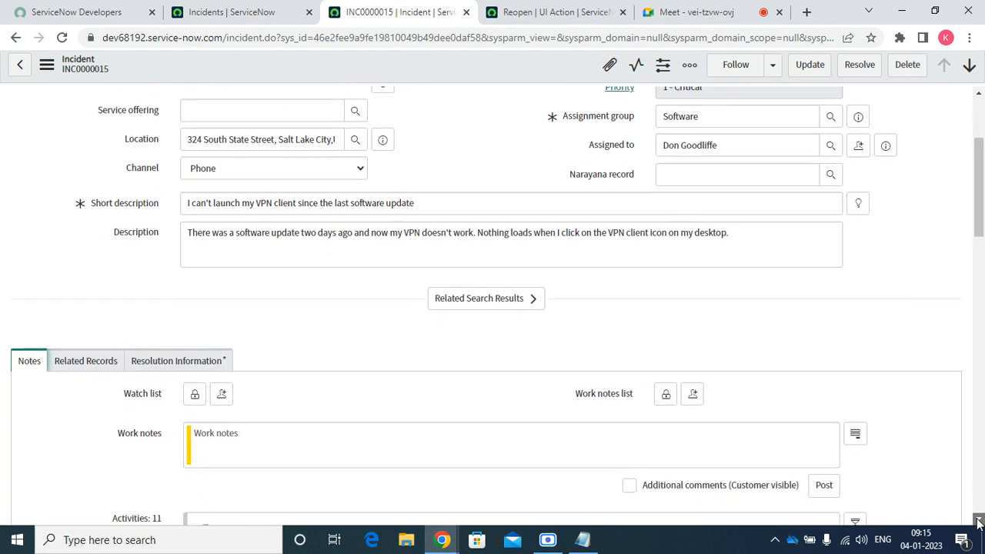
click(978, 521)
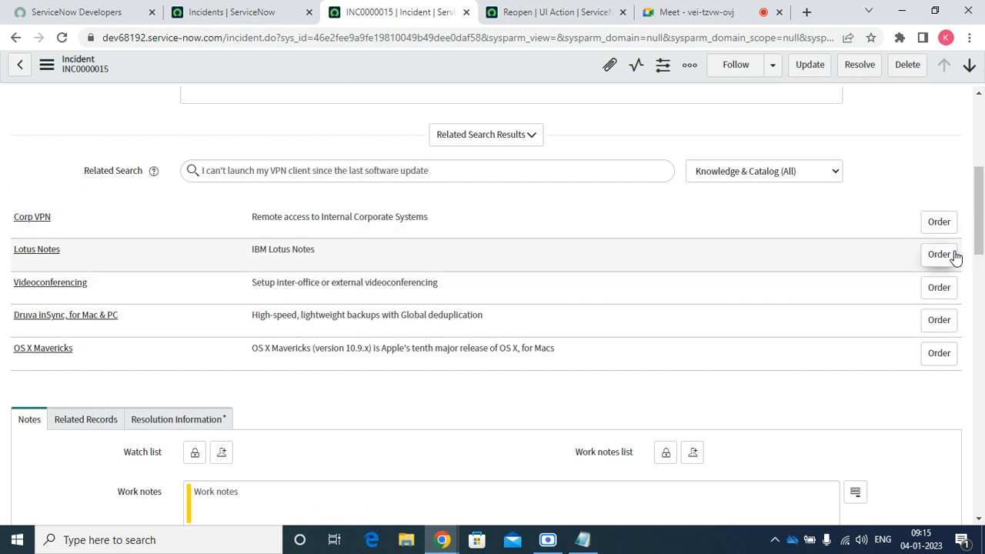
scroll(982, 238, down, 3)
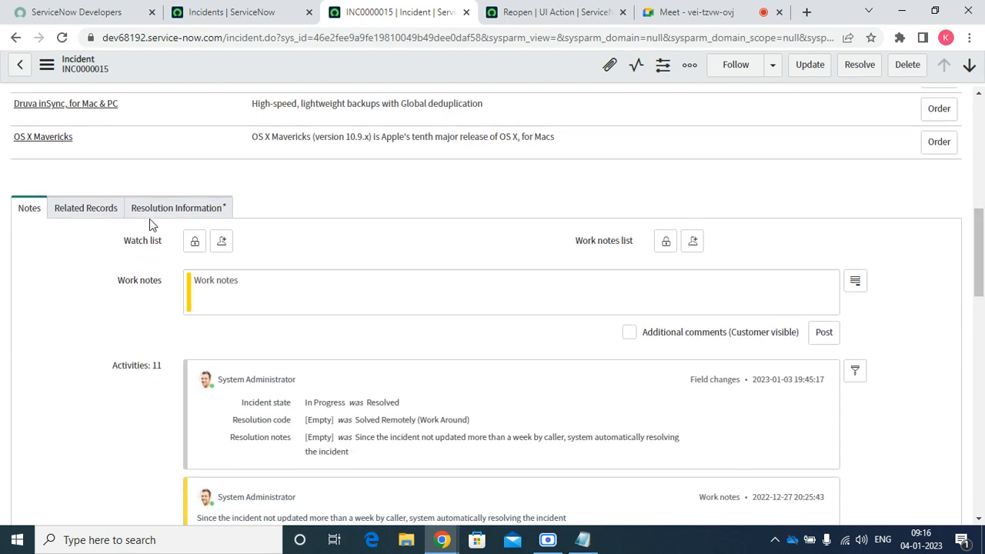
Choose resolution code Solved (Work Around), enter resolution notes 'Test', and save the incident
click(176, 209)
click(230, 269)
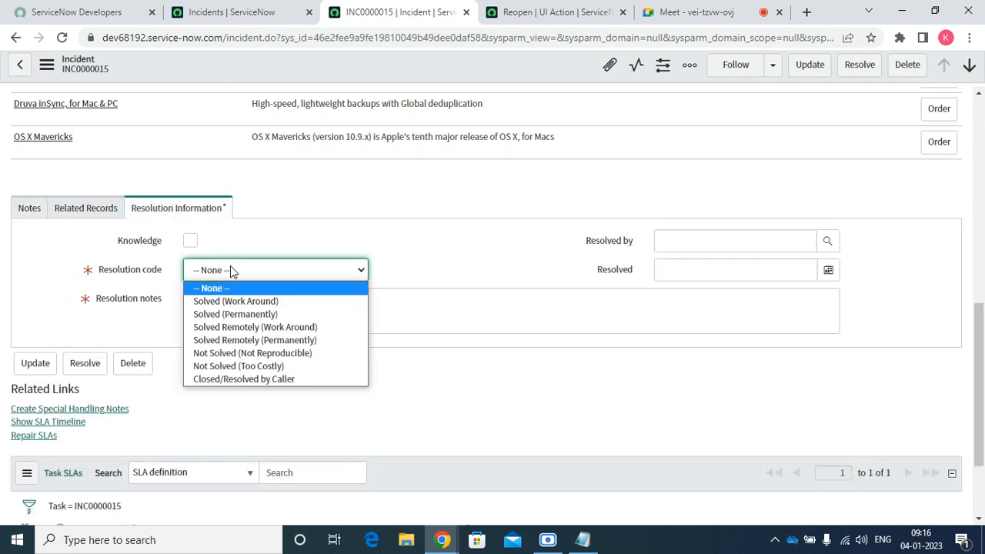
click(229, 301)
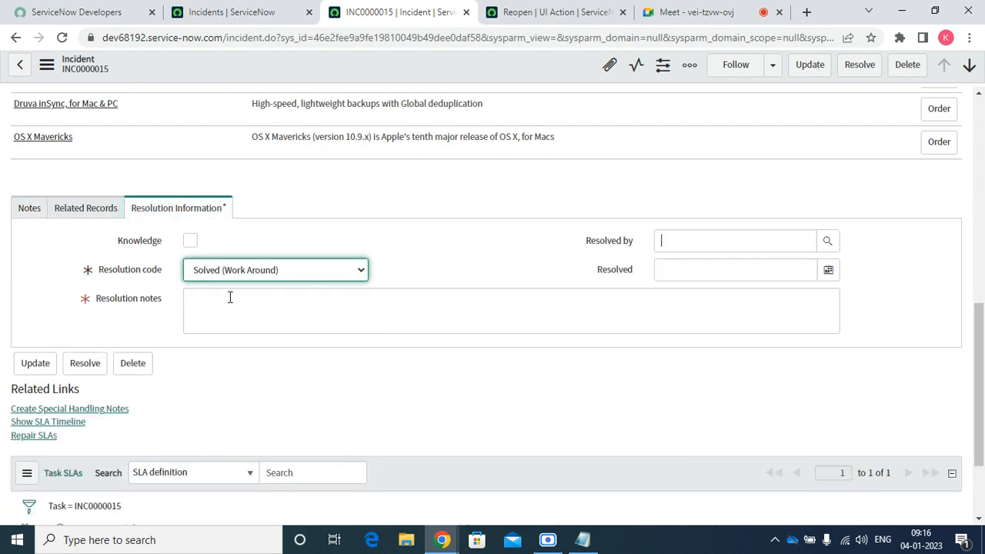
key(Tab)
click(229, 299)
text(Test)
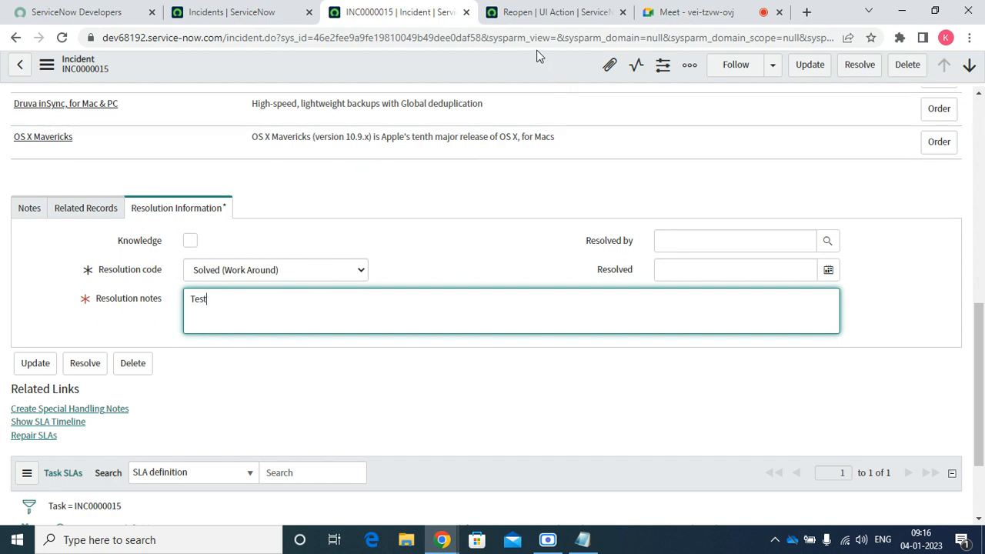
right_click(538, 63)
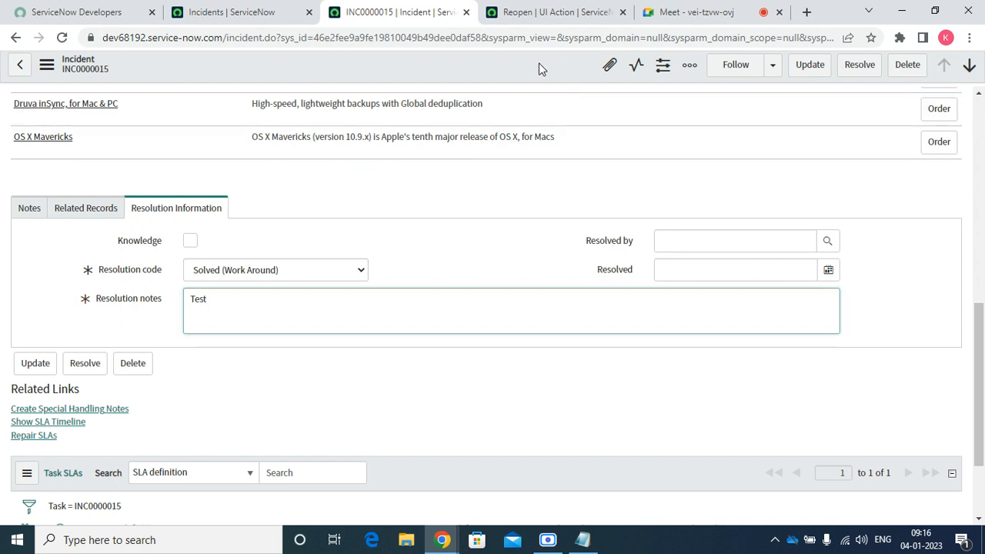
click(562, 73)
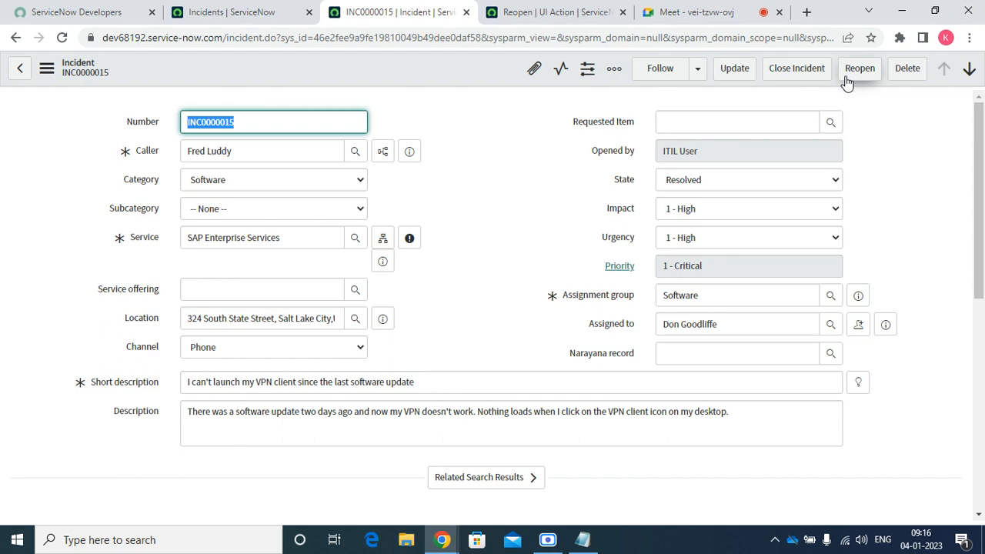
Tick Form link and Form context menu on Reopen, save it, and go back to INC0000015
right_click(431, 71)
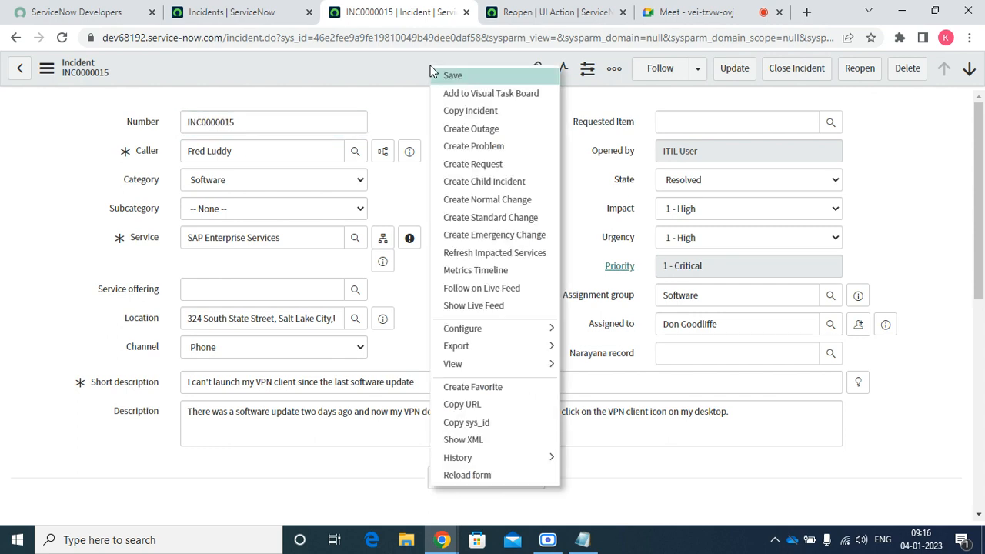
click(537, 14)
click(665, 210)
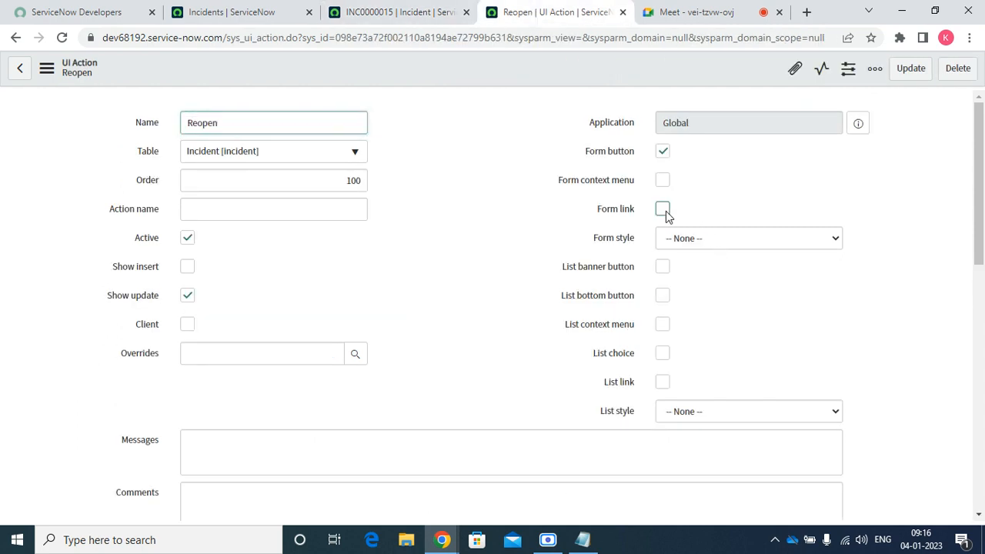
click(662, 180)
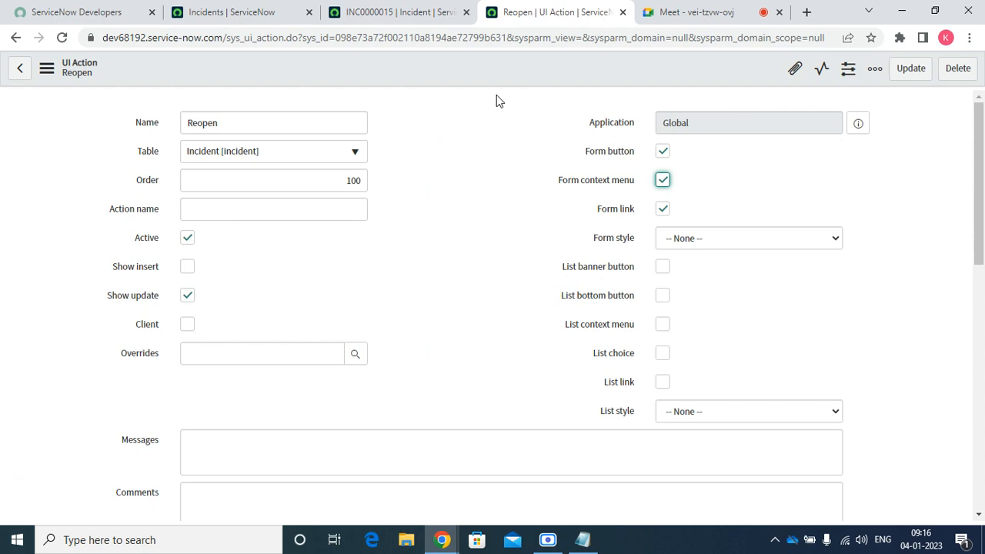
right_click(472, 74)
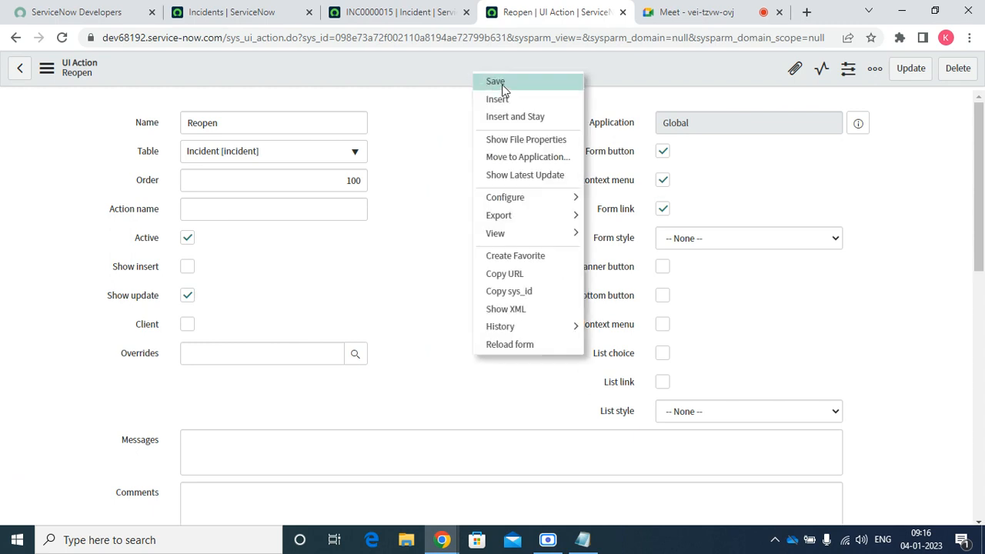
click(496, 82)
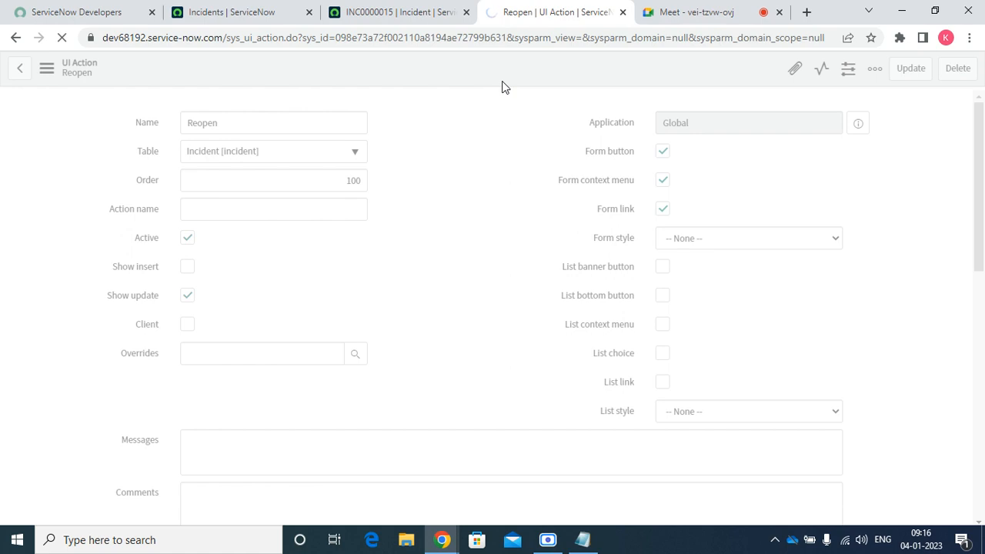
click(415, 14)
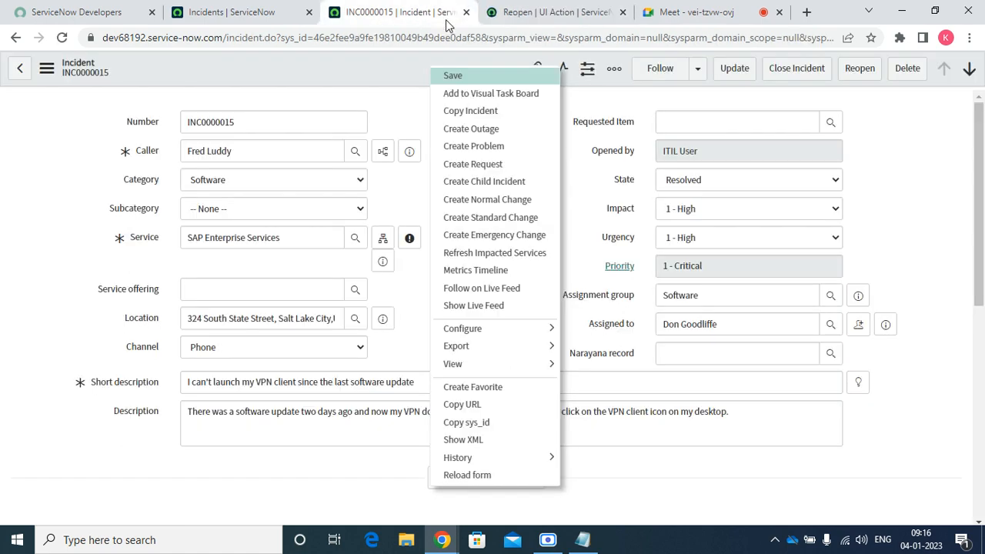
Reload incident INC0000015 and check that Reopen shows in the header context menu and Related Links
click(62, 38)
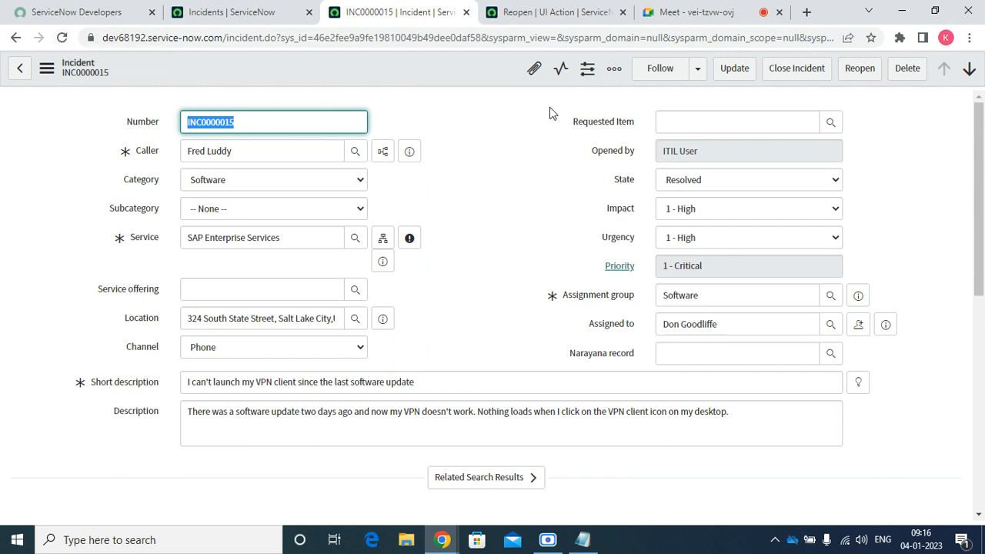
right_click(431, 68)
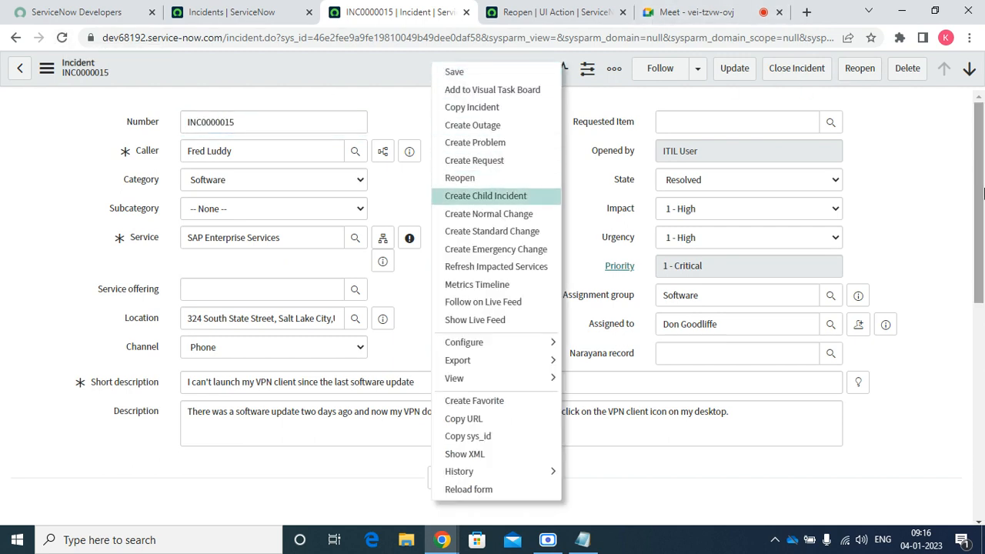
drag(983, 192, 983, 386)
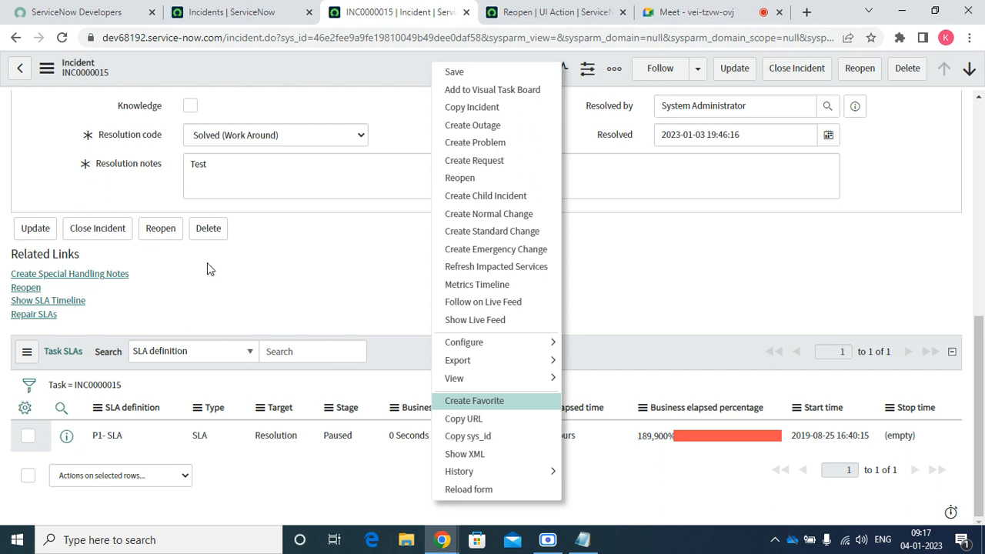
click(301, 269)
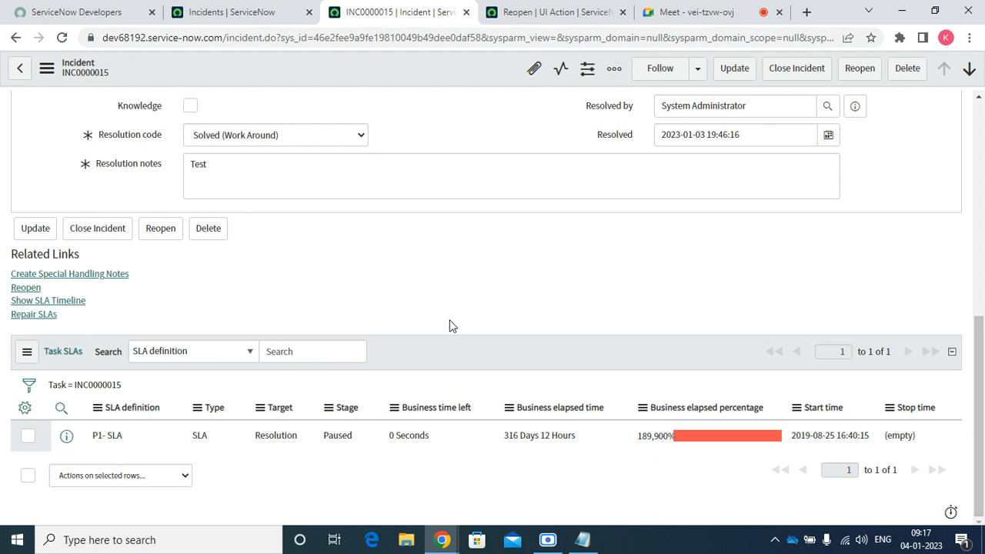
Switch back to the Reopen UI Action record's browser tab
click(549, 14)
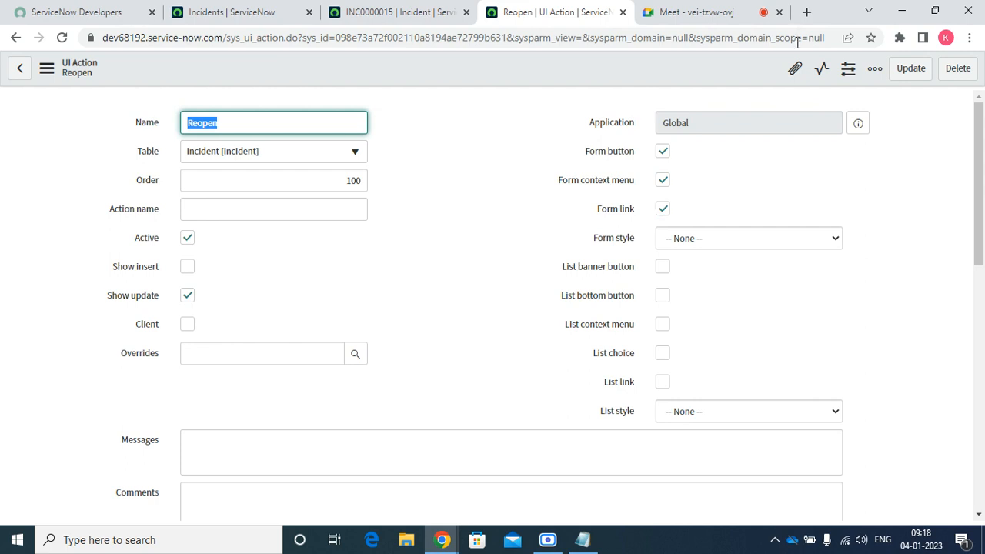
Enter the hint 'To reopen the incident' on the Reopen UI Action and save the record
click(694, 13)
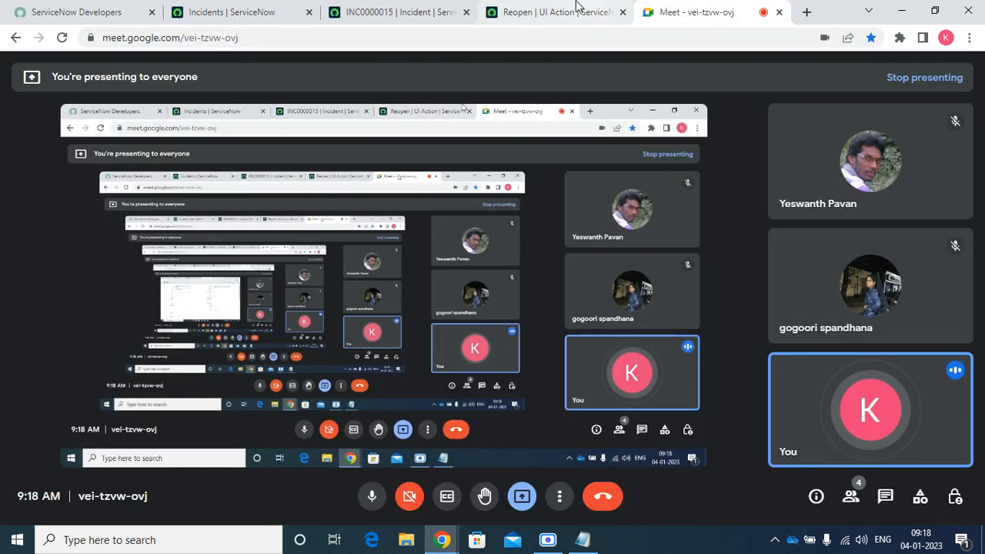
click(571, 7)
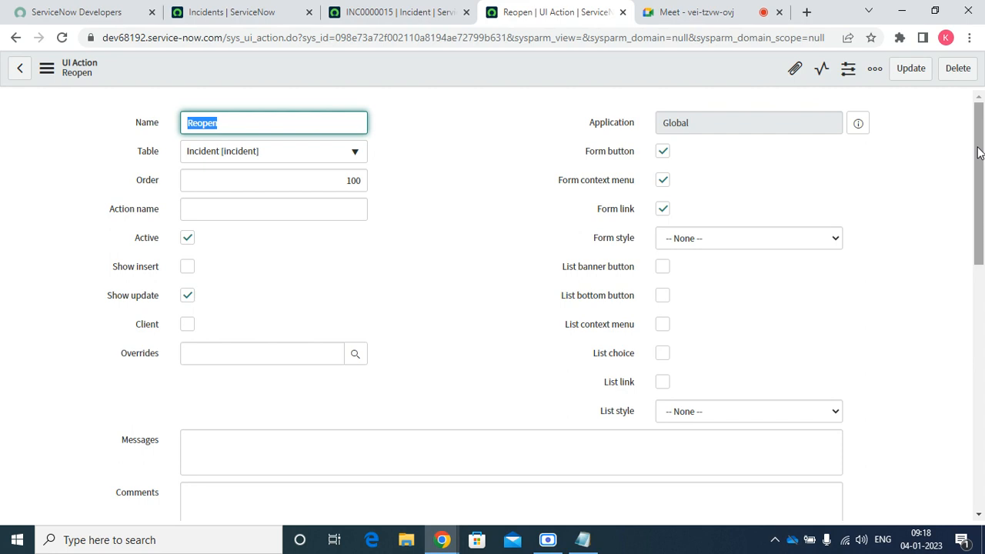
drag(978, 152, 982, 290)
click(249, 183)
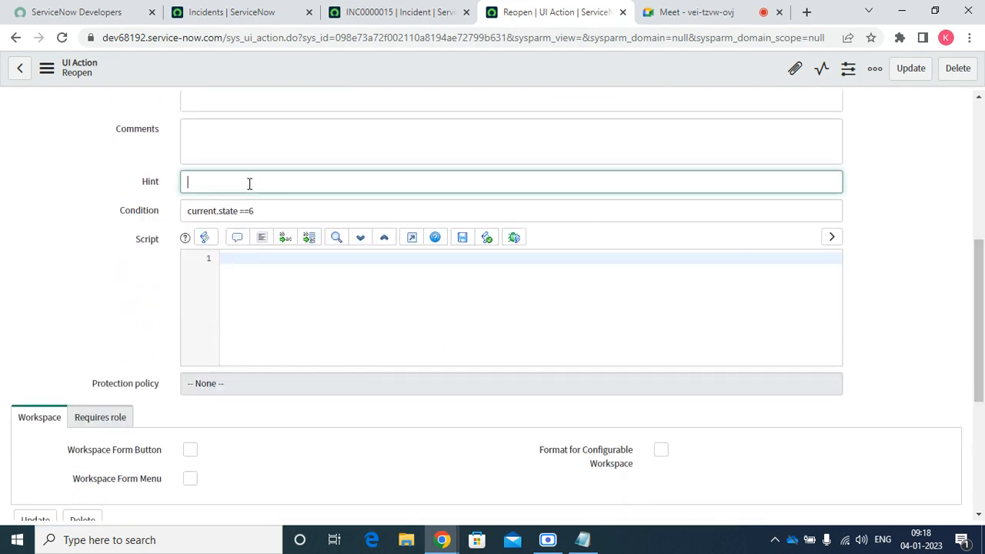
text(TO r)
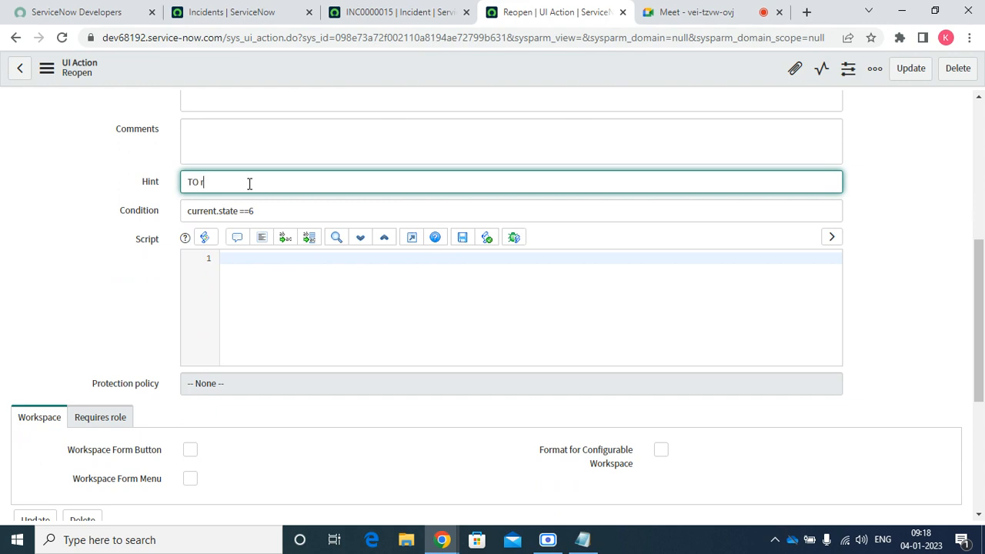
text(eop)
key(BackSpace)
key(BackSpace)
key(BackSpace)
key(BackSpace)
key(BackSpace)
key(BackSpace)
text(o reopn)
key(BackSpace)
text(en the inen)
key(BackSpace)
key(BackSpace)
key(BackSpace)
text(ncident)
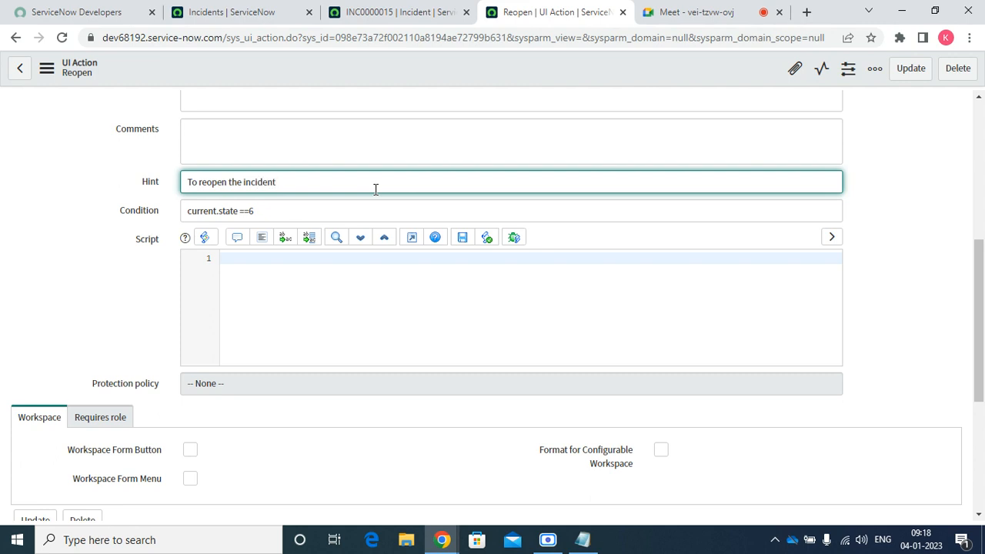
right_click(433, 69)
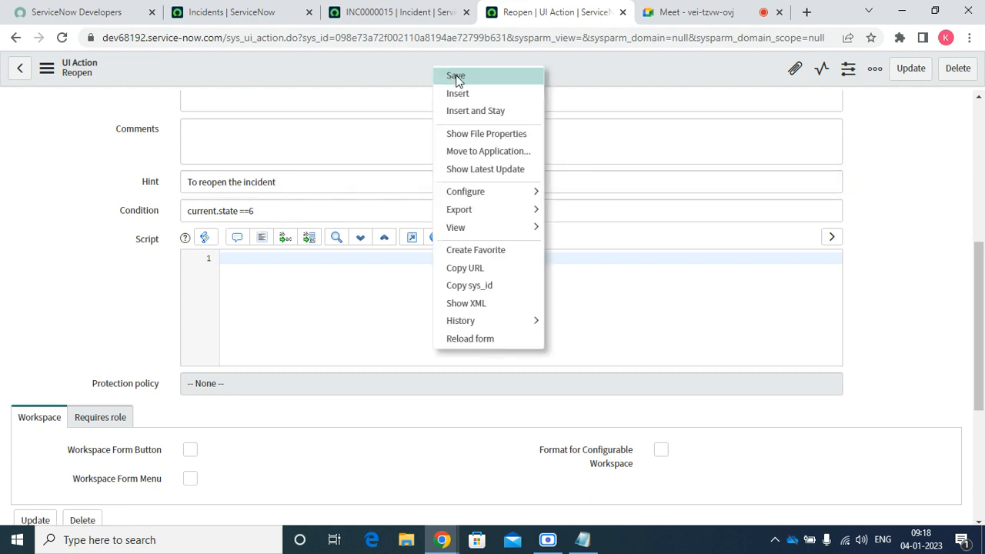
click(457, 76)
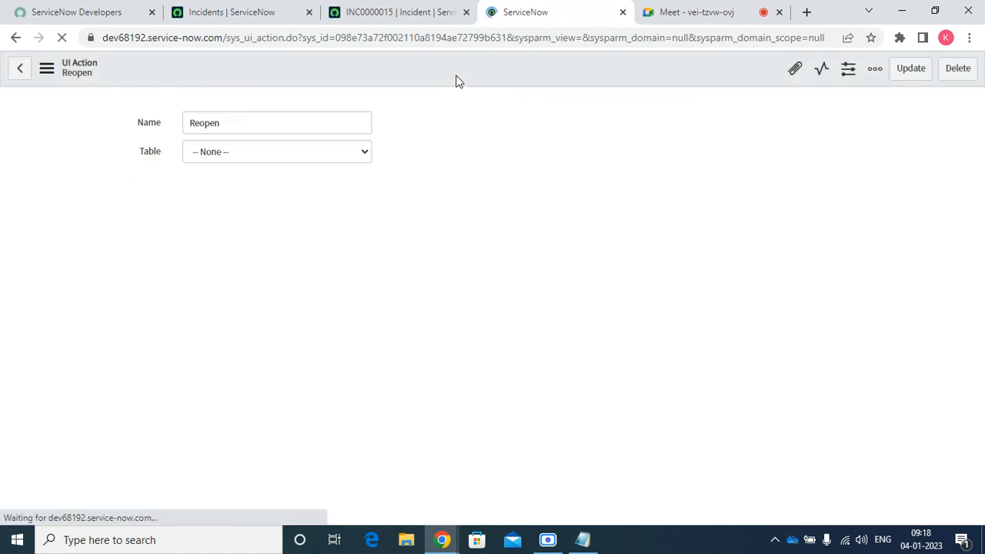
Reload INC0000015 so Reopen shows its new hint, then open the State dropdown to view its choices
click(400, 16)
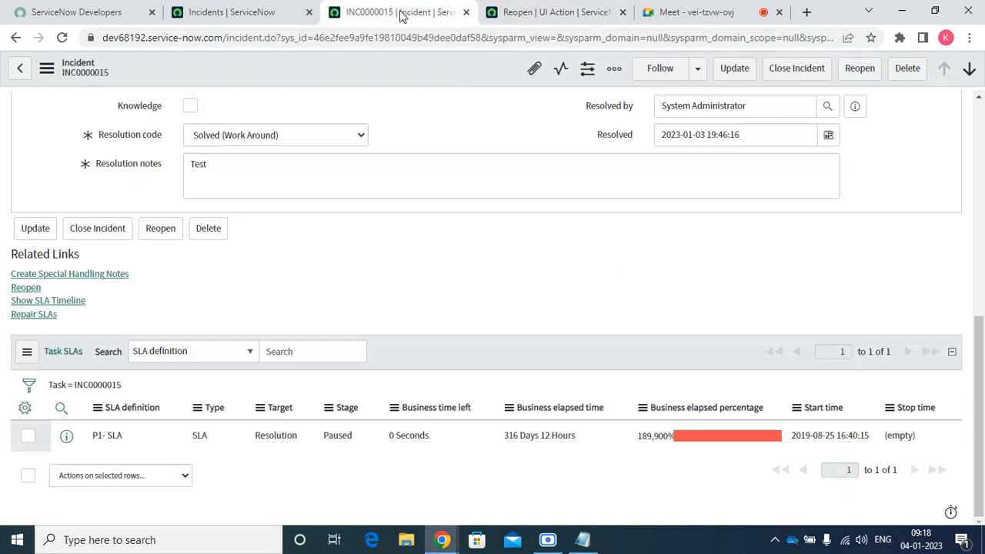
click(61, 38)
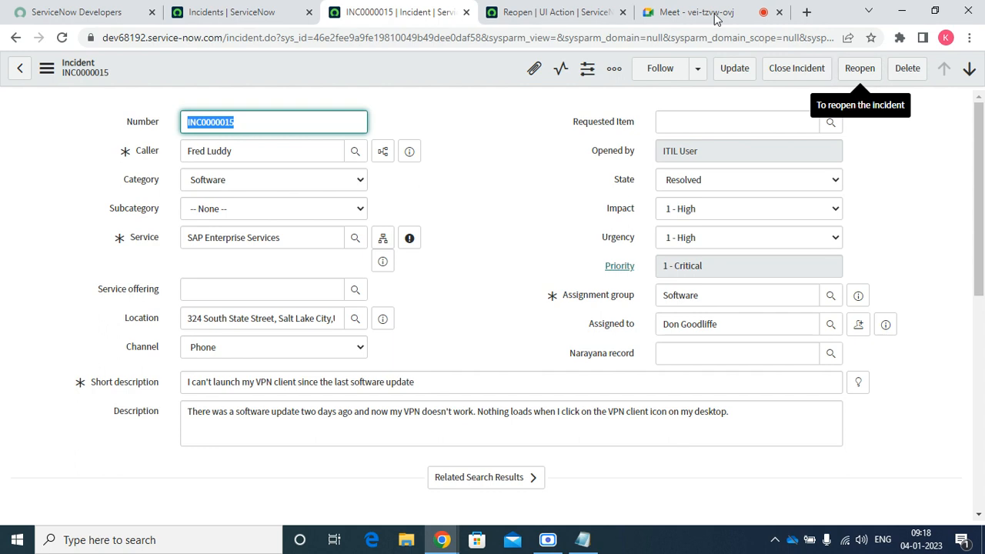
click(536, 9)
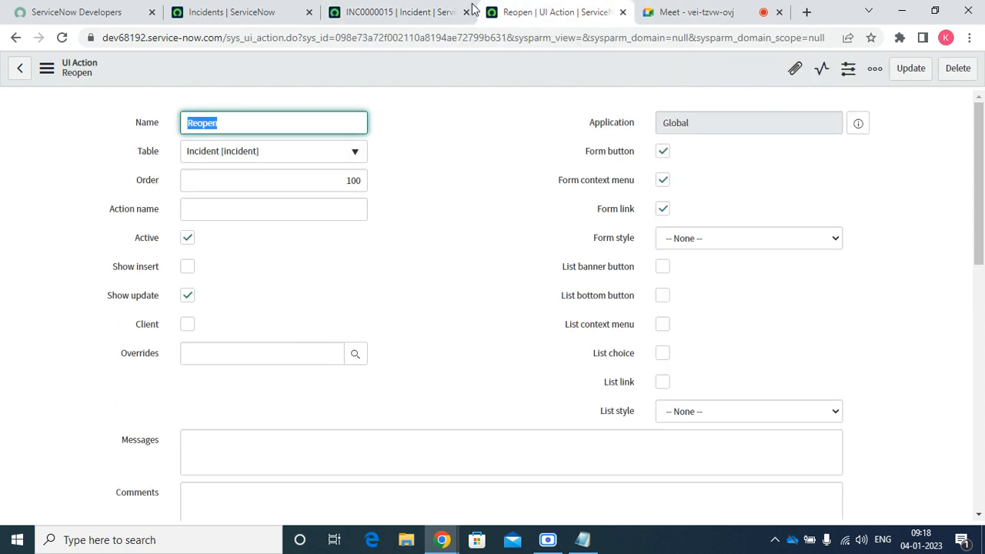
click(428, 8)
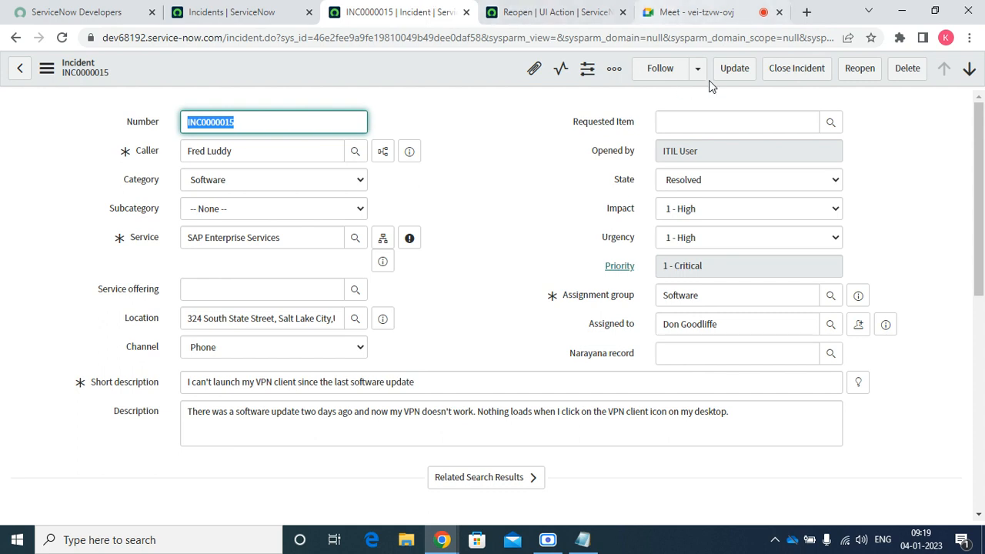
click(706, 183)
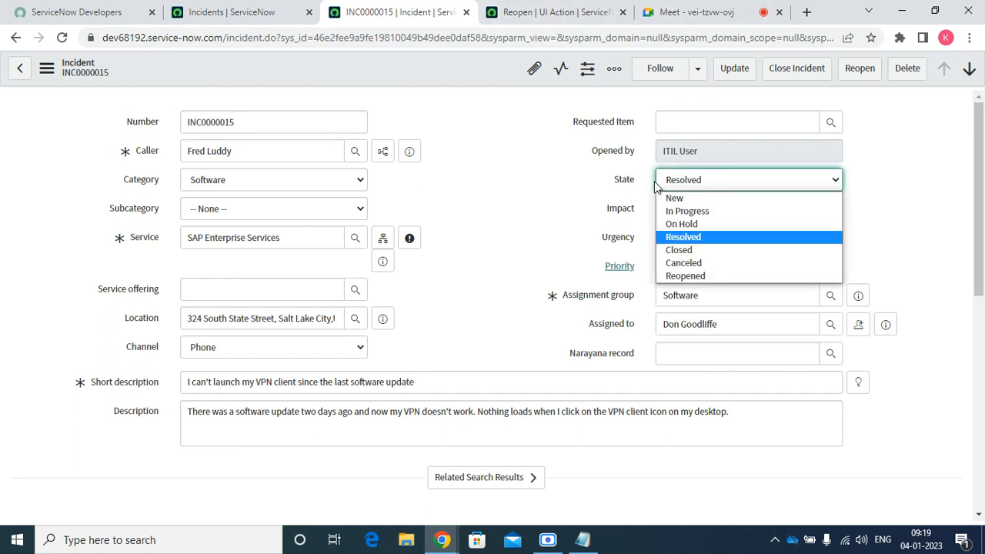
Open the State field's dictionary entry from its label and show its Choices list
click(619, 179)
right_click(620, 178)
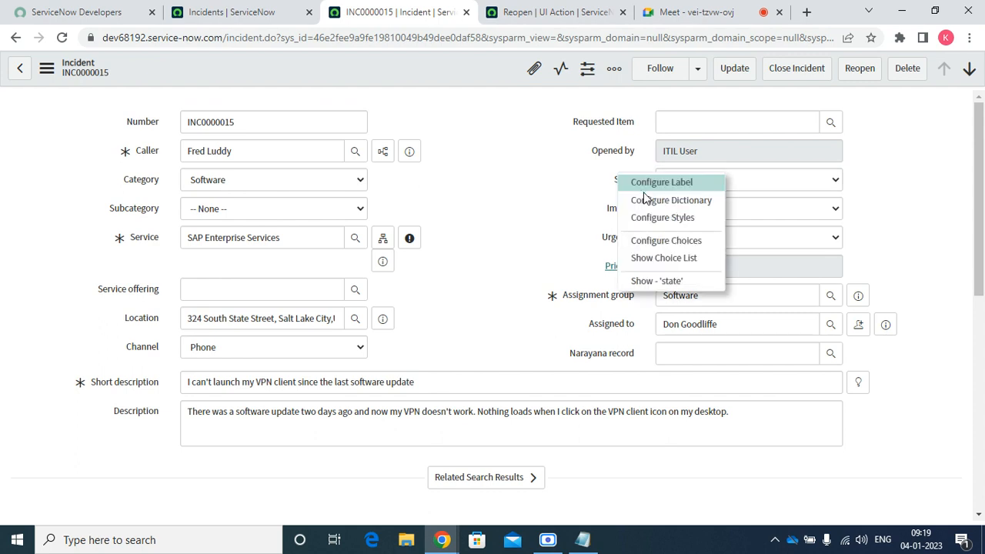
click(662, 201)
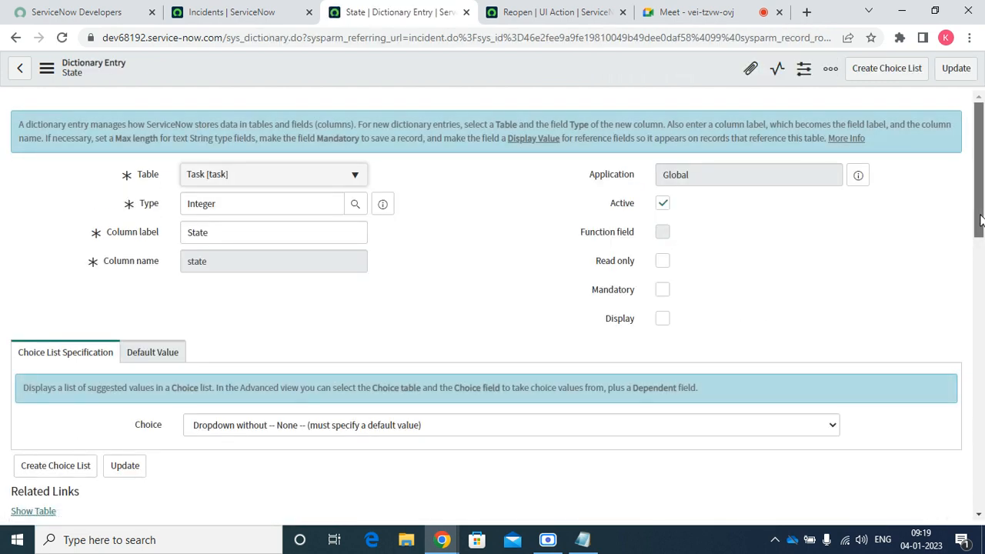
drag(979, 222, 979, 341)
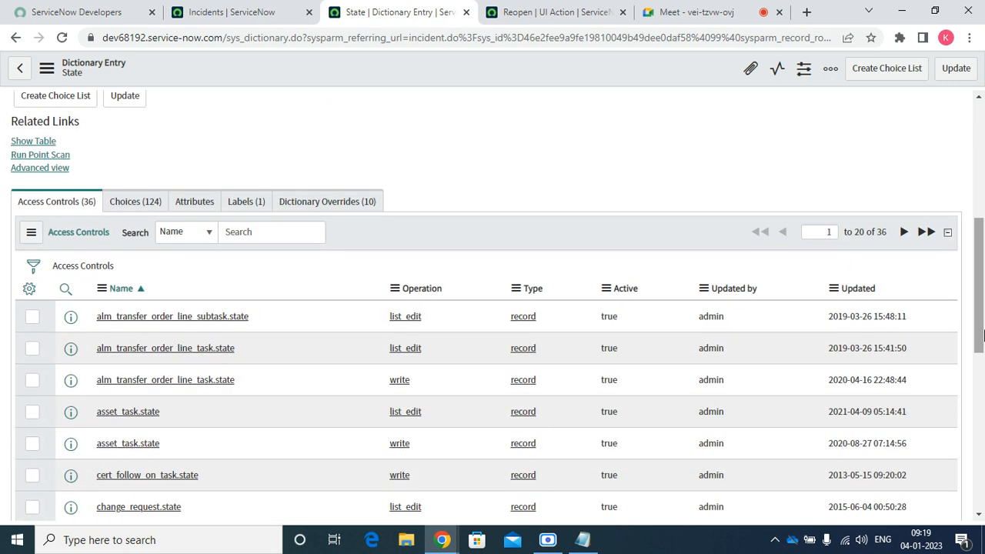
click(140, 205)
Filter the choices to Label containing 'reopen' and select the stored value 'reopened'
click(229, 233)
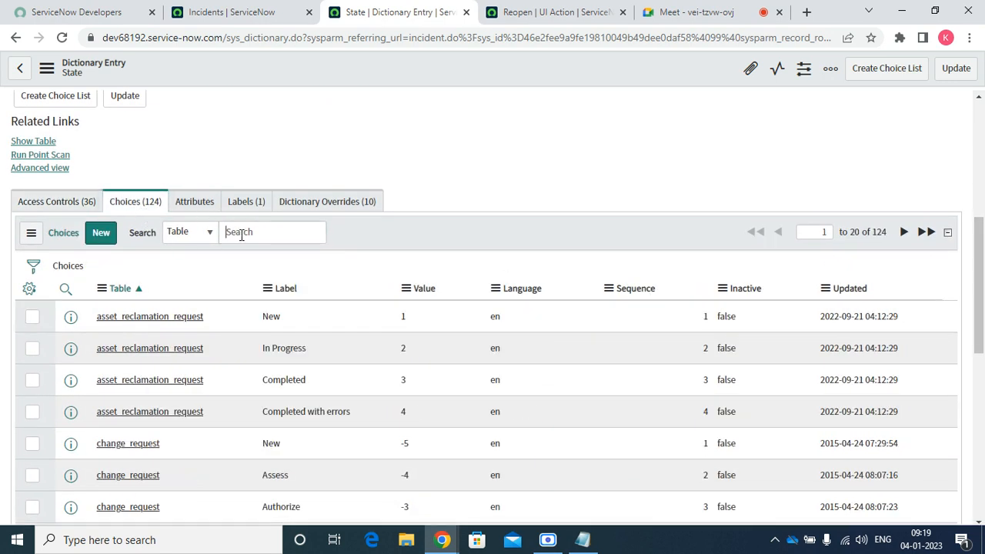
text(*)
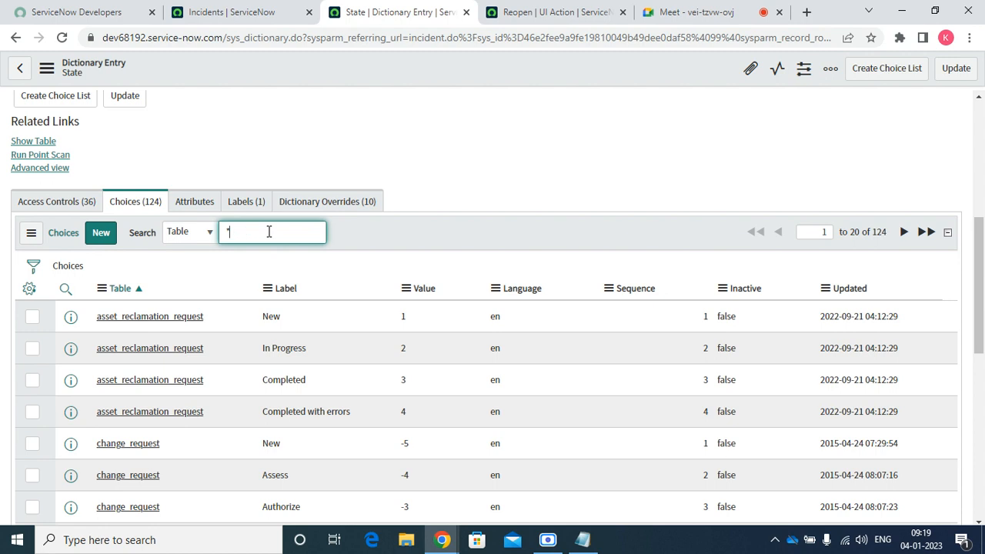
text(reopen)
click(188, 234)
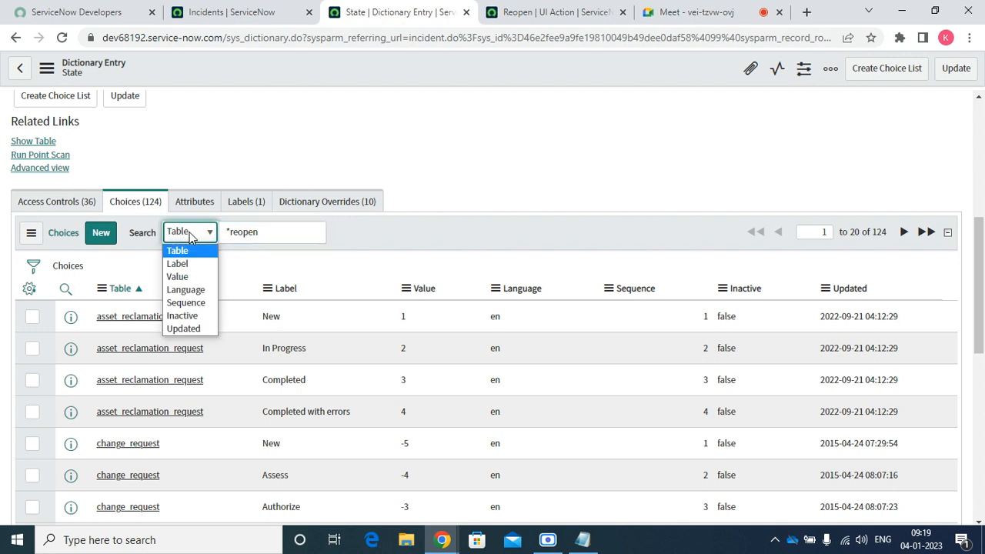
click(188, 263)
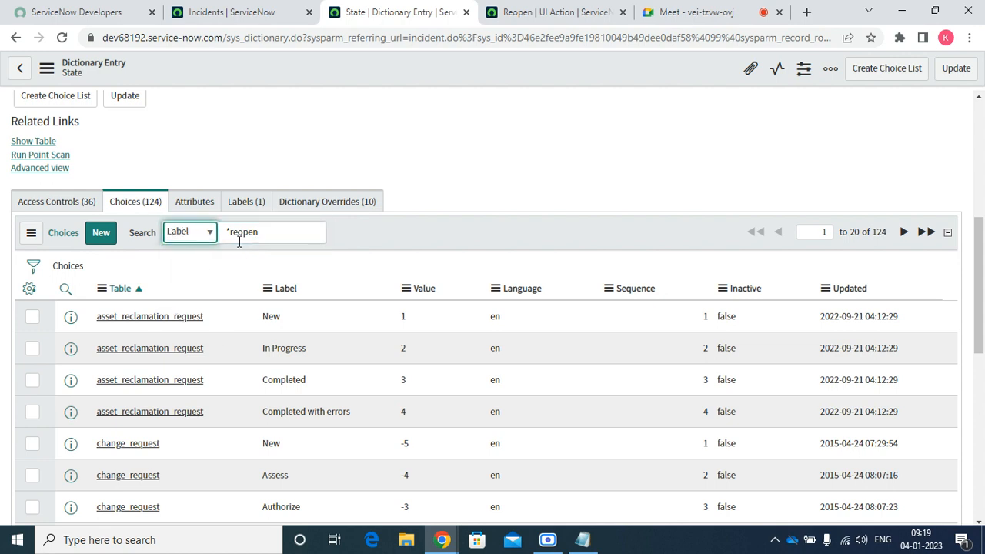
click(277, 231)
key(ctrl+a)
key(BackSpace)
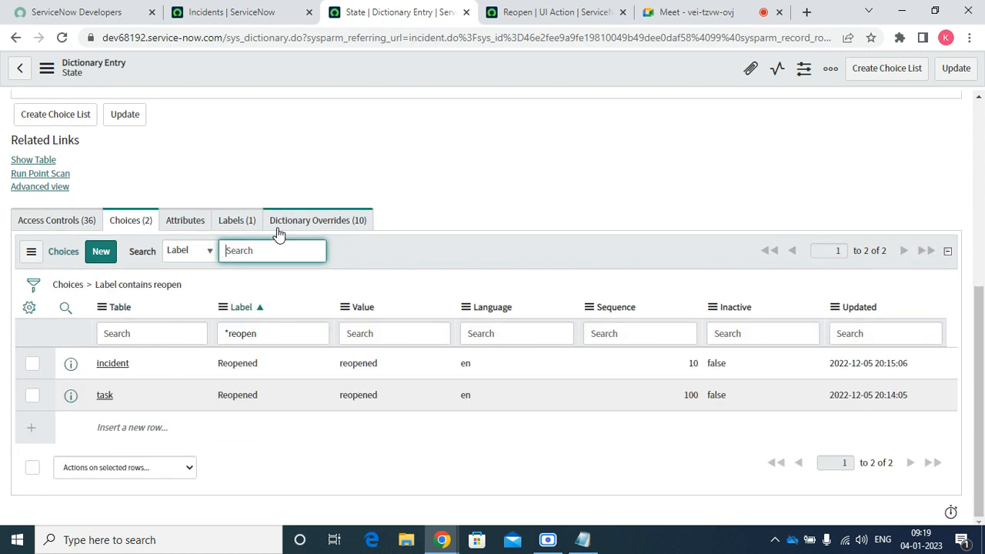
drag(393, 365, 329, 370)
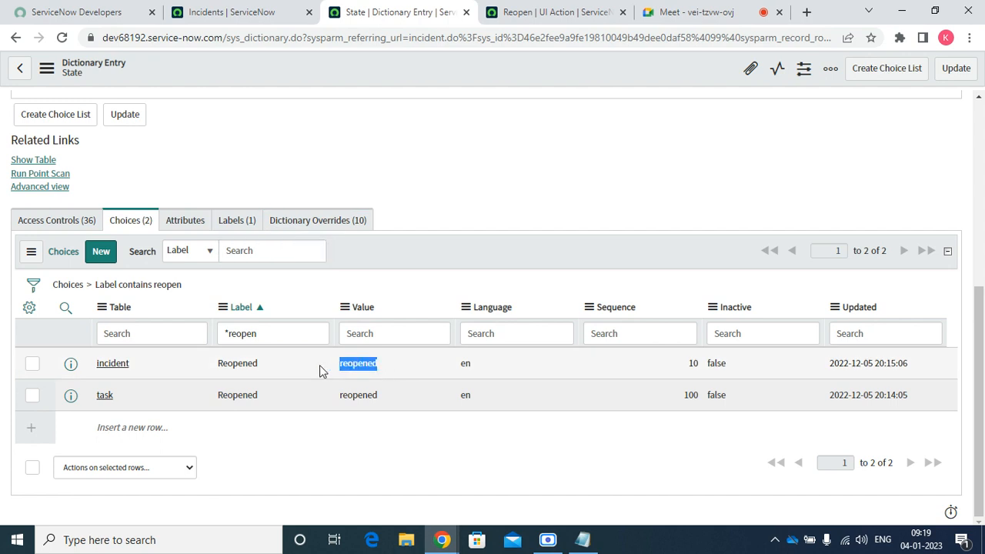
click(520, 13)
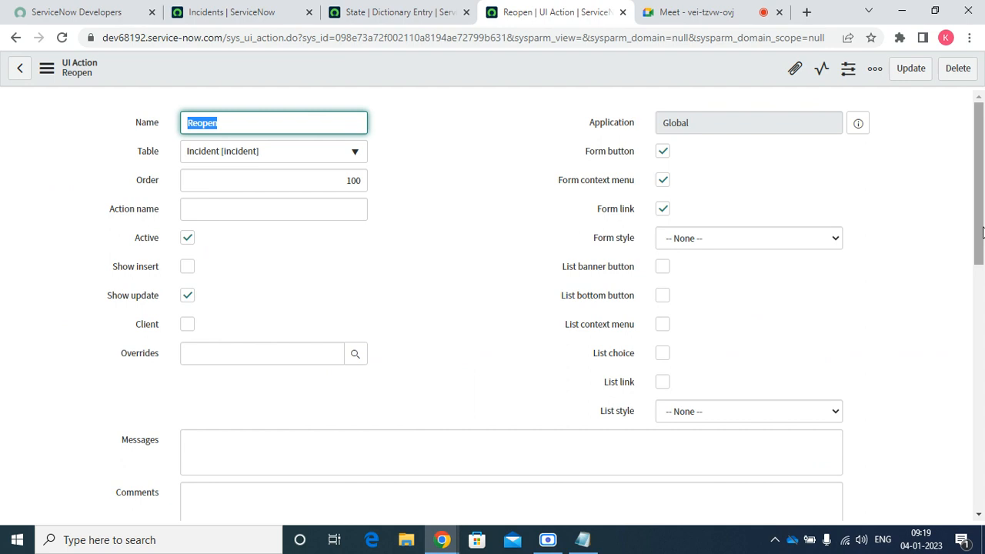
Tick Client on the Reopen UI Action so it runs client-side
drag(981, 232, 975, 280)
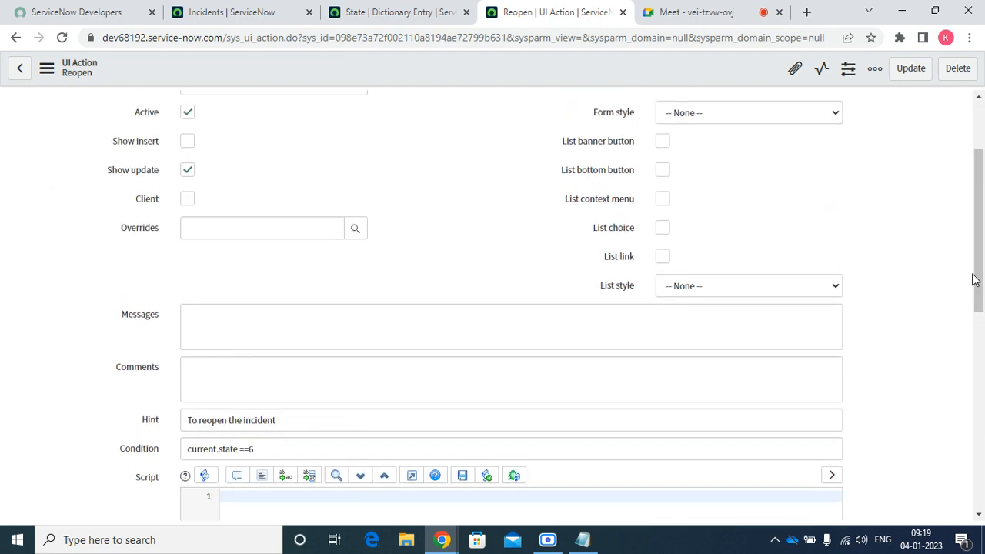
click(188, 199)
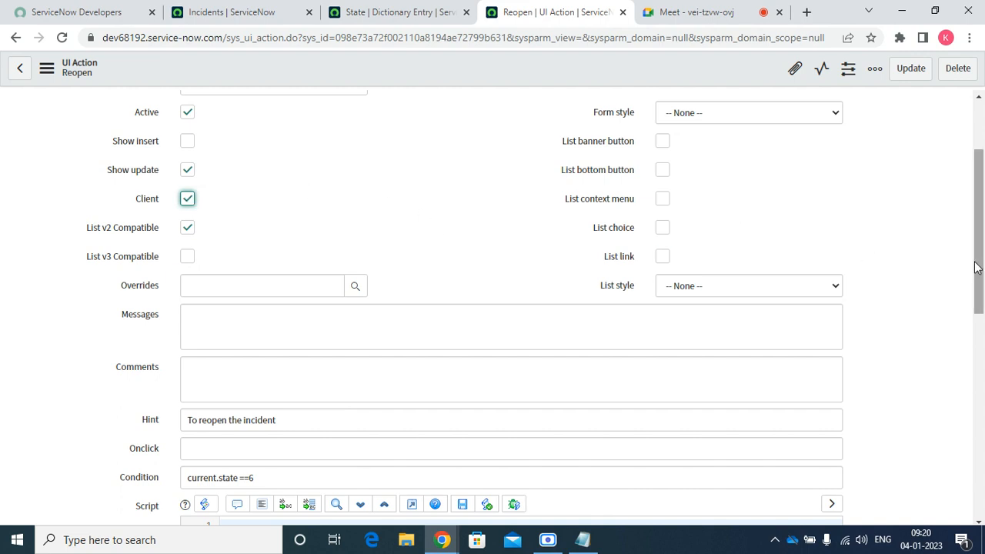
scroll(975, 267, down, 4)
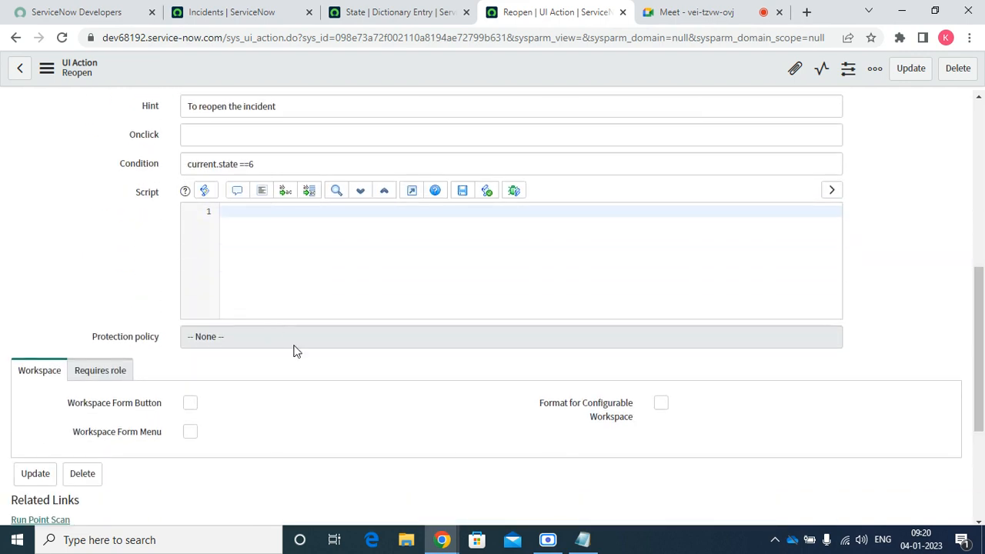
click(278, 242)
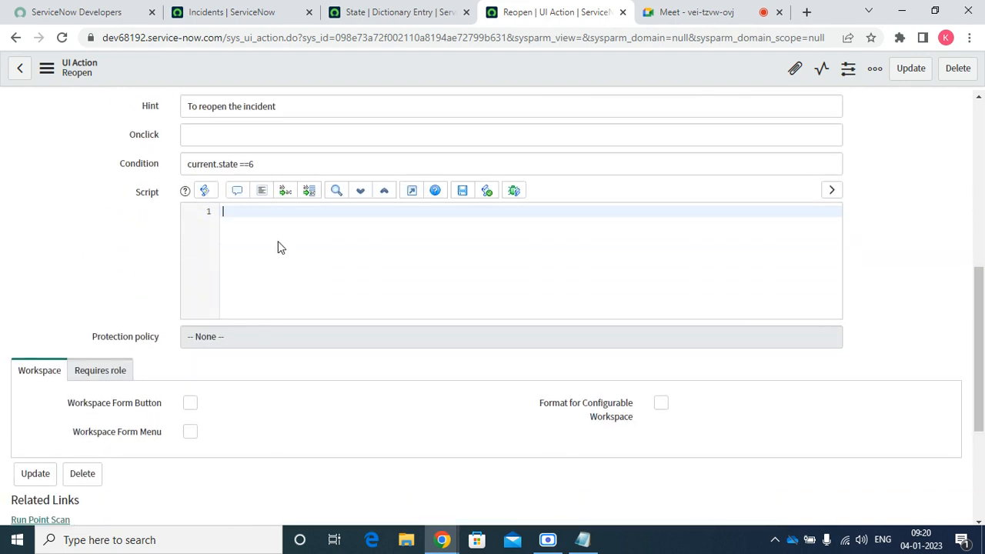
Set the Onclick field to 'reopen();'
click(340, 139)
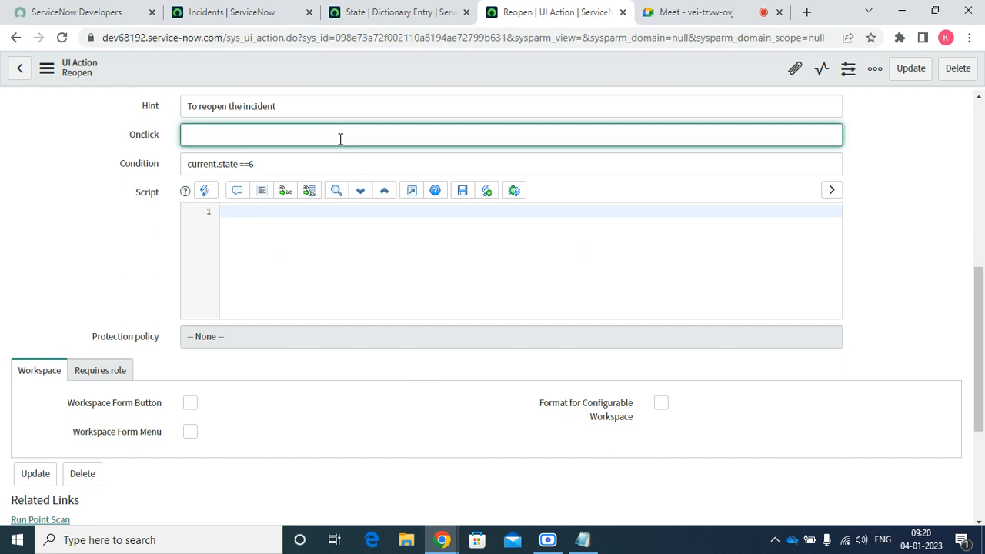
text(open the)
key(BackSpace)
key(BackSpace)
key(BackSpace)
key(BackSpace)
key(BackSpace)
text(reopen();)
Write function reopen() { g_form.setValue('state','reopened'); } in Script and save the UI Action
click(276, 231)
text(fu)
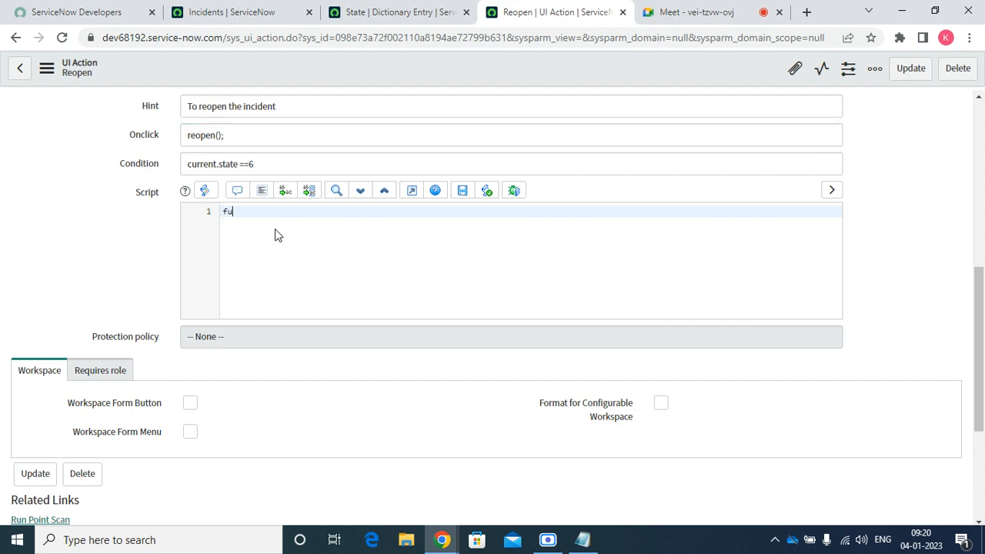
text(nction reopen())
key(Return)
text({)
key(Return)
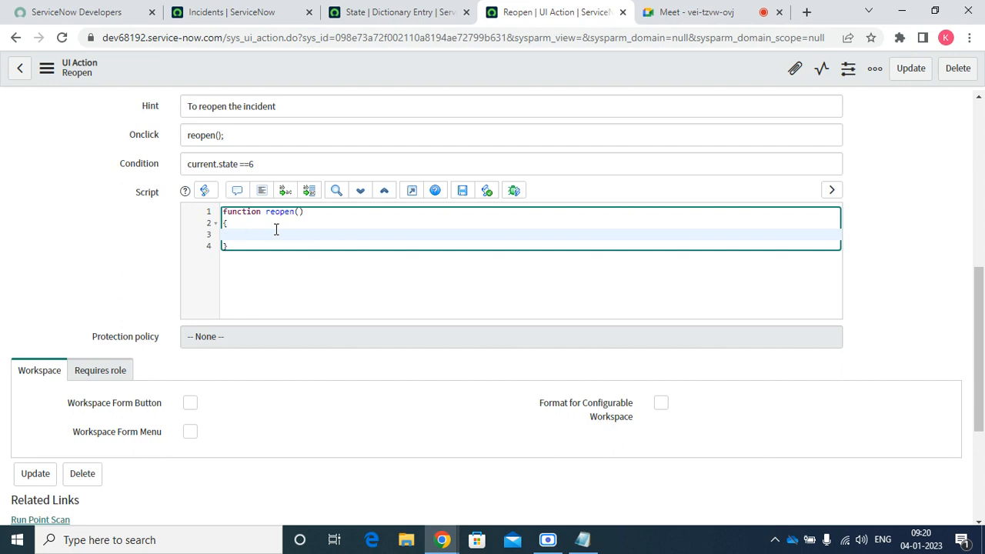
text(g_form.set)
key(BackSpace)
key(BackSpace)
text(et)
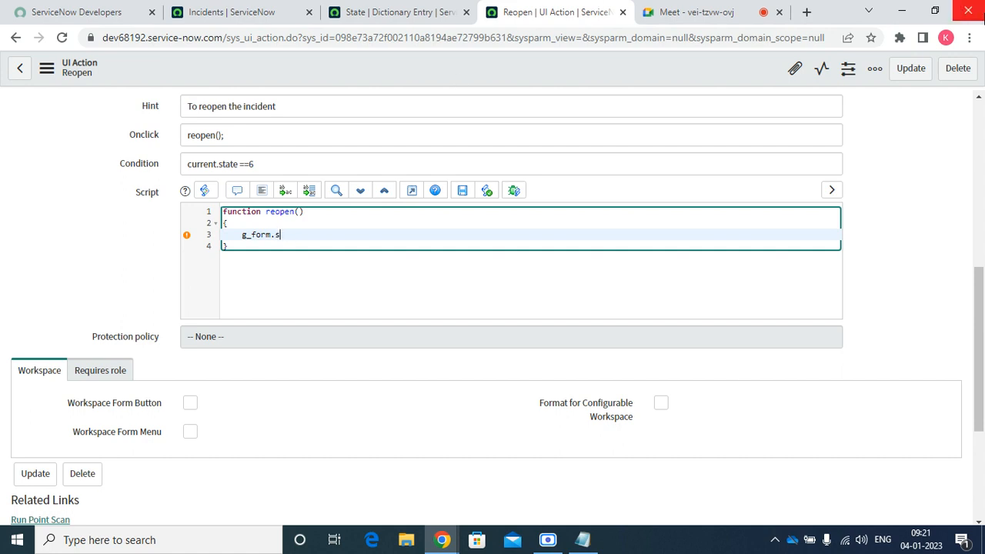
text(Value('sate)
key(BackSpace)
key(BackSpace)
key(BackSpace)
text(tate','reopene)
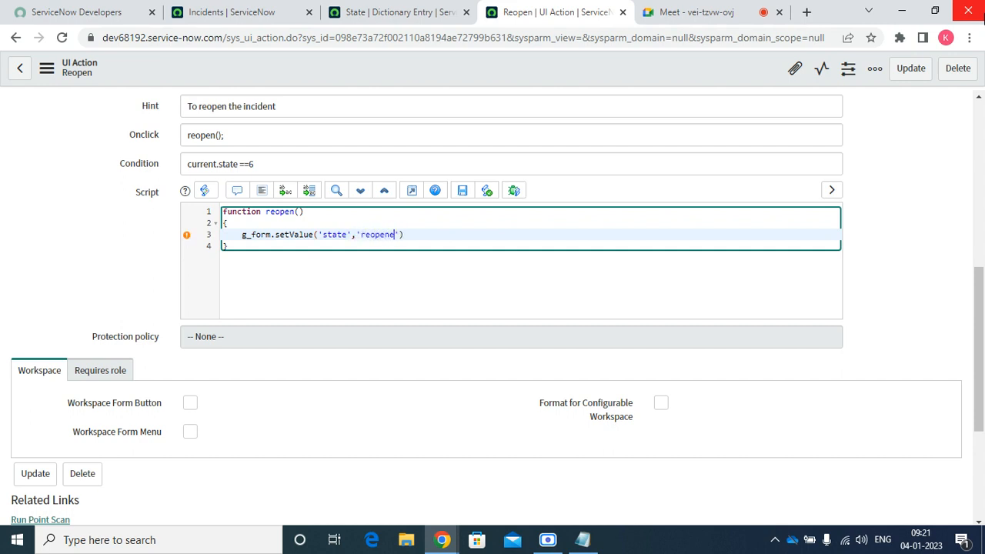
text(d');)
key(Return)
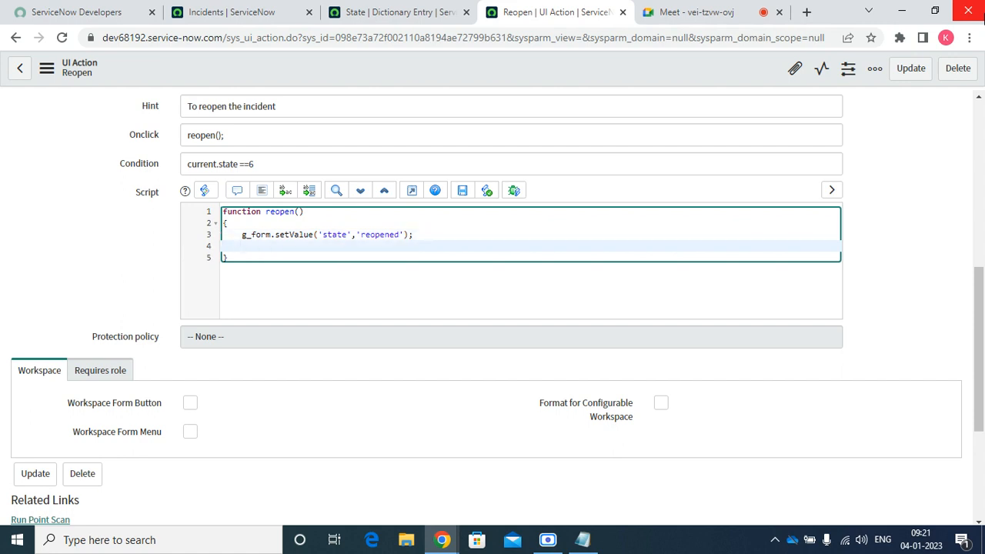
right_click(433, 69)
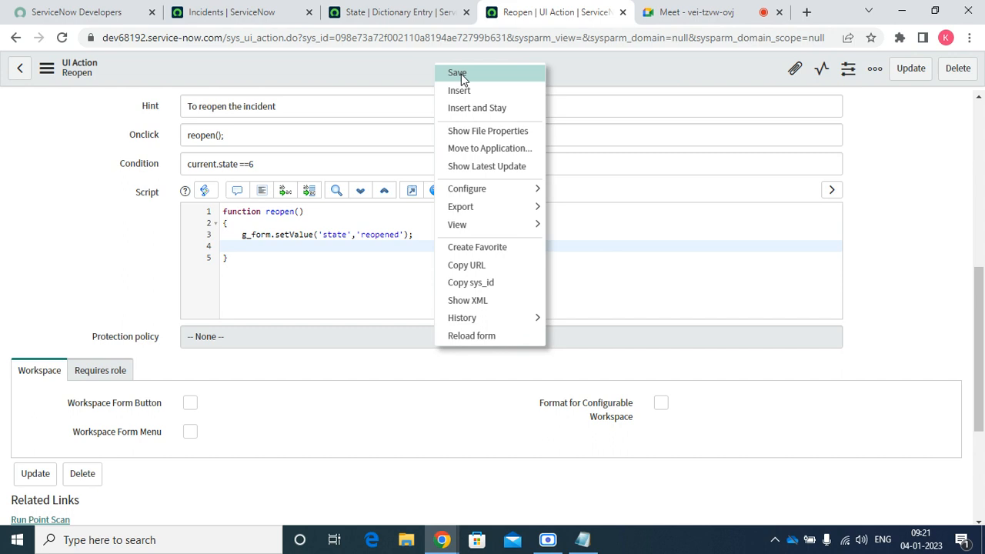
click(458, 73)
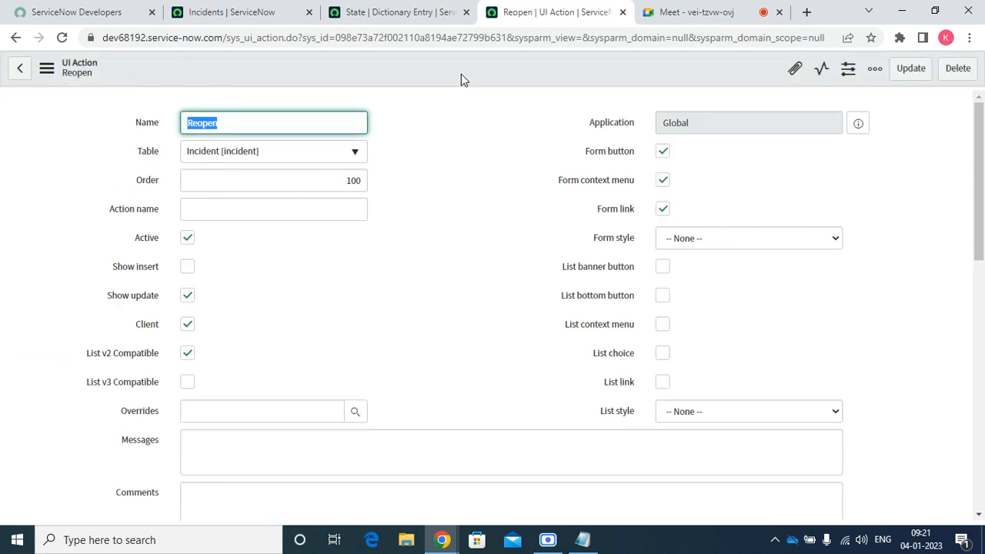
Open incident INC0000047 in a new tab and set its Service to SAP Enterprise Services
click(397, 14)
click(239, 13)
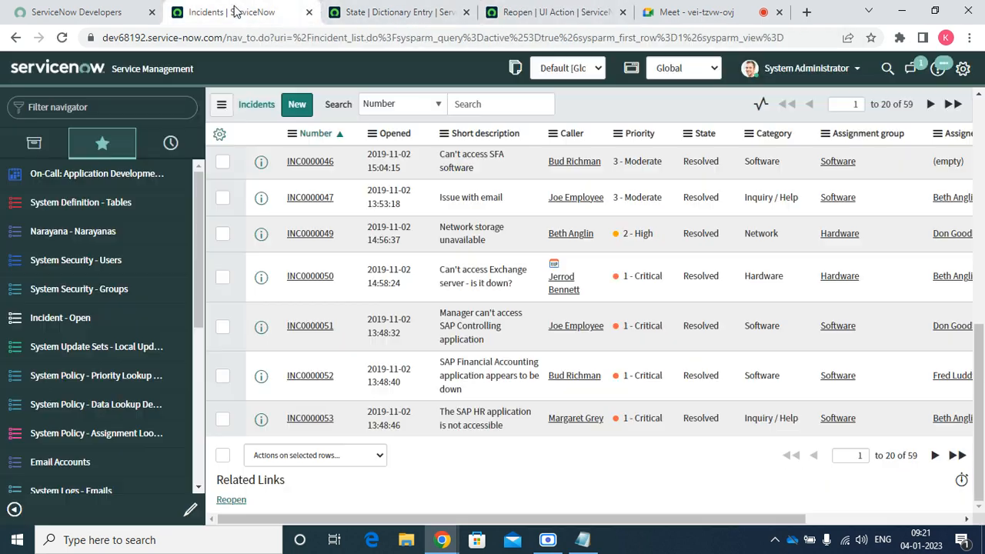
right_click(261, 204)
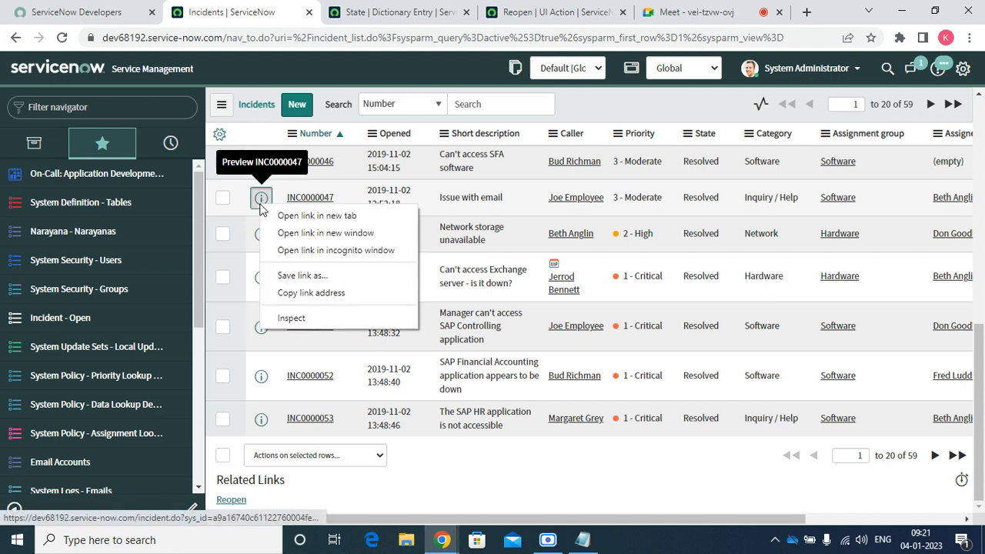
click(303, 216)
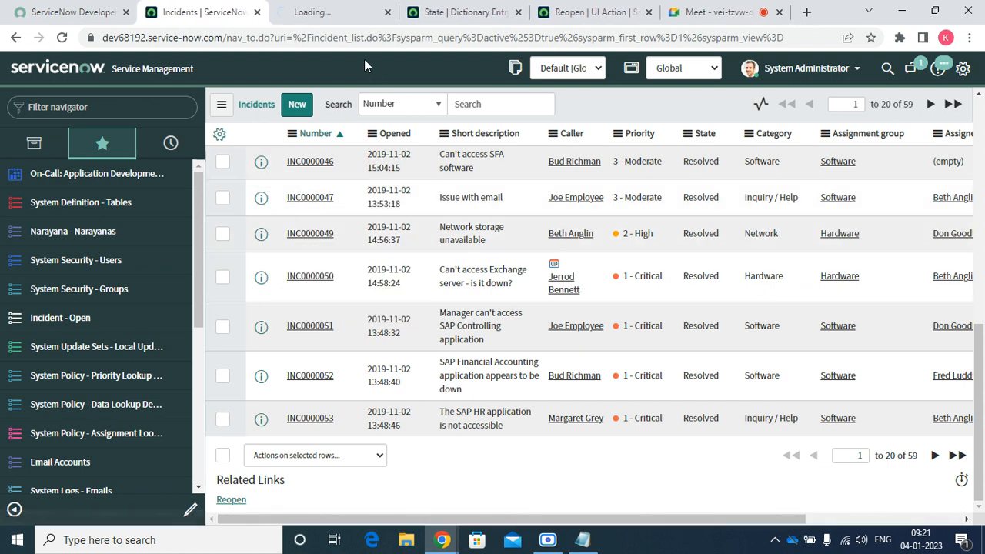
click(357, 15)
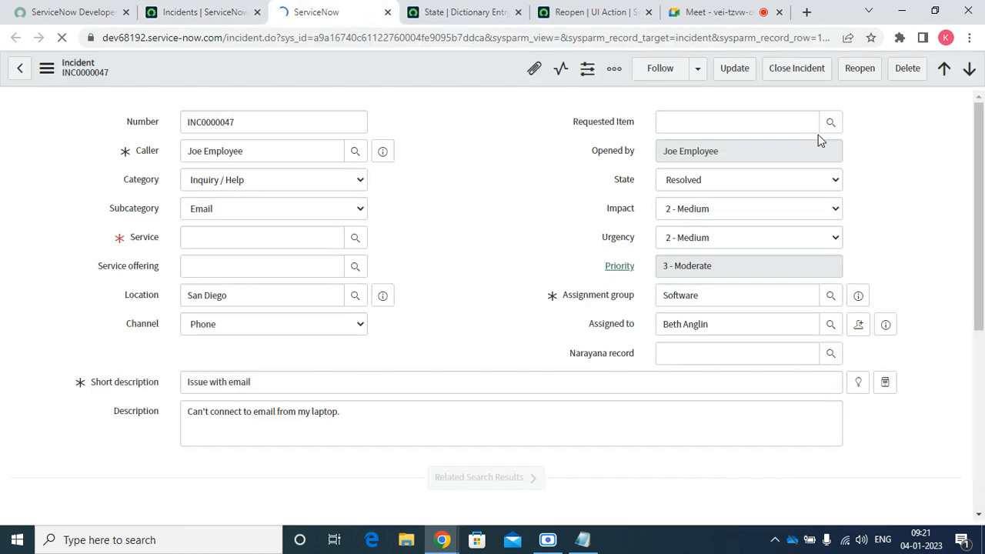
click(308, 240)
text(sa)
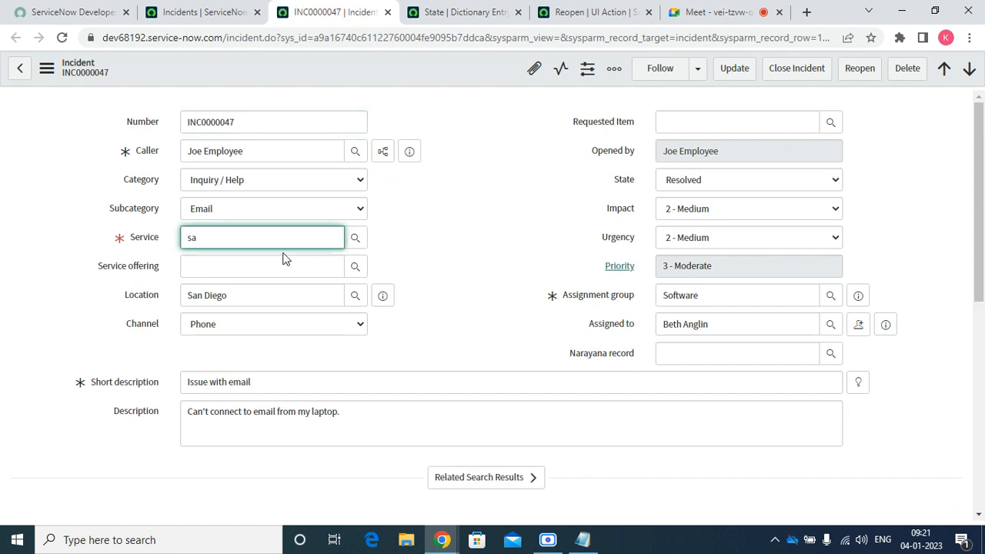
click(231, 268)
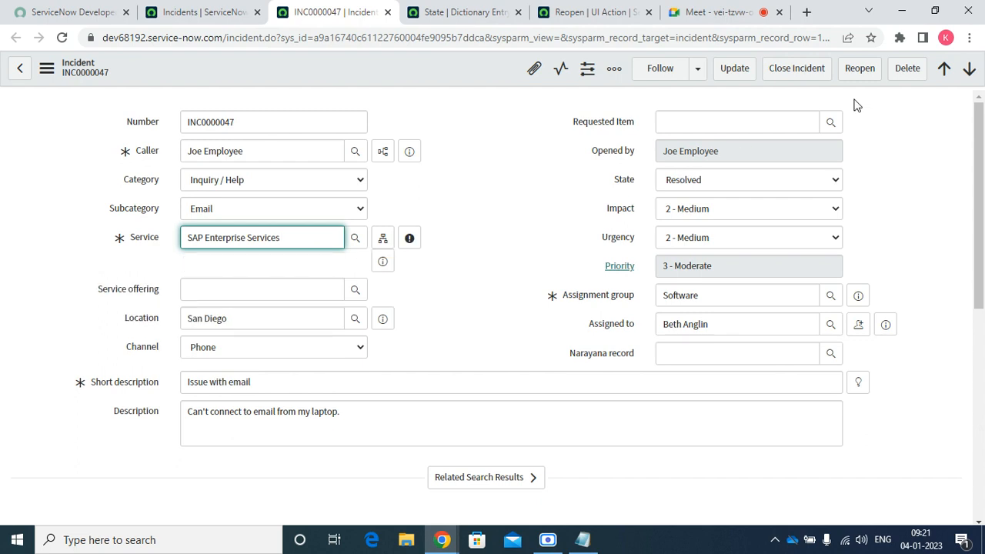
Run Reopen on INC0000047, reload the form without saving, and run Reopen again
click(860, 68)
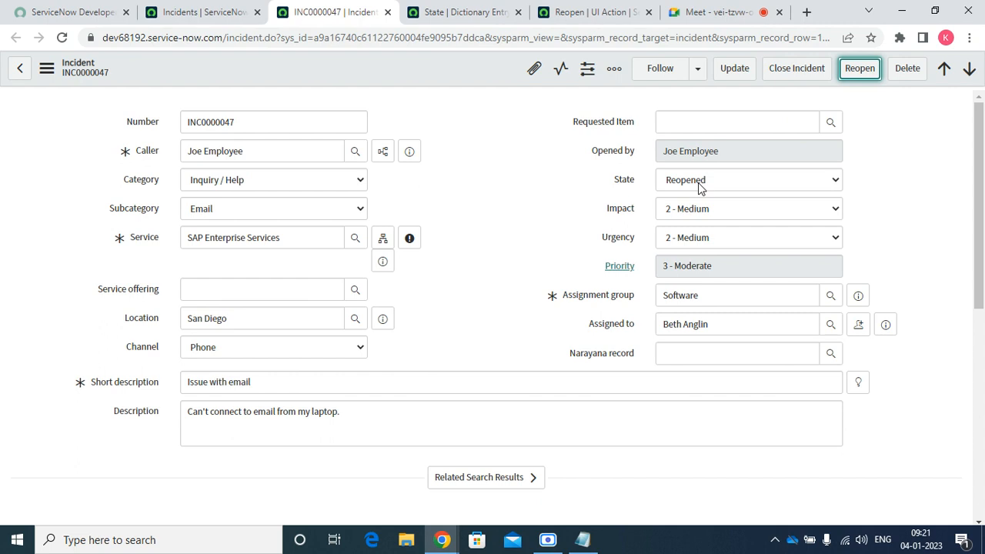
right_click(285, 71)
click(351, 498)
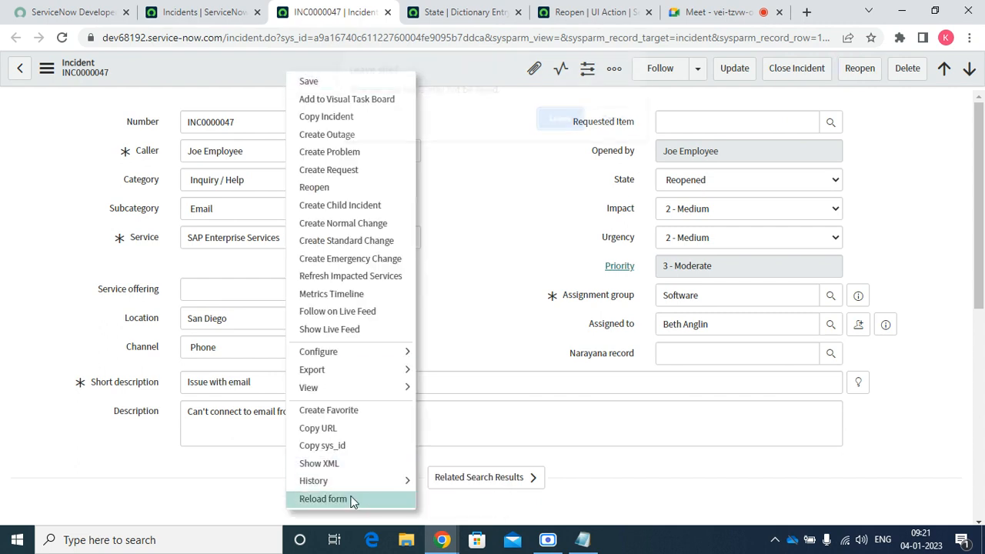
click(562, 124)
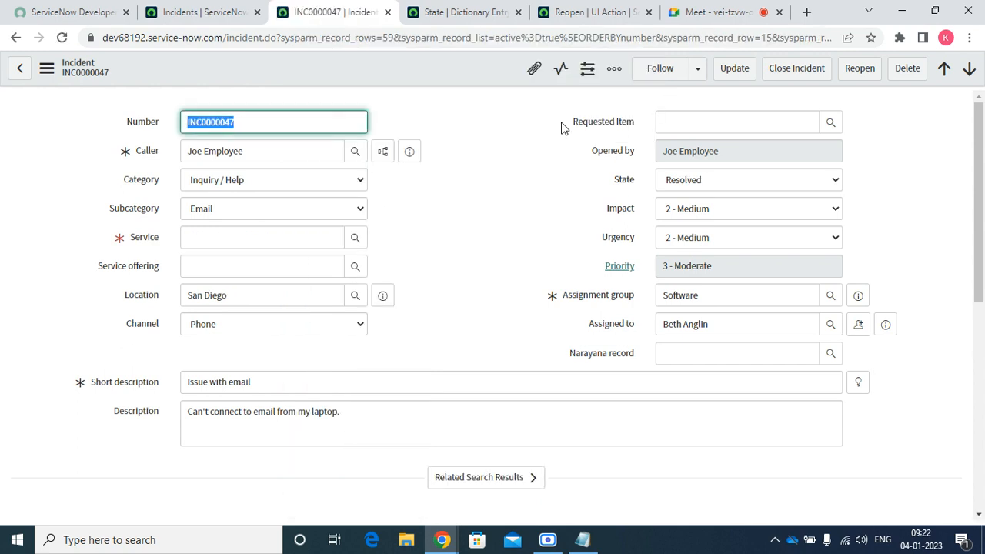
click(857, 69)
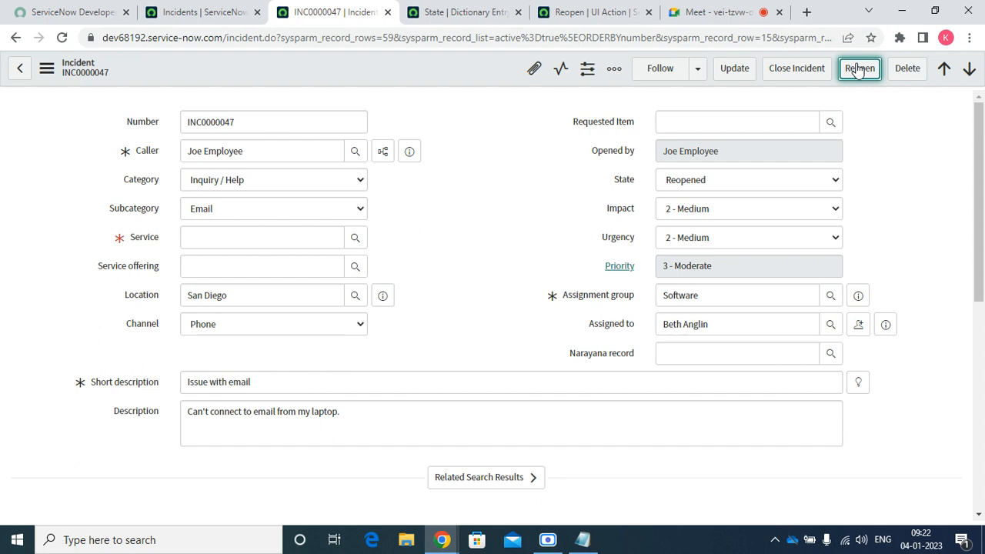
click(597, 11)
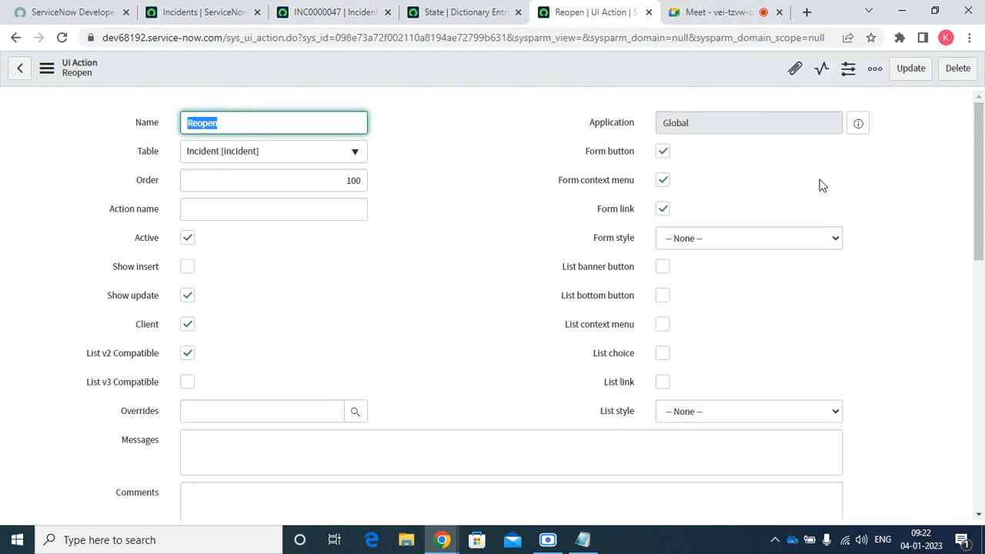
Add g_form.setMandatory('comments',true); and g_form.save(); to the reopen() script and save
drag(980, 188, 980, 314)
click(425, 340)
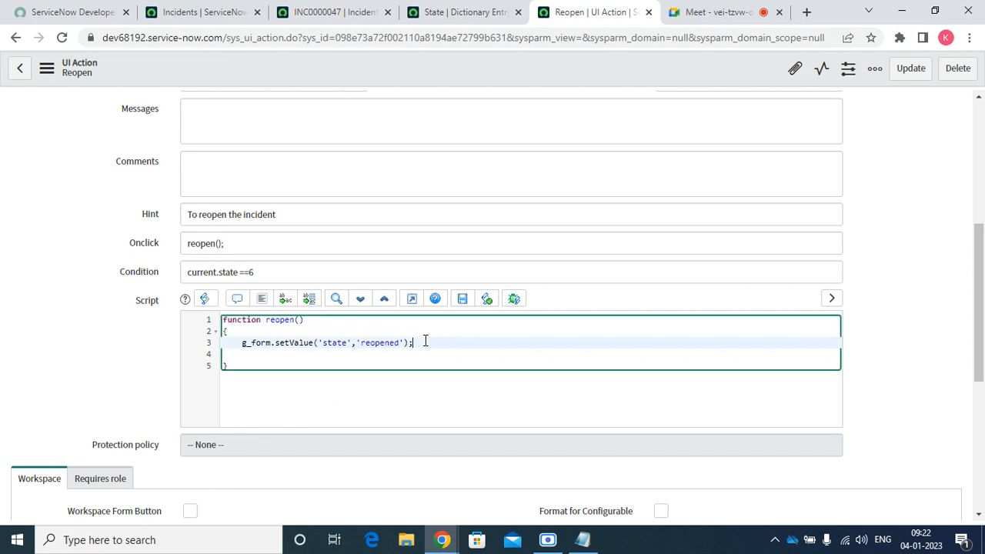
key(Return)
text(g_)
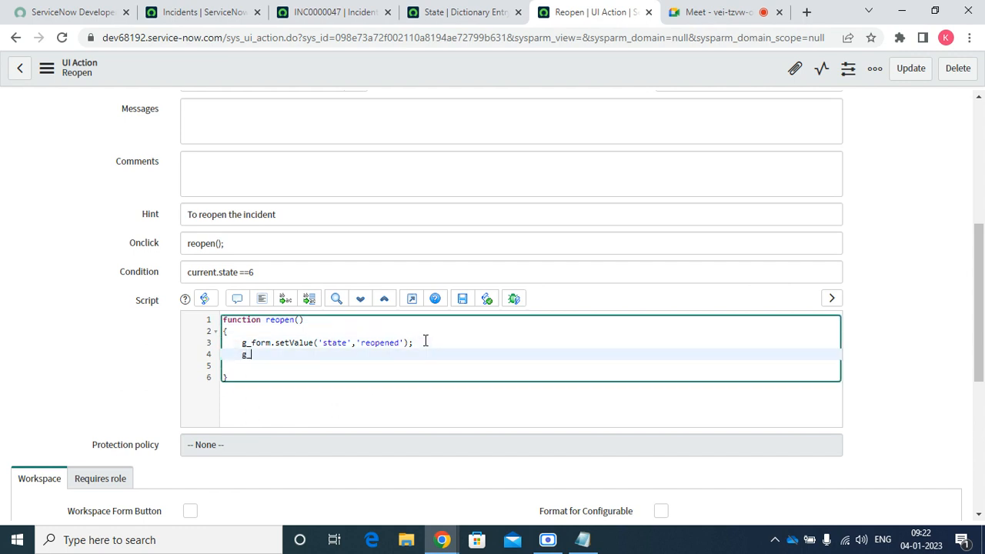
text(form.setMandatory('com)
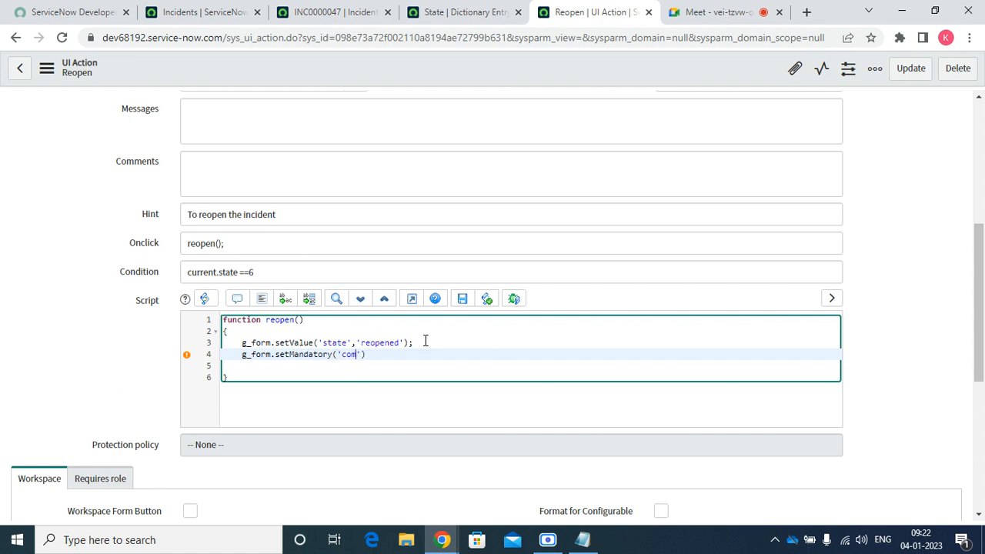
text(ments',true);)
key(Return)
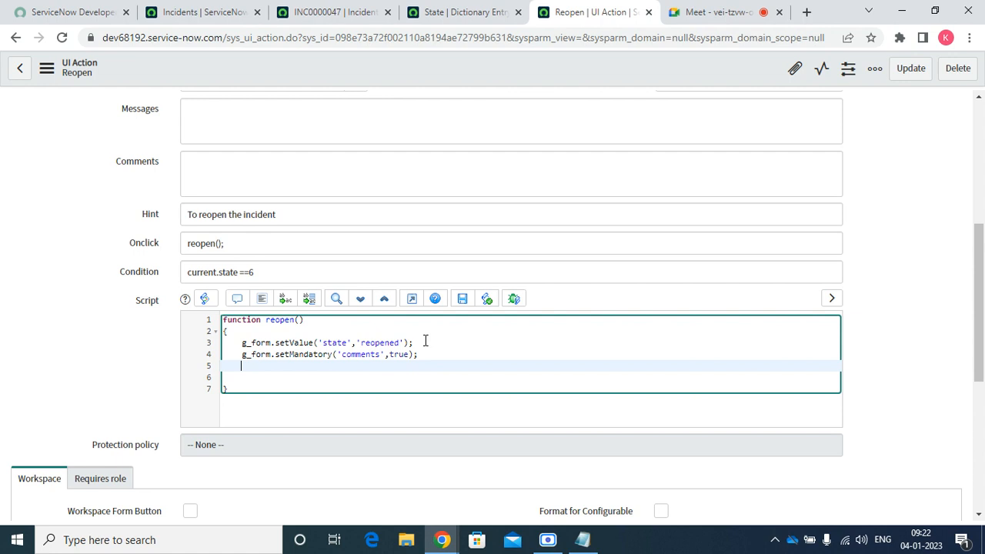
text(g_form.save();)
right_click(447, 68)
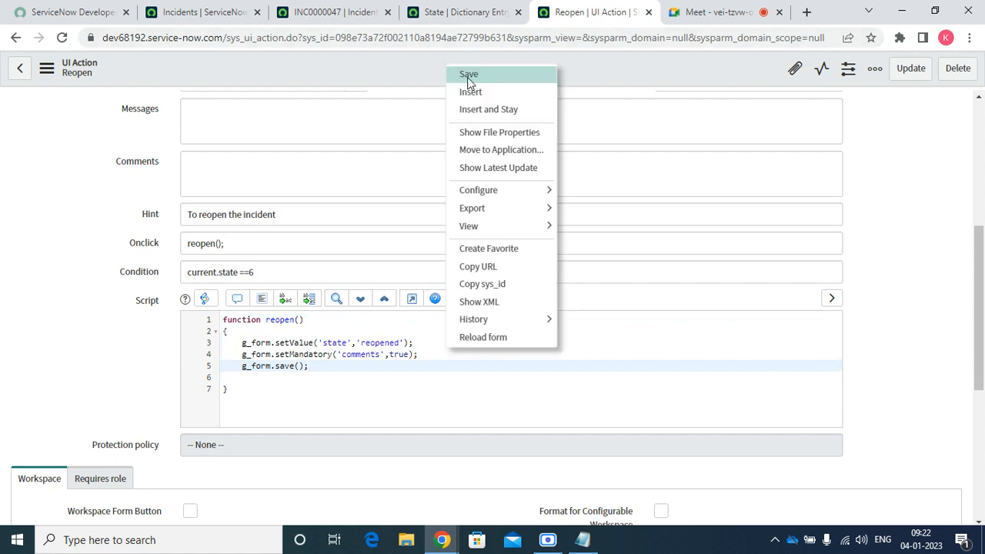
click(468, 75)
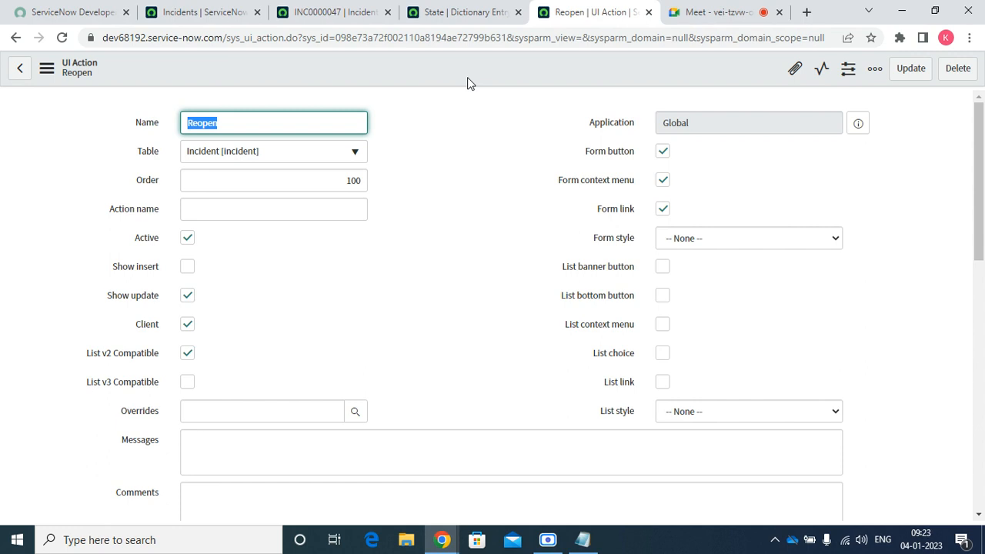
Switch back to the INC0000047 tab and reload the page
click(339, 17)
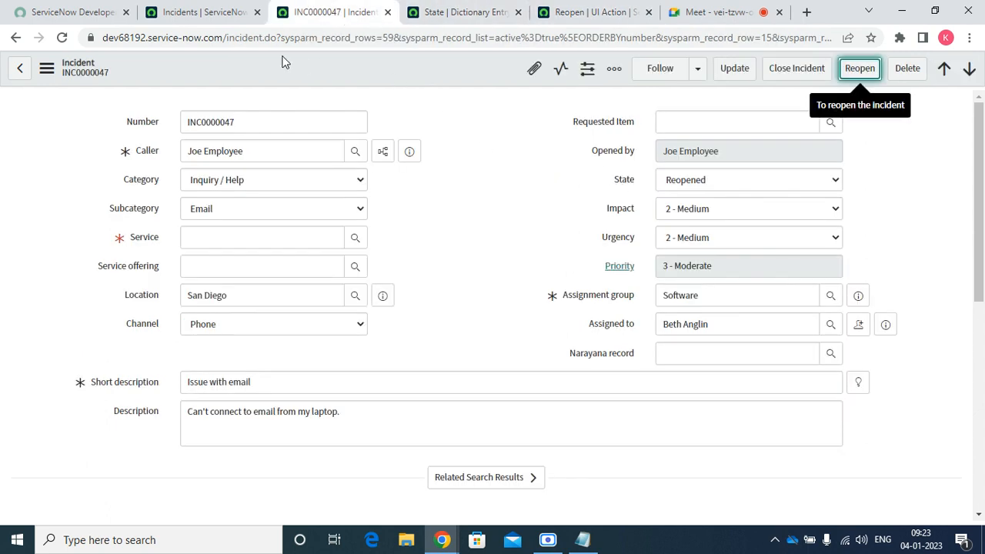
click(63, 38)
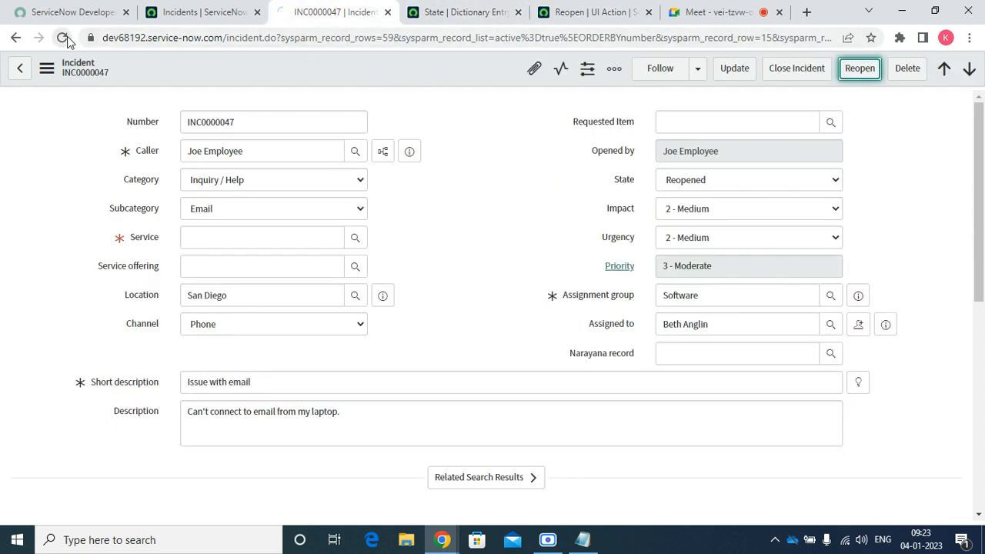
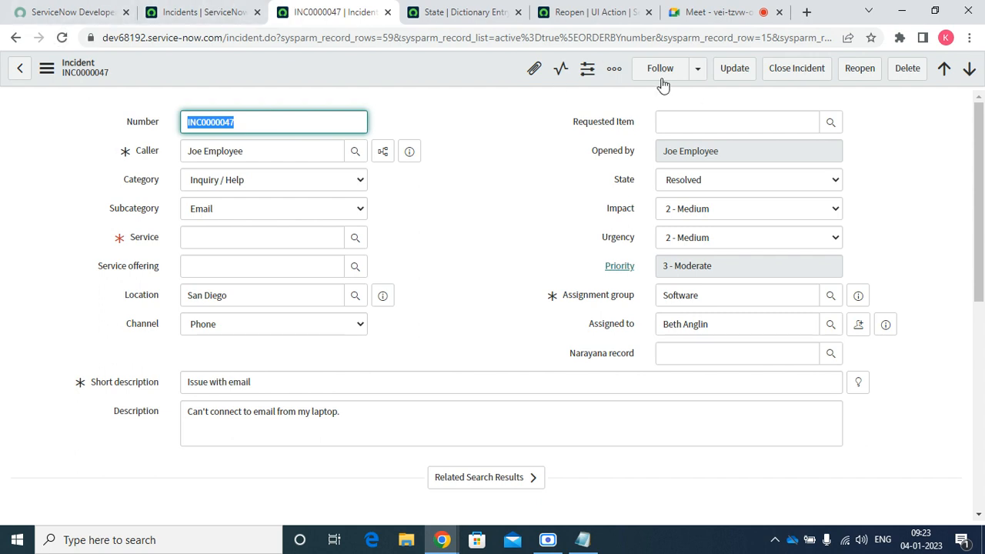
Add a comment and set Service to SAP Enterprise Services, retrying Reopen each time
click(847, 77)
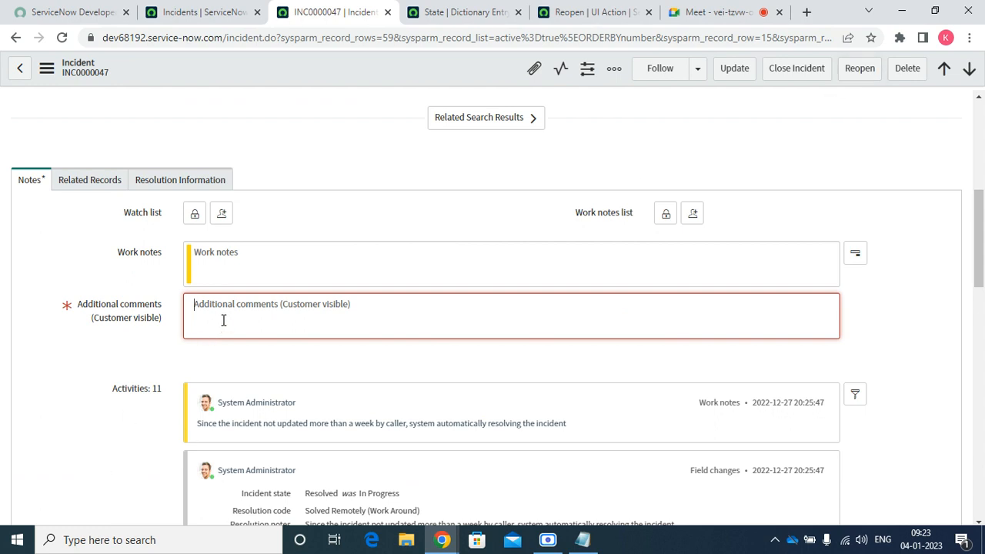
text(tet)
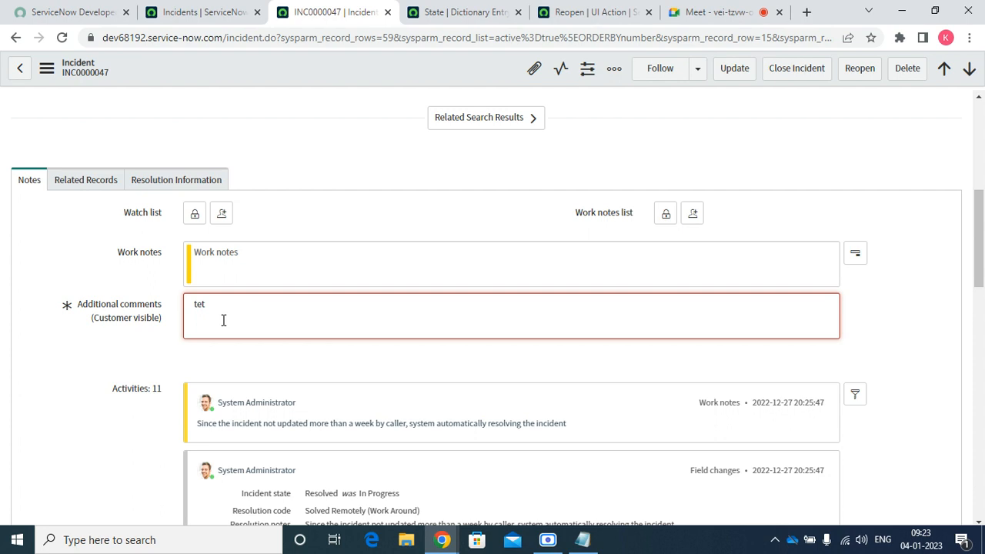
click(860, 73)
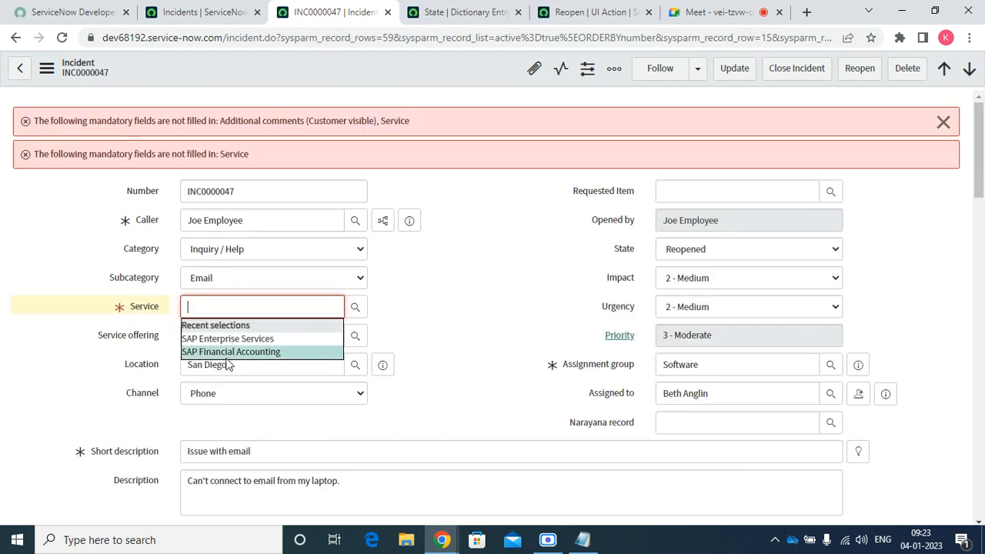
click(216, 339)
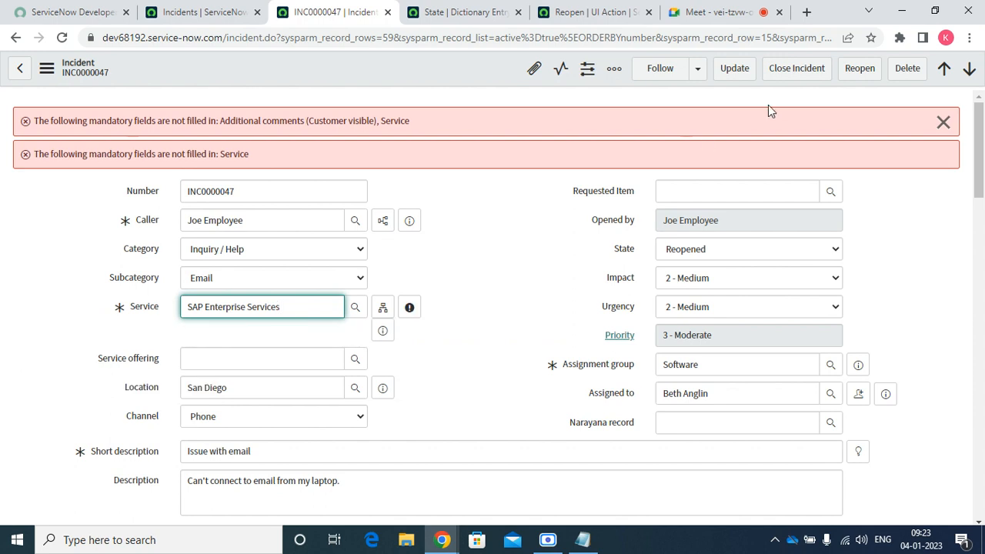
click(860, 69)
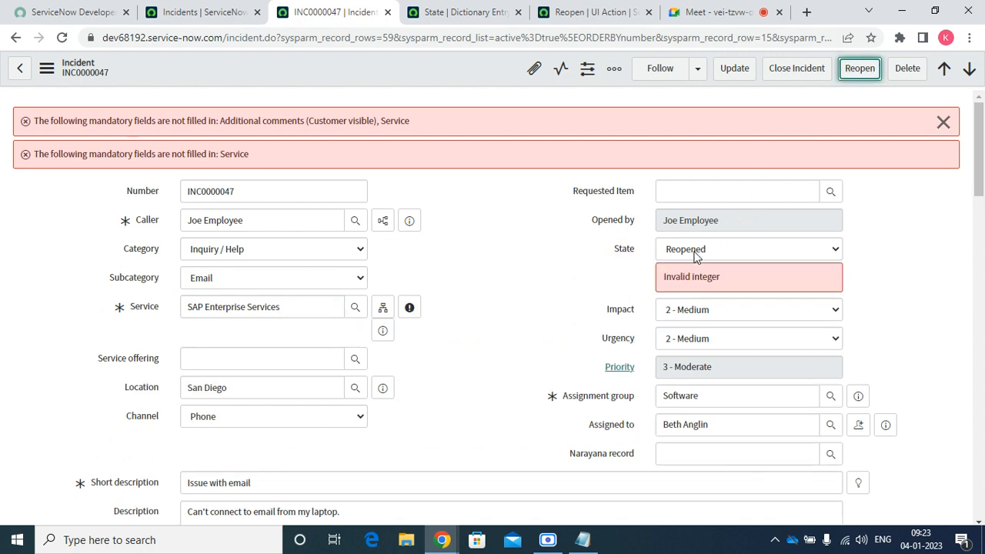
Check the State values and keep State at Reopened despite the Invalid integer error
click(674, 249)
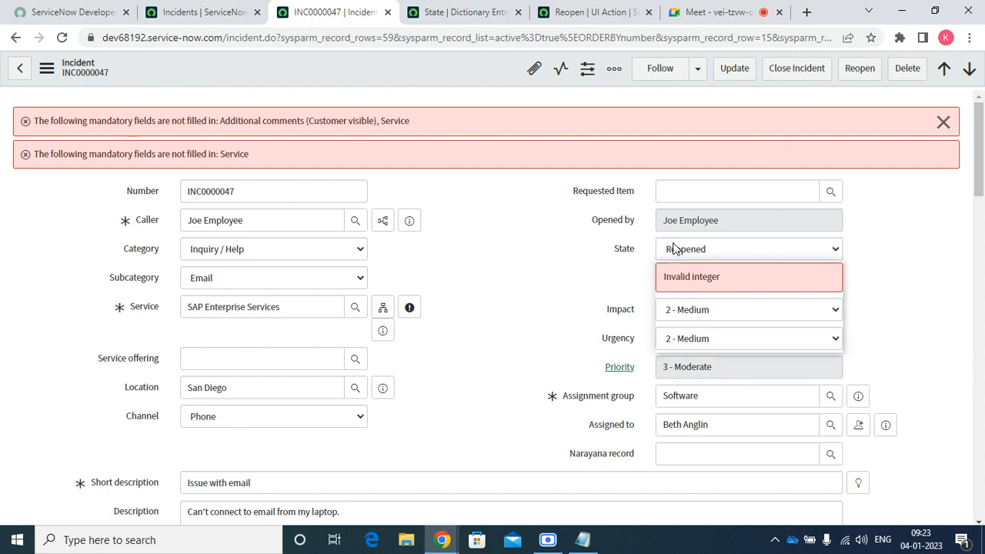
click(673, 248)
click(712, 251)
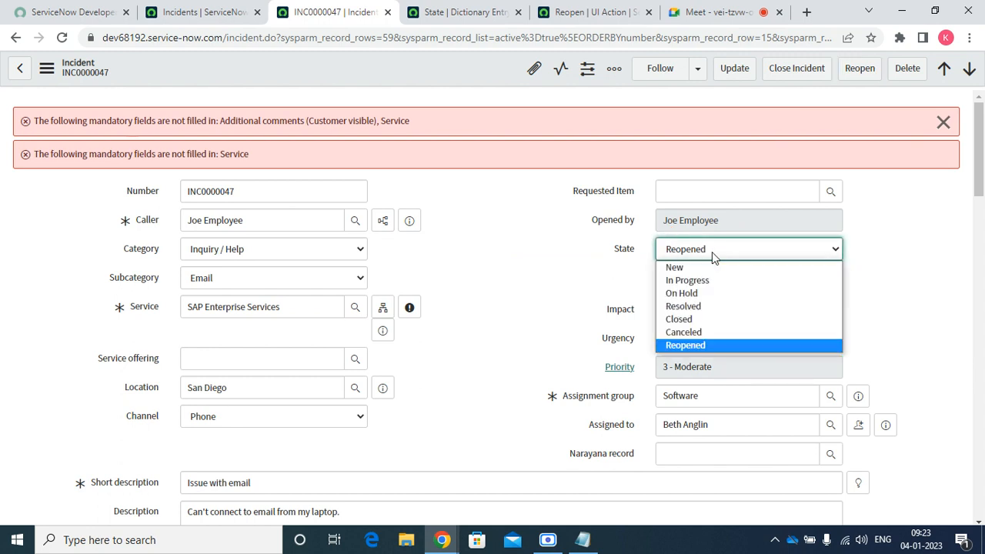
click(684, 345)
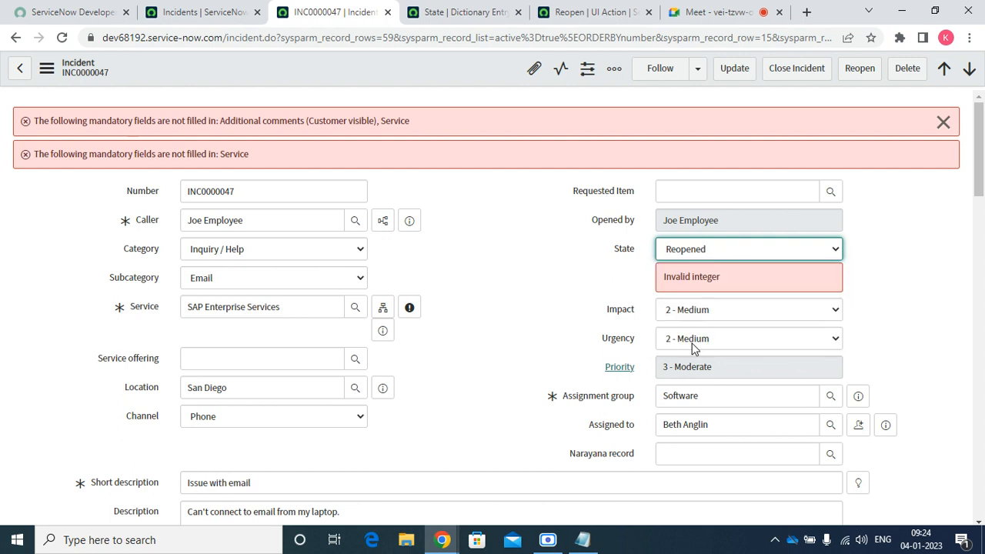
click(500, 8)
Review the script in the Reopen UI Action record
click(605, 7)
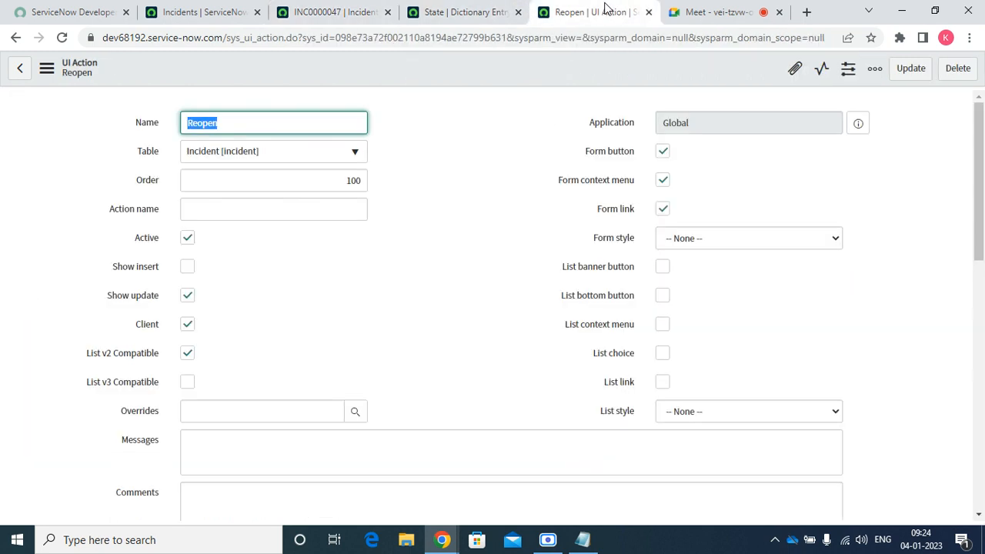
click(972, 507)
drag(972, 507, 946, 526)
click(563, 459)
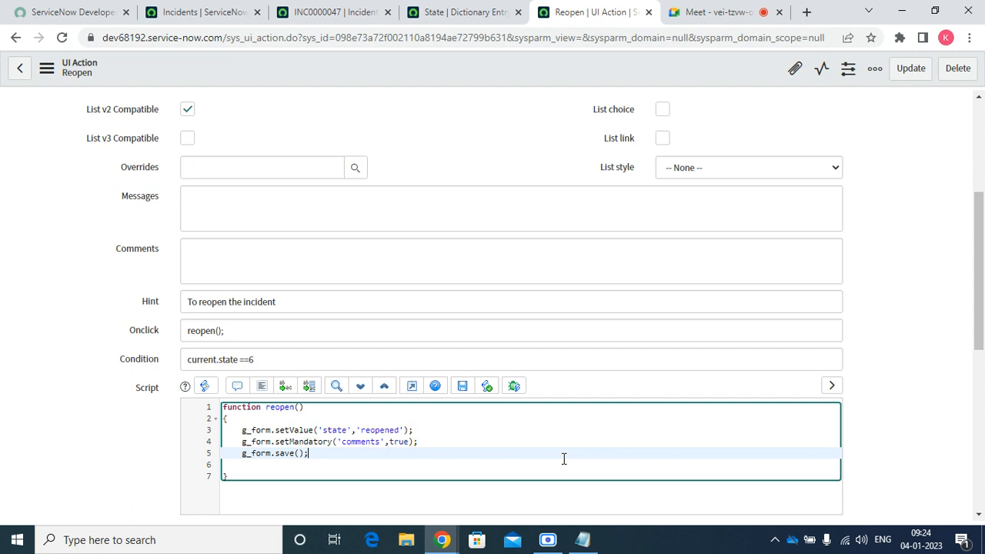
Change the value of both the incident and task Reopened choices to 111
click(450, 9)
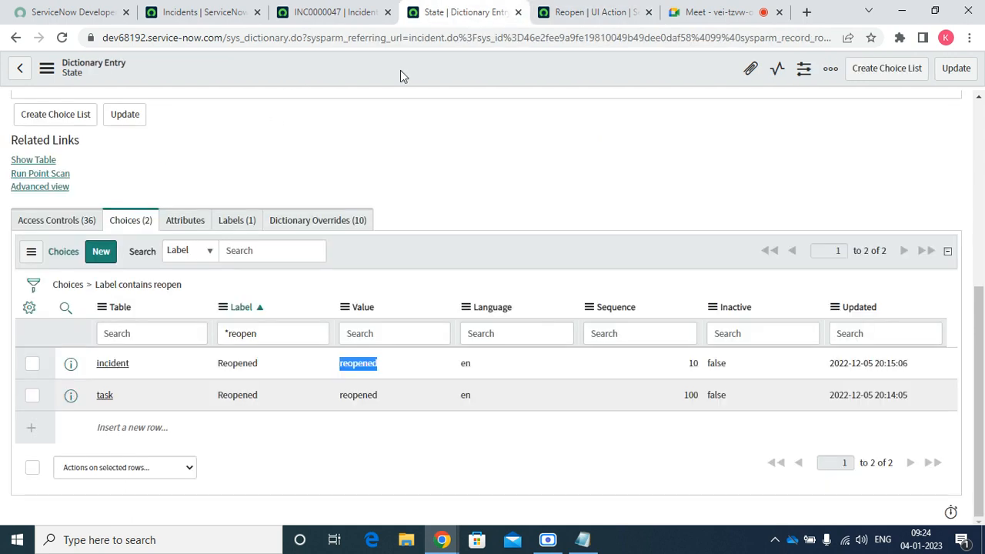
click(452, 258)
double_click(393, 372)
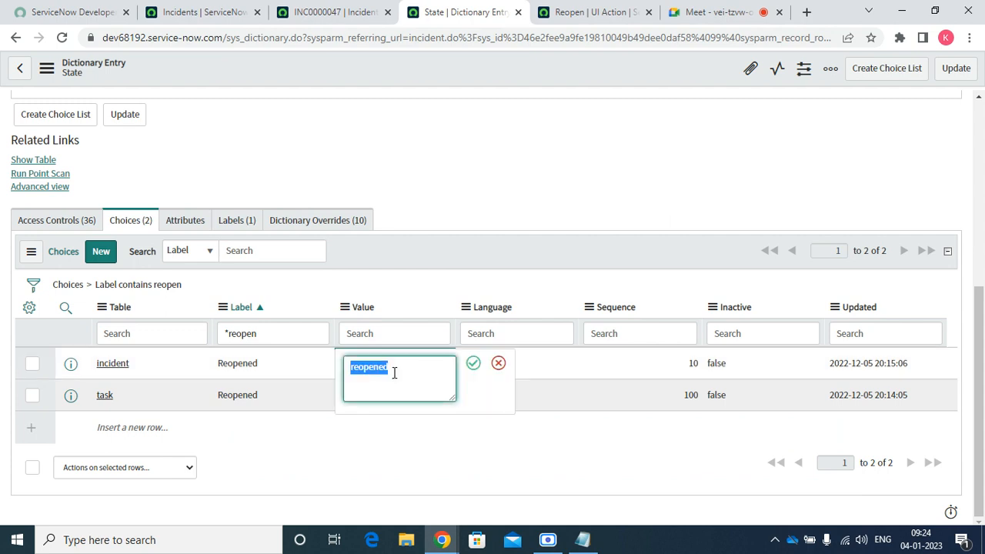
text(111)
click(472, 369)
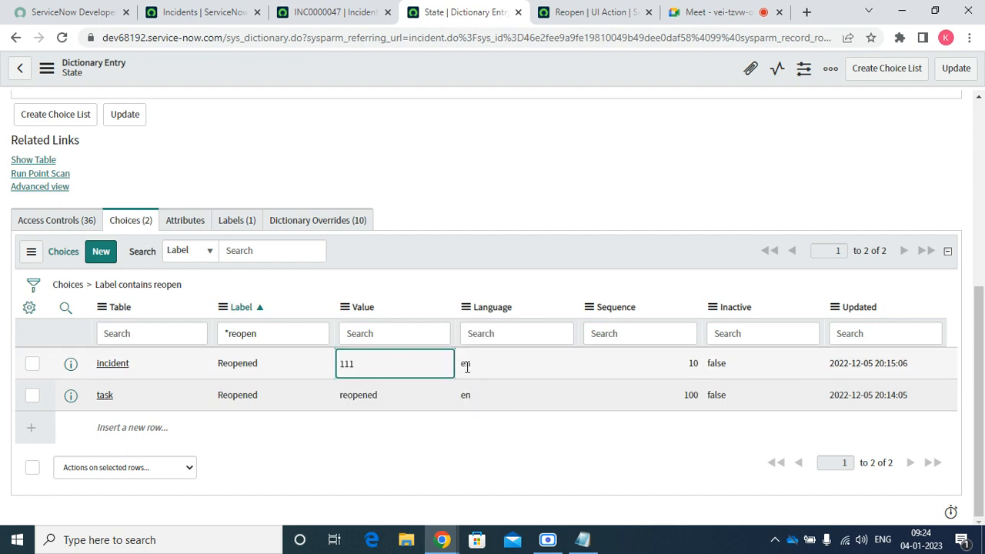
double_click(396, 403)
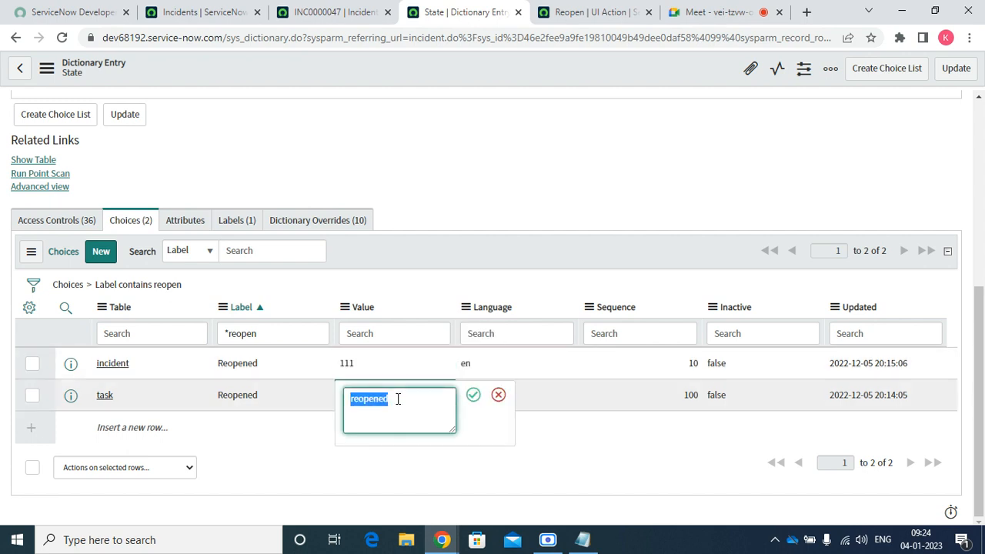
text(111)
key(Return)
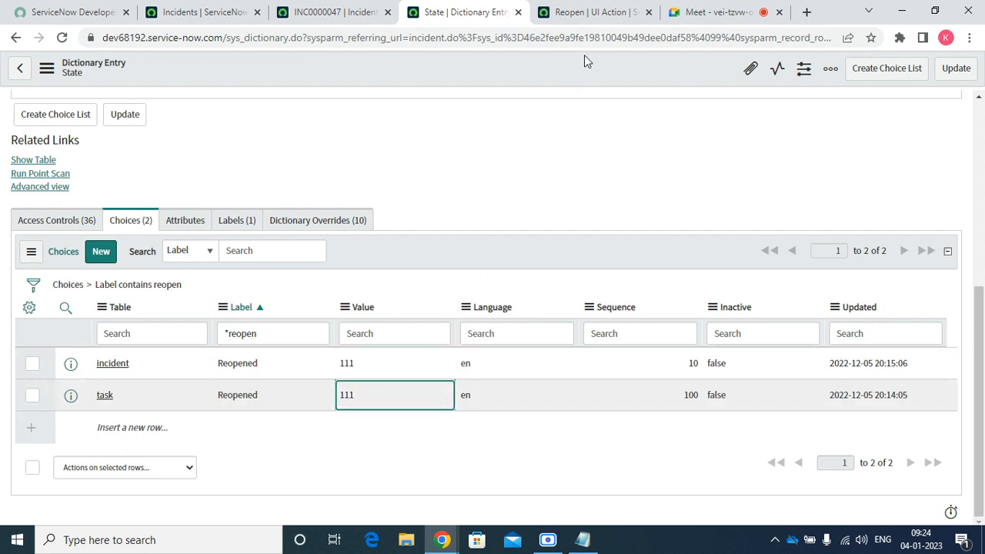
Change the script's setValue state to '111' and save the Reopen UI Action
click(592, 12)
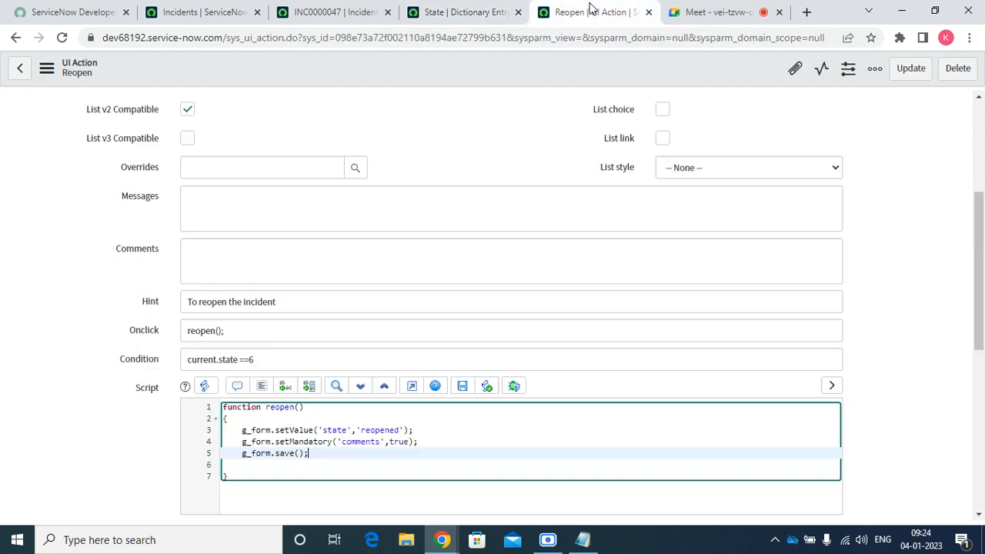
double_click(384, 427)
text(111)
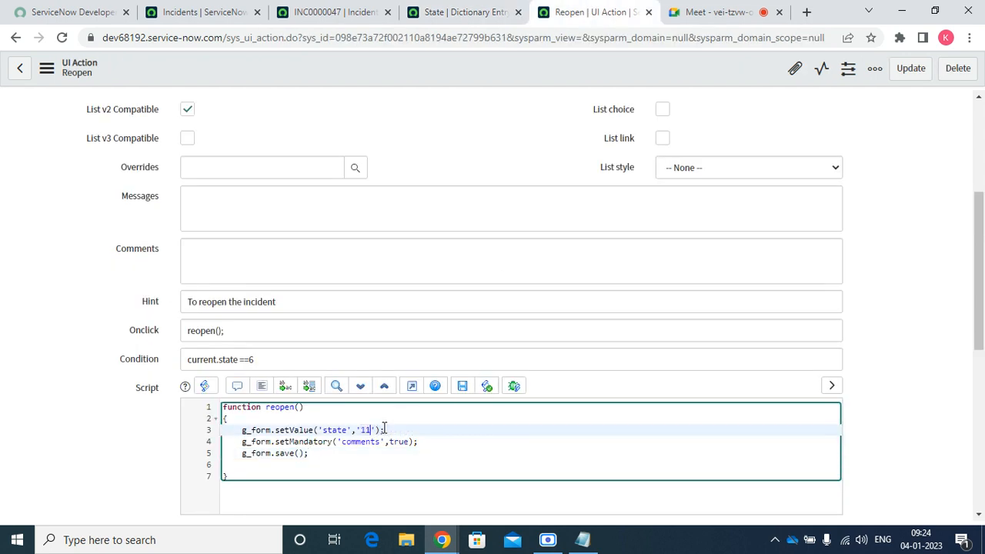
click(451, 440)
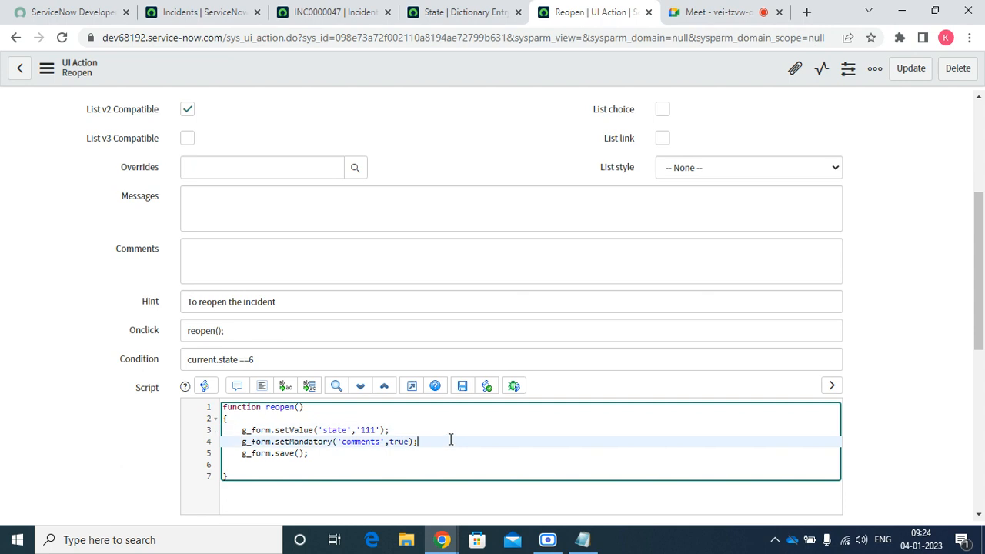
right_click(433, 66)
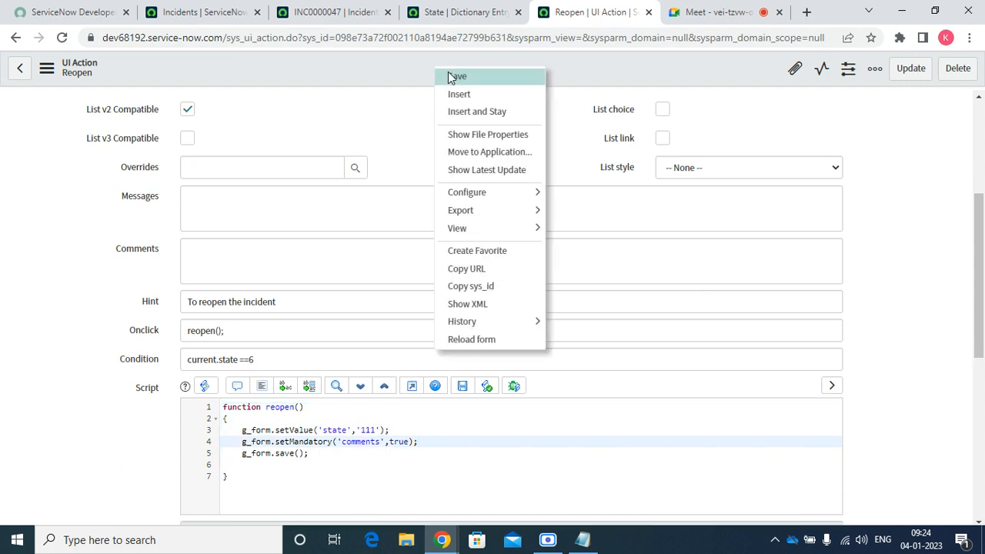
click(470, 77)
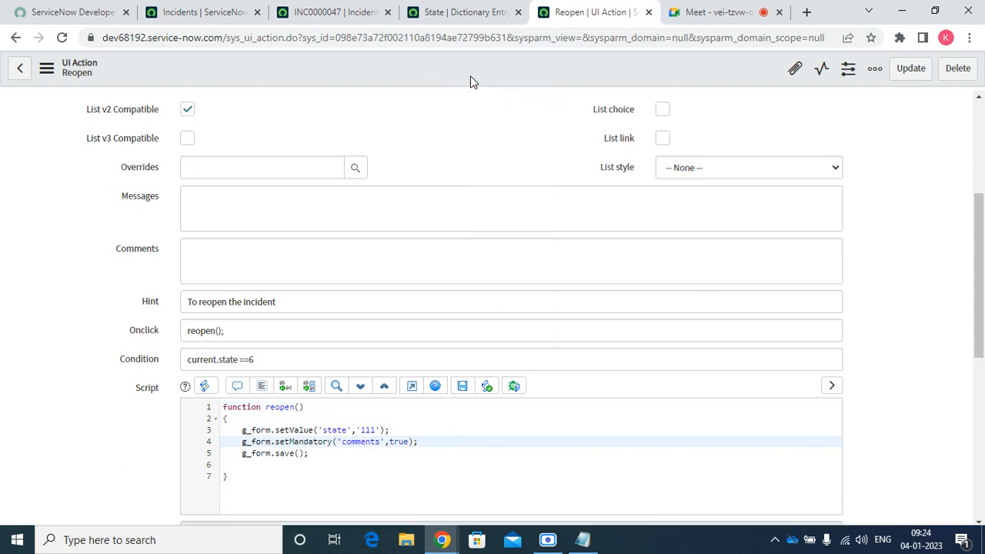
click(343, 19)
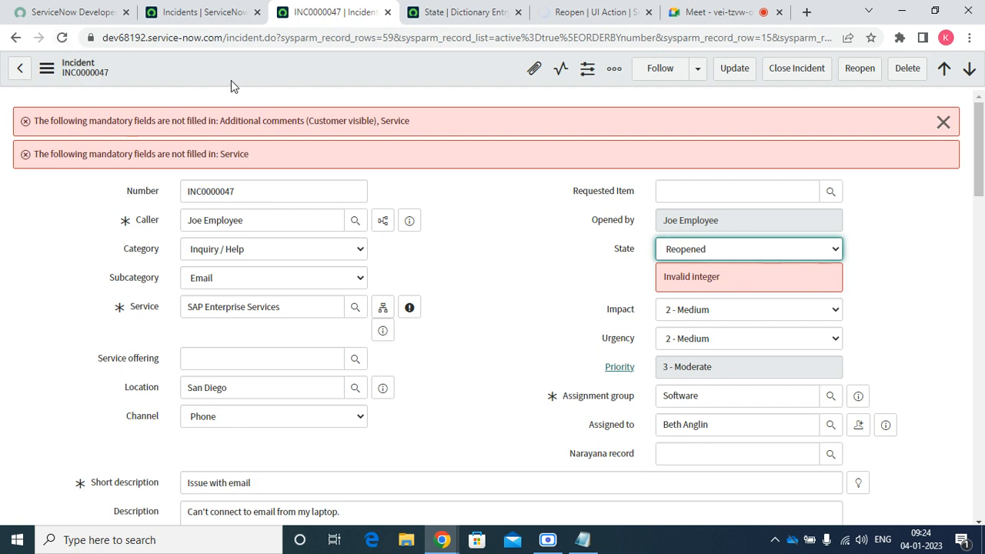
Reload incident INC0000047 and set its Service to SAP Enterprise Services
click(62, 43)
click(567, 120)
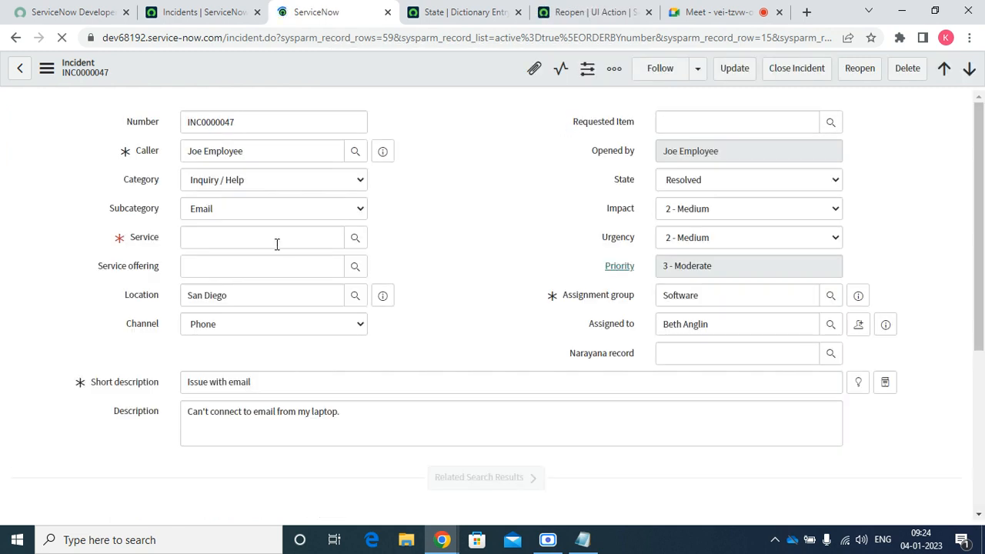
click(232, 237)
text(sa)
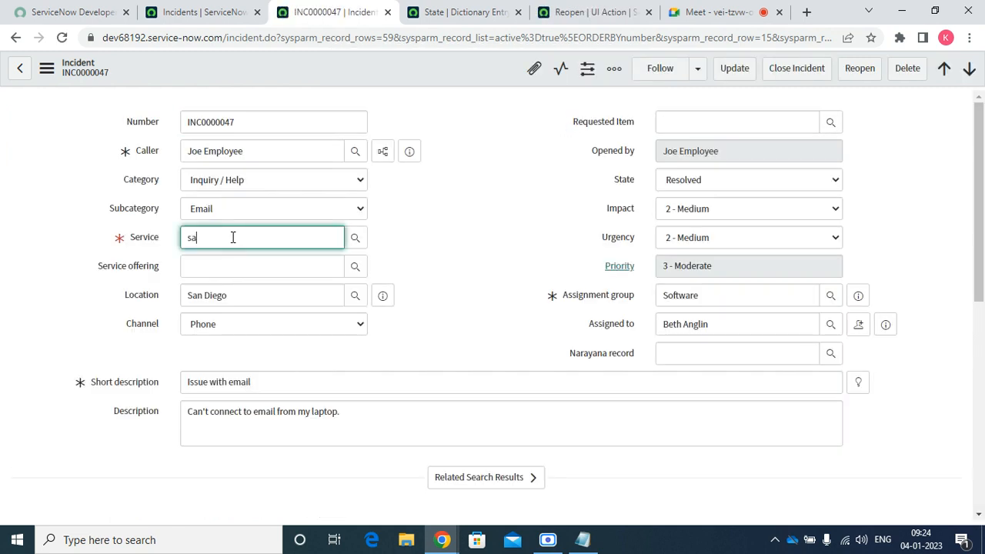
key(Return)
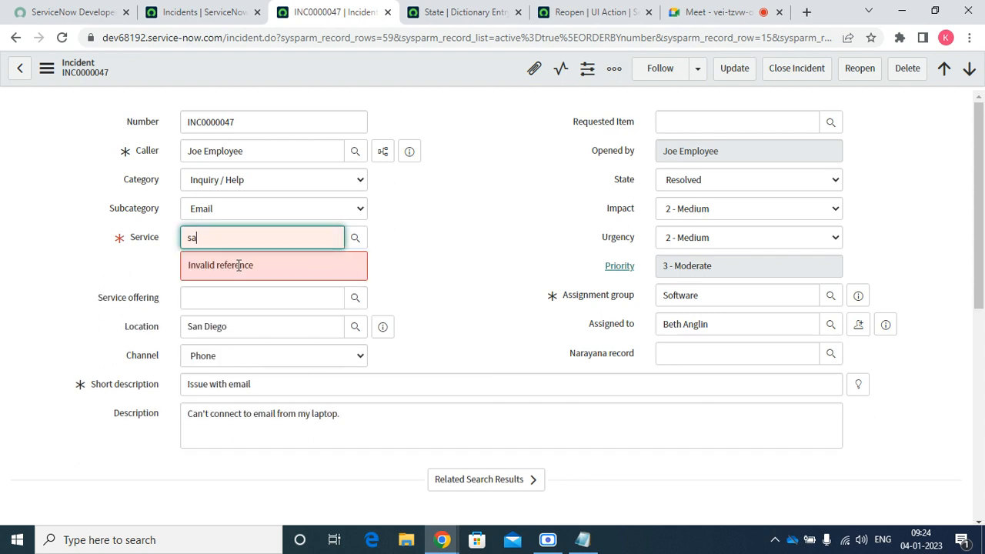
text(p)
drag(490, 258, 307, 228)
double_click(308, 228)
key(BackSpace)
click(369, 242)
click(323, 238)
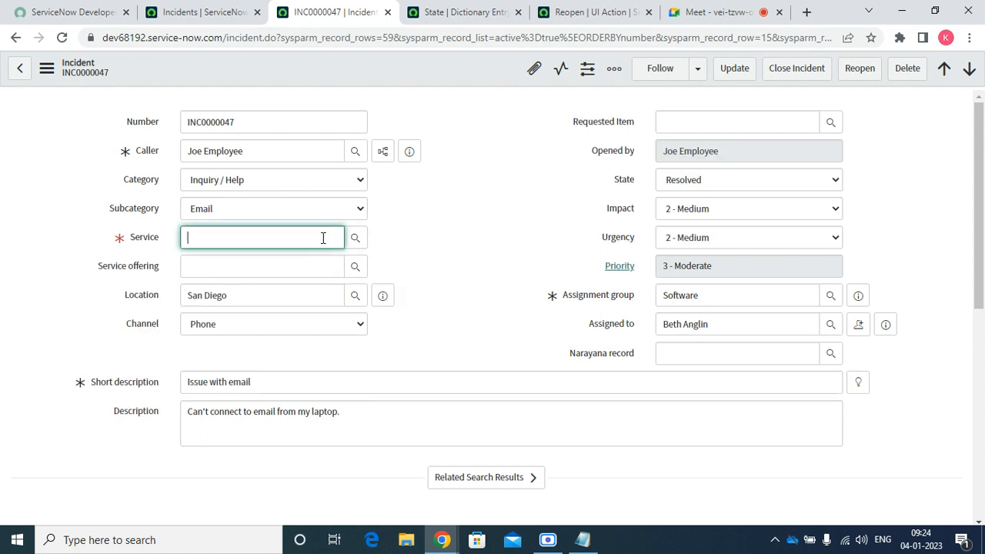
click(270, 269)
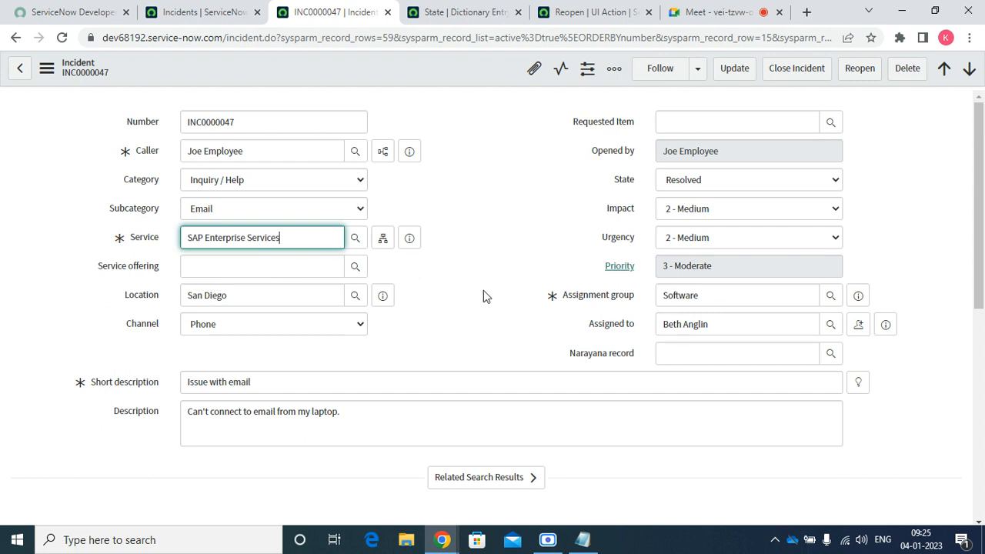
Enter a work note and an additional comment, reopening the incident to state Reopened
click(798, 435)
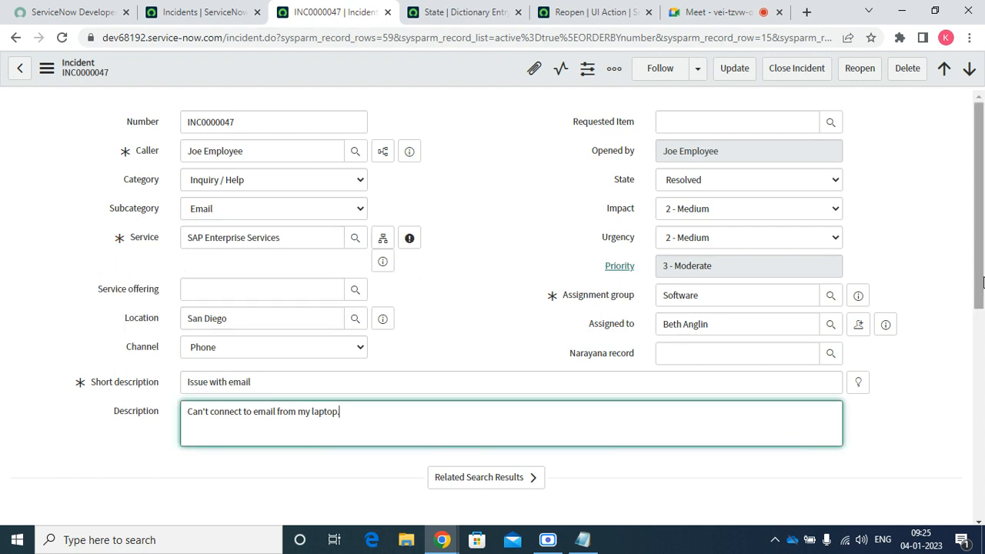
drag(980, 295, 973, 412)
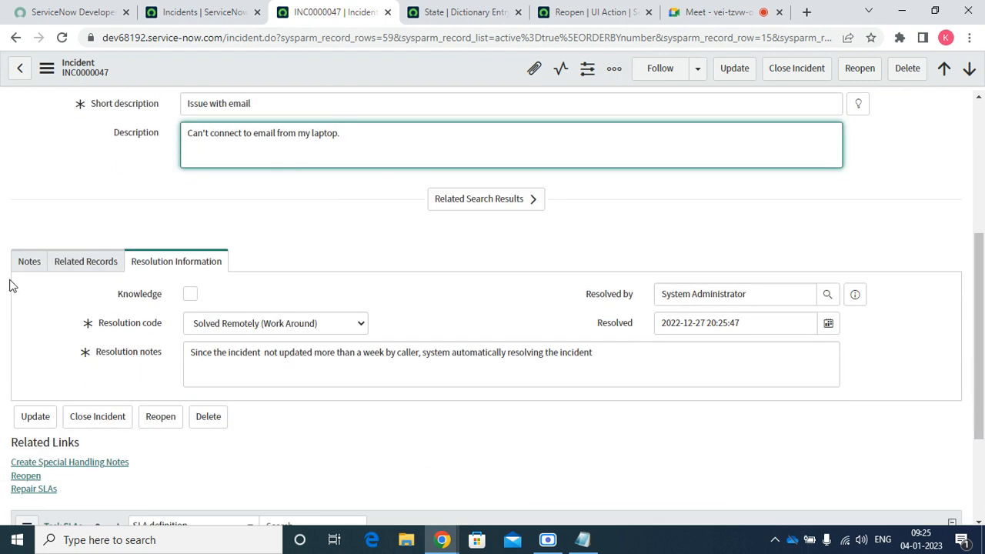
click(31, 263)
click(267, 363)
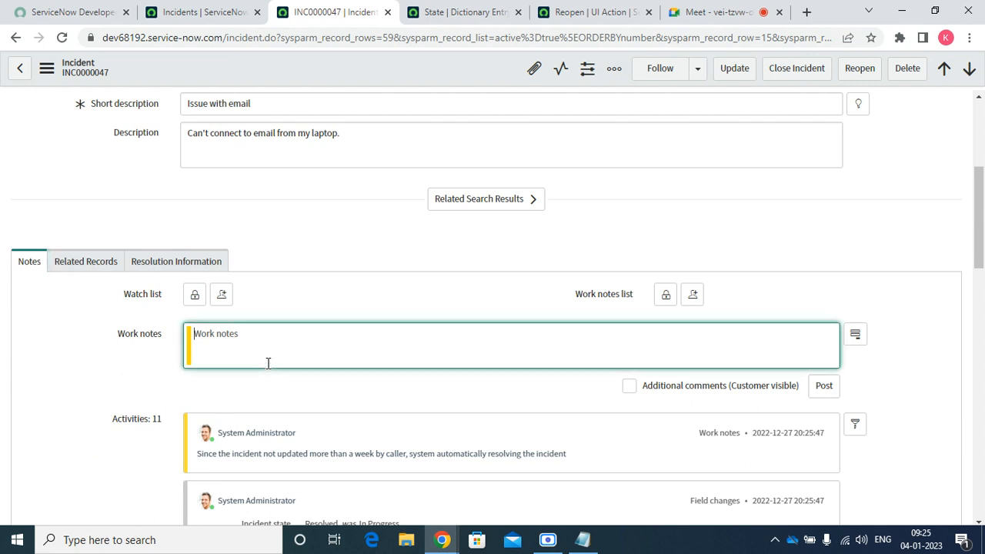
text(kljhgchjkl)
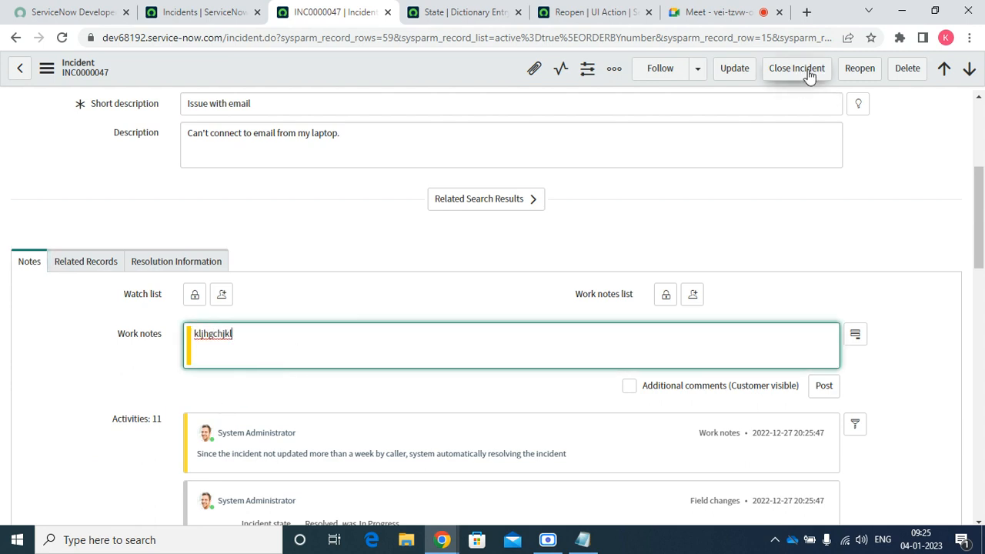
click(875, 72)
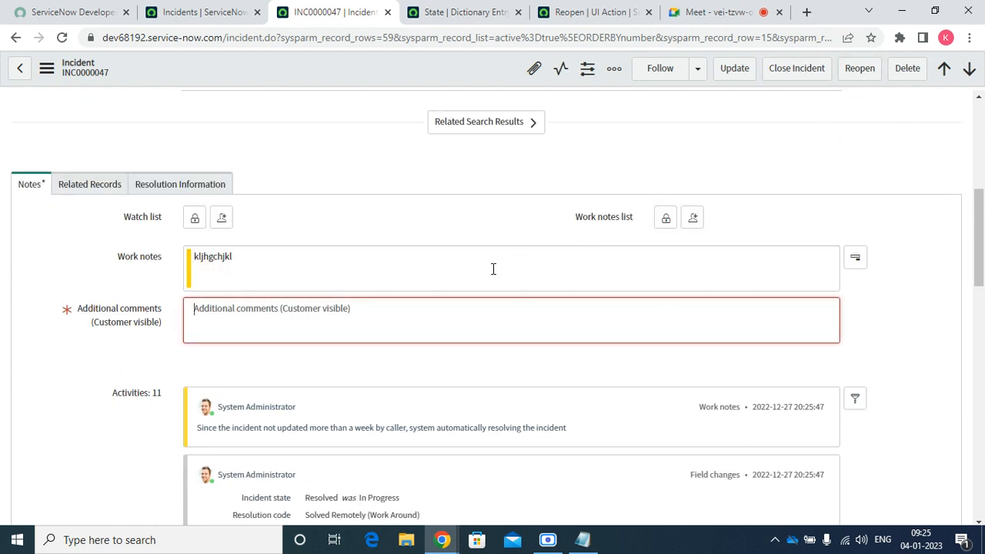
text(;lkjhb)
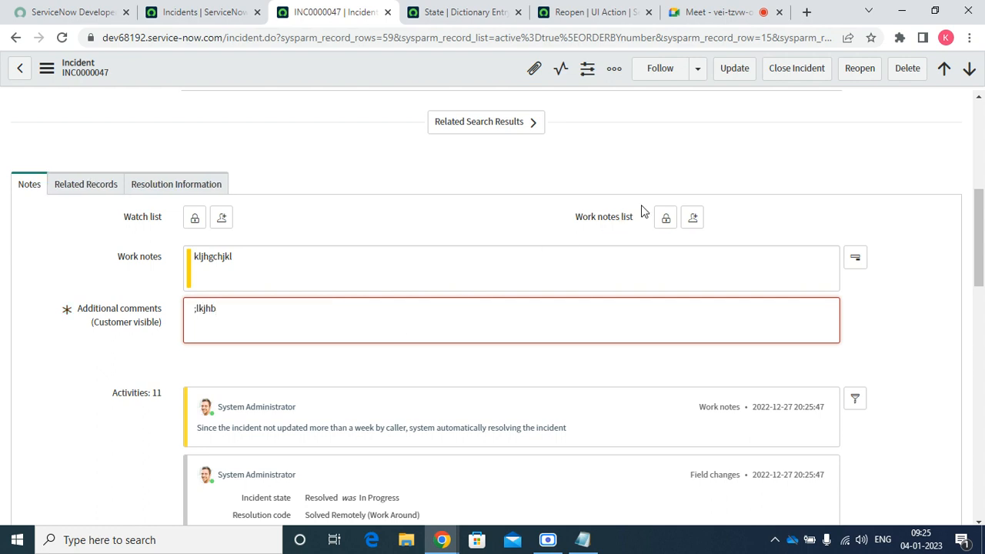
click(860, 68)
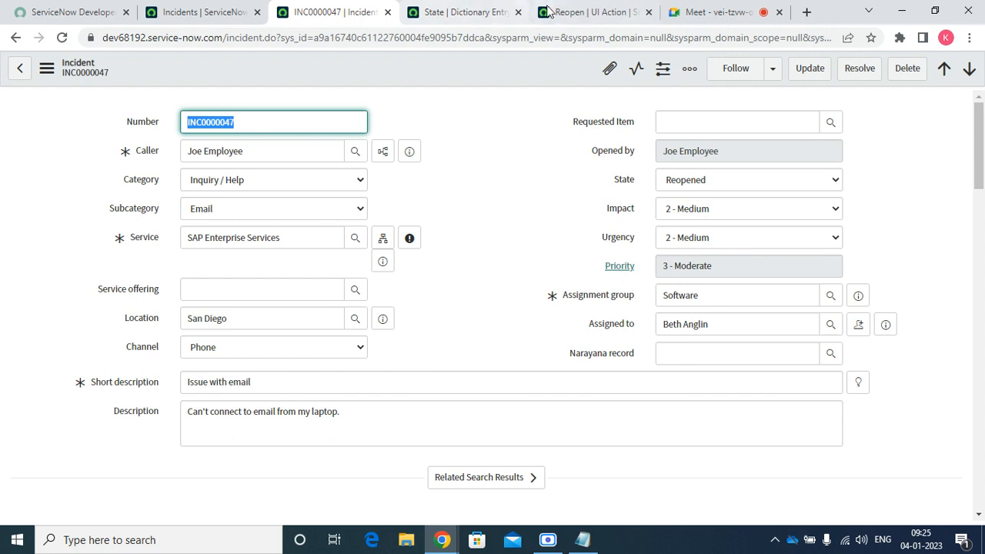
Scroll through the Reopen UI Action record to review its reopen() script and condition
click(569, 11)
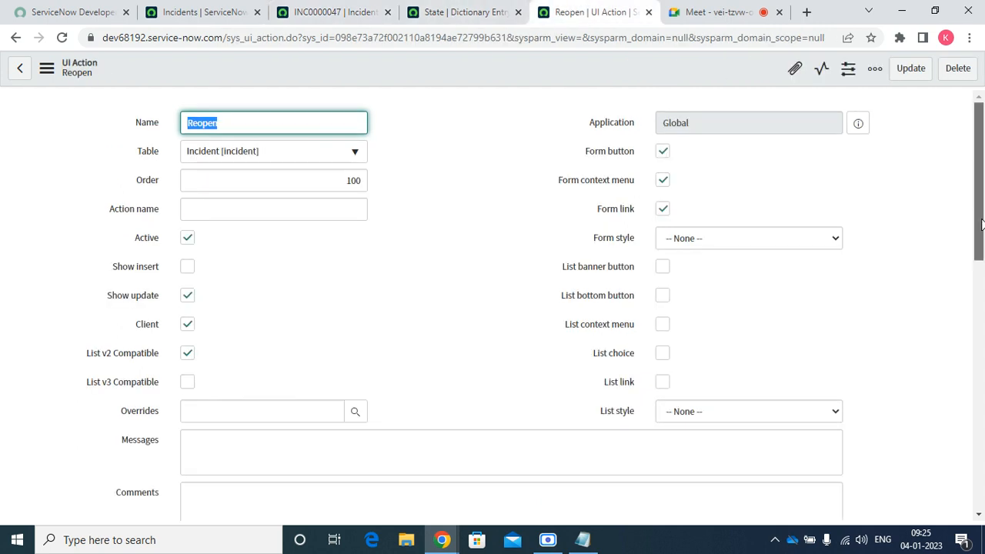
drag(981, 227, 981, 367)
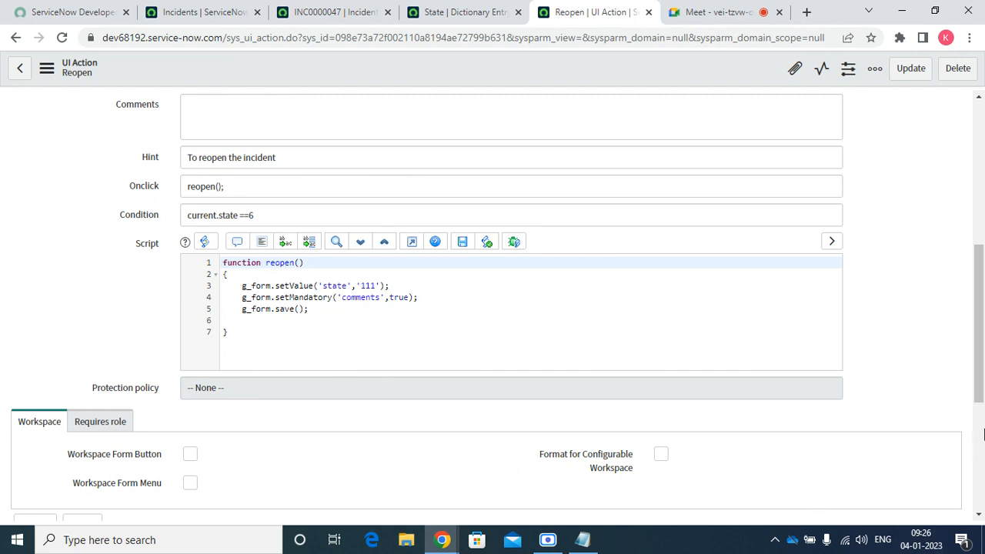
drag(980, 392, 857, 431)
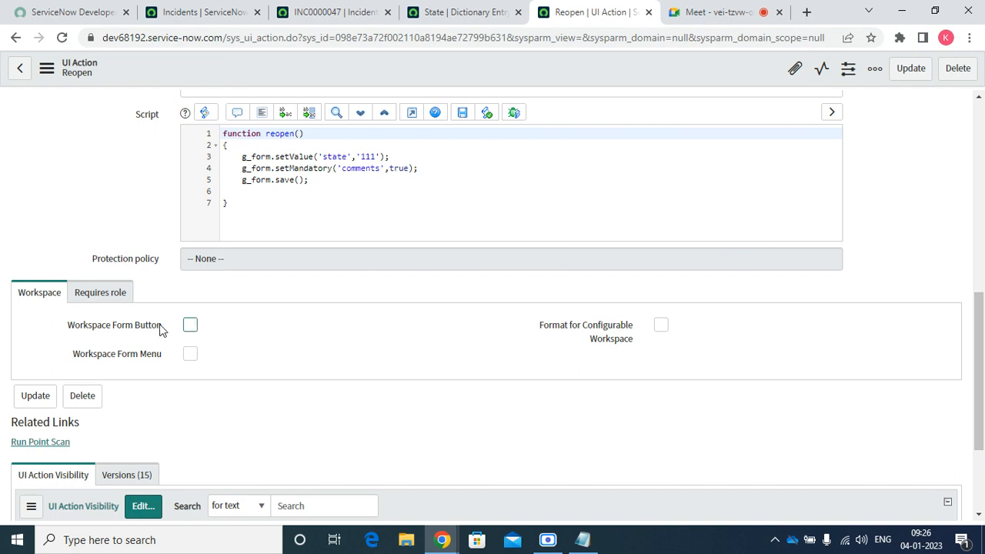
Leave Workspace Form Menu off, cancel a new required role, and edit UI Action Visibility
click(191, 356)
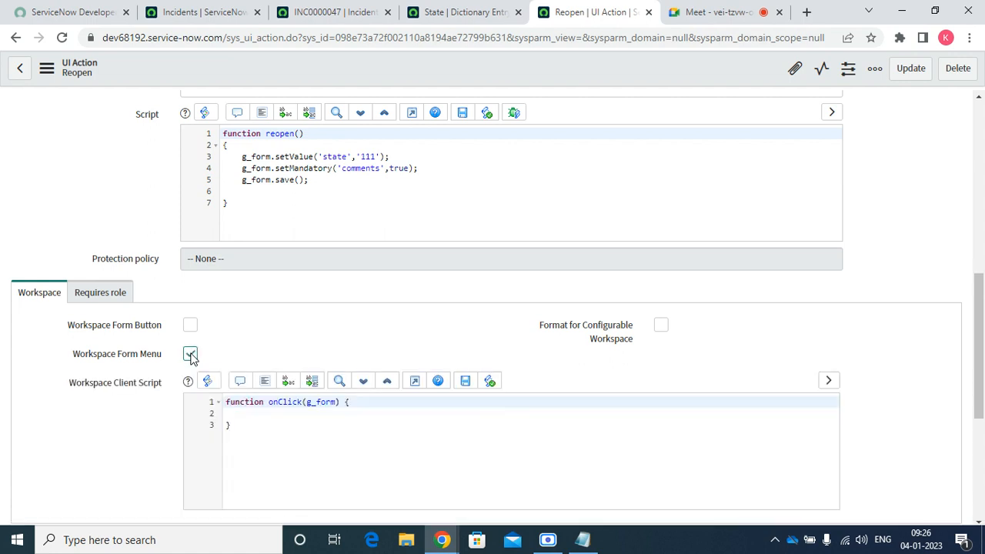
click(191, 353)
click(108, 300)
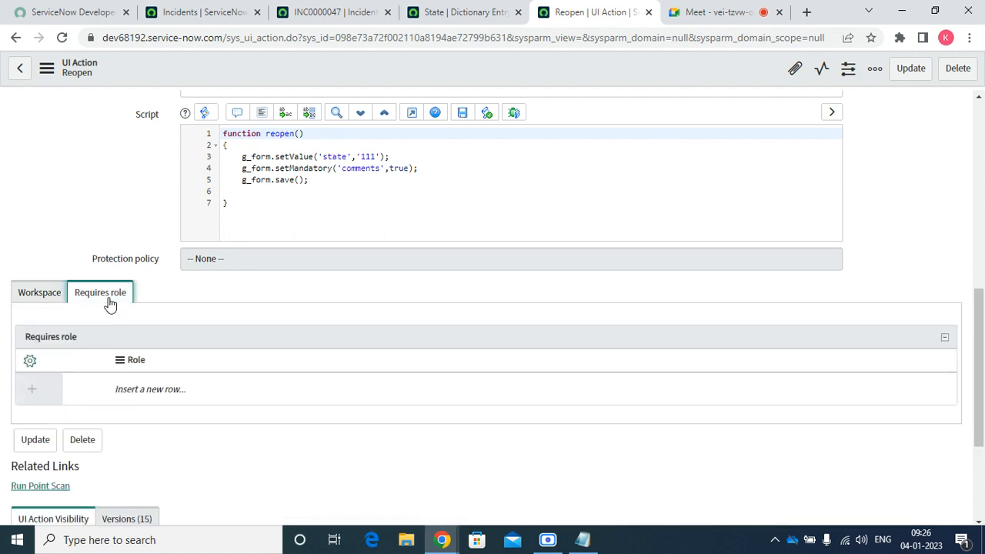
click(137, 378)
double_click(137, 380)
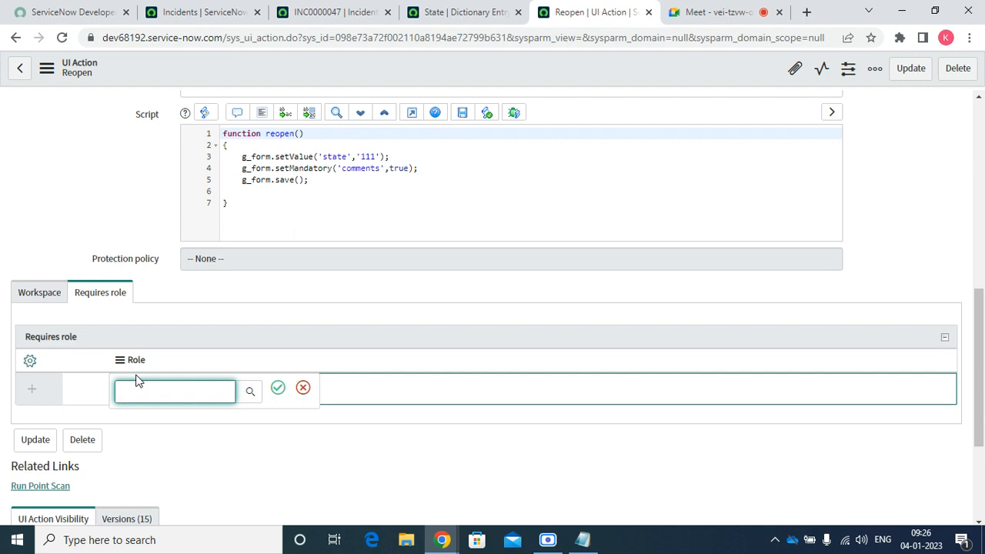
click(306, 393)
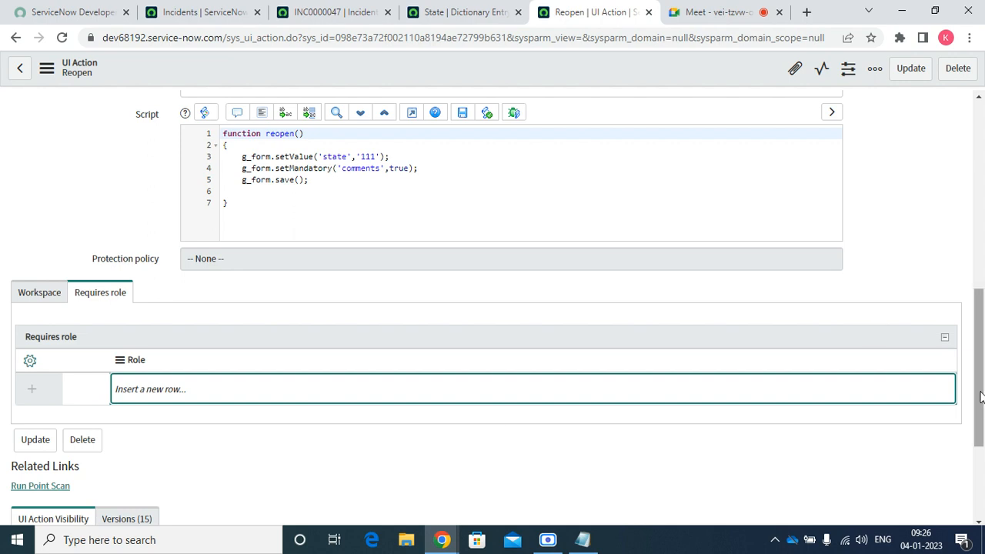
scroll(981, 396, down, 3)
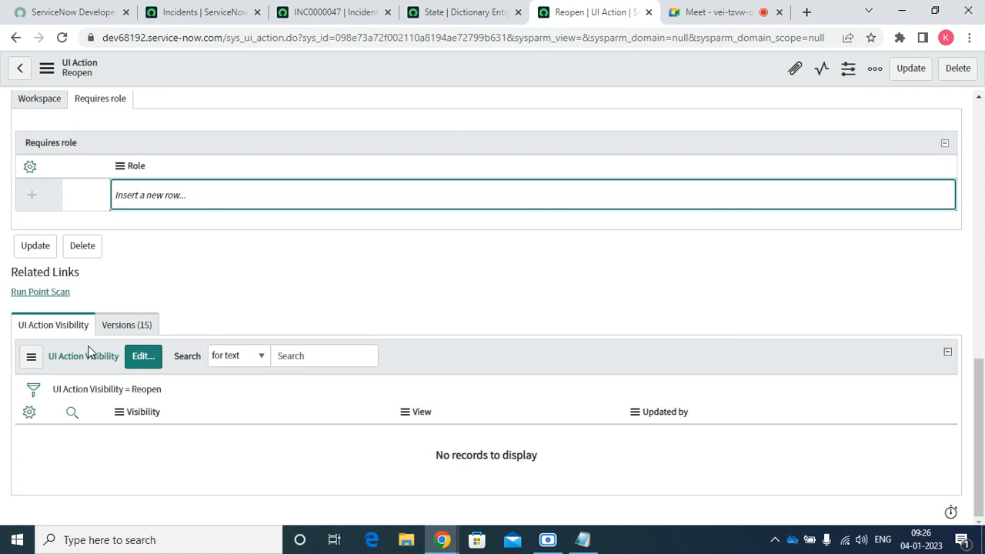
click(153, 355)
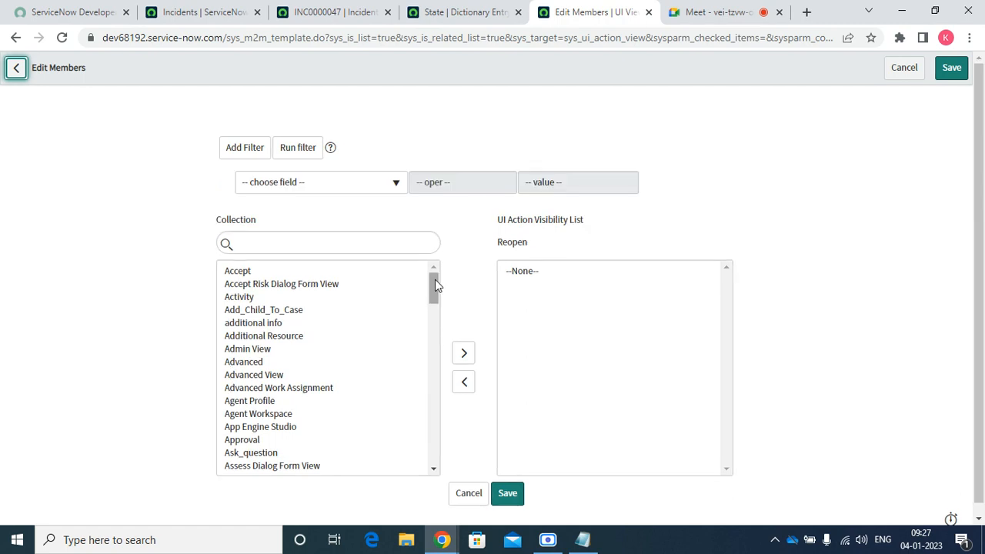
Scroll the Edit Members collection list, then cancel back to the Reopen UI Action form
drag(434, 282, 416, 456)
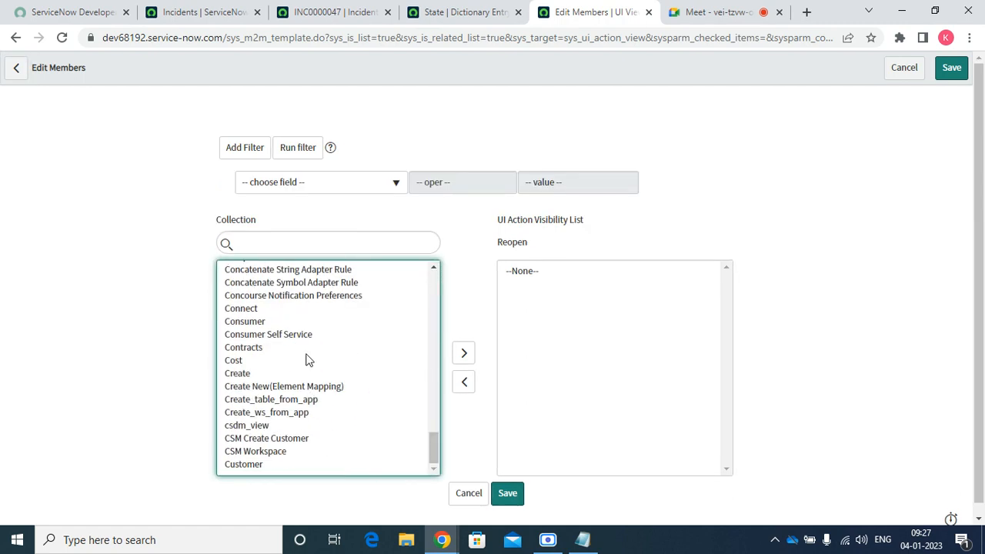
click(905, 69)
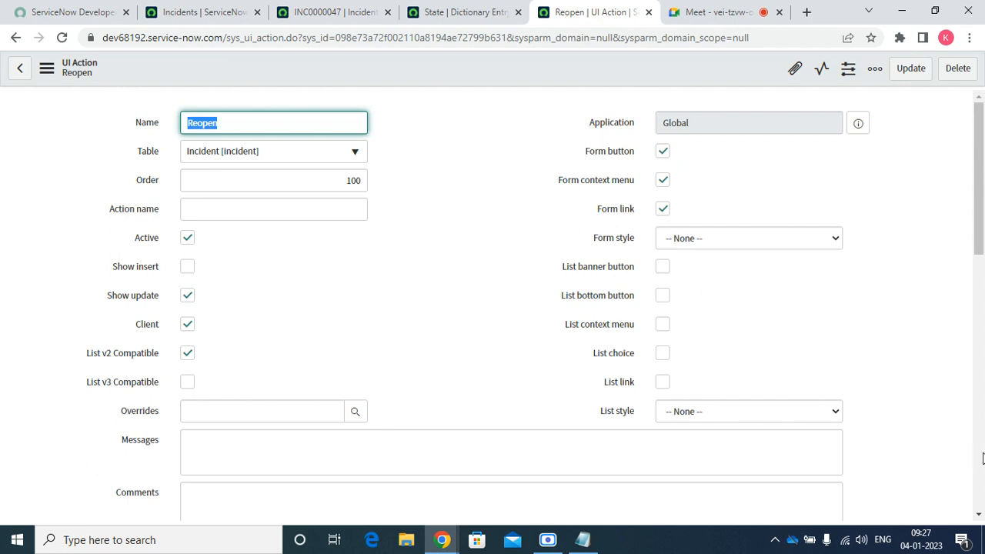
Wrap the reopen() function in /* */ comments and uncheck the Client checkbox
scroll(977, 519, down, 5)
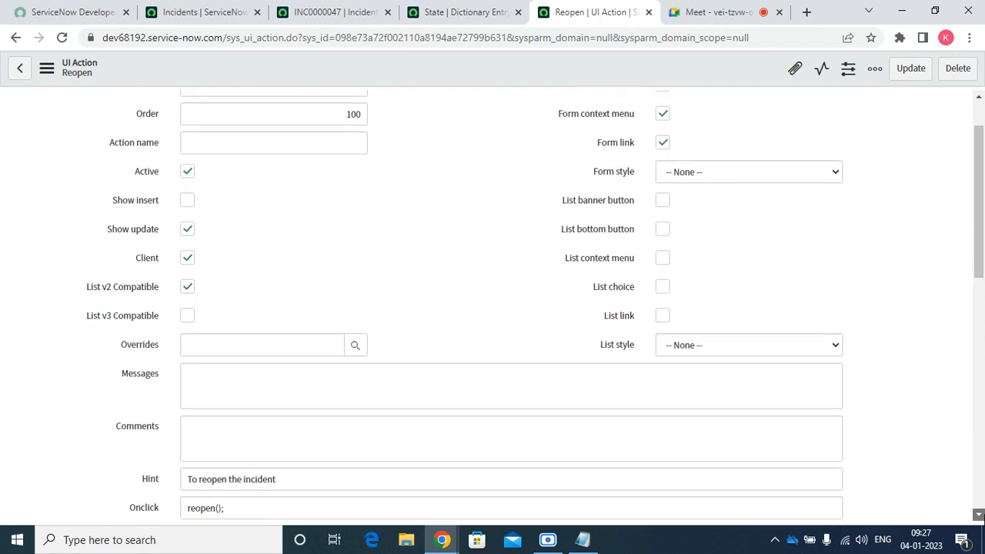
scroll(979, 515, down, 3)
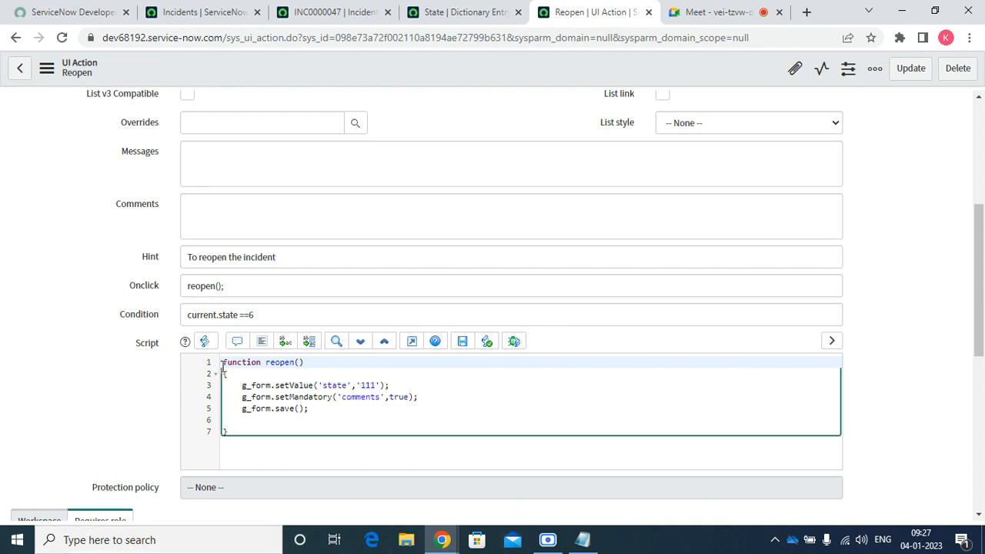
text(/*)
key(Down)
key(Down)
key(Down)
key(Down)
key(Down)
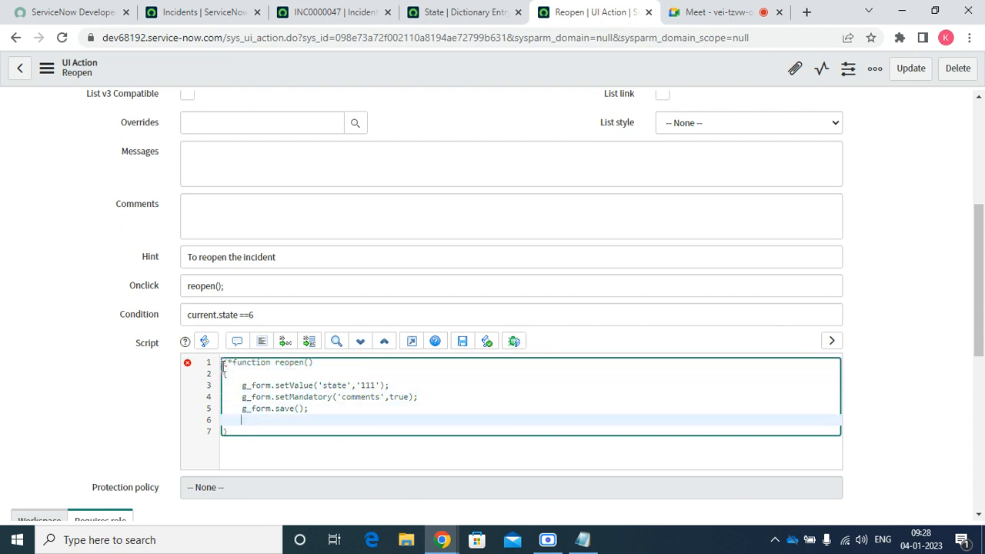
key(Delete)
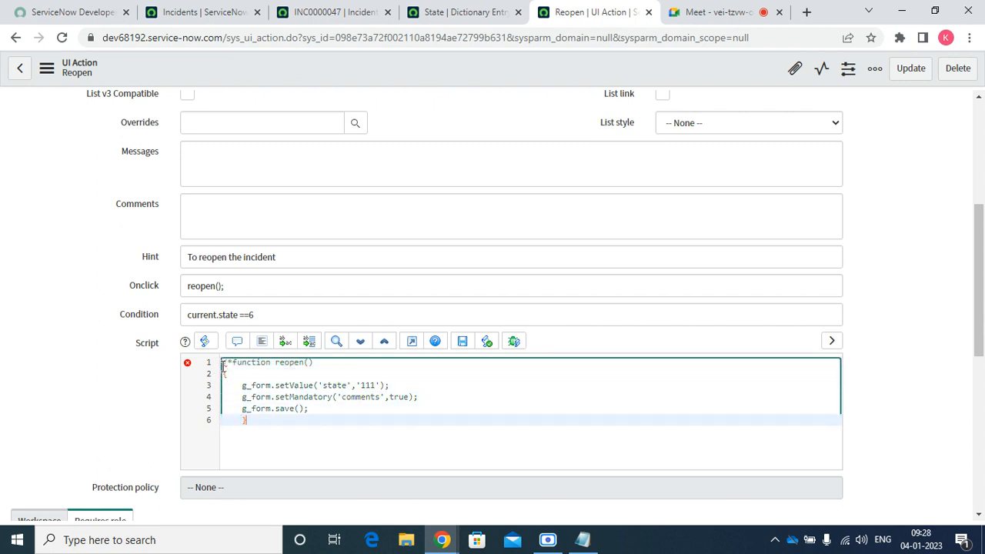
text(*/)
click(979, 102)
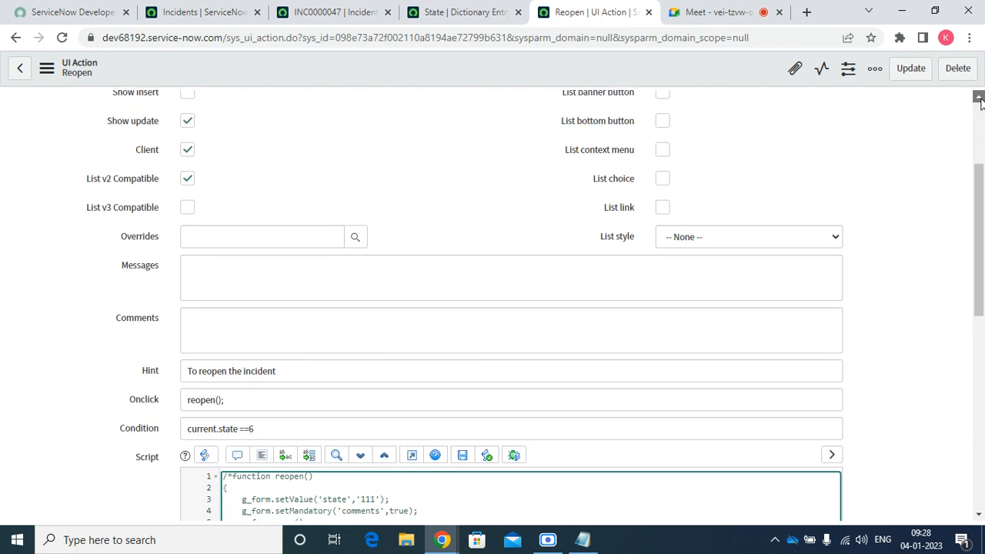
click(188, 183)
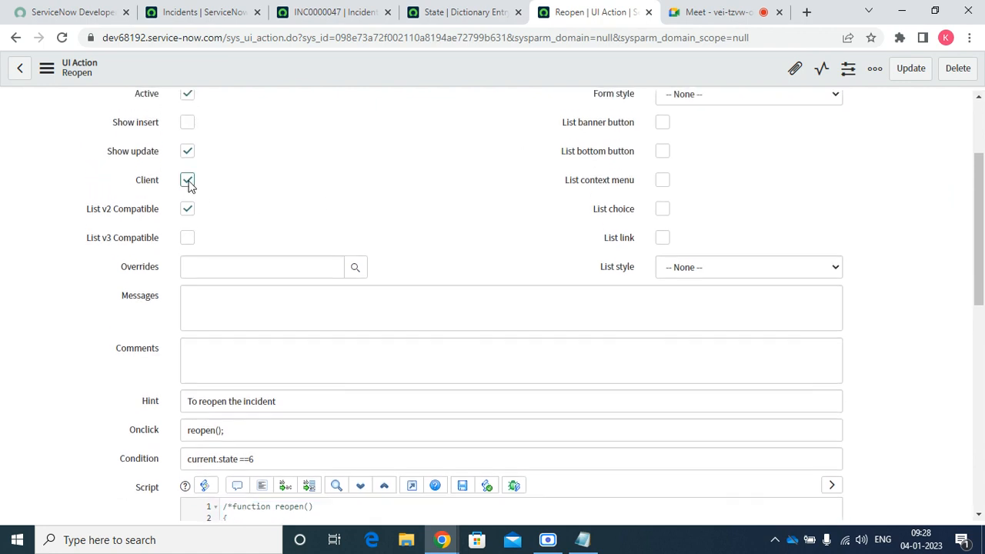
right_click(478, 62)
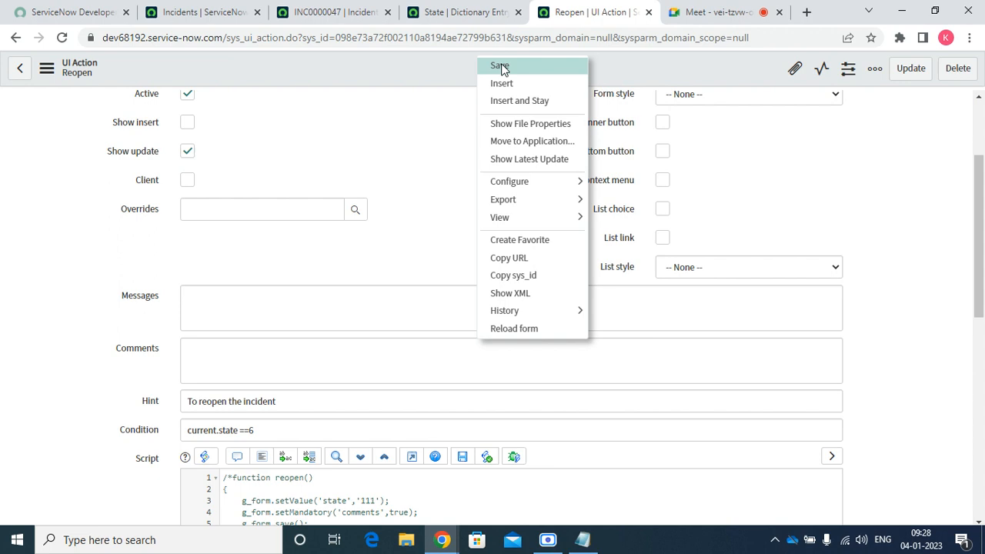
Save the form and add current.state = '111'; below the commented-out code
click(501, 67)
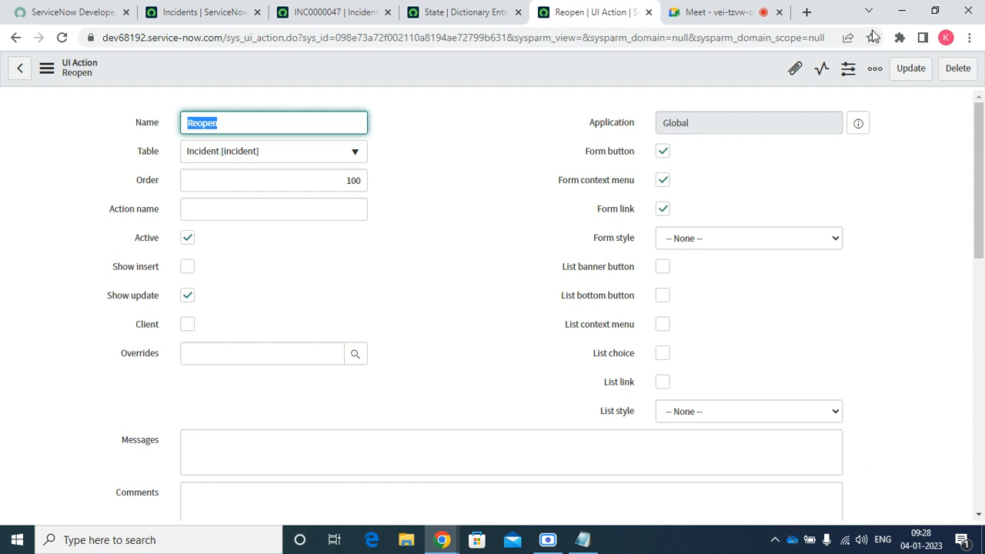
drag(977, 248, 972, 364)
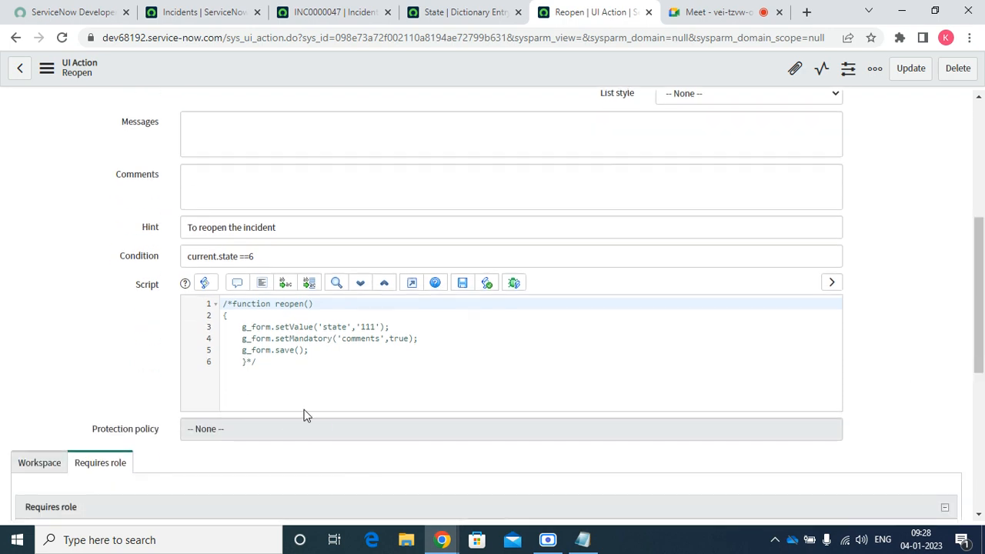
click(286, 369)
key(Return)
key(Return)
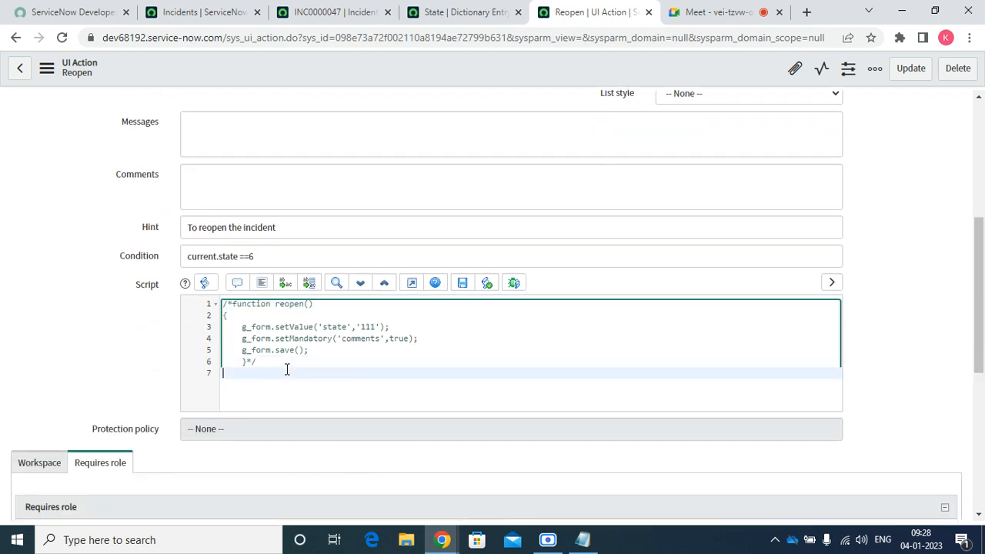
text(current)
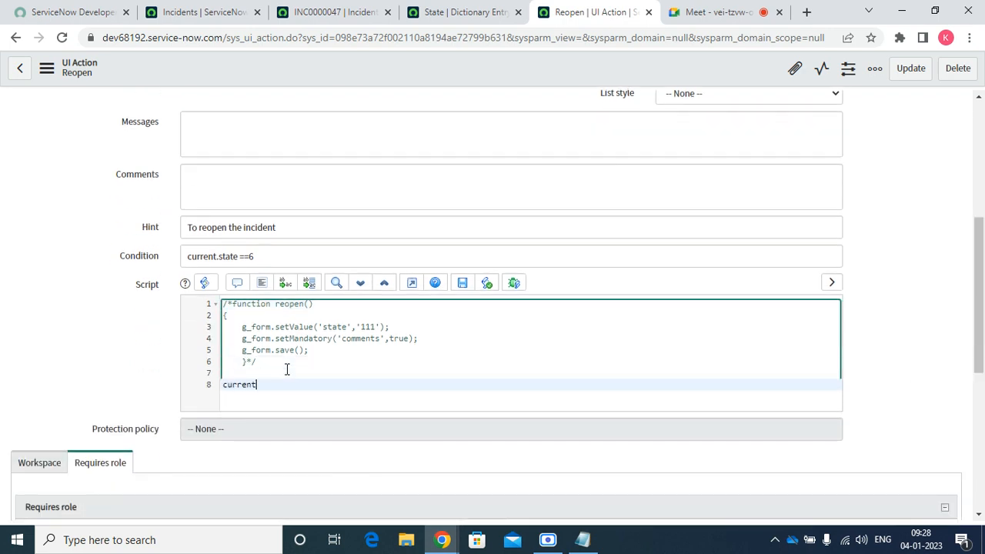
text(.state= '111';)
key(Return)
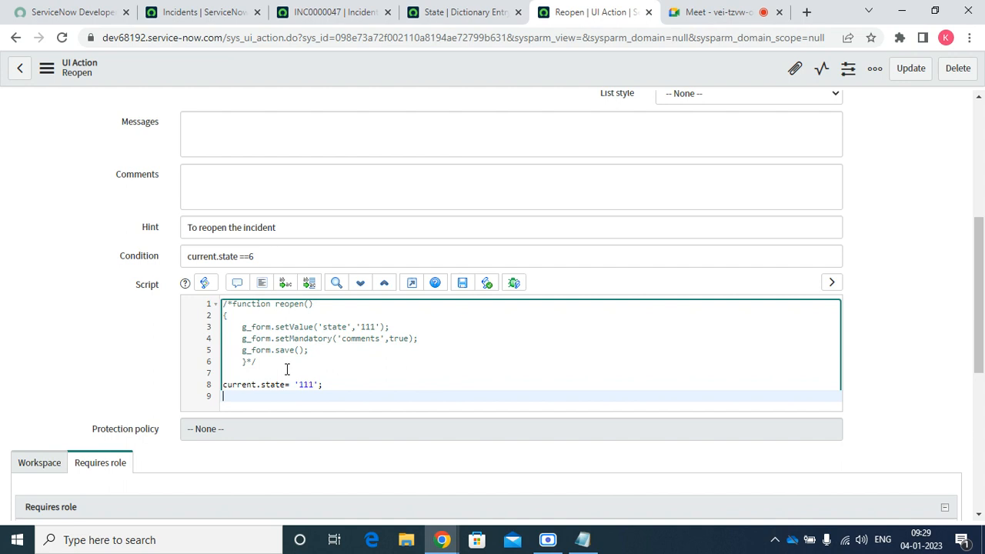
Start an if (current.comments==) block with its opening brace on the next line
text(if)
text(())
text(current)
text(,comment)
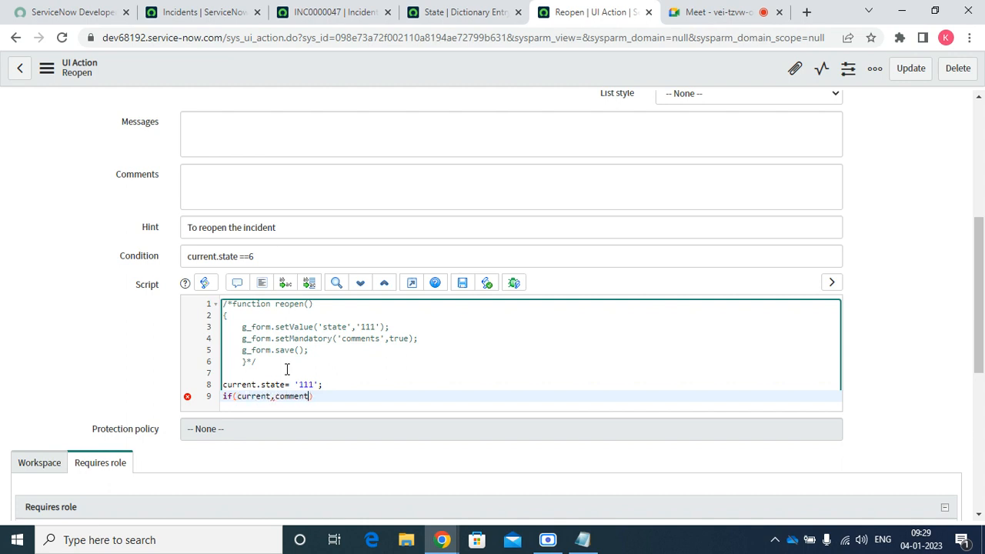
text(s)
key(BackSpace)
text(s==)
key(End)
key(Return)
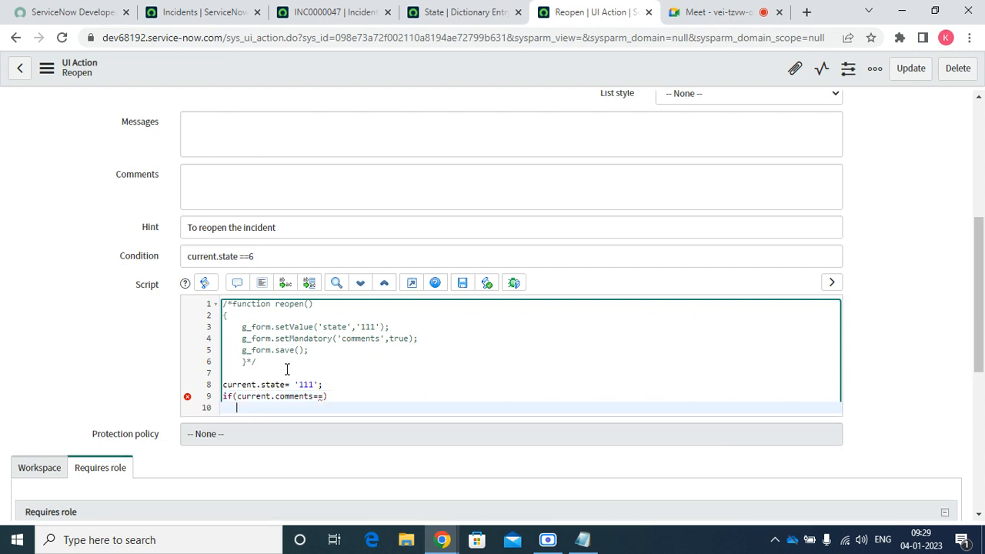
text({)
key(Return)
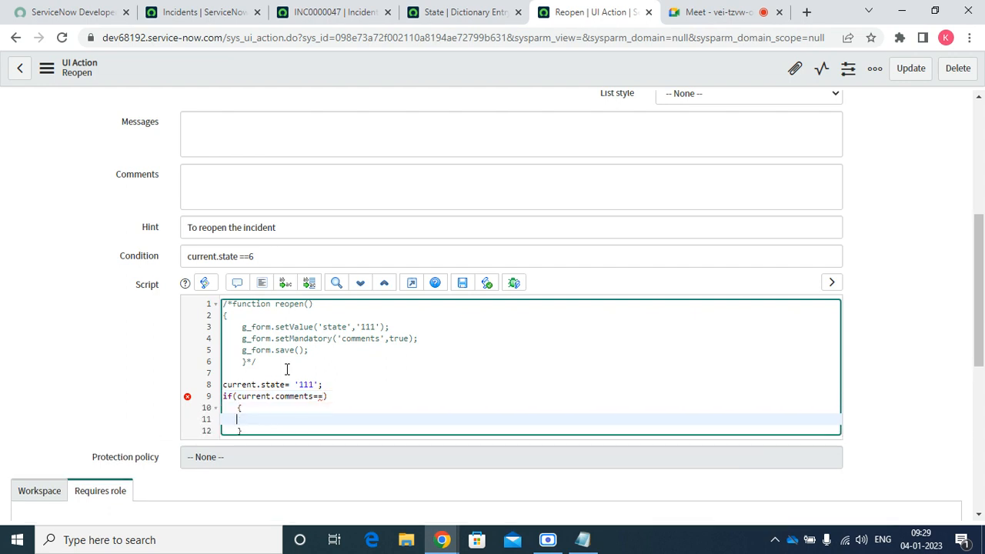
key(Up)
key(Up)
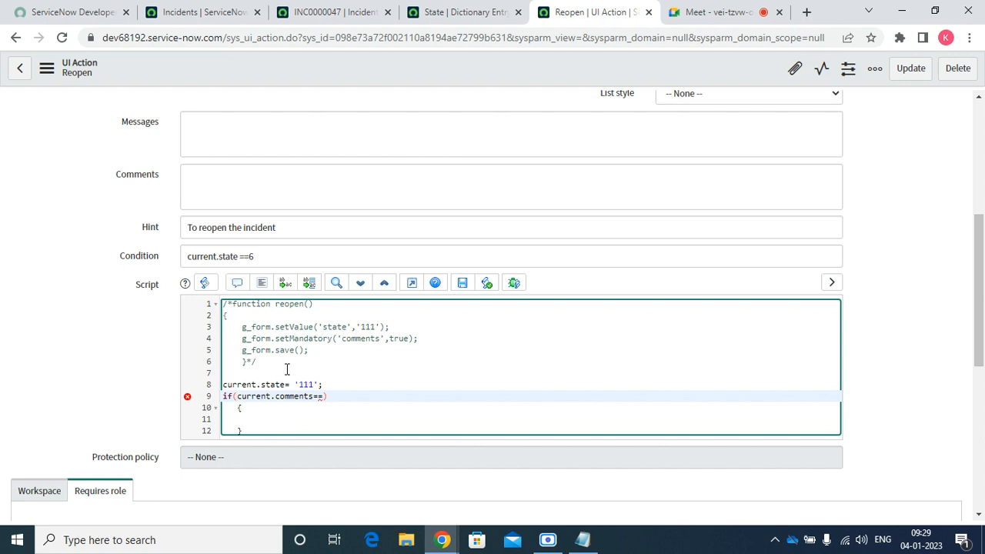
key(Right)
key(Right)
key(Right)
key(Right)
key(Right)
key(Right)
key(Right)
key(Right)
key(Right)
key(Right)
key(Right)
key(Right)
key(Right)
key(Right)
key(Right)
key(Right)
Complete the condition as current.comments=='' and begin gs.addErrorMessage() inside the block
text('')
key(Down)
key(Down)
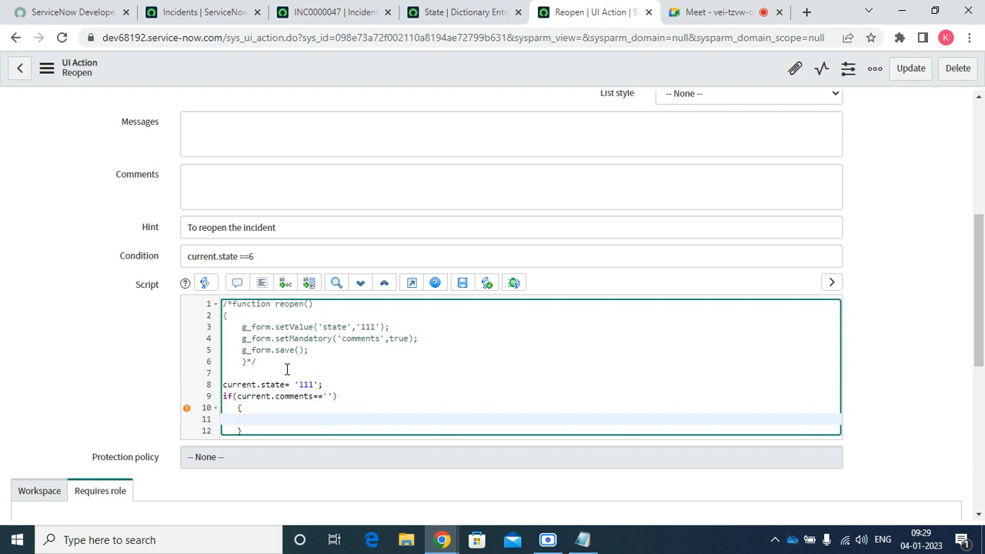
text(gs.addErrorMessge)
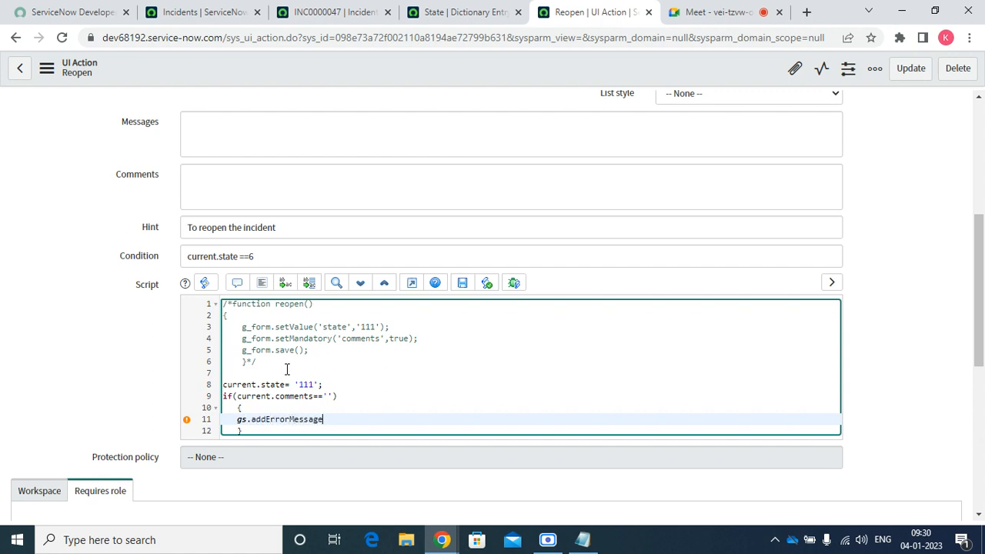
text(('Comments should be manda)
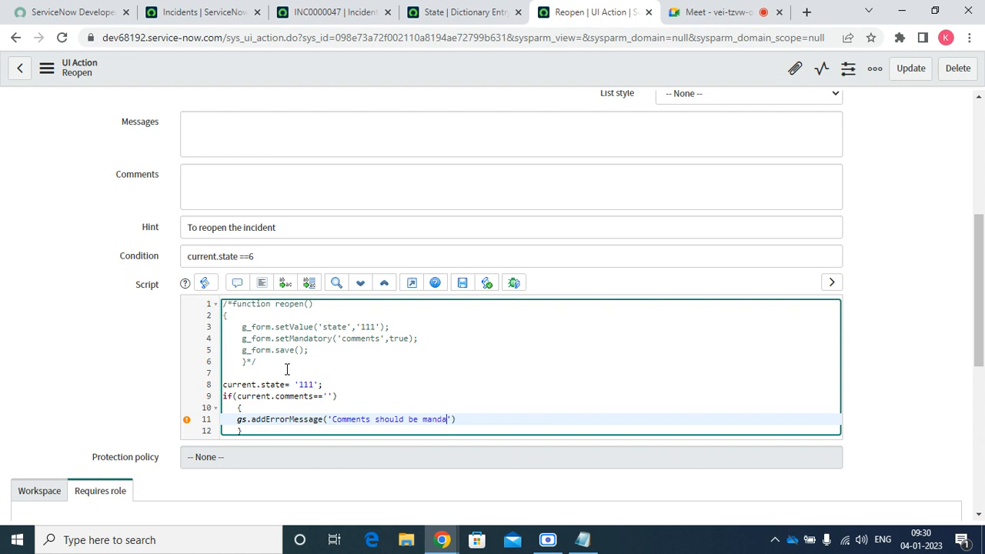
Write the message 'Comments should be mandatory when the user reopen the incident' and end the statement
text(tory whn)
key(BackSpace)
key(BackSpace)
text(en the user)
key(BackSpace)
key(BackSpace)
key(BackSpace)
key(BackSpace)
key(BackSpace)
text(user)
key(BackSpace)
text(r rea)
key(BackSpace)
text(open the )
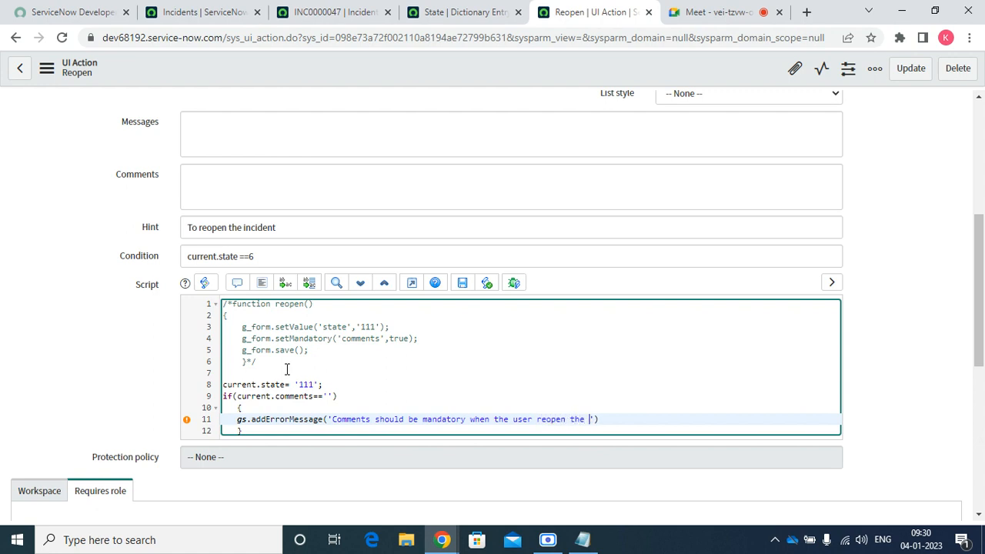
text(nic)
key(BackSpace)
key(BackSpace)
key(BackSpace)
text(incident)
key(Right)
key(Right)
text(;)
Add current.update(); on a new line after the if block
key(Down)
key(Return)
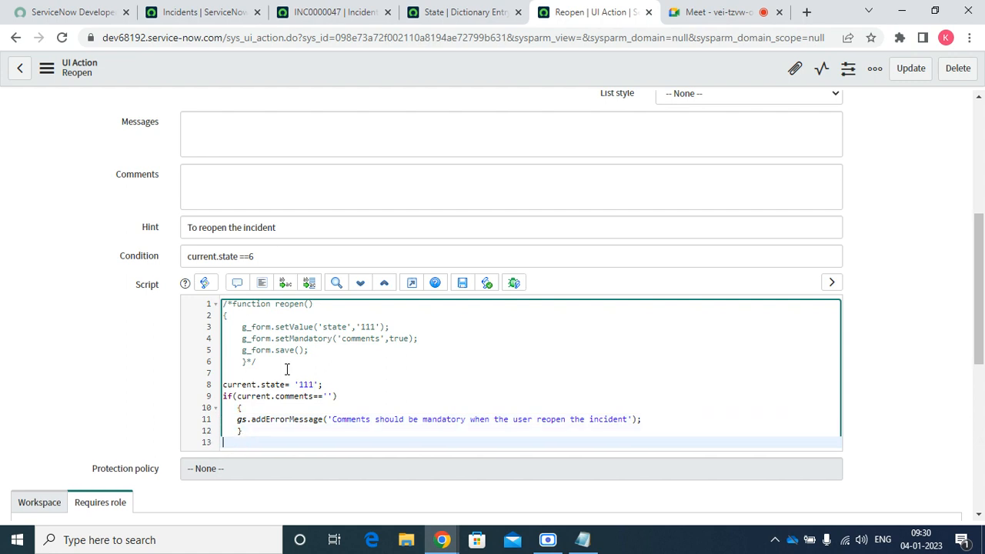
text(current.update();)
Save the Reopen UI Action record from the form header's context menu
right_click(424, 73)
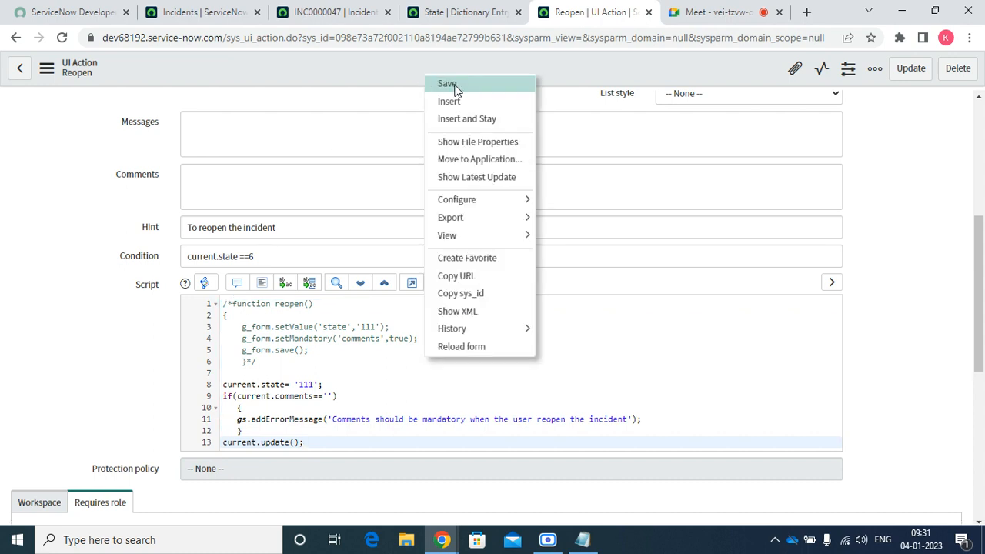
click(448, 83)
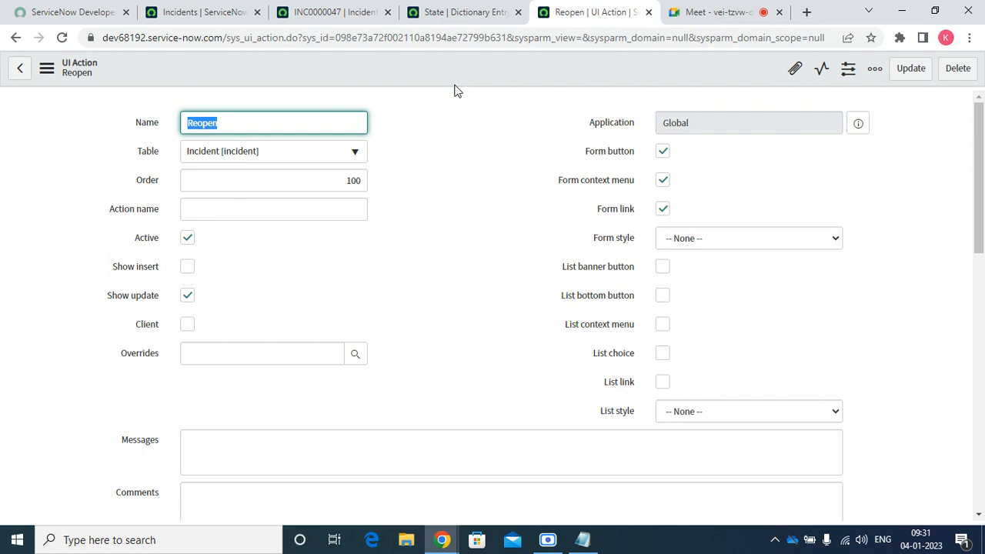
Reload incident INC0000047, set its State to Resolved, and save it
click(360, 13)
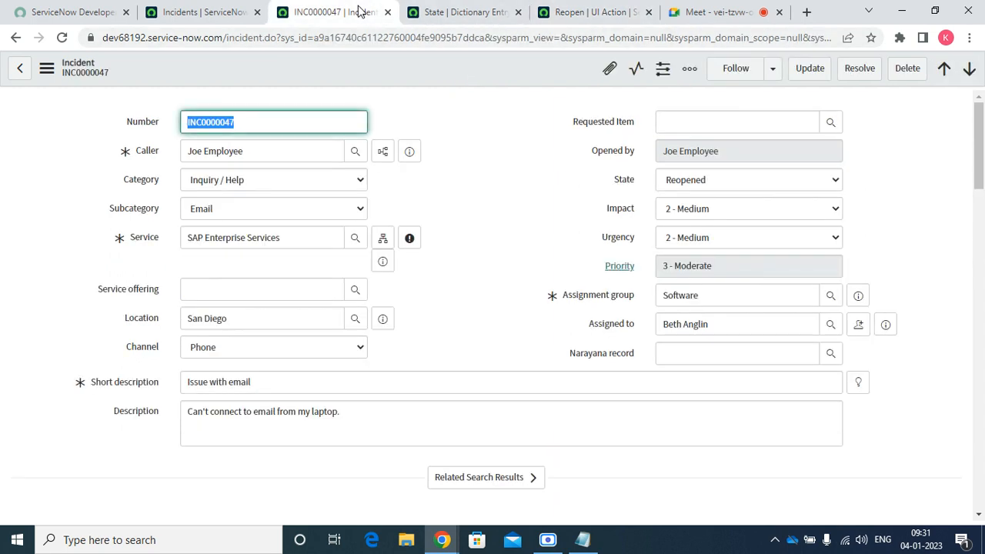
click(63, 38)
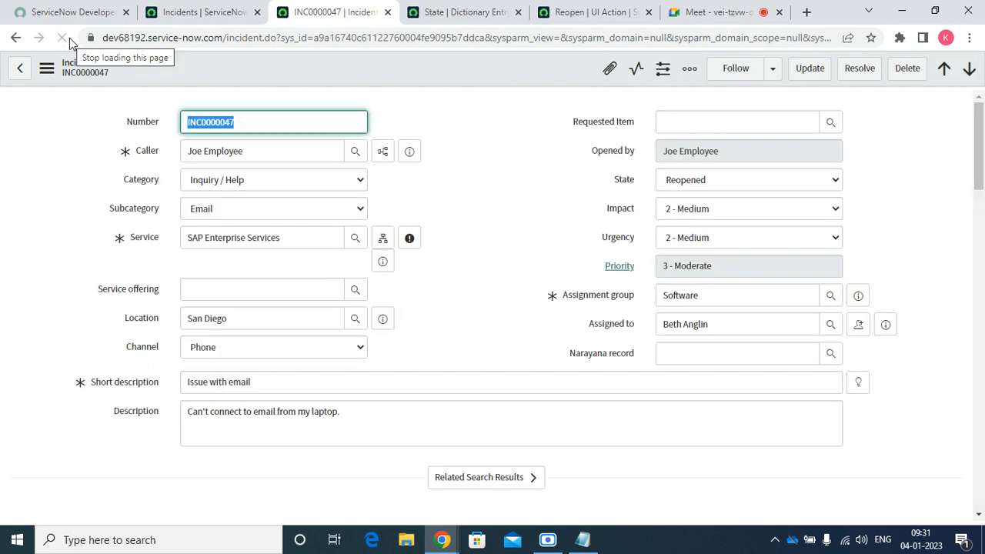
click(685, 186)
key(Up)
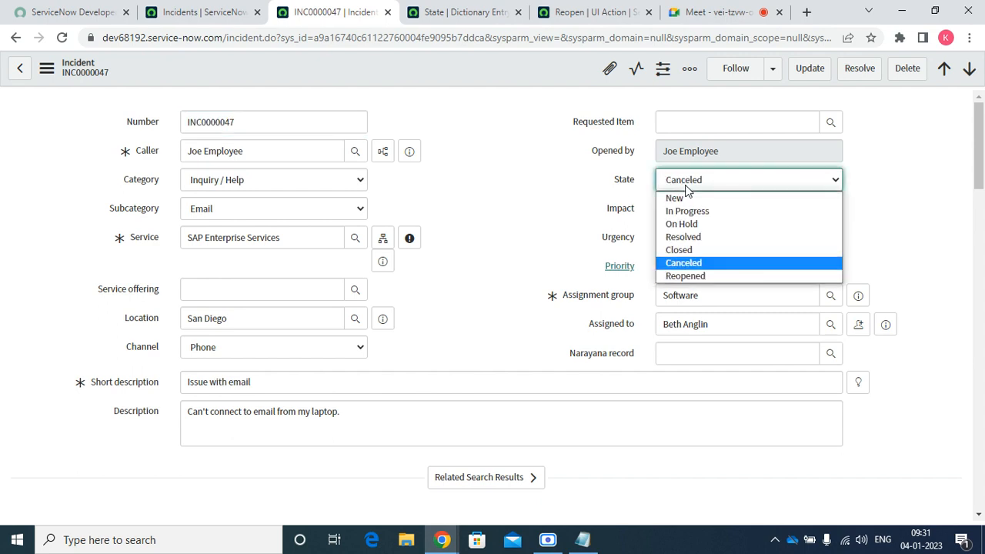
key(Up)
key(Up)
key(Return)
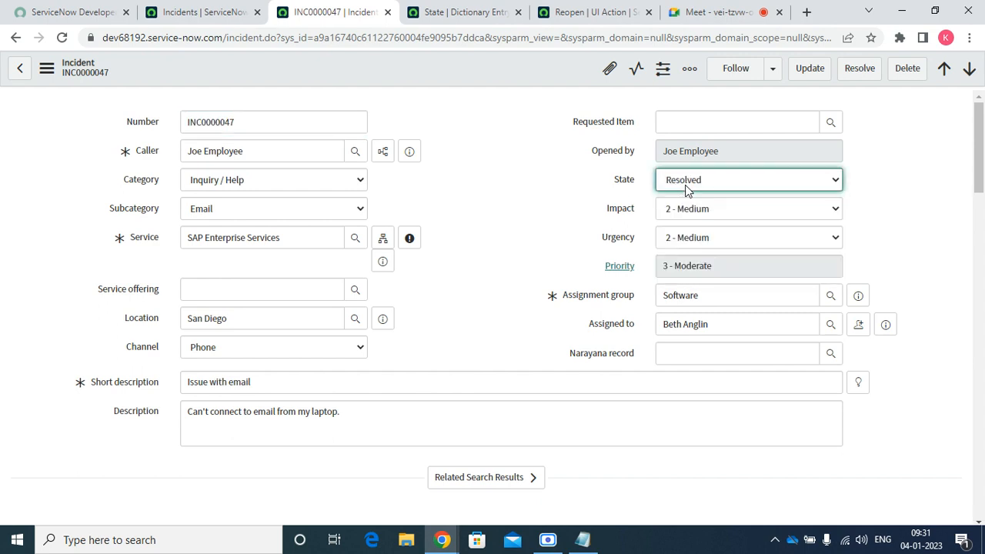
right_click(391, 66)
click(409, 73)
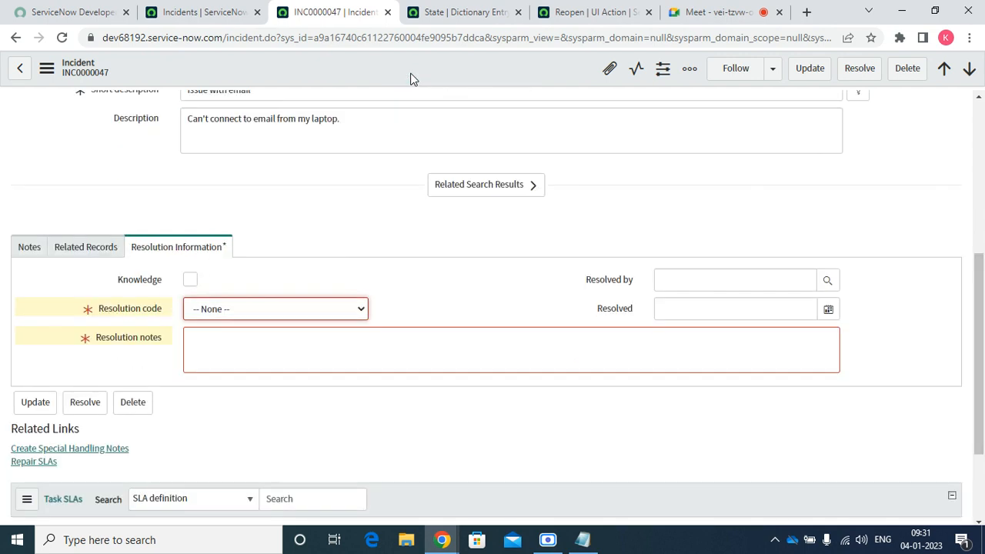
Choose resolution code Solved (Work Around), clear the invalid Resolved by entry, add resolution notes, and save
click(236, 306)
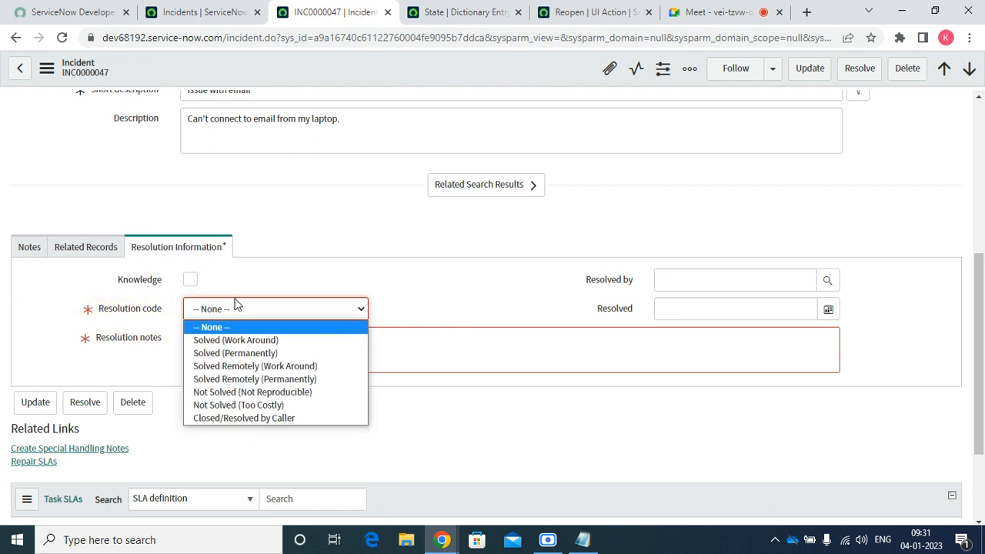
key(Down)
key(Return)
key(Tab)
text(l;)
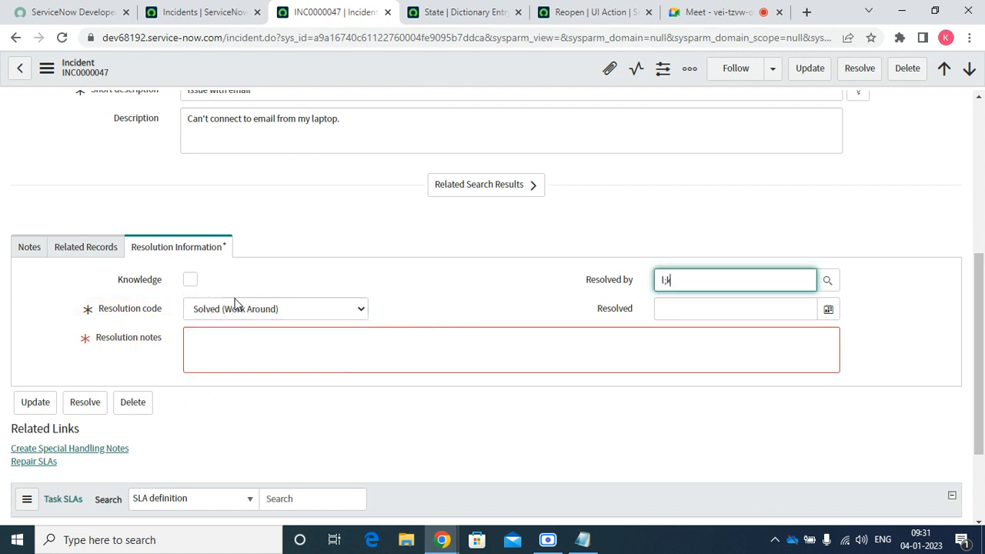
text(k)
key(Tab)
key(Tab)
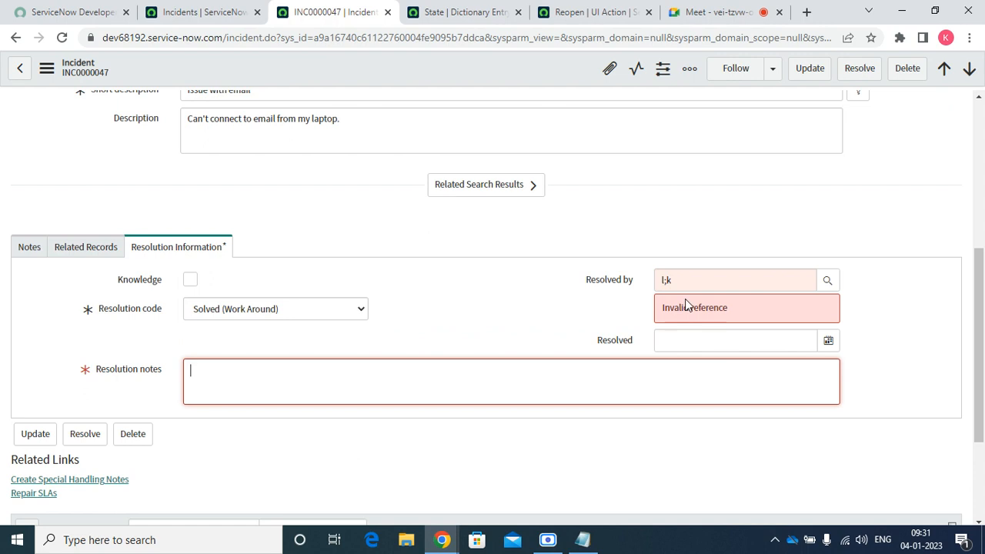
triple_click(684, 270)
key(BackSpace)
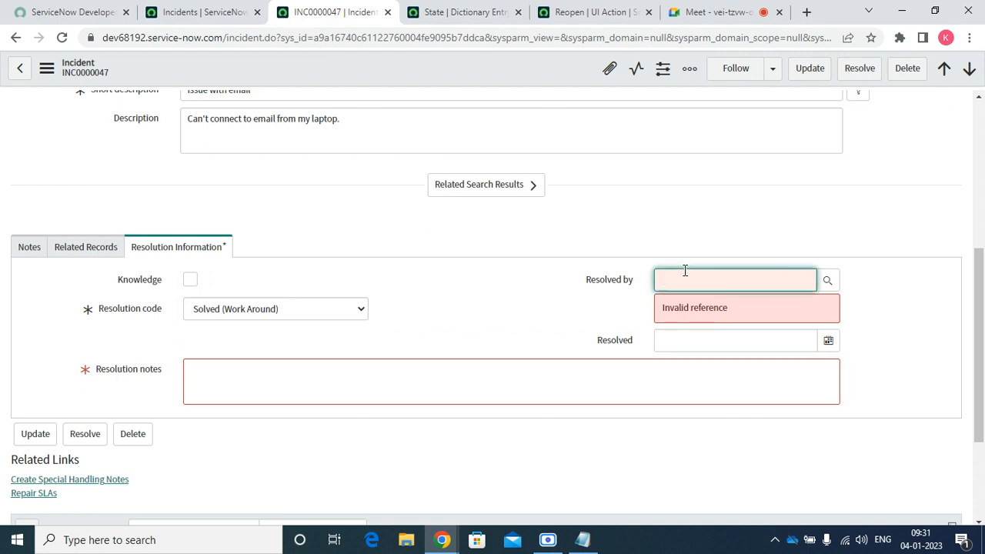
click(513, 387)
text(.,kjh)
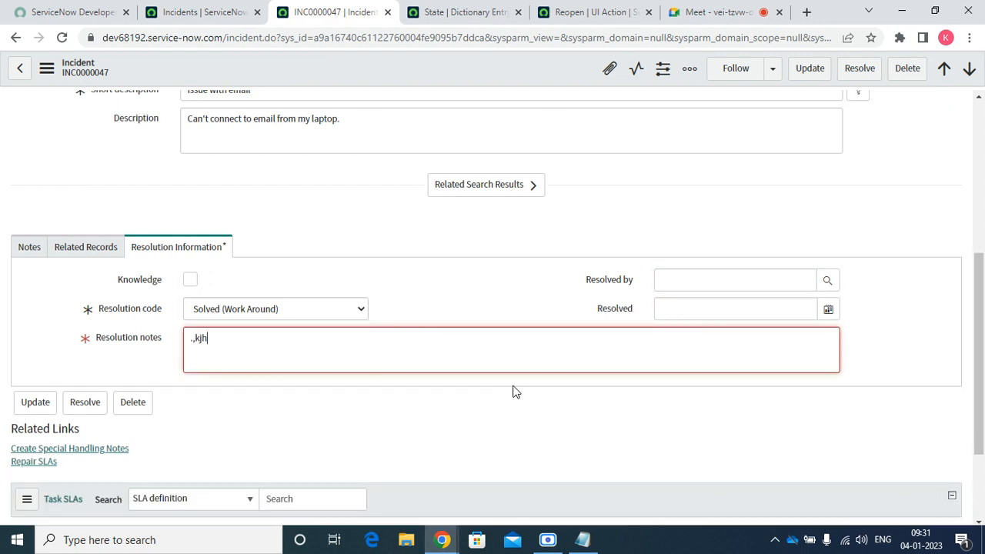
right_click(434, 66)
click(458, 73)
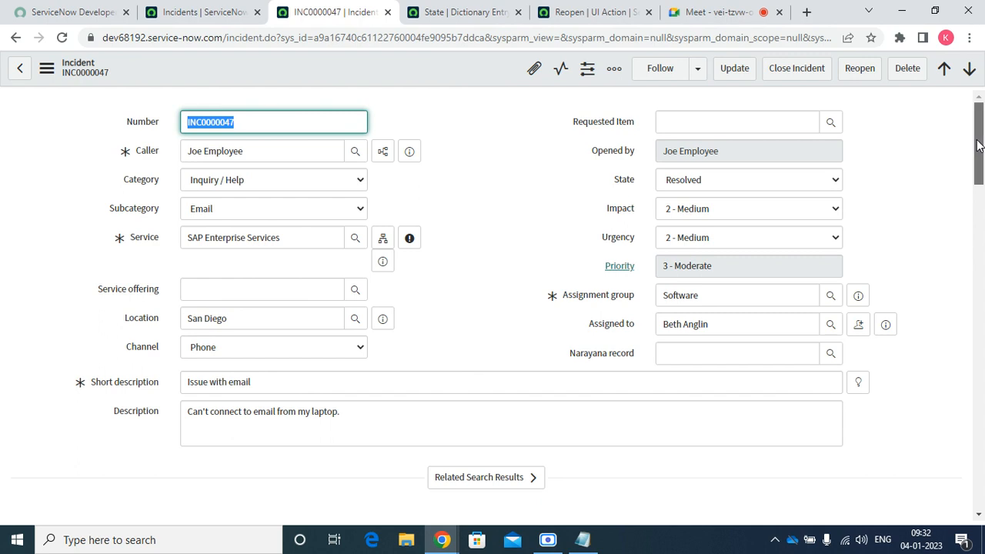
Reopen INC0000047 with empty comments to see the error, then go back and reload to check its State
mouse_move(978, 146)
mouse_down()
mouse_move(981, 245)
mouse_move(976, 134)
mouse_up()
click(859, 71)
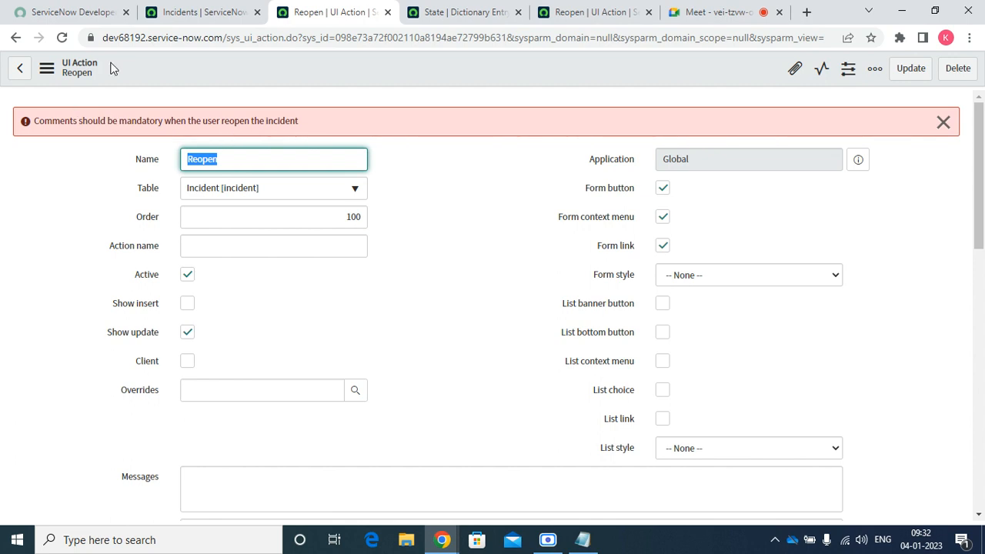
click(16, 38)
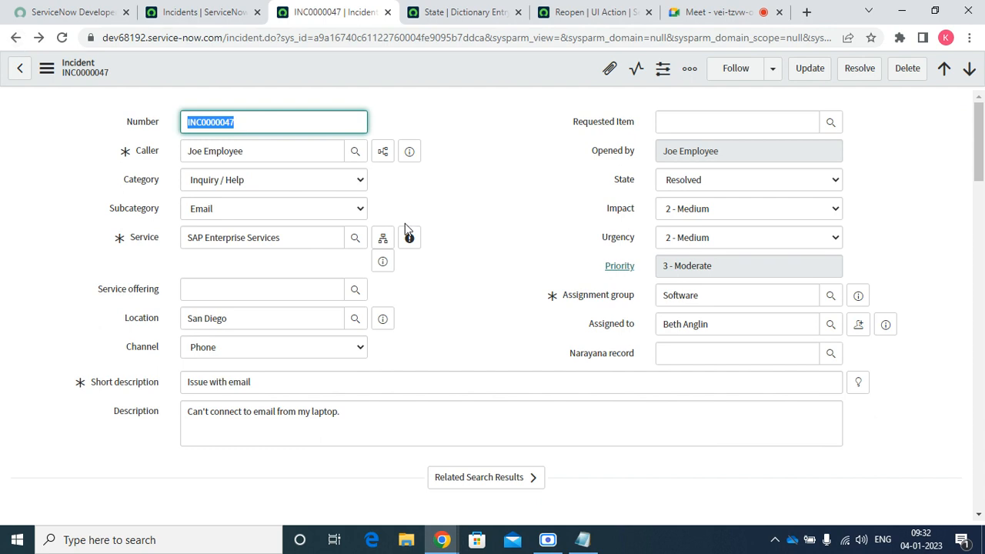
click(680, 180)
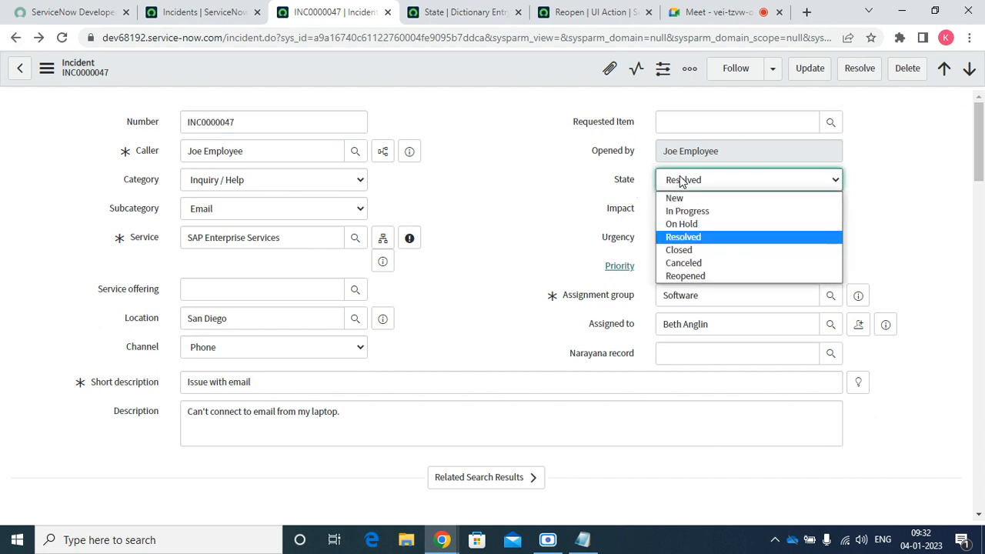
click(696, 238)
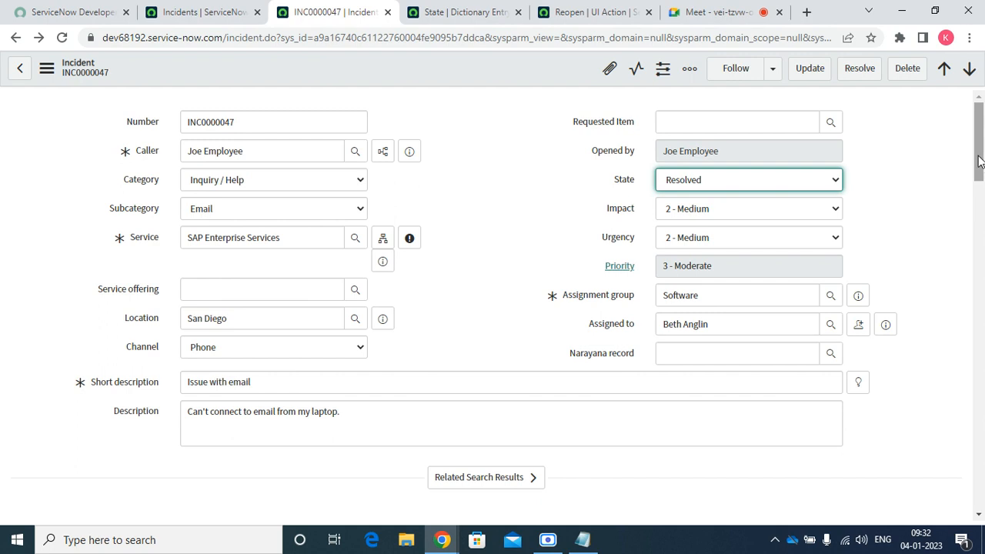
click(62, 40)
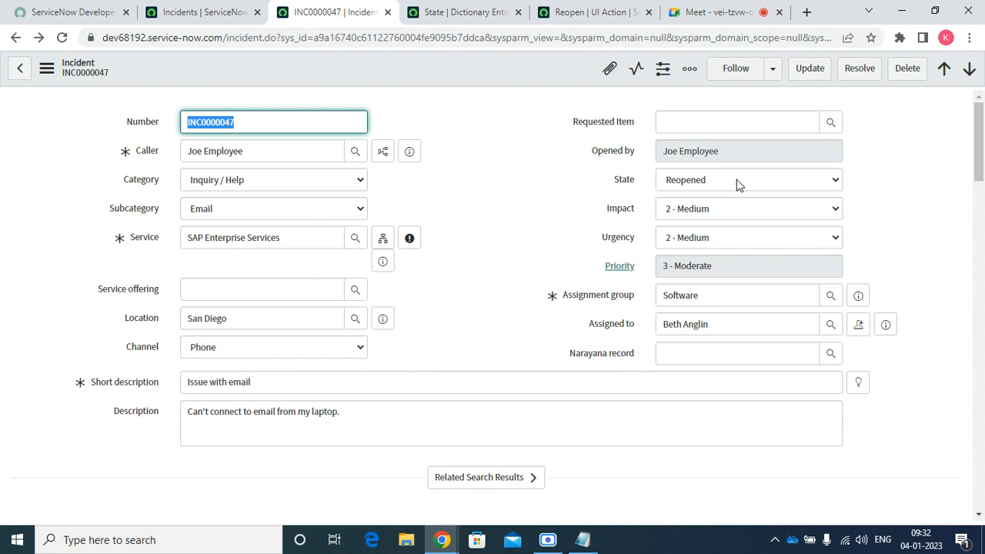
drag(976, 147, 908, 208)
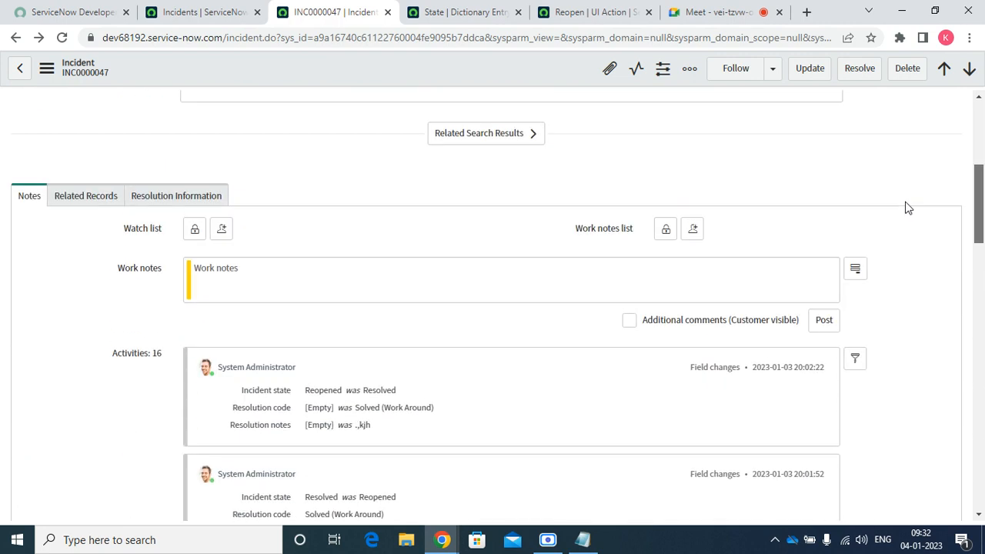
In the Reopen UI Action script, delete the half-typed 'if(cu)' and the current.state = '111' line
click(469, 13)
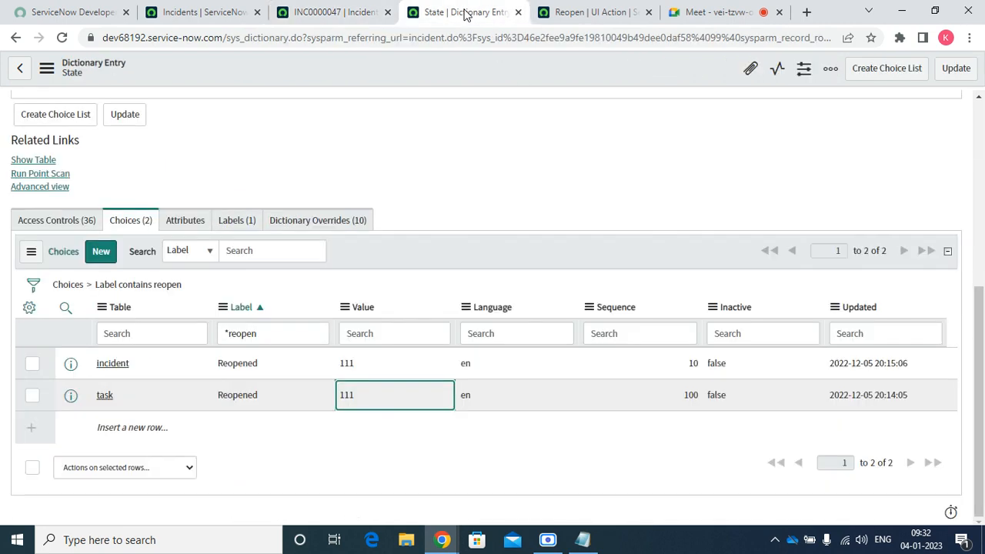
click(577, 17)
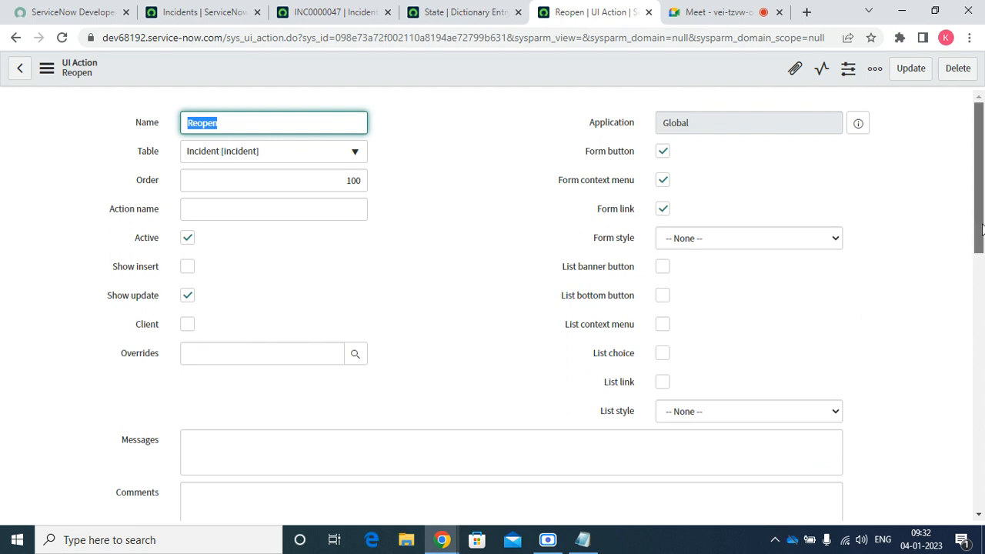
drag(980, 235, 978, 367)
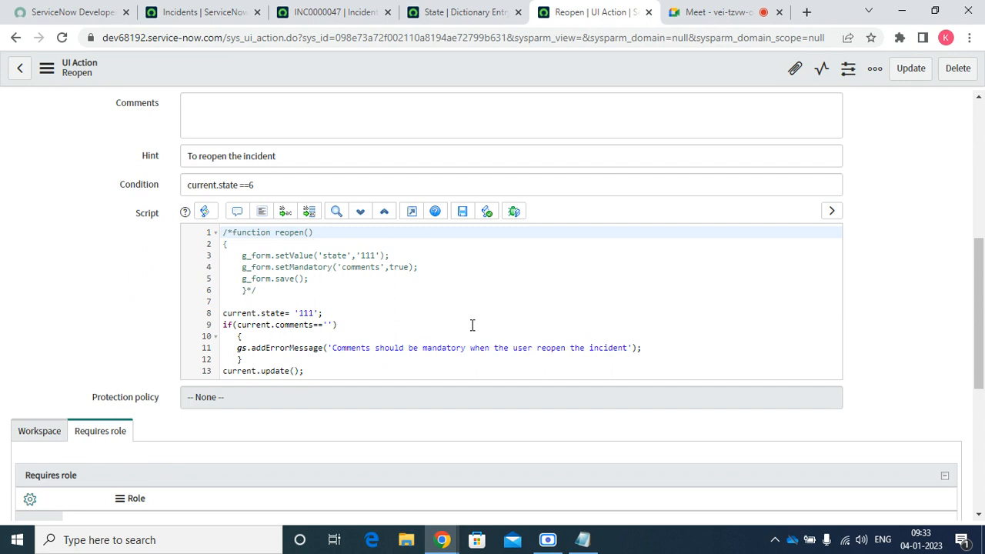
click(311, 370)
drag(312, 370, 222, 370)
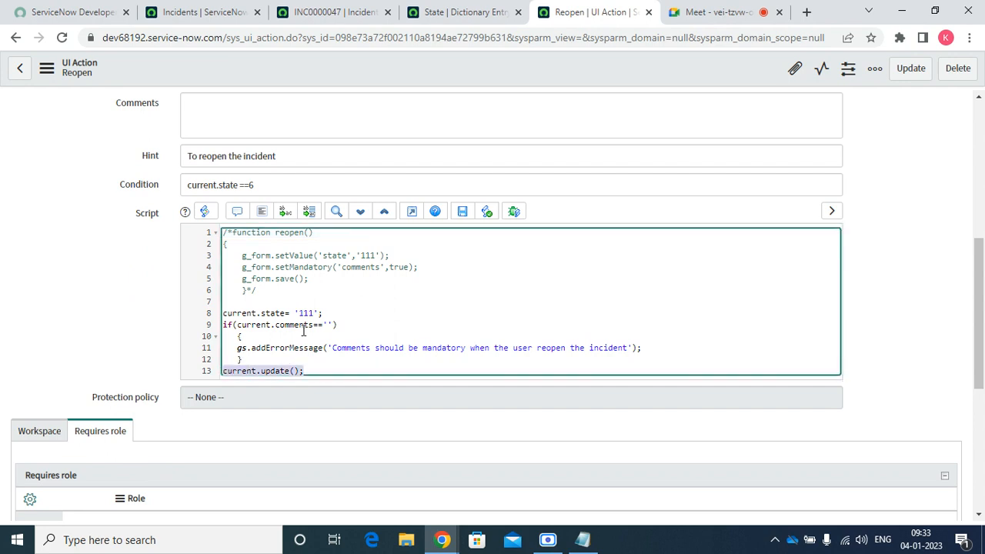
click(337, 313)
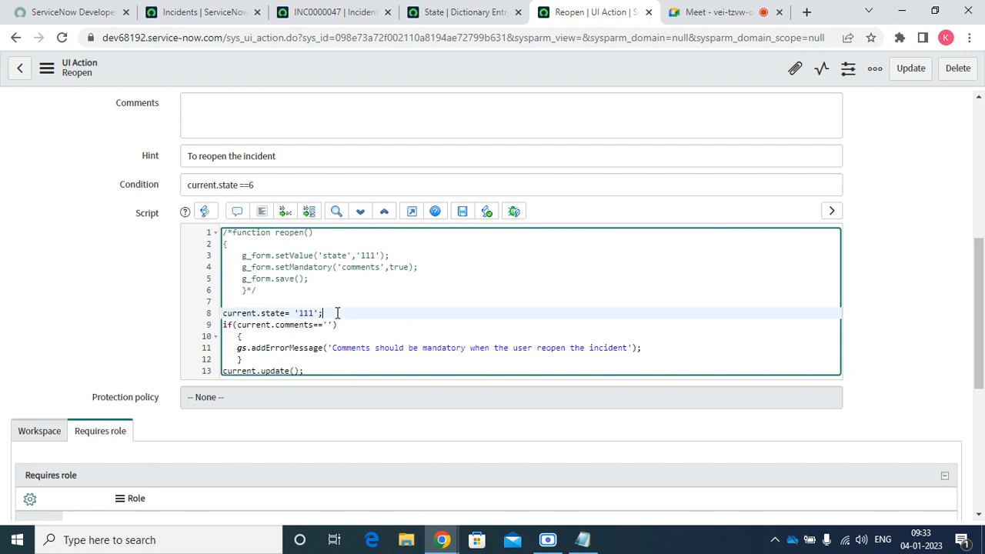
key(Up)
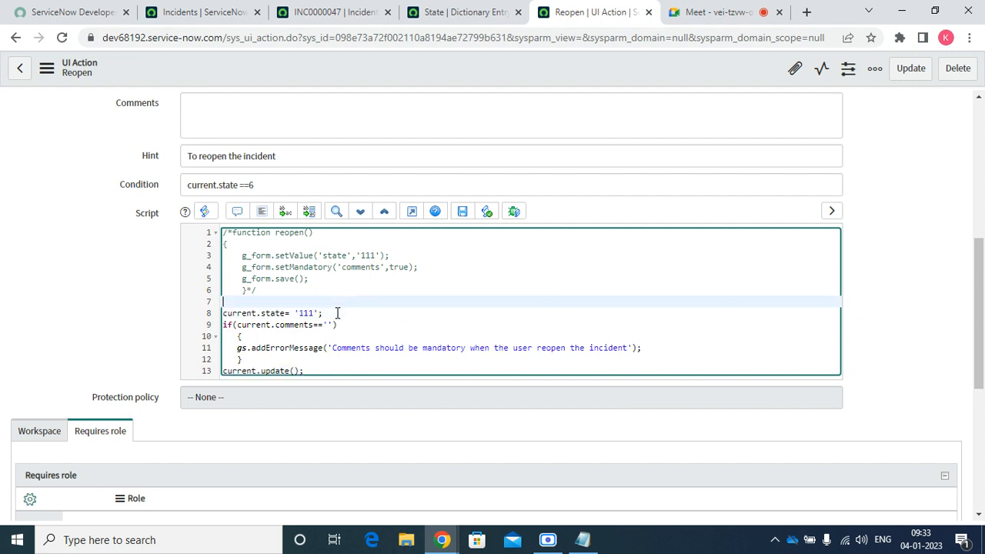
text(if(cu)
key(BackSpace)
key(BackSpace)
key(BackSpace)
key(BackSpace)
key(BackSpace)
key(BackSpace)
key(Delete)
key(Delete)
key(Delete)
key(Delete)
key(Delete)
key(Delete)
key(Delete)
key(Delete)
key(Delete)
key(Delete)
key(Delete)
key(Delete)
key(Delete)
key(Delete)
key(Delete)
key(Delete)
key(Delete)
key(Delete)
key(Delete)
key(Delete)
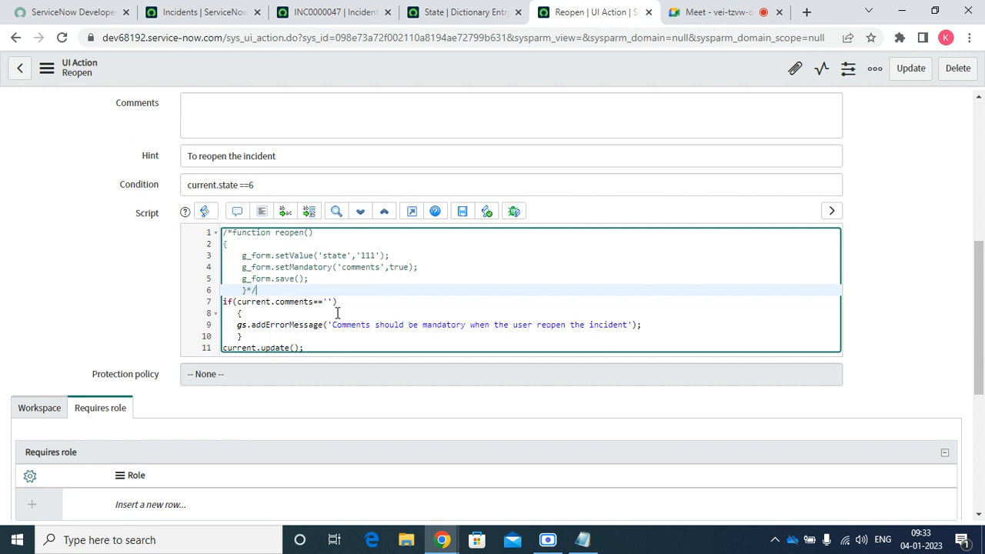
After the if block, start an else if (current.comments!='') branch with an opening brace
click(245, 338)
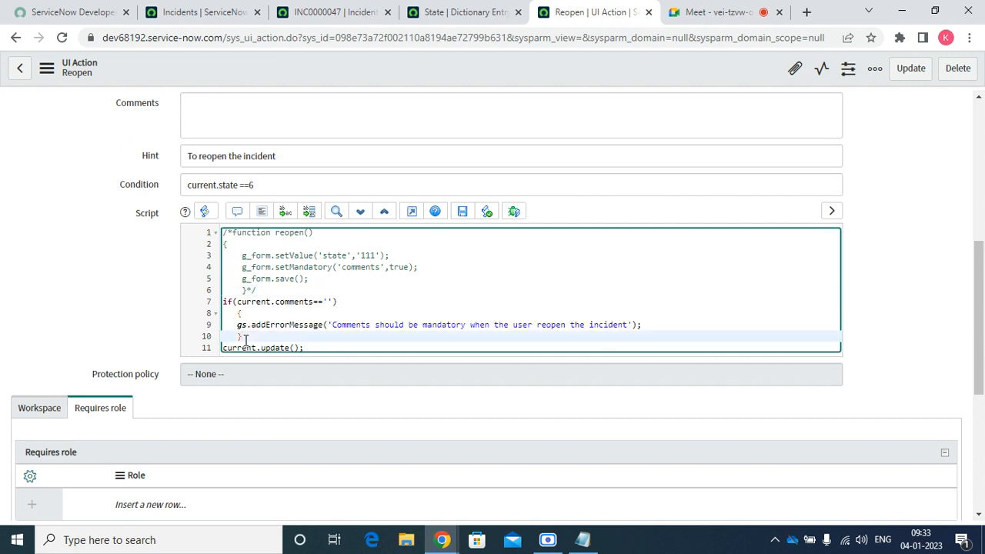
key(Return)
text(else)
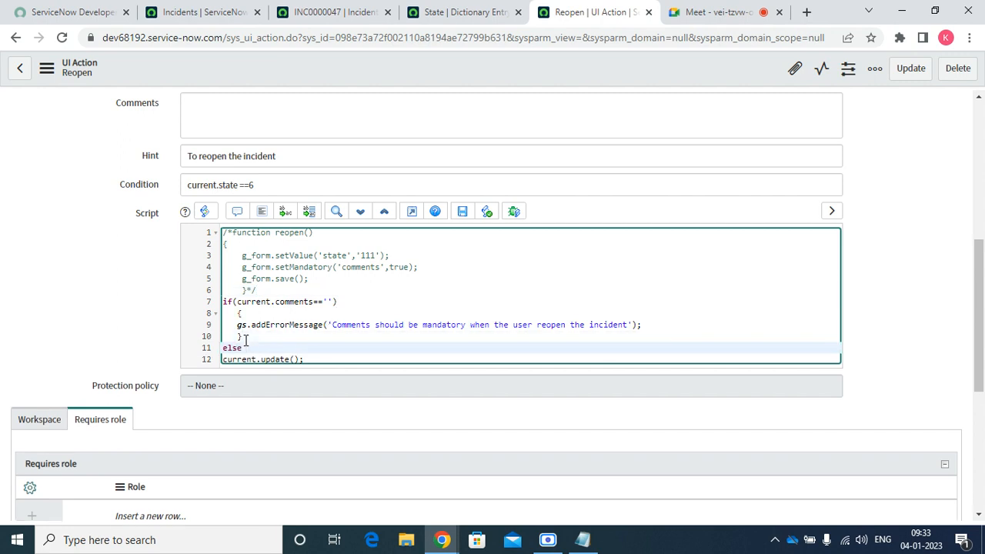
text( if(c)
text(urrent,comments!=)
key(Return)
text({)
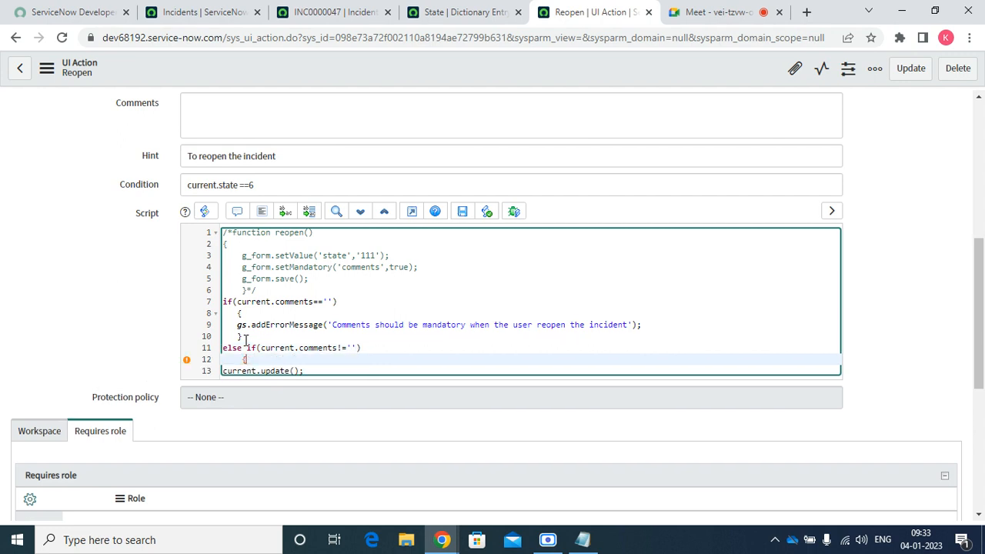
text(currnet)
key(BackSpace)
key(BackSpace)
key(BackSpace)
key(BackSpace)
key(BackSpace)
key(BackSpace)
key(BackSpace)
Inside the branch add current.state ='111';, close the brace, and indent current.update()
key(Return)
text(cur)
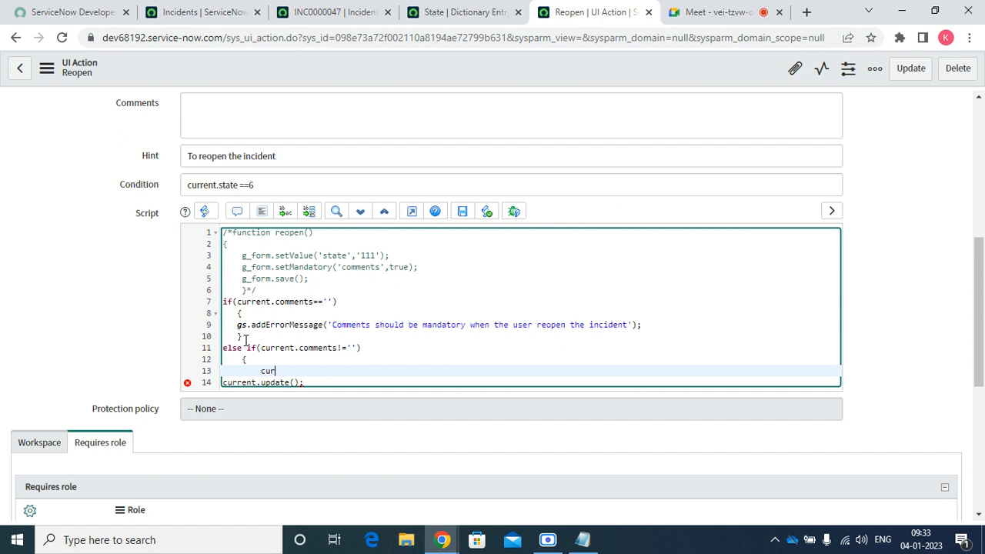
text(rent.state ='111)
key(BackSpace)
text(;)
key(Down)
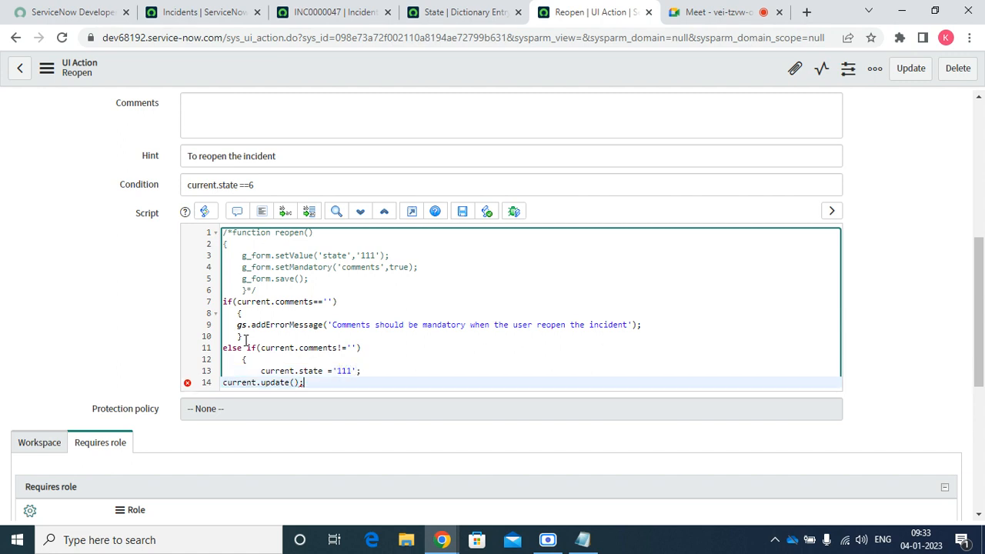
key(Return)
text(})
key(Return)
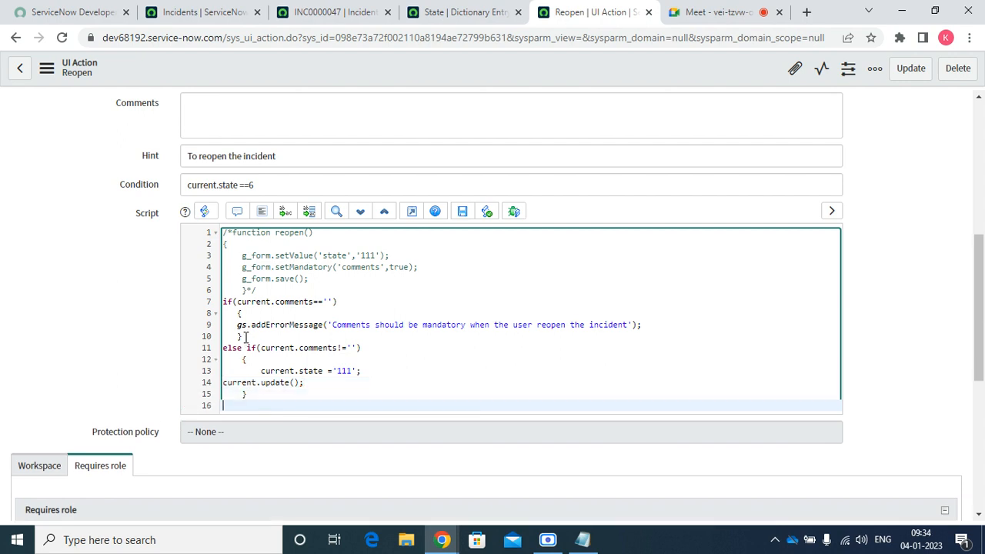
click(224, 382)
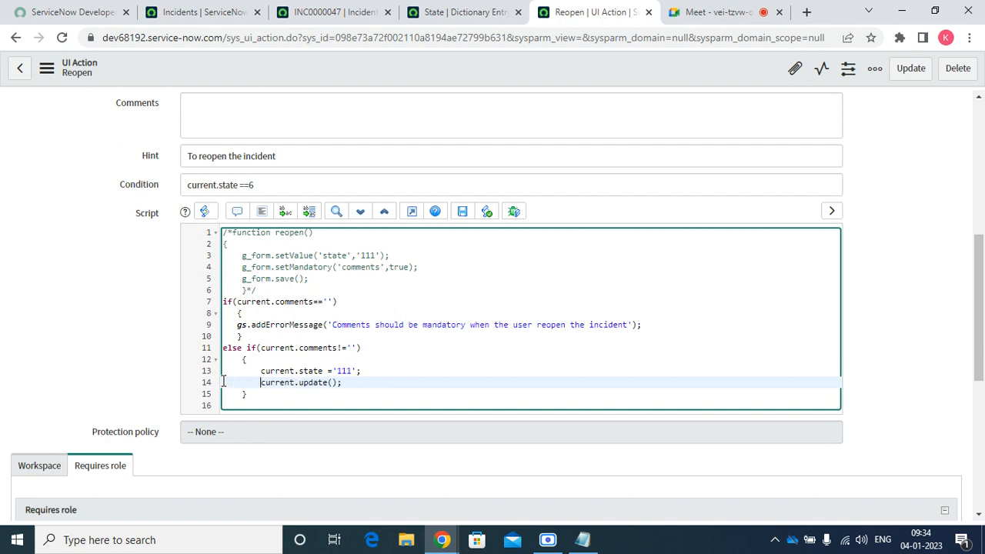
Save the Reopen UI Action and open INC0000052 from the incidents list in a new tab
right_click(437, 74)
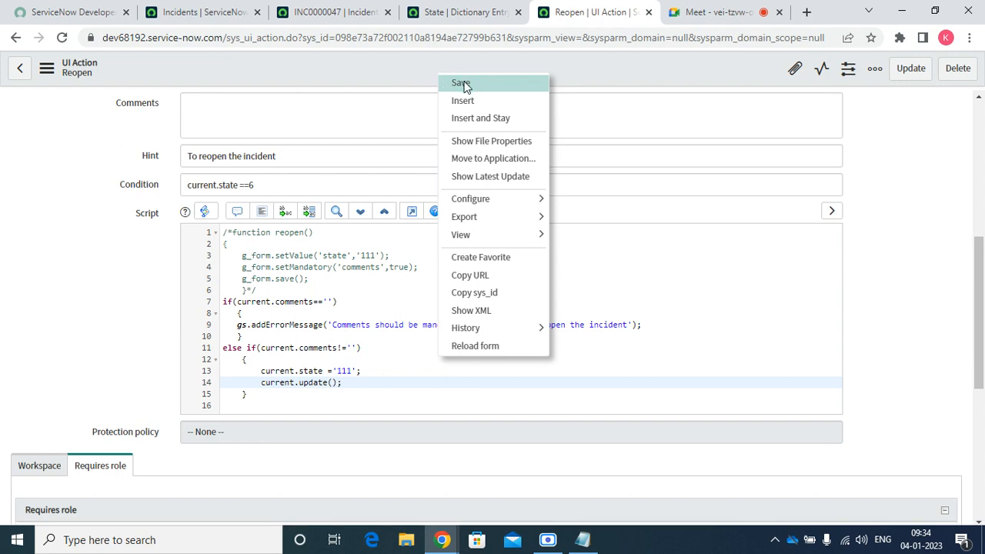
click(462, 83)
click(339, 11)
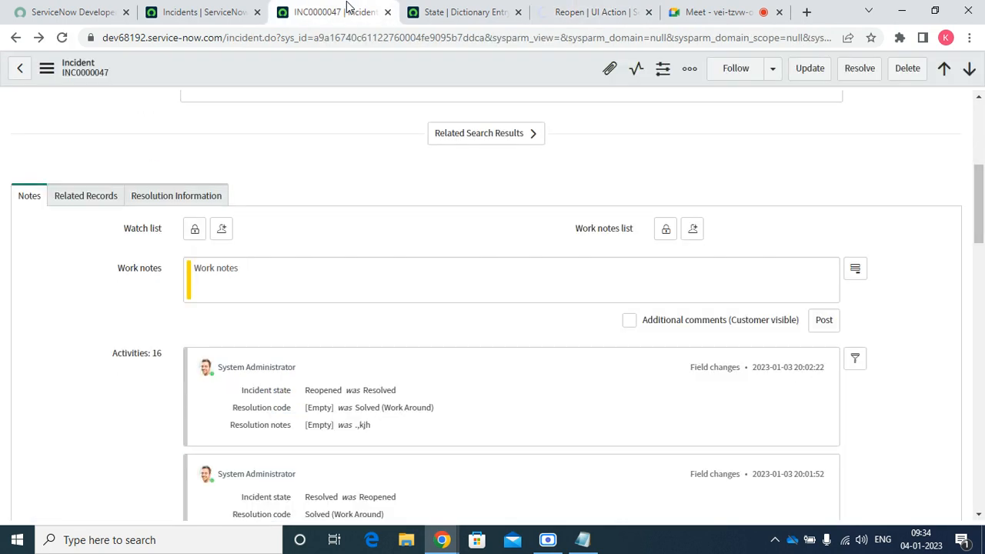
click(188, 12)
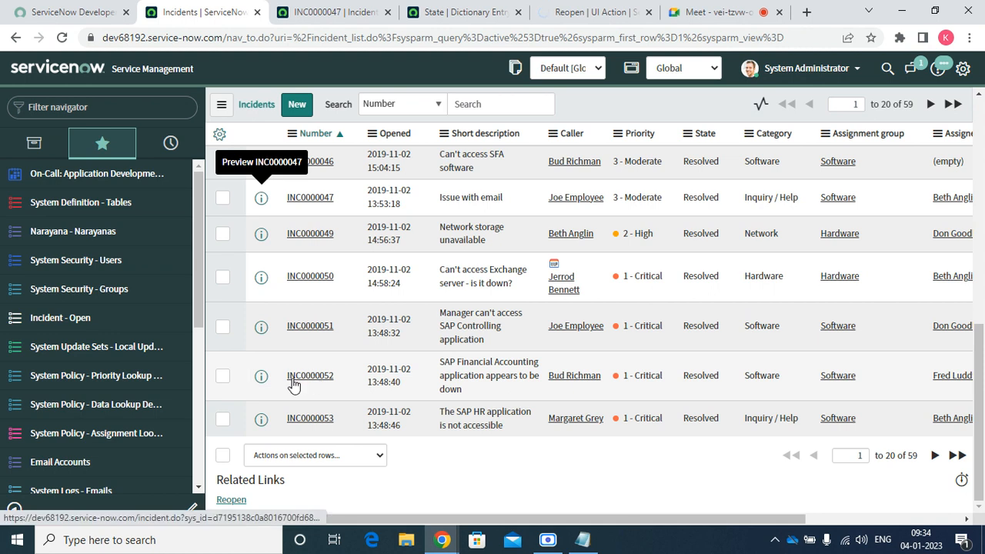
right_click(262, 382)
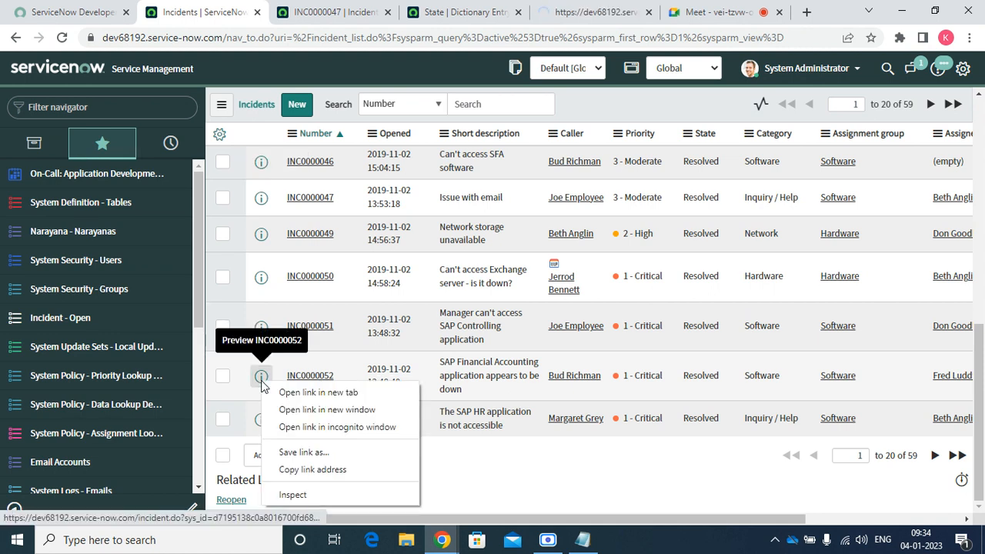
click(285, 392)
Close INC0000047, then reopen INC0000052 without comments, setting Service to SAP Enterprise Services
click(416, 8)
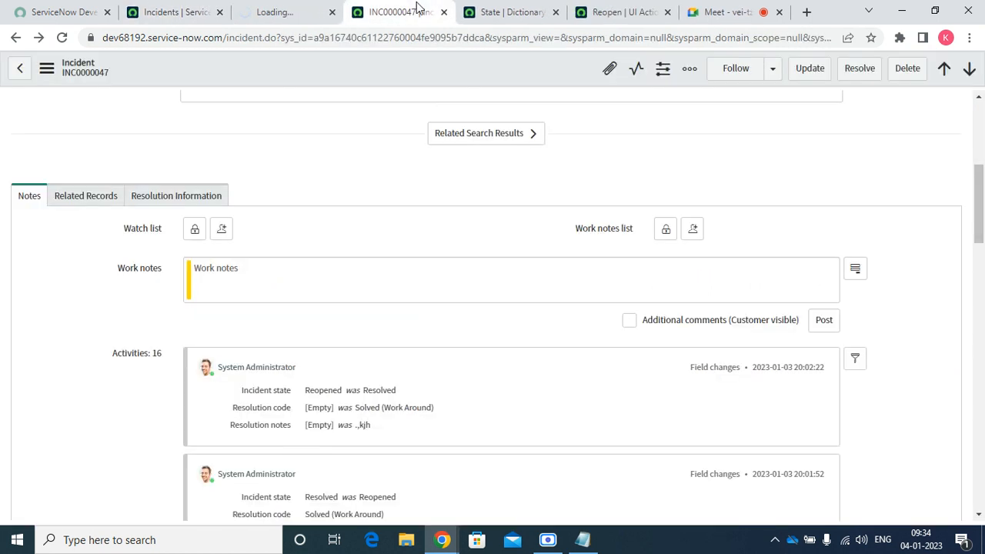
click(443, 12)
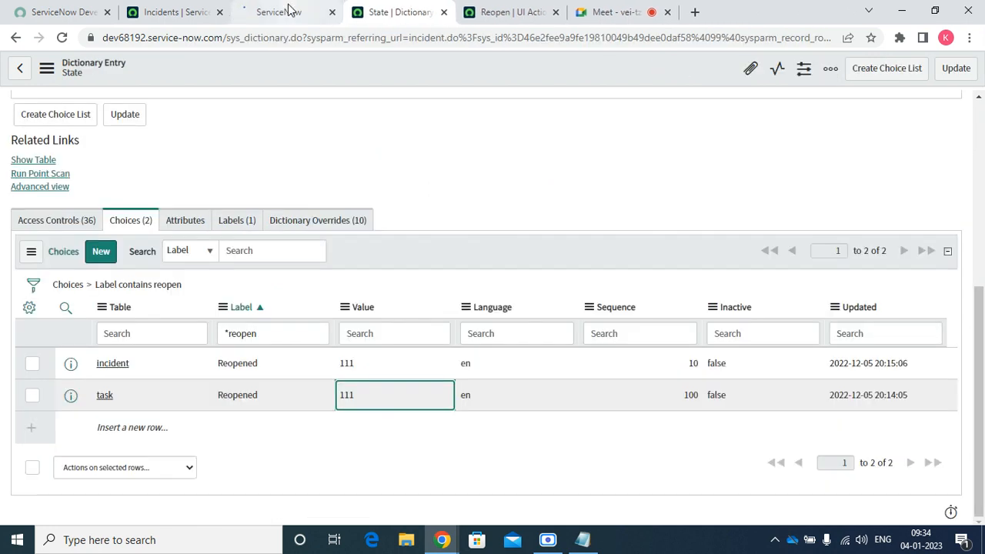
click(290, 12)
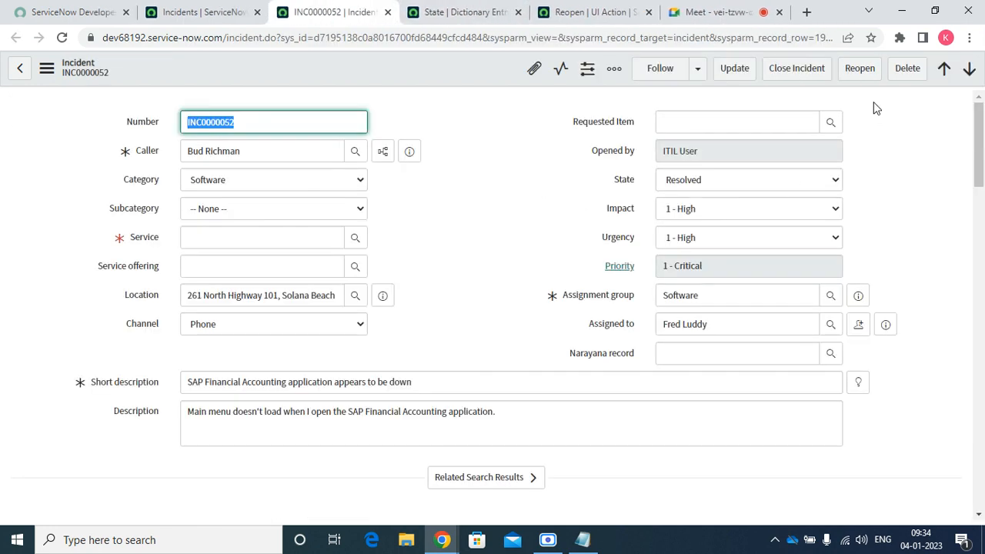
click(856, 74)
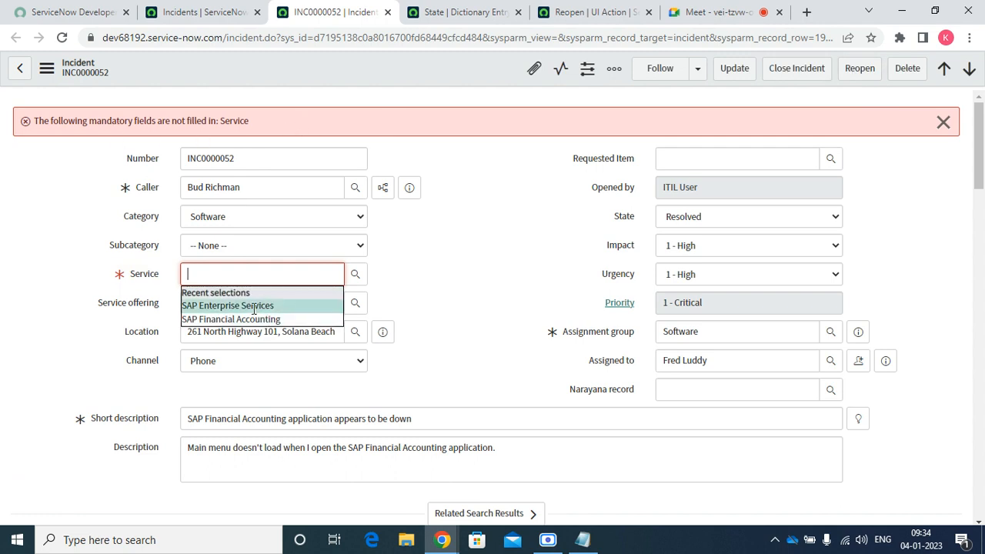
click(254, 306)
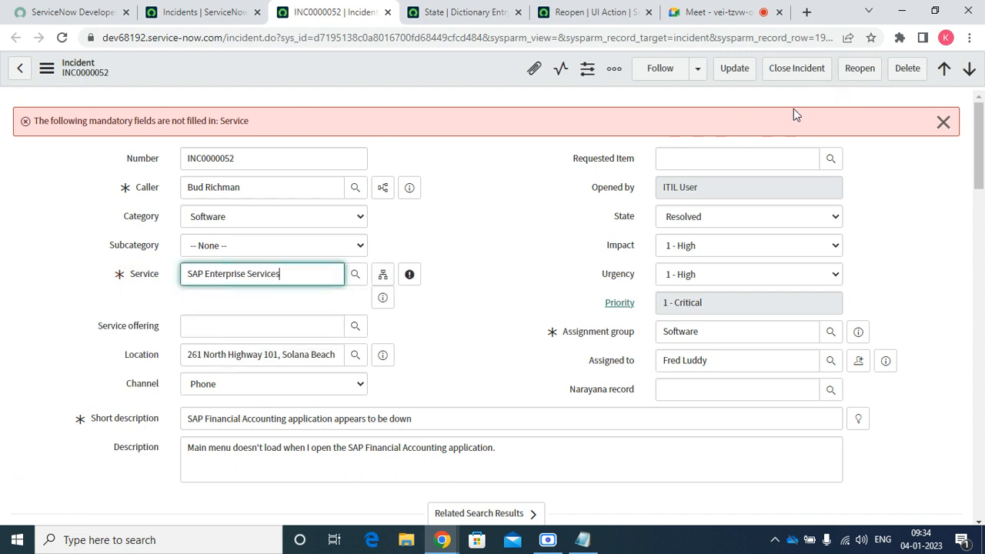
click(860, 75)
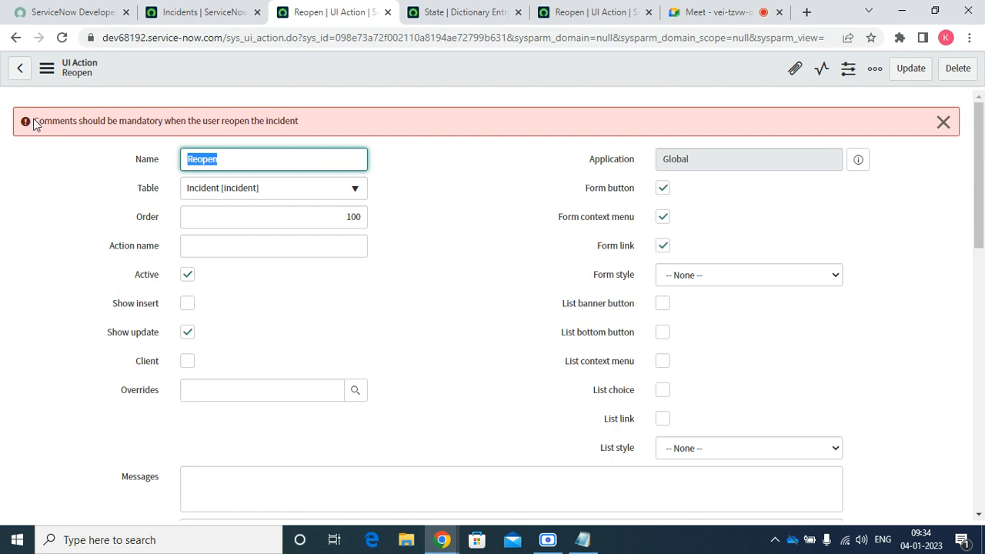
Return to the UI Actions list and close the detached Incidents window
drag(33, 120, 268, 98)
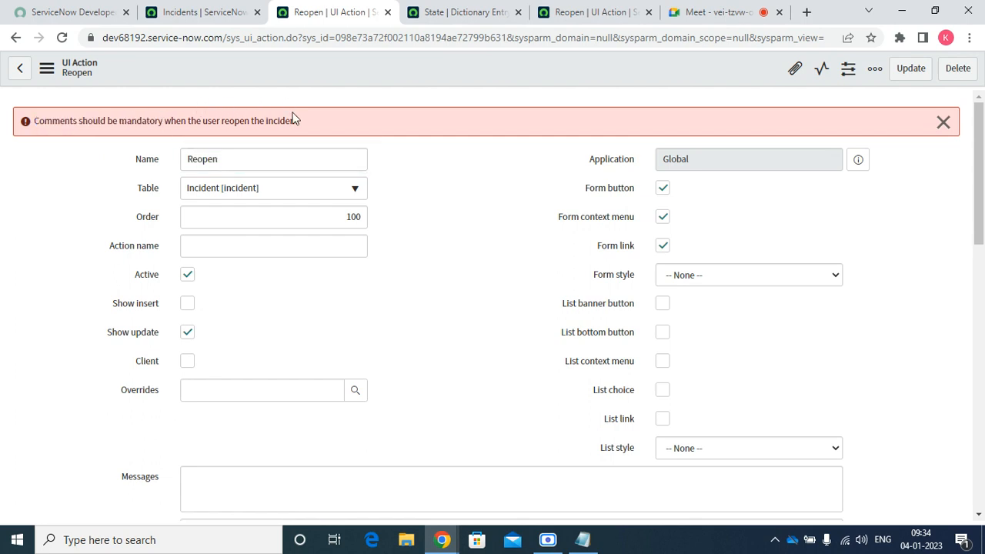
click(24, 70)
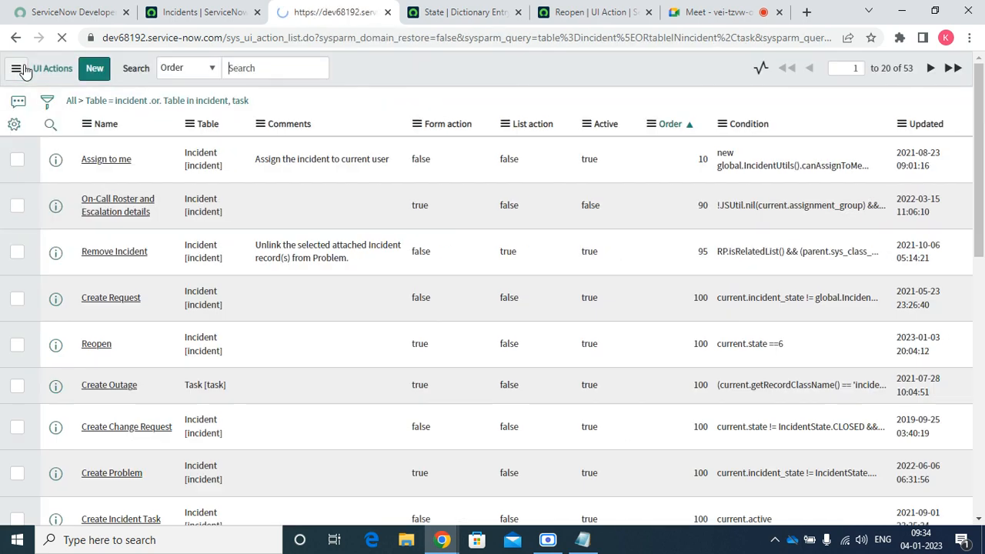
drag(176, 9, 166, 418)
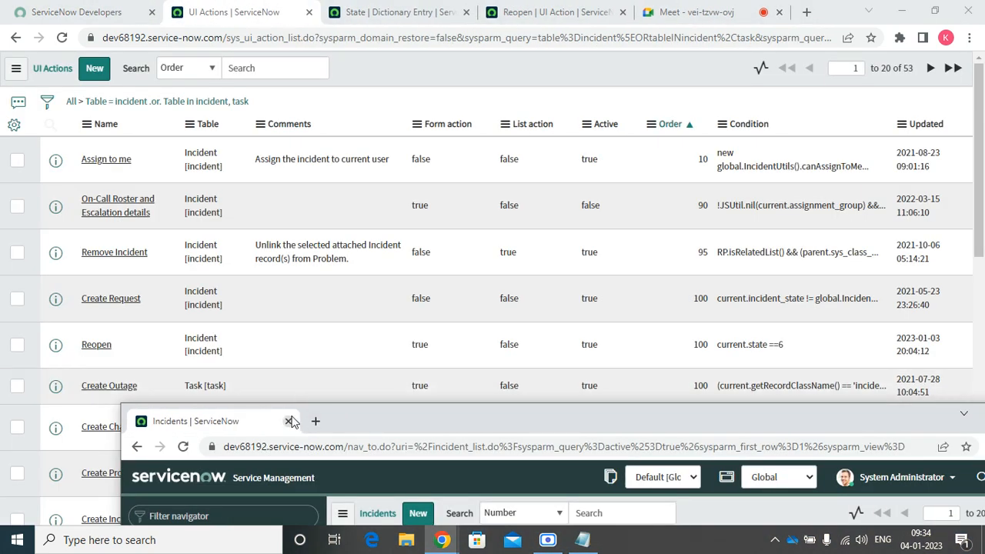
click(289, 422)
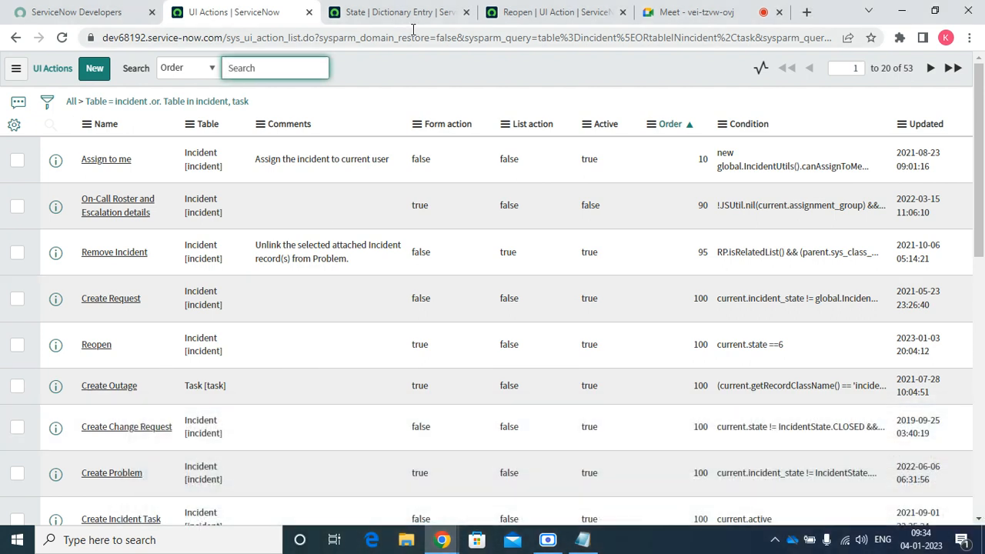
Trim the page address back to the instance host and load the ServiceNow home page
click(227, 40)
key(End)
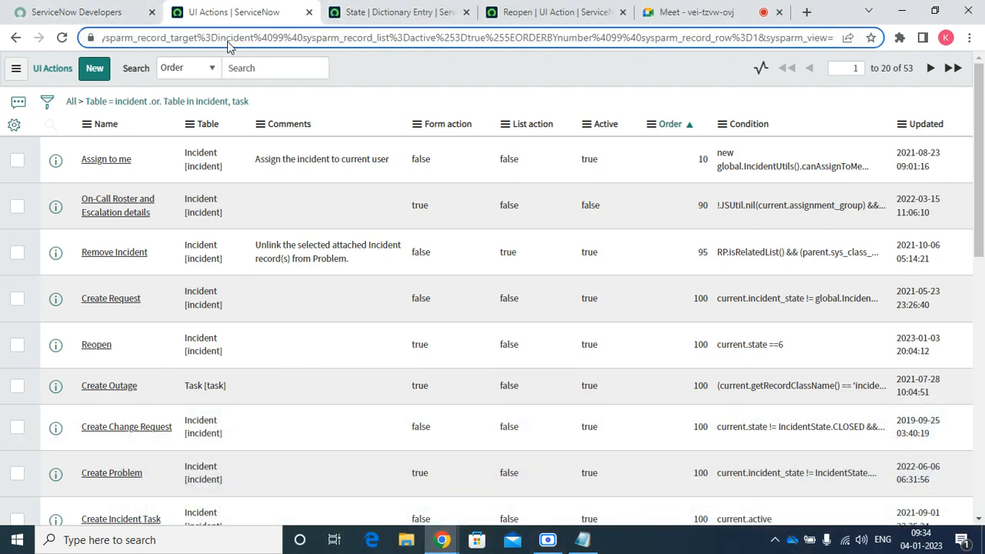
key(BackSpace)
key(BackSpace)
key(BackSpace)
key(BackSpace)
key(BackSpace)
key(BackSpace)
key(BackSpace)
key(BackSpace)
key(BackSpace)
key(BackSpace)
key(BackSpace)
key(BackSpace)
key(BackSpace)
key(BackSpace)
key(BackSpace)
key(BackSpace)
key(BackSpace)
key(BackSpace)
key(BackSpace)
key(BackSpace)
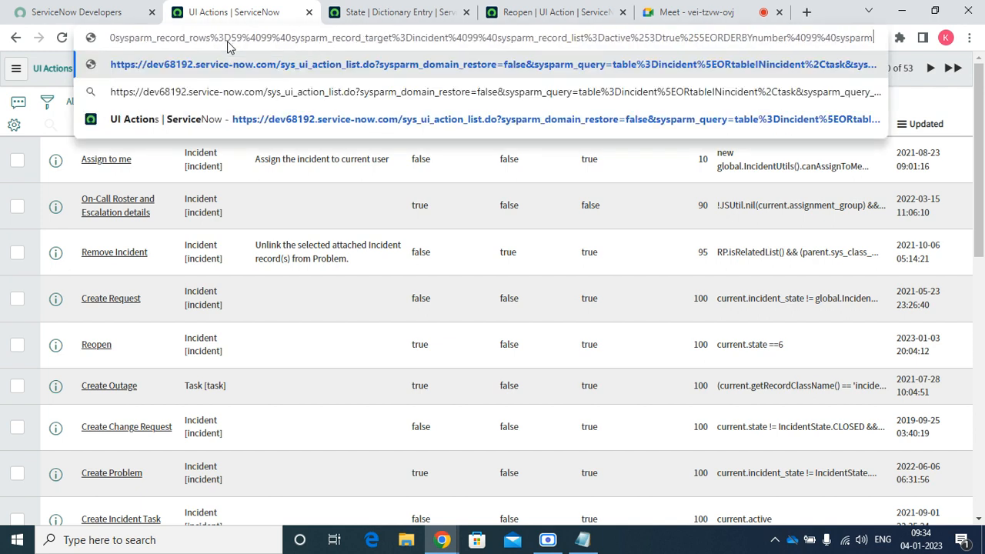
key(BackSpace)
key(BackSpace)
key(BackSpace)
key(BackSpace)
key(BackSpace)
key(BackSpace)
key(BackSpace)
key(BackSpace)
key(BackSpace)
key(BackSpace)
key(BackSpace)
key(BackSpace)
key(BackSpace)
key(BackSpace)
key(BackSpace)
key(BackSpace)
key(BackSpace)
key(BackSpace)
key(BackSpace)
key(BackSpace)
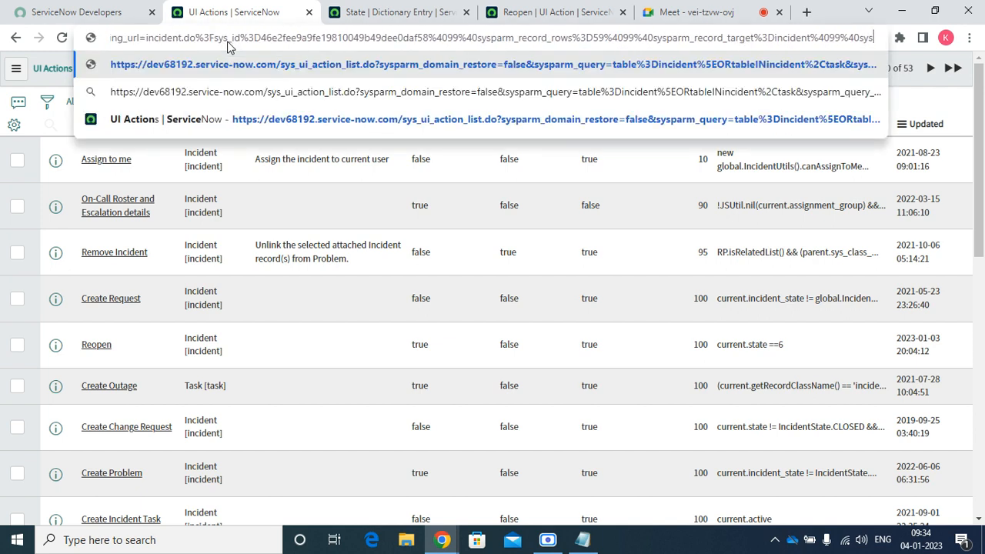
key(BackSpace)
key(BackSpace)
key(BackSpace)
key(BackSpace)
key(BackSpace)
key(BackSpace)
key(BackSpace)
key(BackSpace)
key(BackSpace)
key(BackSpace)
key(BackSpace)
key(BackSpace)
key(BackSpace)
key(BackSpace)
key(BackSpace)
key(BackSpace)
key(BackSpace)
key(BackSpace)
key(BackSpace)
key(BackSpace)
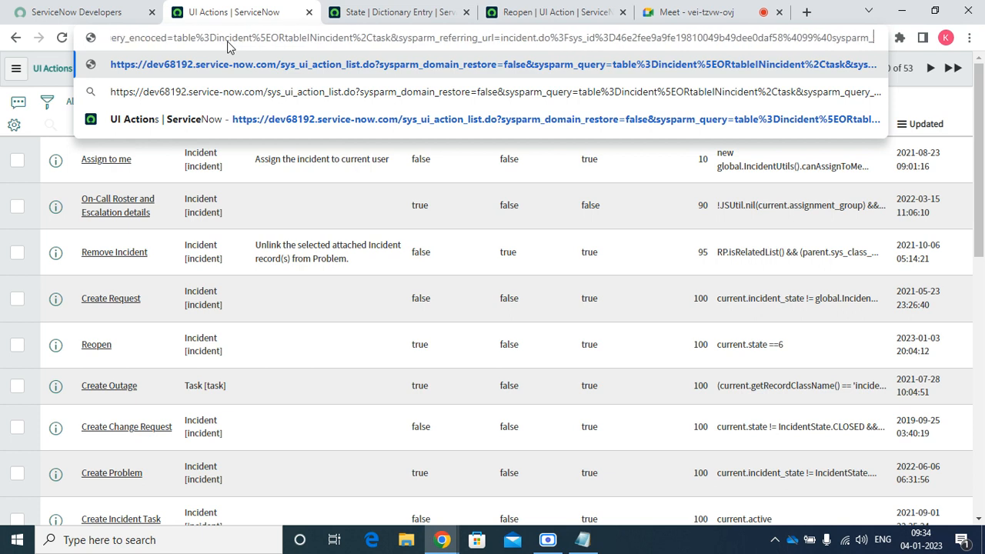
key(BackSpace)
key(BackSpace)
key(BackSpace)
key(BackSpace)
key(BackSpace)
key(BackSpace)
key(BackSpace)
key(BackSpace)
key(BackSpace)
key(BackSpace)
key(BackSpace)
key(BackSpace)
key(BackSpace)
key(BackSpace)
key(BackSpace)
key(BackSpace)
key(BackSpace)
key(BackSpace)
key(BackSpace)
key(BackSpace)
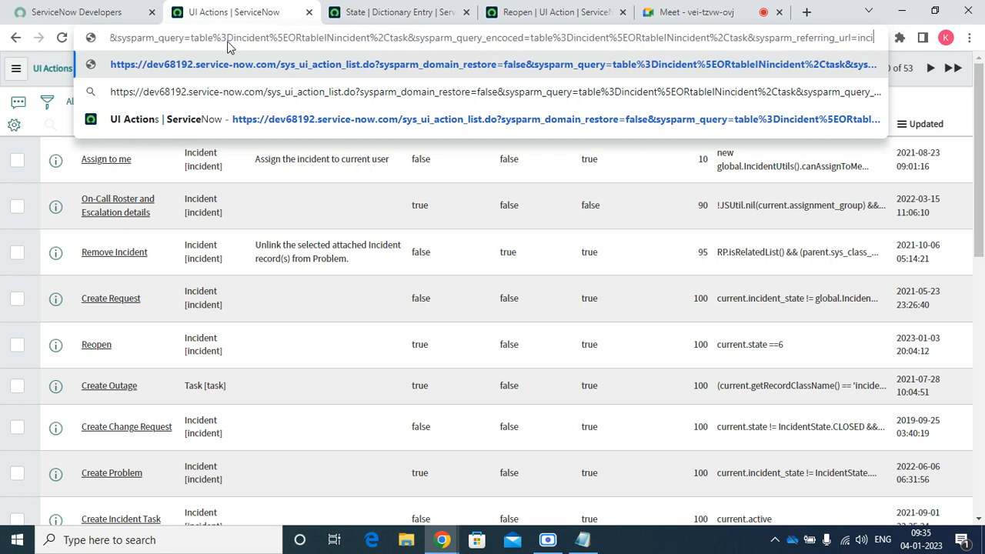
key(BackSpace)
key(BackSpace)
key(BackSpace)
key(BackSpace)
key(BackSpace)
key(BackSpace)
key(BackSpace)
key(BackSpace)
key(BackSpace)
key(BackSpace)
key(BackSpace)
key(BackSpace)
key(BackSpace)
key(BackSpace)
key(BackSpace)
key(BackSpace)
key(BackSpace)
key(BackSpace)
key(BackSpace)
key(BackSpace)
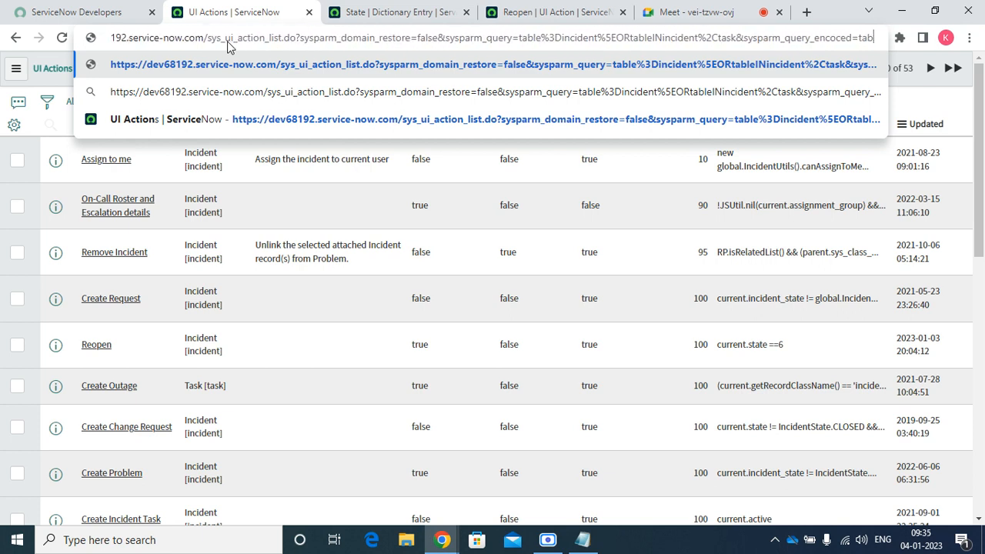
key(BackSpace)
key(BackSpace)
key(BackSpace)
key(BackSpace)
key(BackSpace)
key(BackSpace)
key(BackSpace)
key(BackSpace)
key(BackSpace)
key(BackSpace)
key(BackSpace)
key(BackSpace)
key(BackSpace)
key(BackSpace)
key(BackSpace)
key(BackSpace)
key(BackSpace)
key(BackSpace)
key(BackSpace)
key(BackSpace)
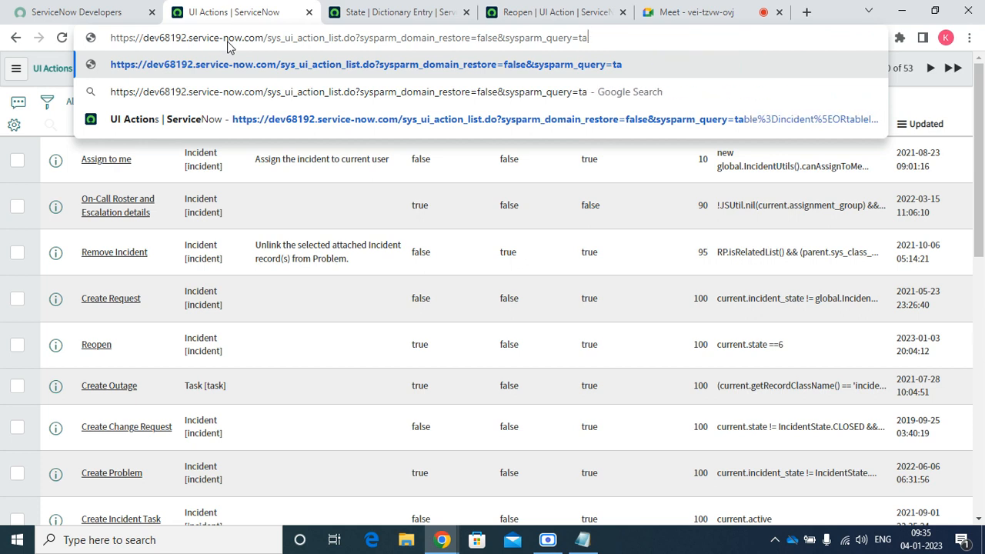
key(BackSpace)
key(BackSpace)
key(BackSpace)
key(BackSpace)
key(BackSpace)
key(BackSpace)
key(BackSpace)
key(BackSpace)
key(BackSpace)
key(BackSpace)
key(BackSpace)
key(BackSpace)
key(BackSpace)
key(BackSpace)
key(BackSpace)
key(BackSpace)
key(BackSpace)
key(BackSpace)
key(BackSpace)
key(BackSpace)
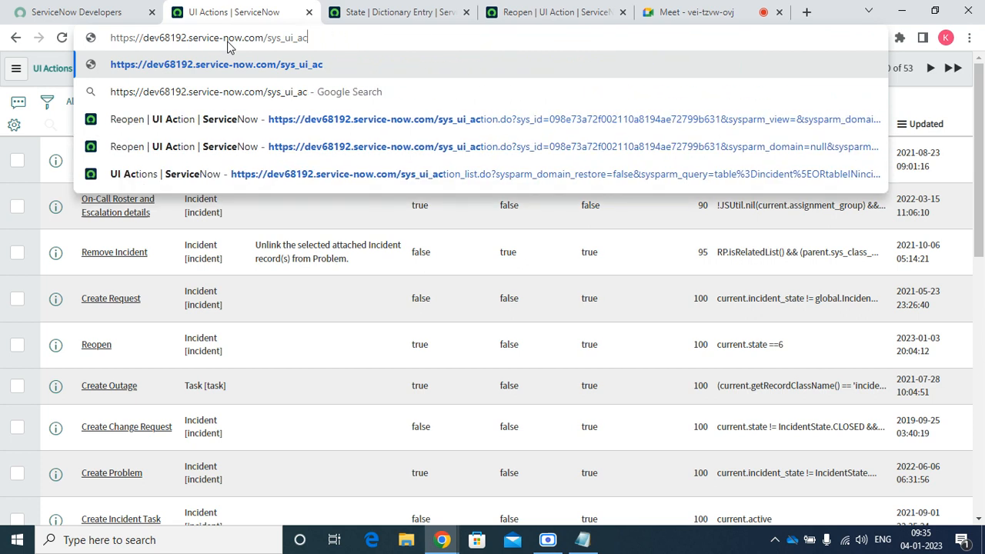
key(BackSpace)
key(BackSpace)
key(BackSpace)
key(BackSpace)
key(BackSpace)
key(BackSpace)
key(Return)
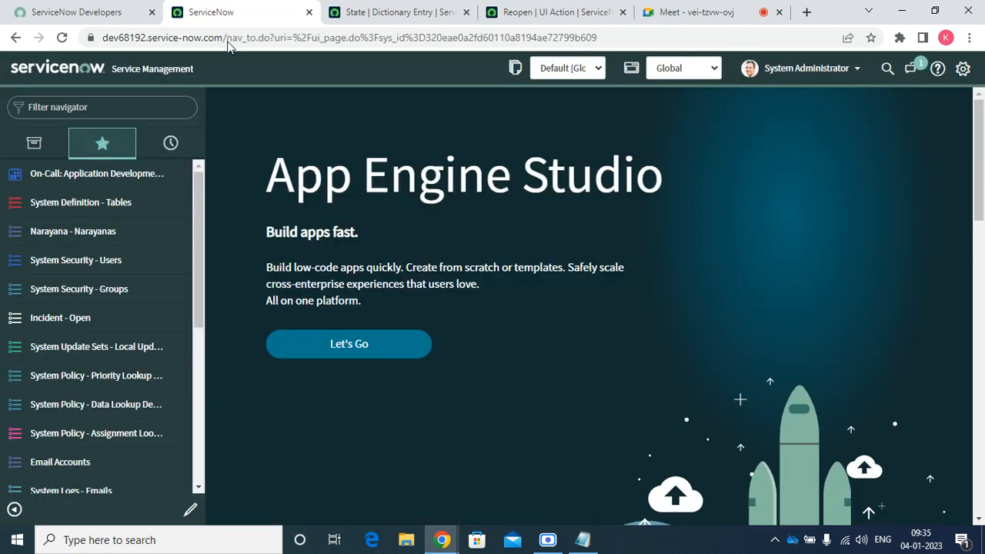
Filter the navigator for 'inci', list open incidents, and open INC0000016 in a new tab
click(108, 109)
text(inci)
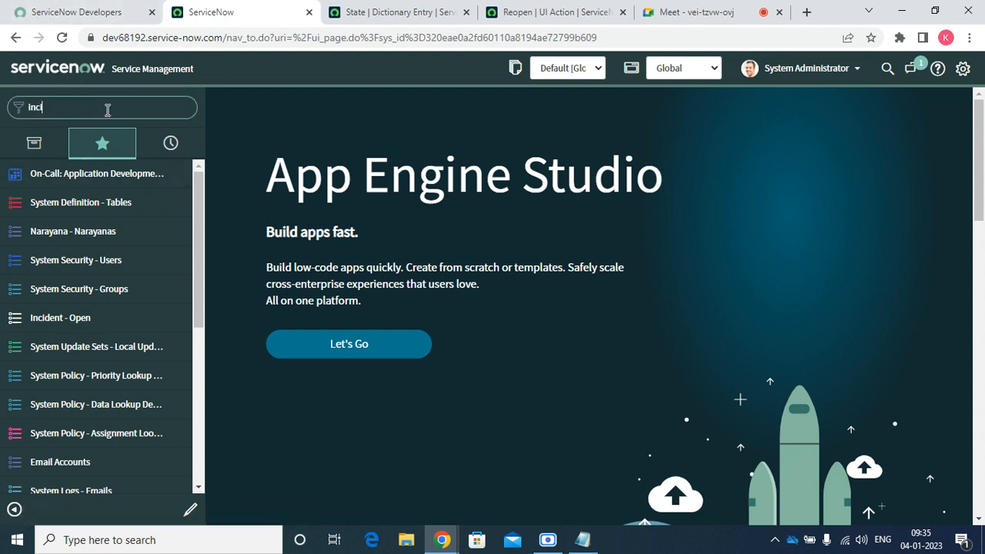
click(64, 202)
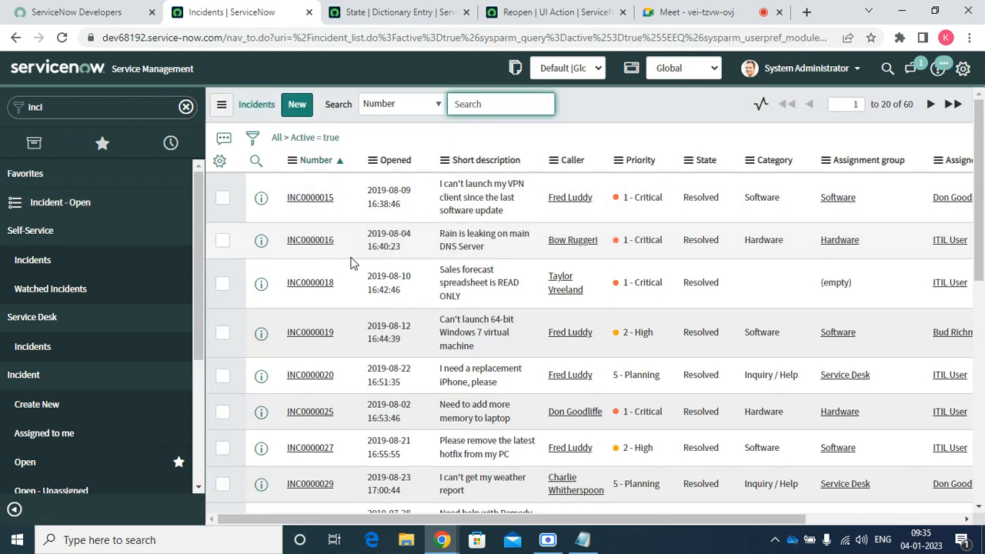
right_click(263, 241)
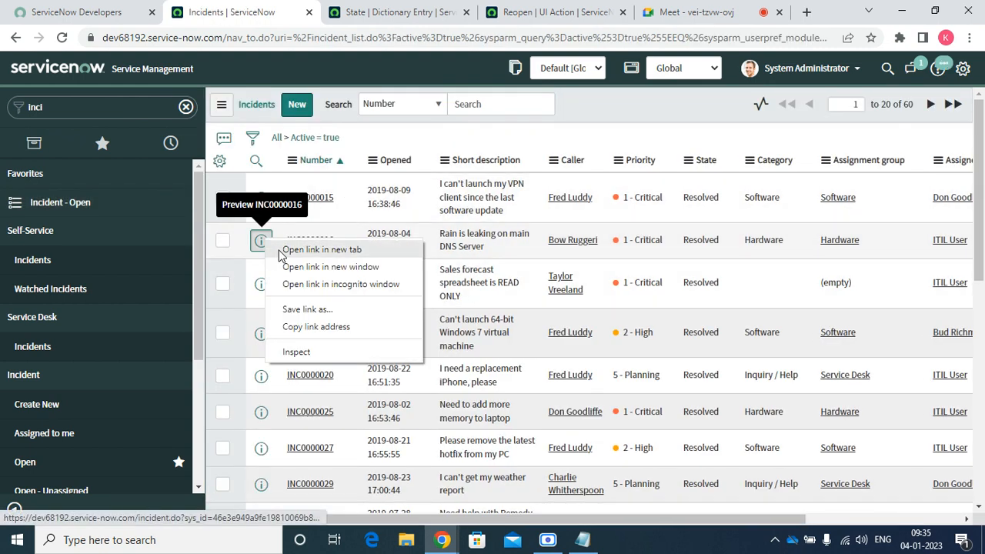
click(297, 248)
click(343, 9)
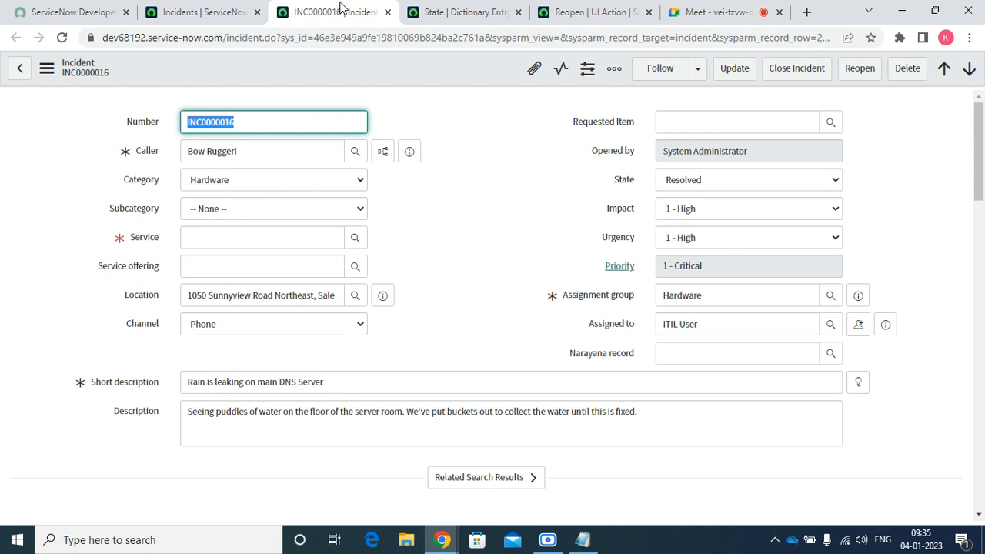
Set Service to SAP Financial Accounting, reopen without comments, then reopen INC0000016 from the list
click(262, 235)
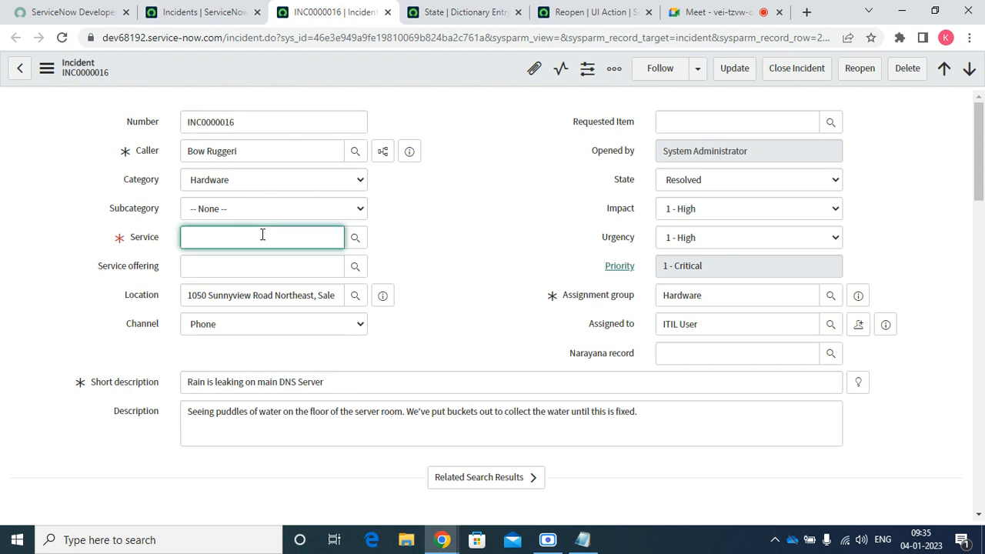
click(246, 282)
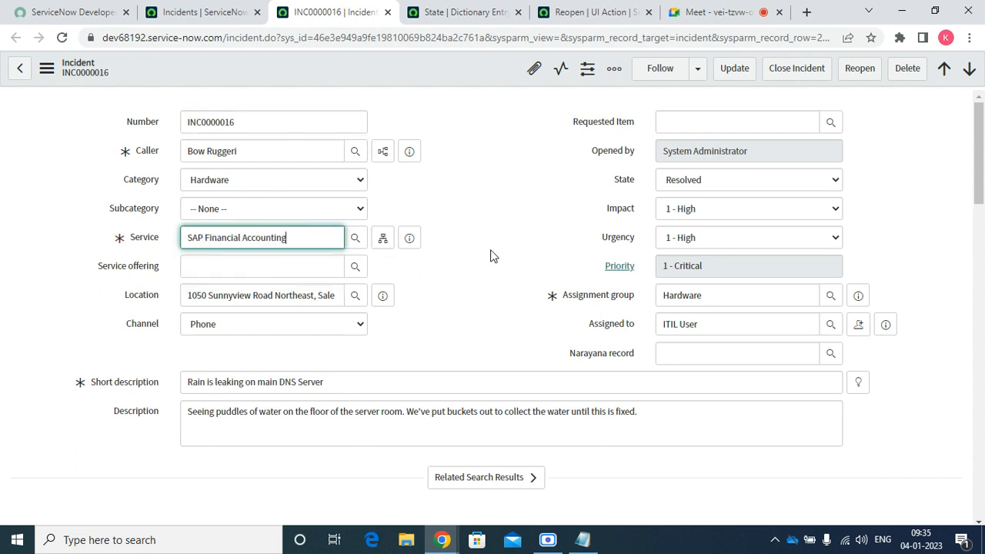
drag(981, 158, 971, 136)
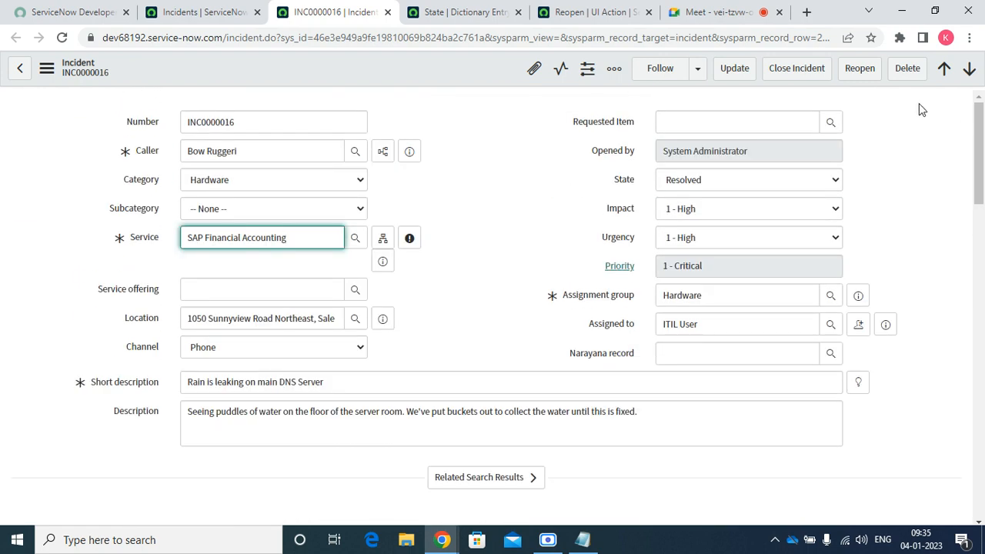
click(852, 70)
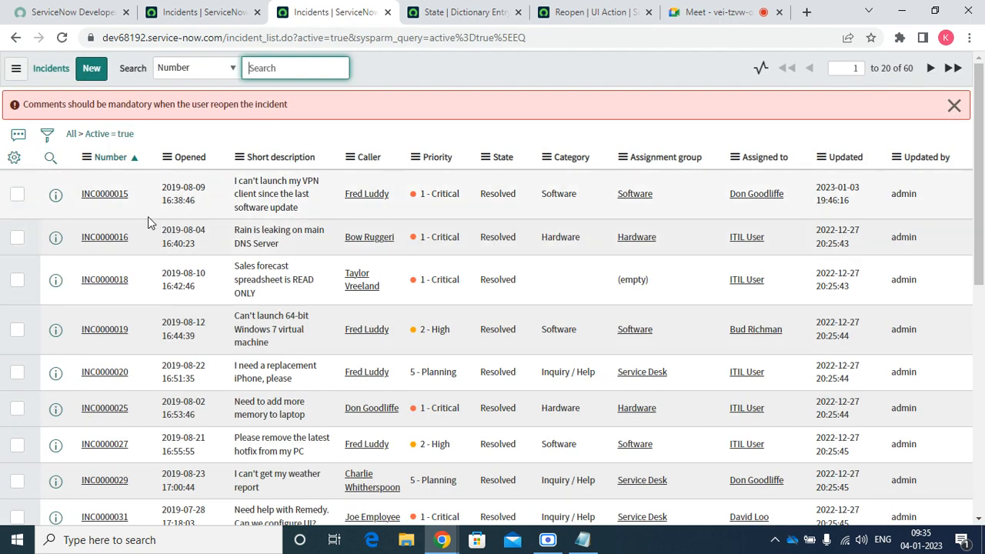
click(102, 248)
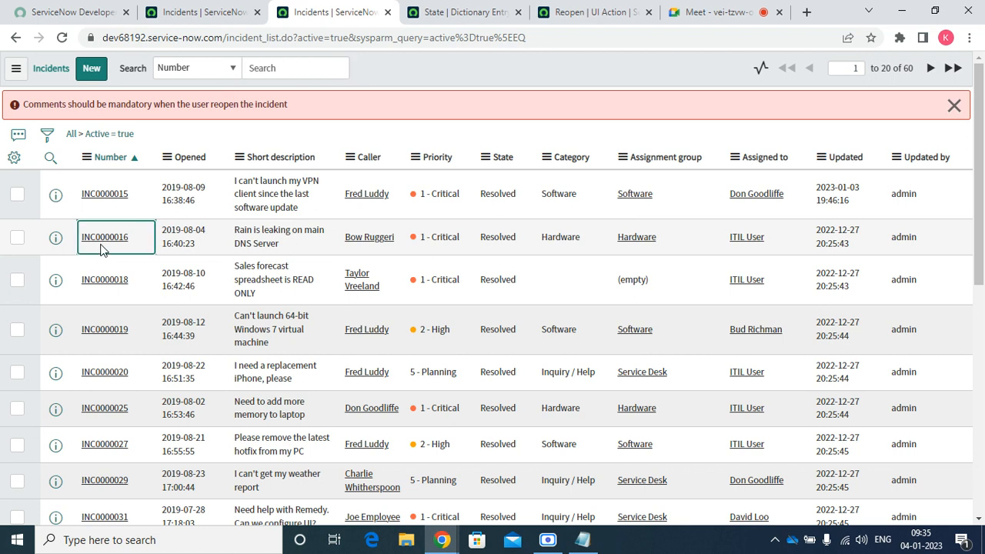
click(105, 240)
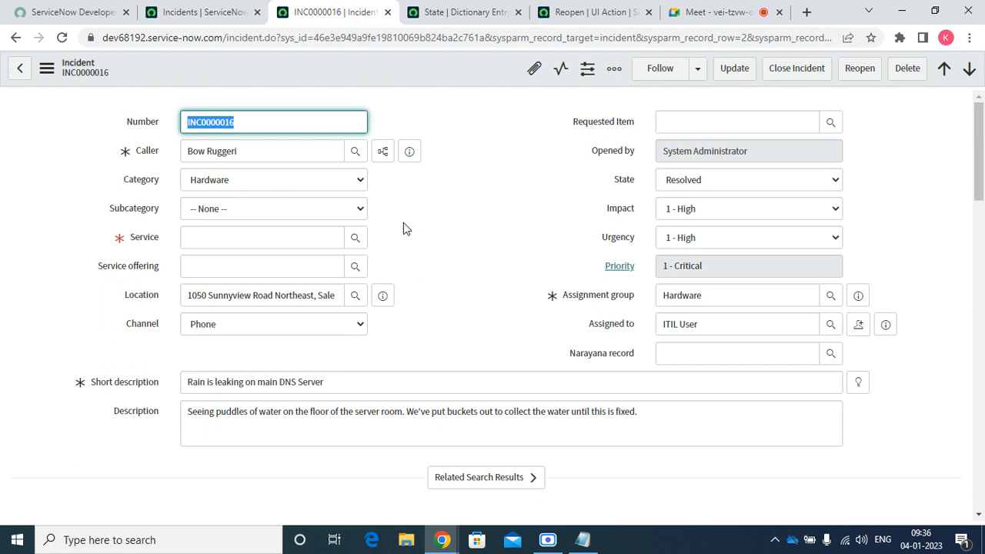
Add a new line 15 after current.update() with current.setRedirectURL(true)
click(452, 11)
click(560, 17)
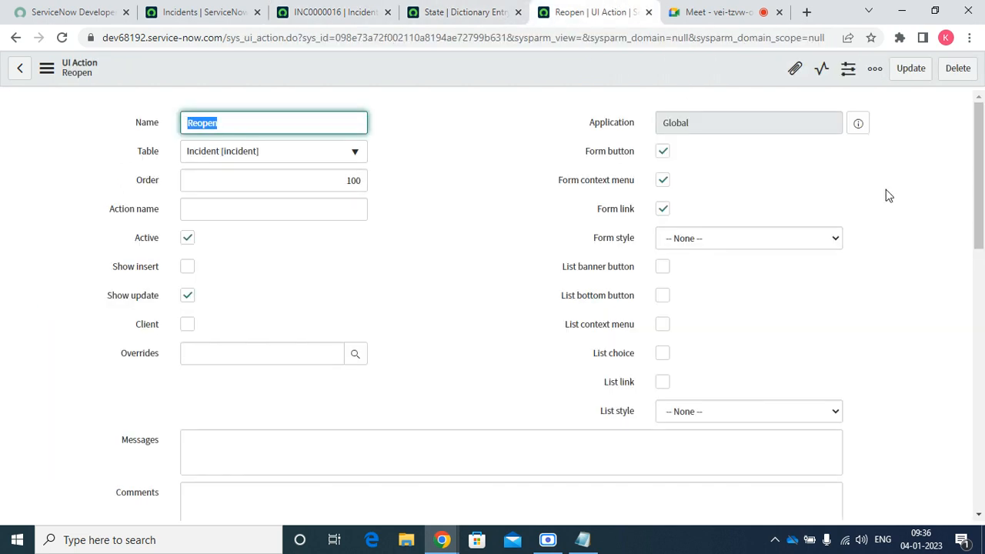
drag(977, 193, 977, 328)
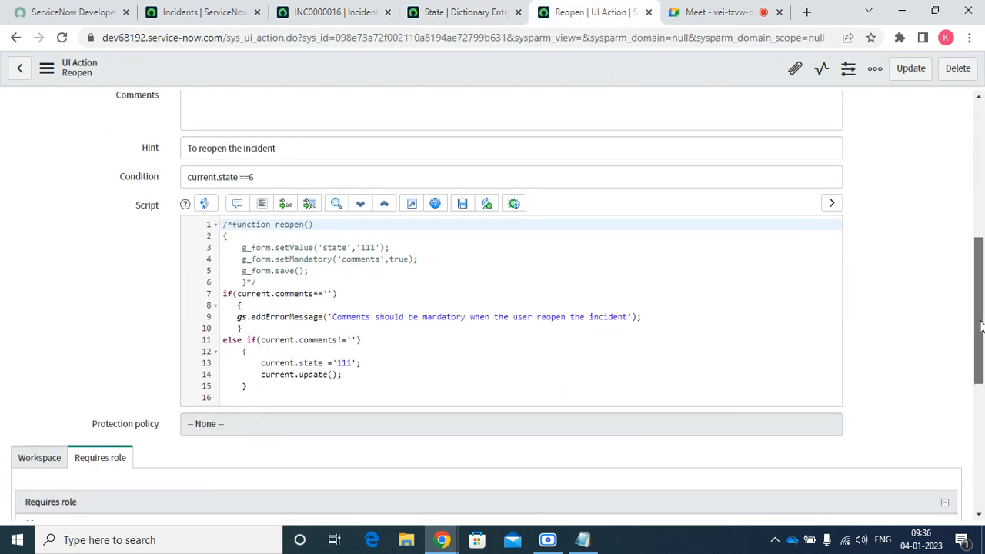
click(376, 371)
key(Return)
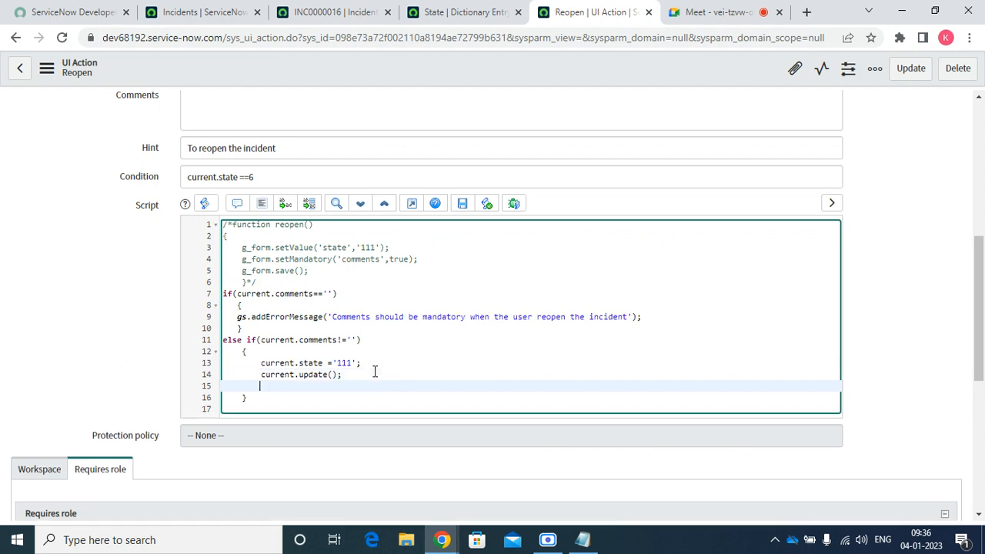
text(current.setRedirectU)
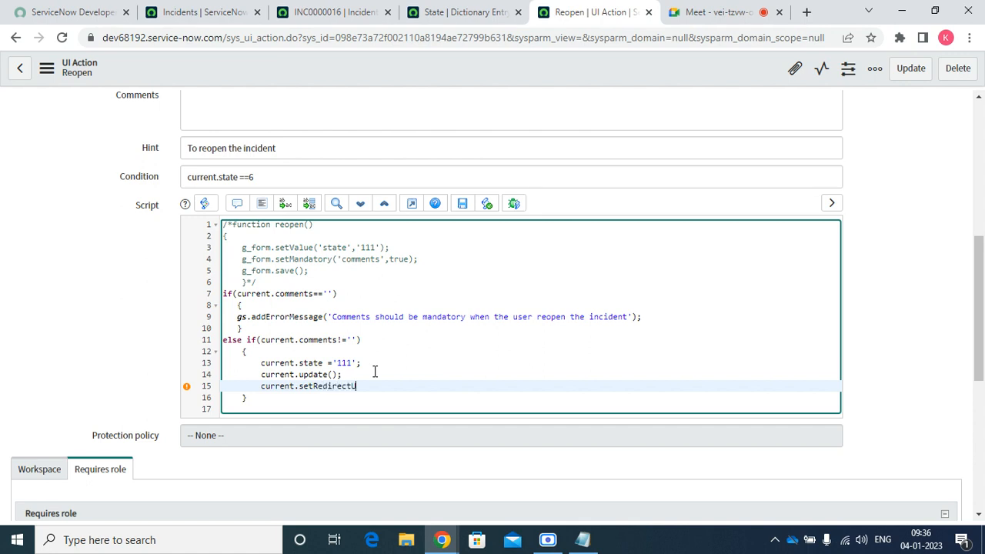
text(RL(current);)
Change the argument to give current.setRedirectURL(current); and save the Reopen UI Action
right_click(367, 60)
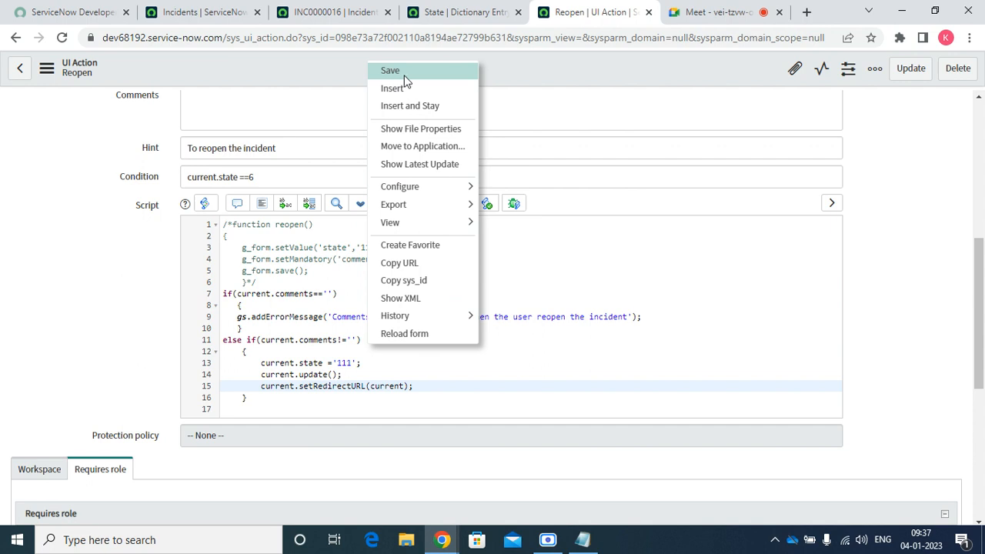
click(401, 75)
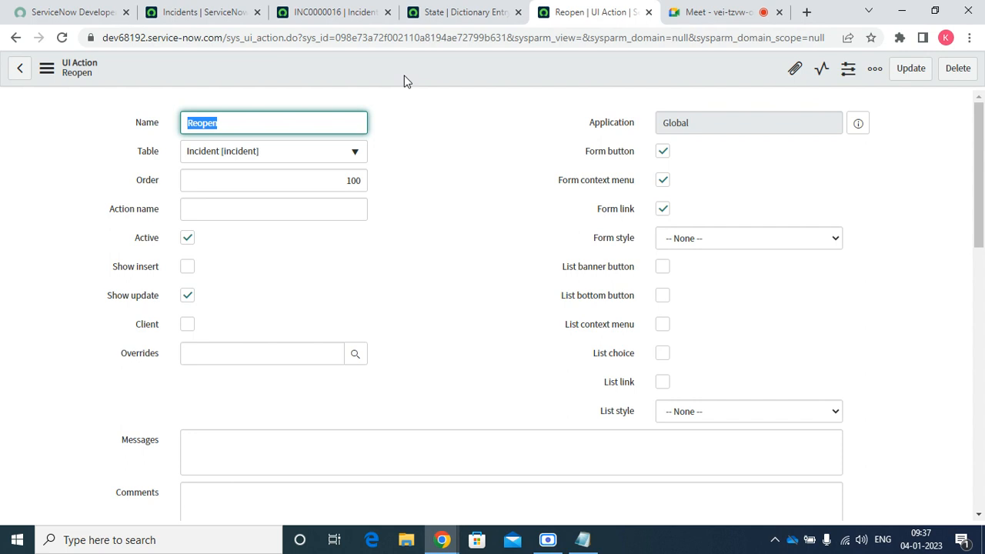
On INC0000016, set Service to SAP Enterprise Services, then reload discarding the unsaved changes
click(332, 9)
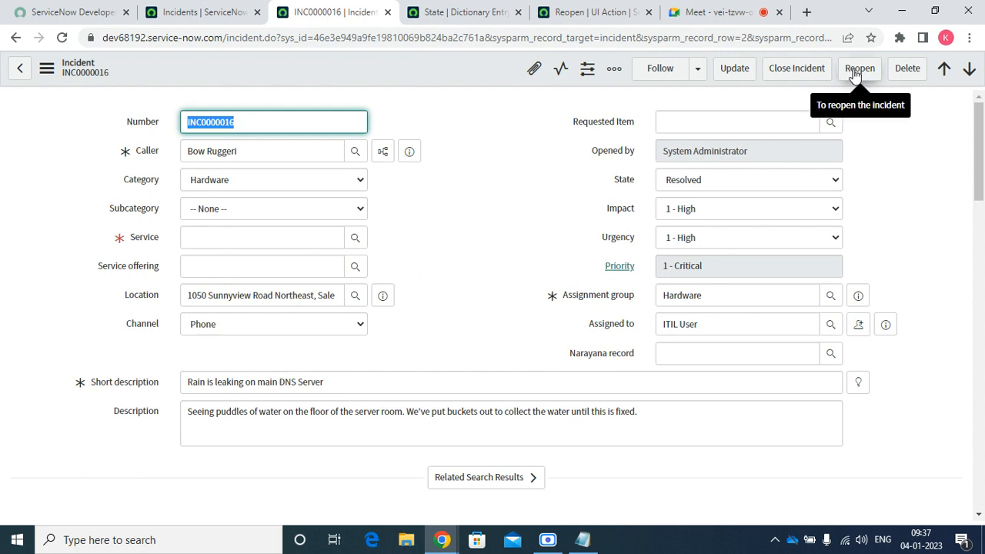
click(242, 238)
text(s)
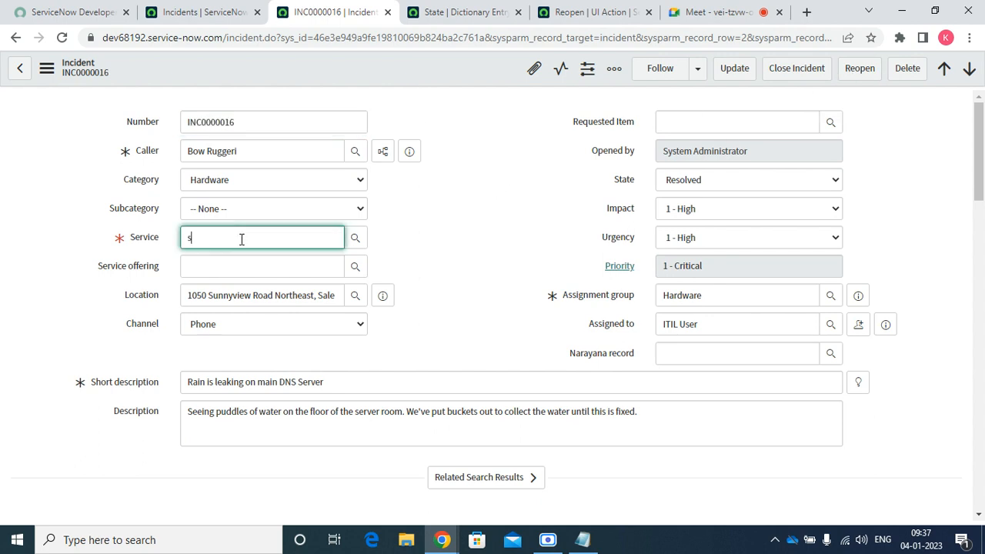
text(a)
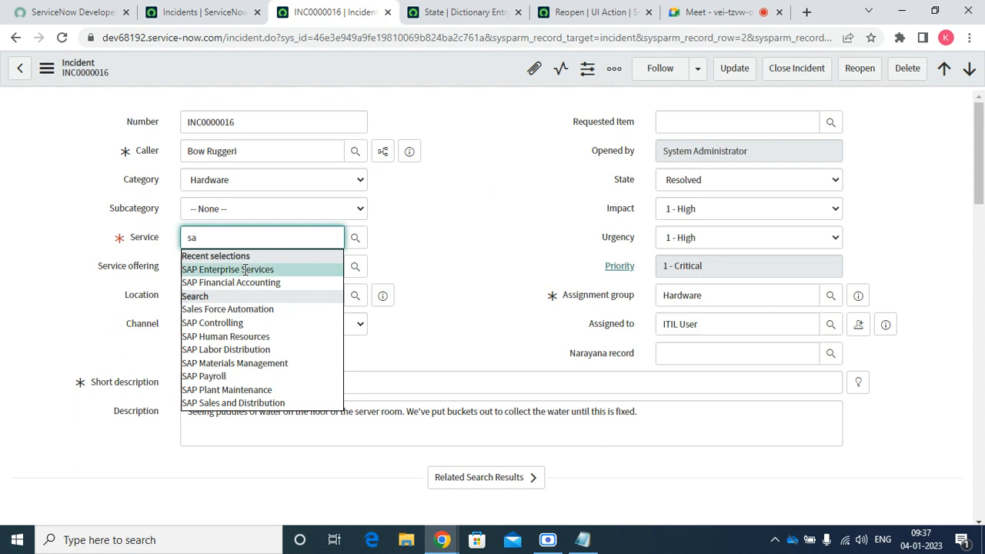
click(244, 269)
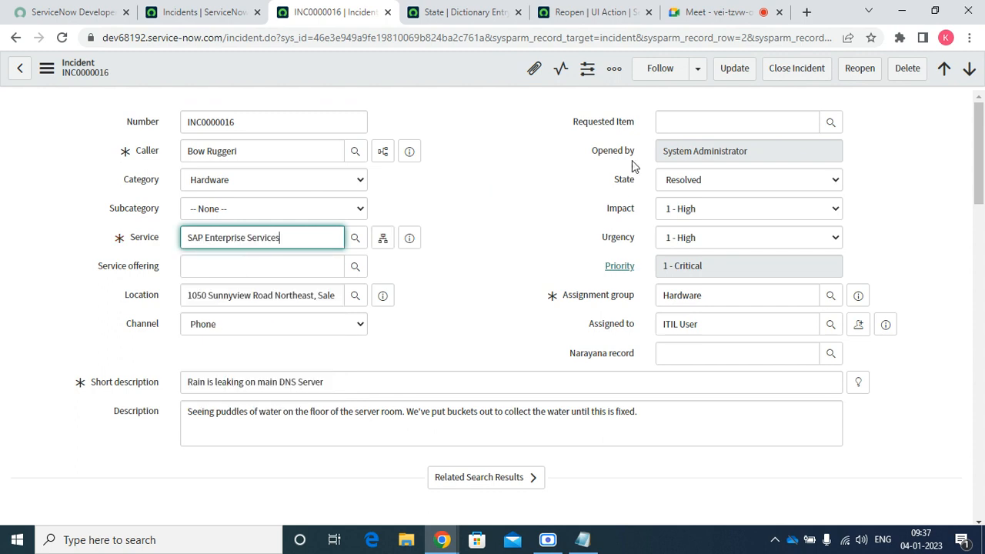
click(62, 36)
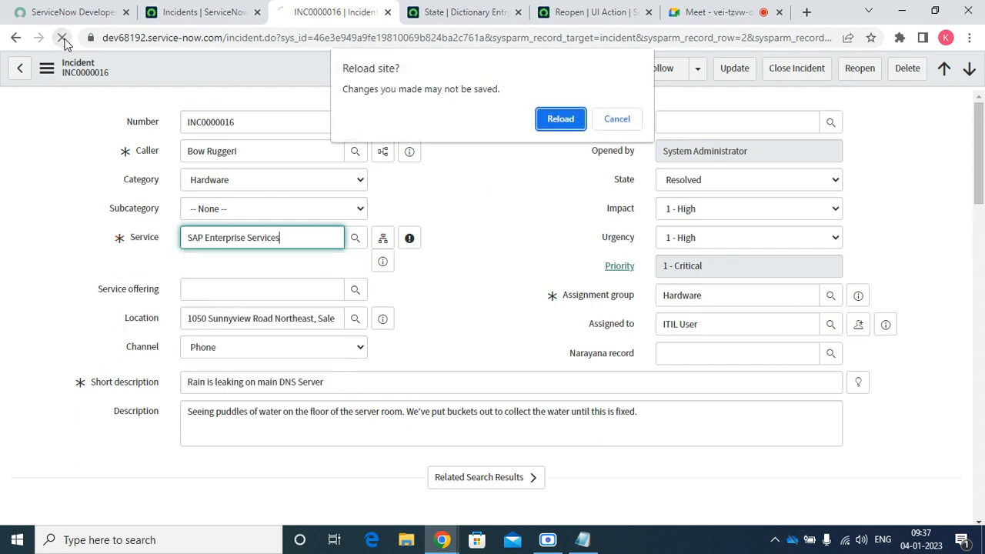
click(560, 119)
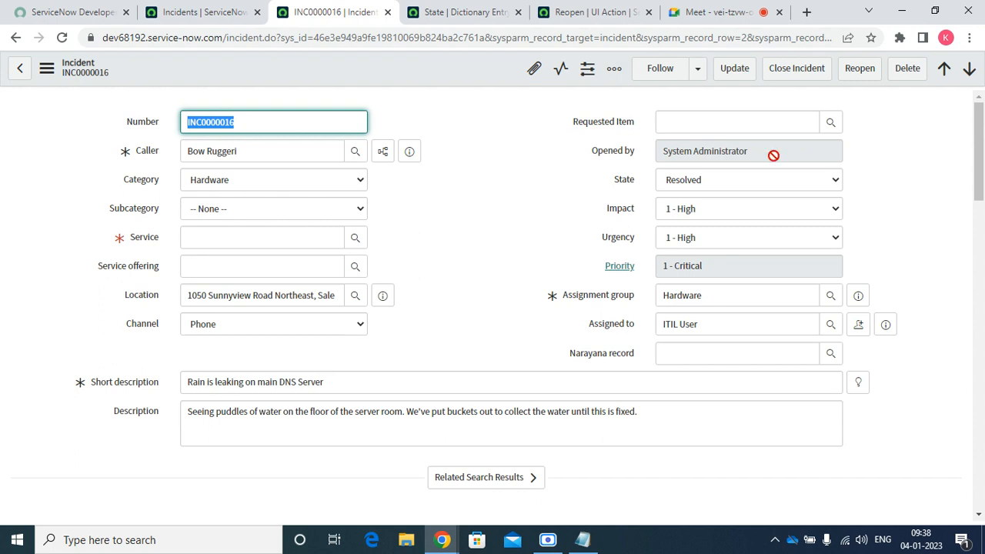
Reopen without comments, re-entering Service SAP Enterprise Services, see the error, and go back to the form
click(857, 71)
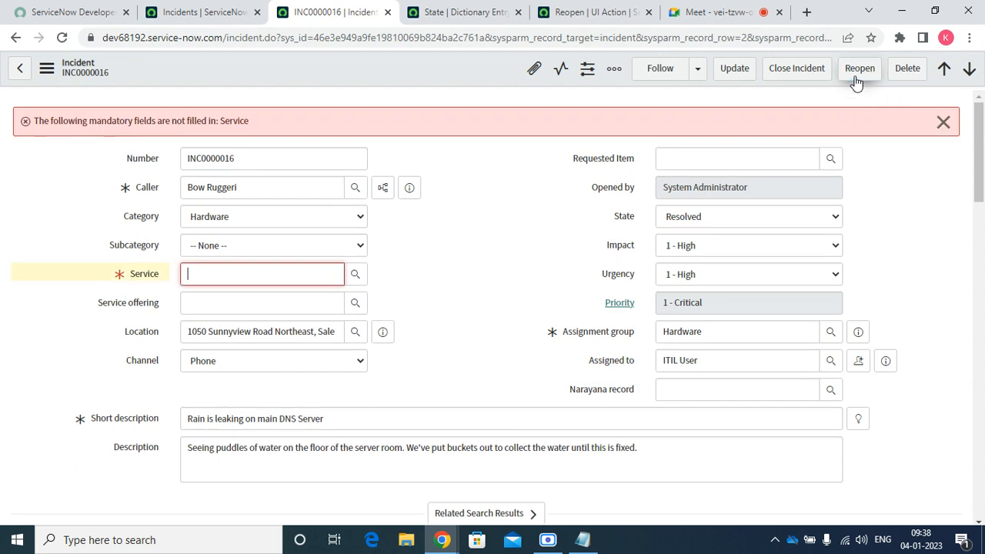
click(269, 298)
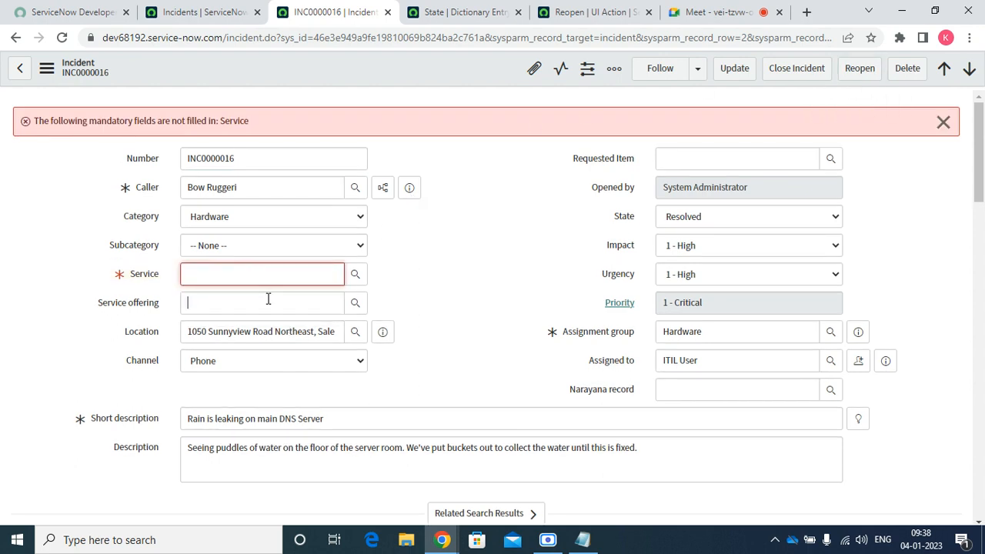
click(249, 277)
text(sa)
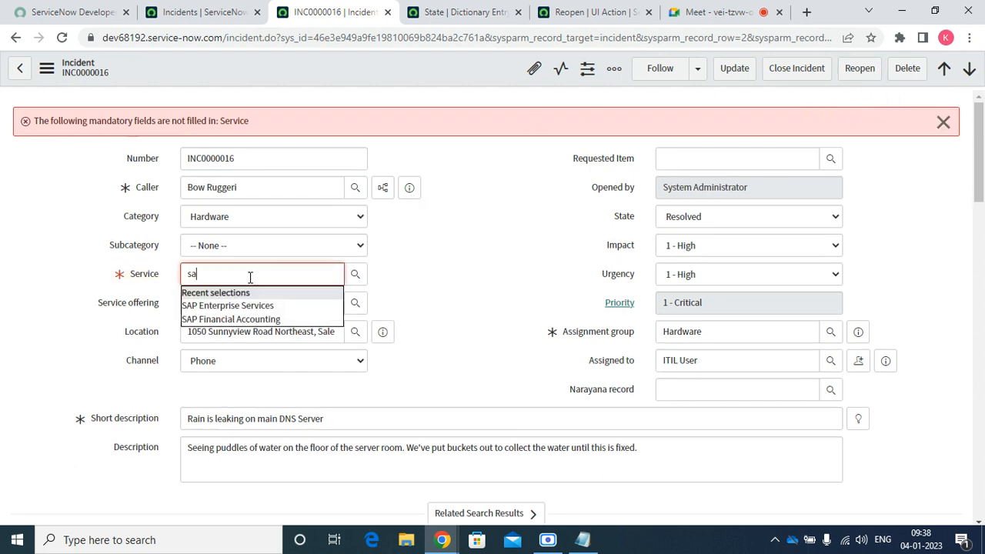
click(248, 305)
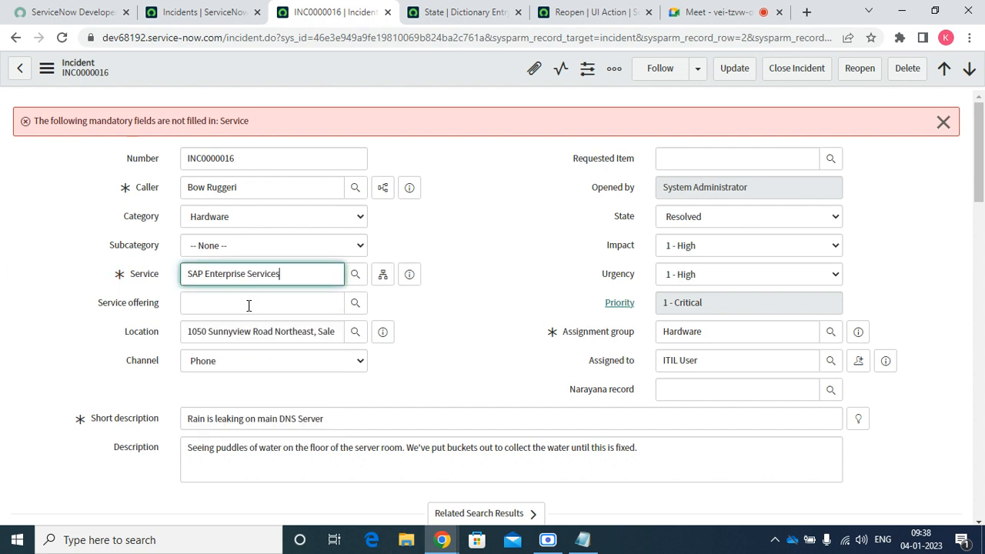
click(860, 69)
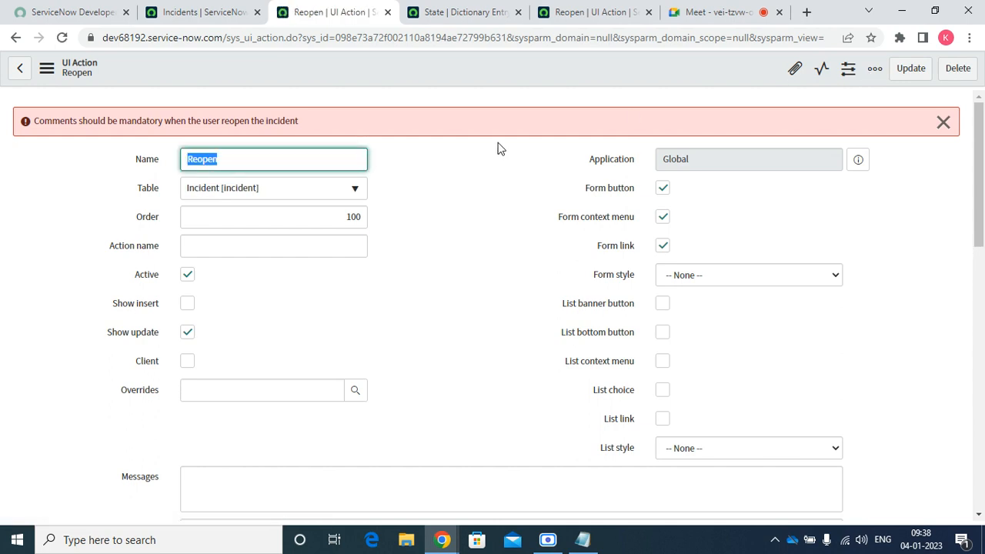
click(15, 38)
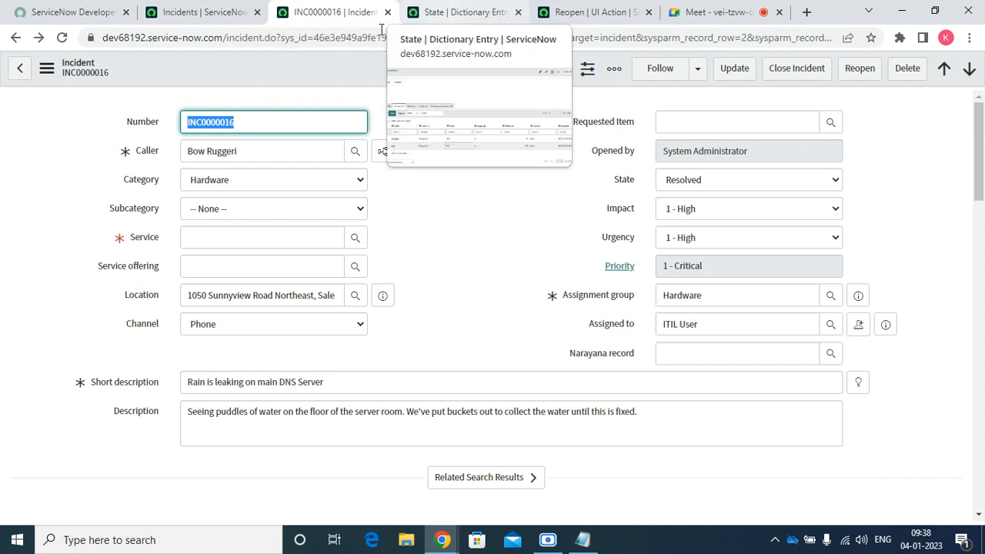
From the incidents list column menu, open Configure > UI Actions for the Incident table
click(211, 14)
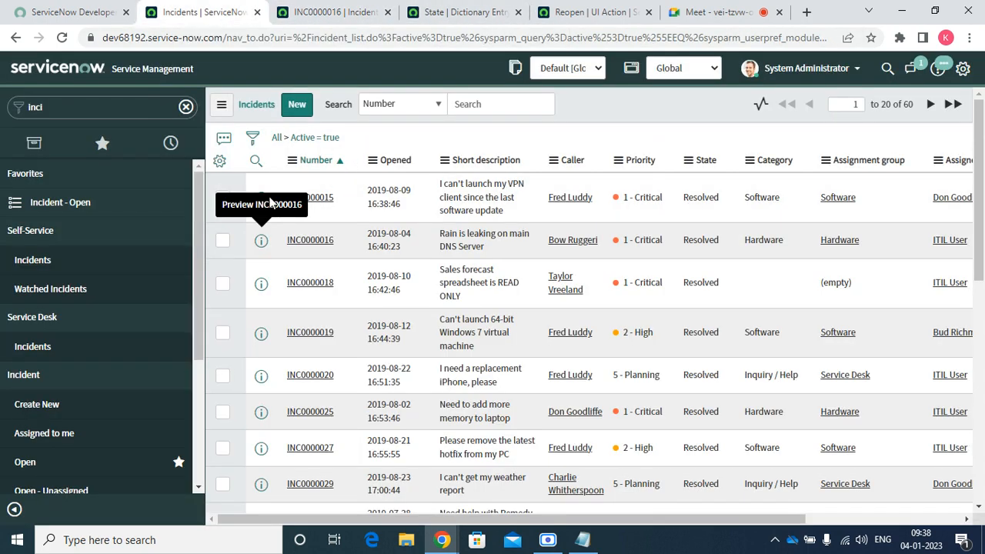
right_click(408, 162)
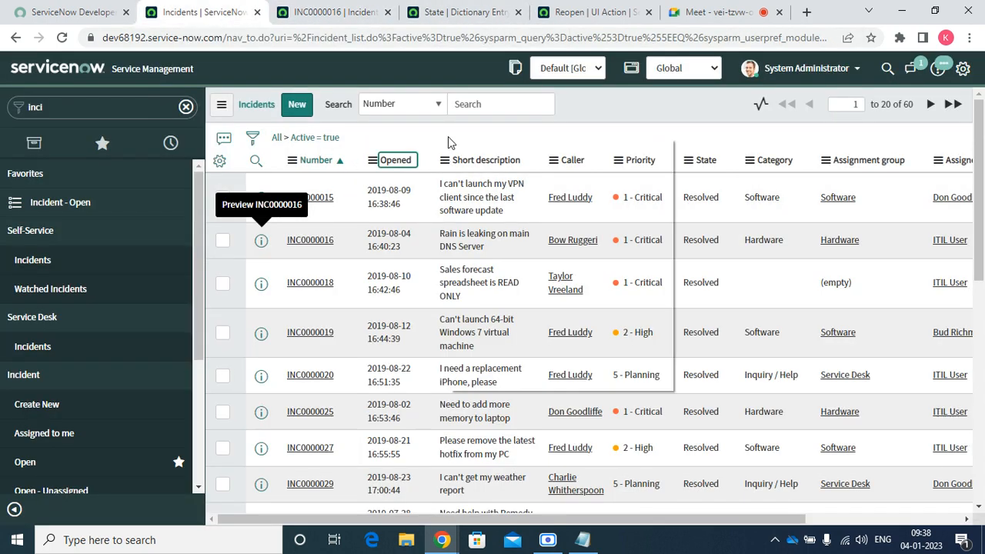
click(402, 165)
right_click(402, 164)
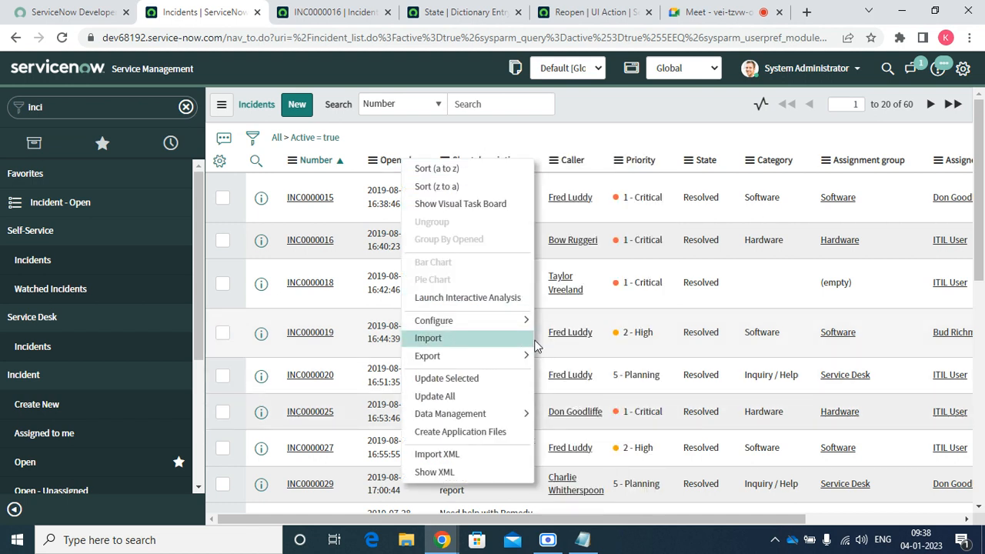
mouse_move(527, 323)
key(Down)
key(Down)
key(Down)
key(Down)
key(Down)
key(Down)
key(Down)
key(Down)
key(Down)
key(Down)
key(Down)
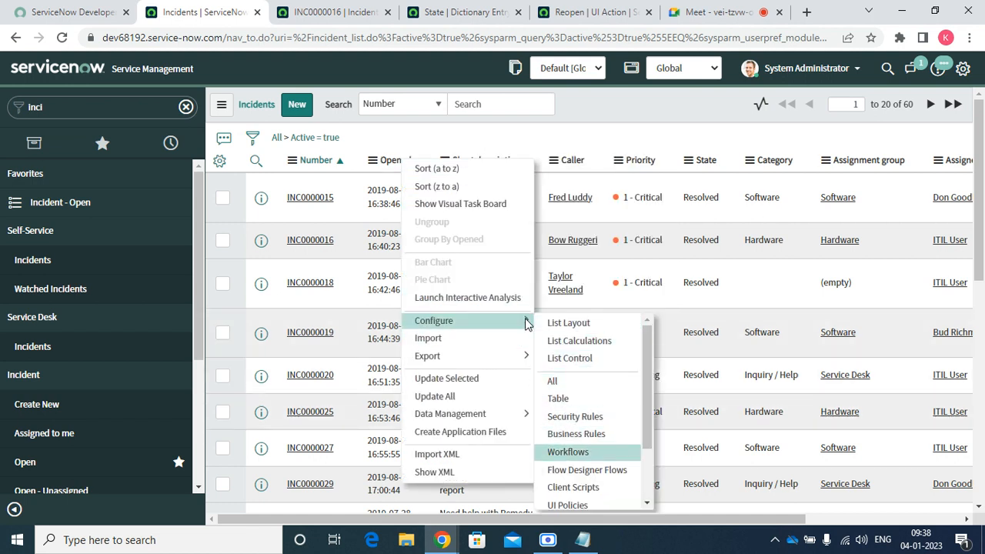
key(Down)
key(Escape)
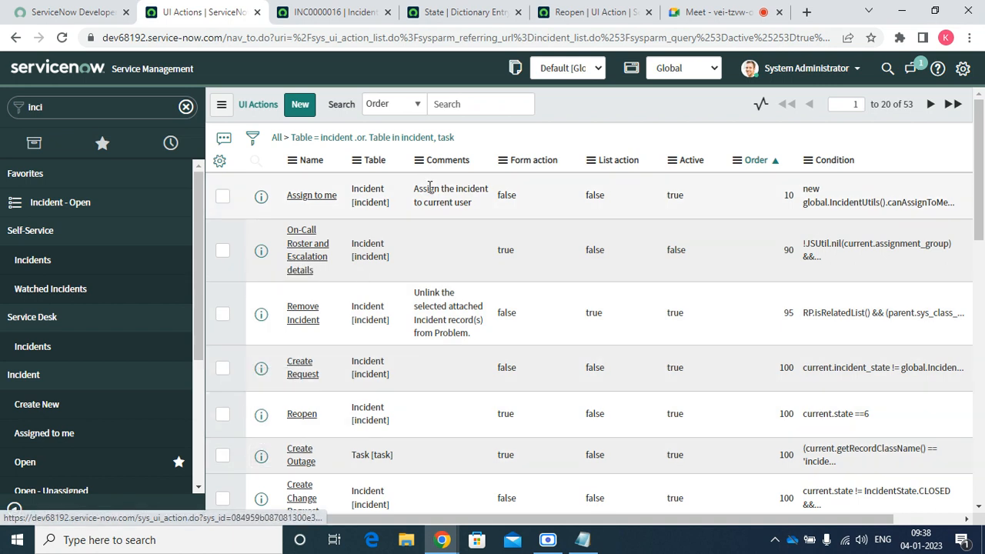
Sort the UI actions by Name a to z, filter out Task, and open Create Problem in a new tab
right_click(317, 163)
click(327, 168)
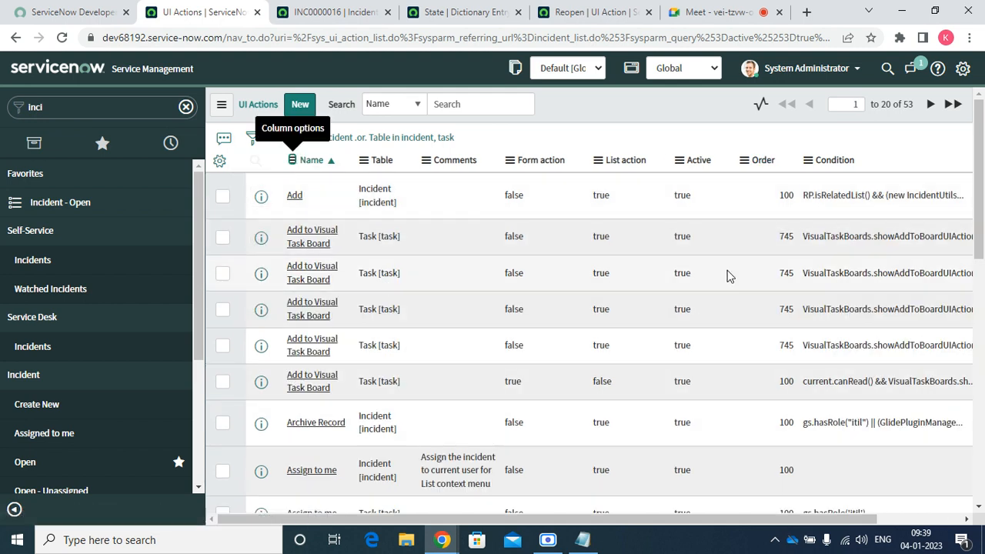
right_click(383, 271)
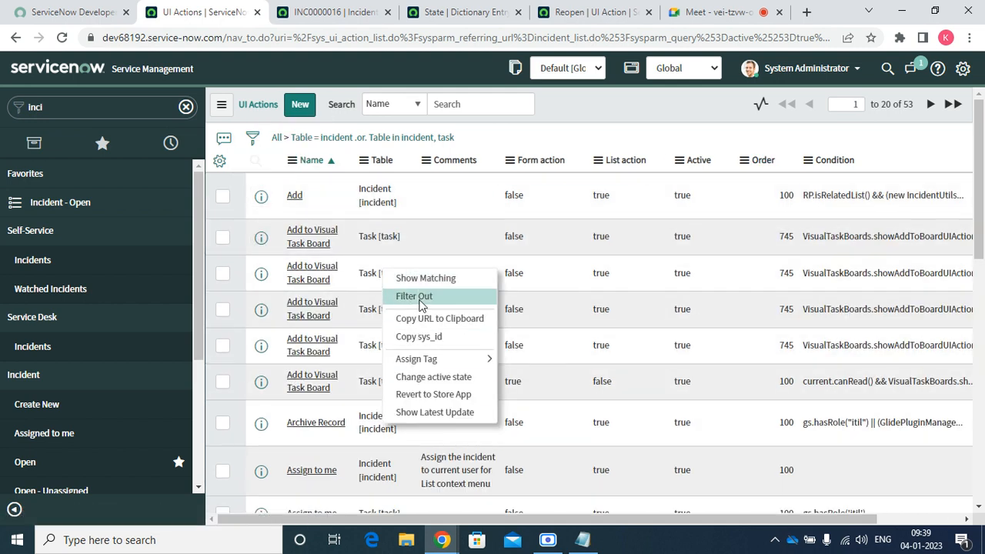
click(420, 281)
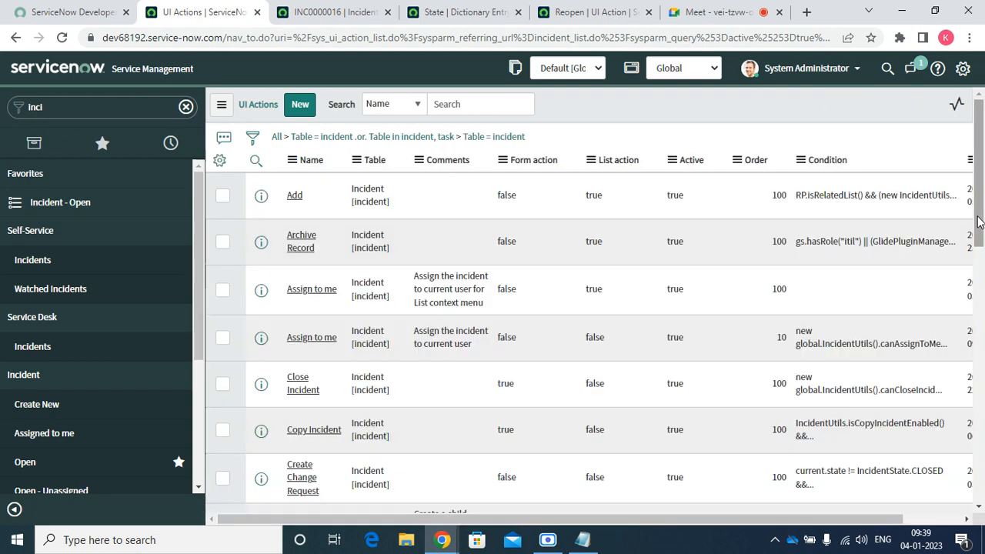
drag(978, 222, 981, 386)
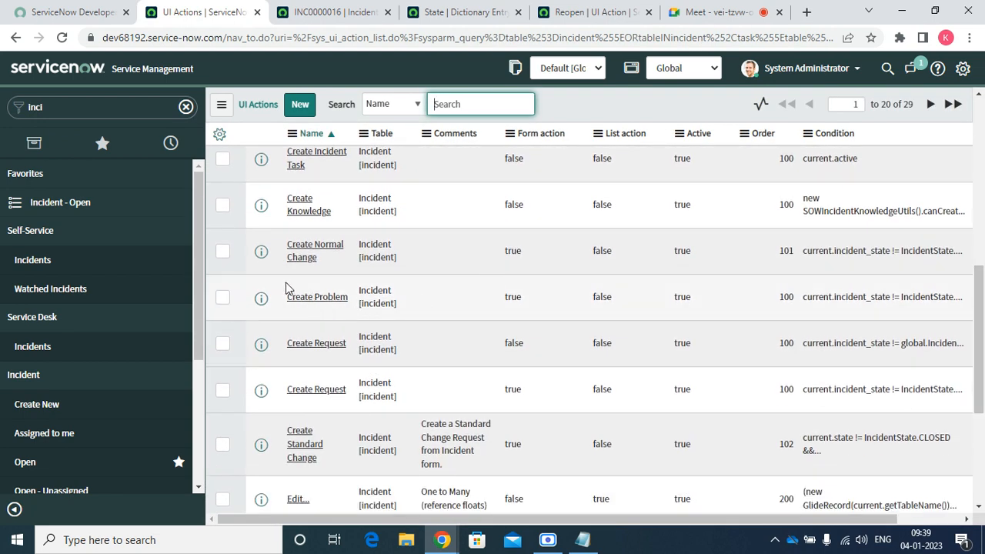
right_click(260, 297)
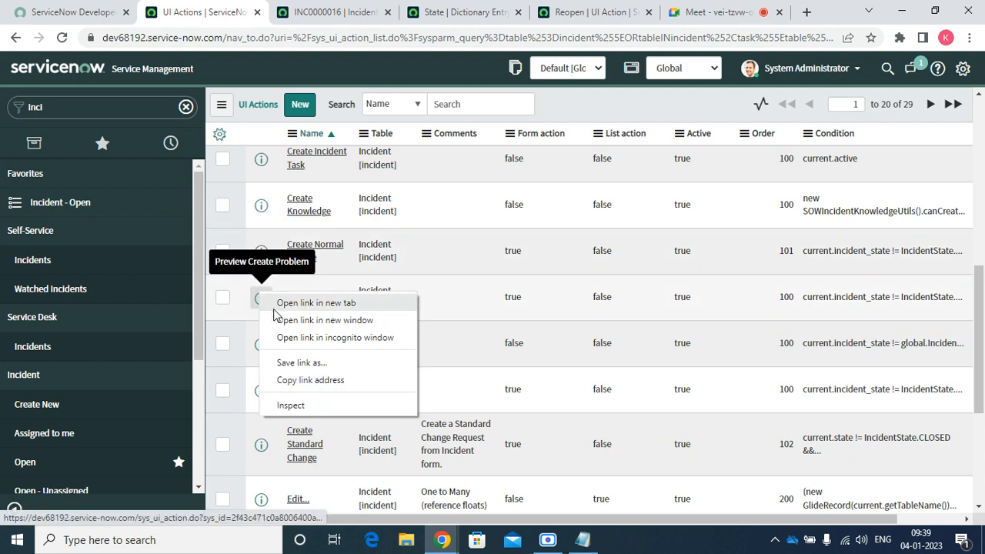
click(278, 307)
Copy the action.setRedirectURL(current); statement from line 19 of the Create Problem script
click(274, 12)
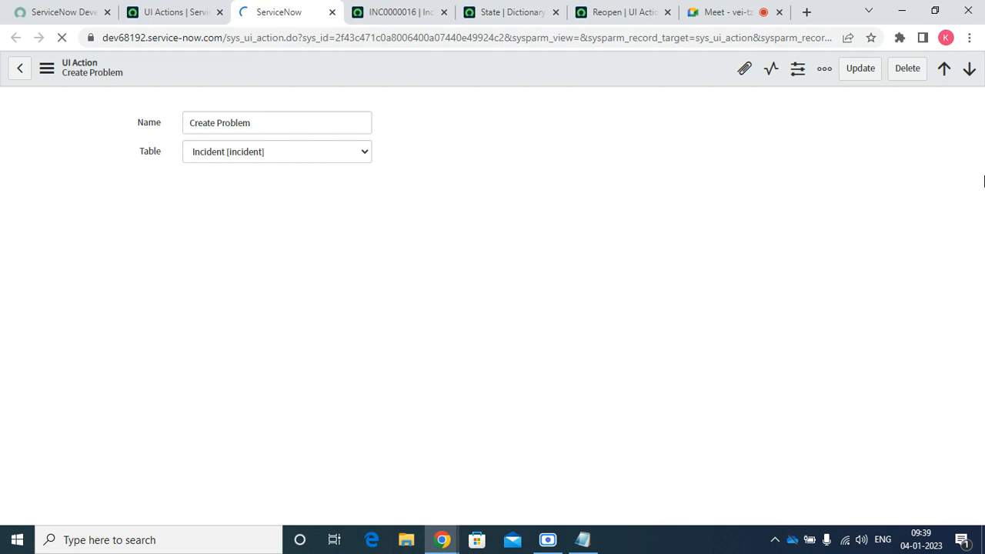
drag(979, 190, 979, 337)
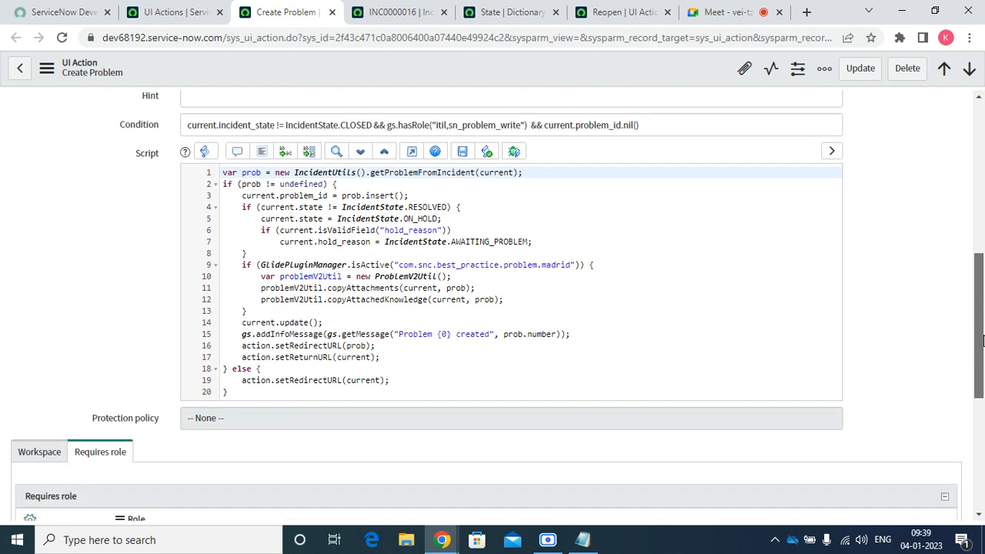
click(416, 369)
drag(390, 380, 242, 380)
right_click(243, 381)
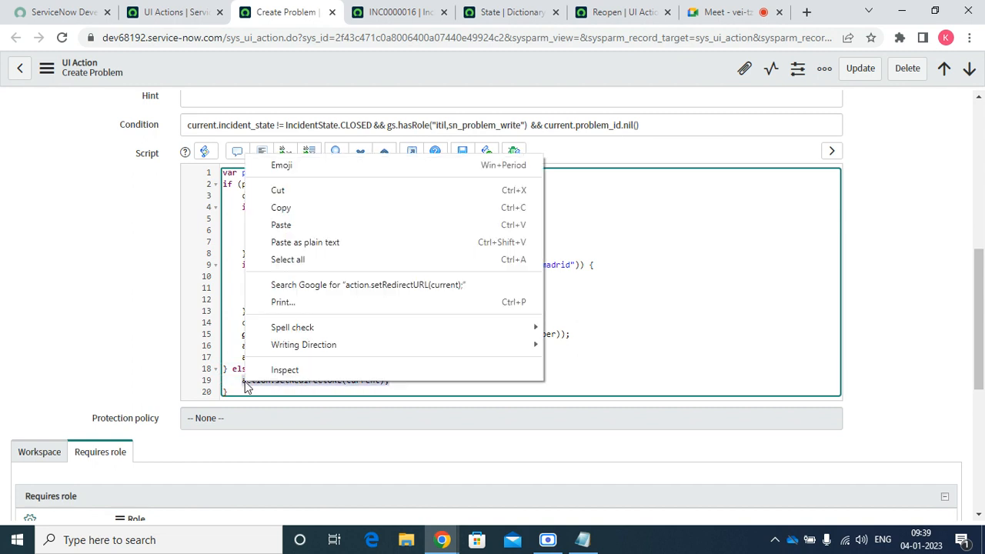
click(280, 208)
Replace line 15 of the Reopen script with action.setRedirectURL(current); and save the record
click(400, 12)
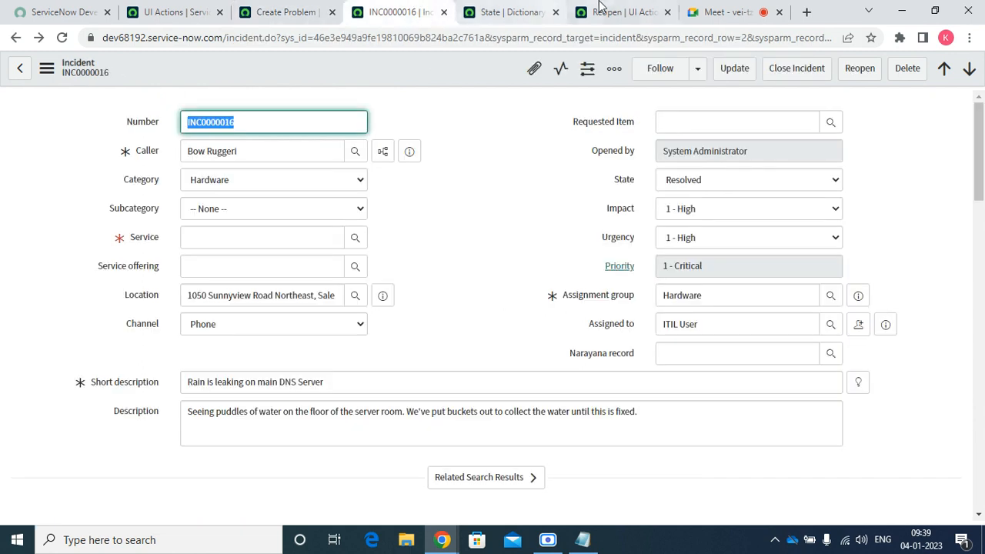
click(615, 11)
click(589, 455)
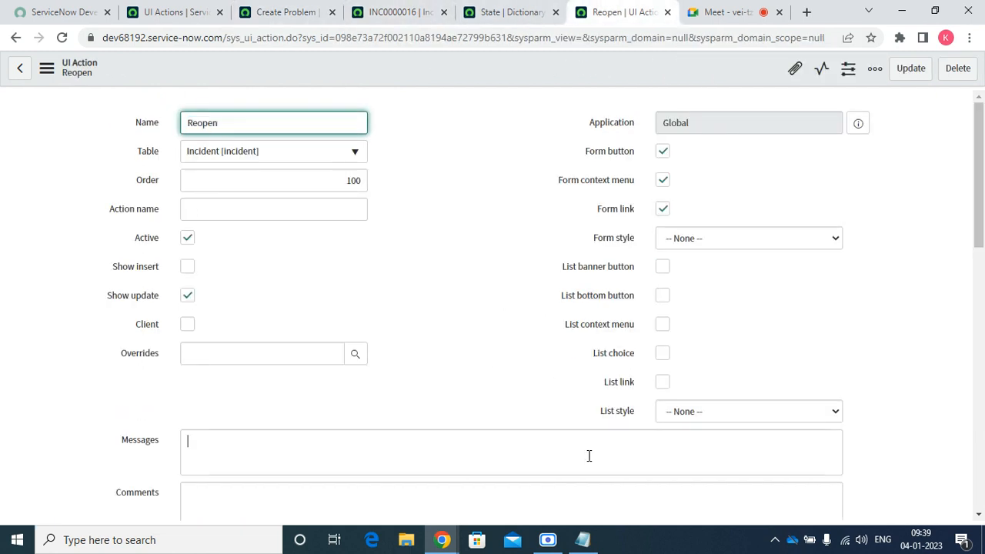
key(Tab)
key(Tab)
key(Tab)
key(Tab)
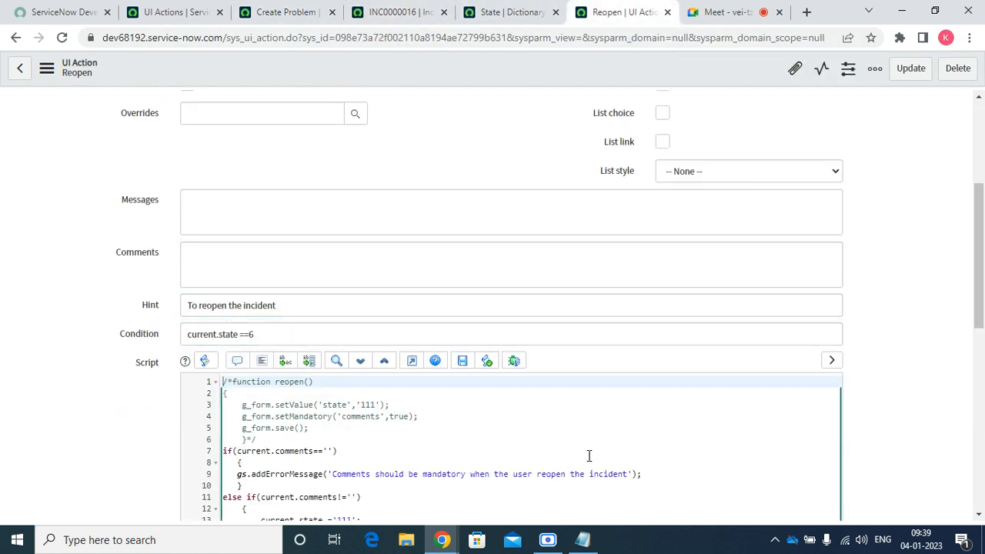
key(Tab)
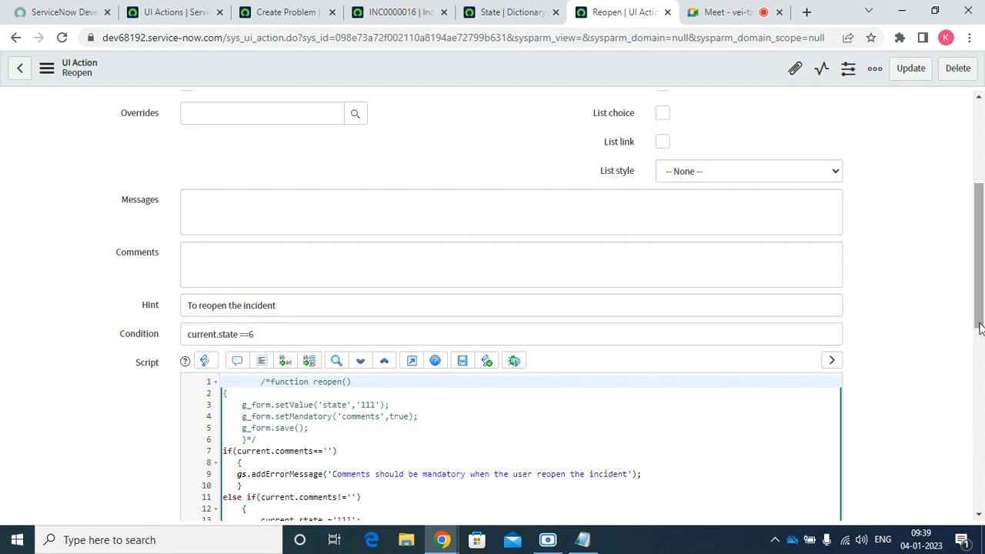
scroll(979, 327, down, 3)
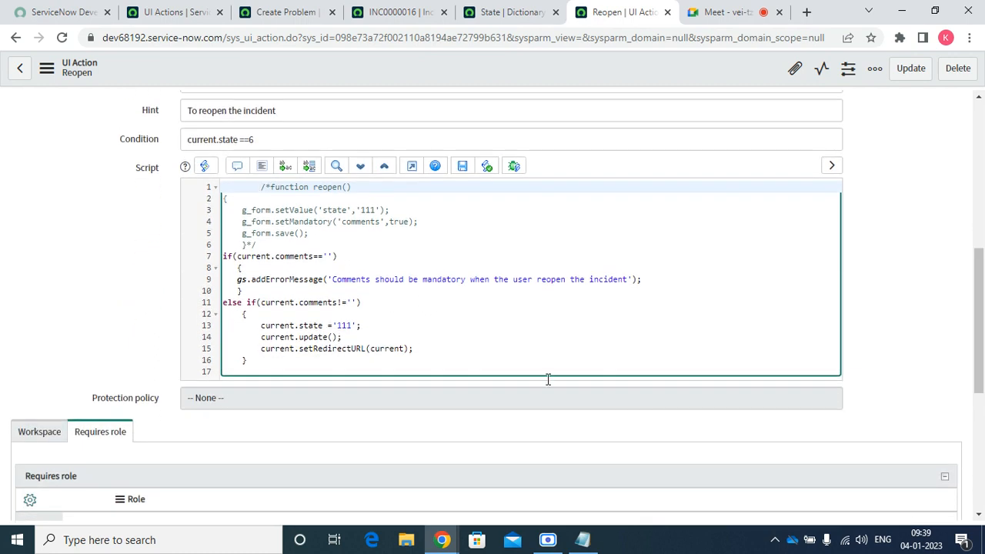
double_click(279, 349)
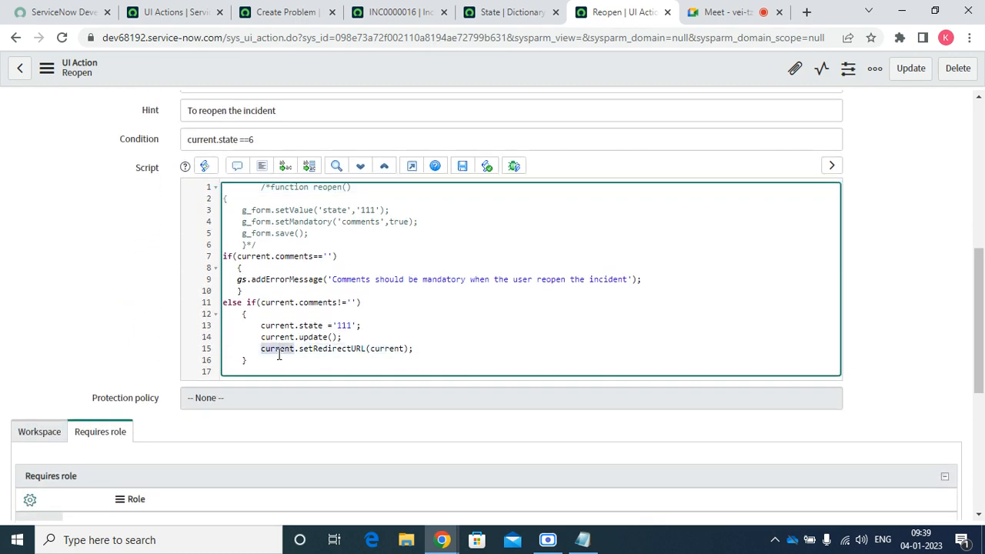
key(Delete)
key(Delete)
key(Delete)
key(Delete)
key(Delete)
key(Delete)
key(Delete)
key(Delete)
key(Delete)
key(Delete)
key(Delete)
key(Delete)
key(Delete)
key(Delete)
key(Delete)
key(Delete)
key(Delete)
key(Delete)
key(Delete)
key(Delete)
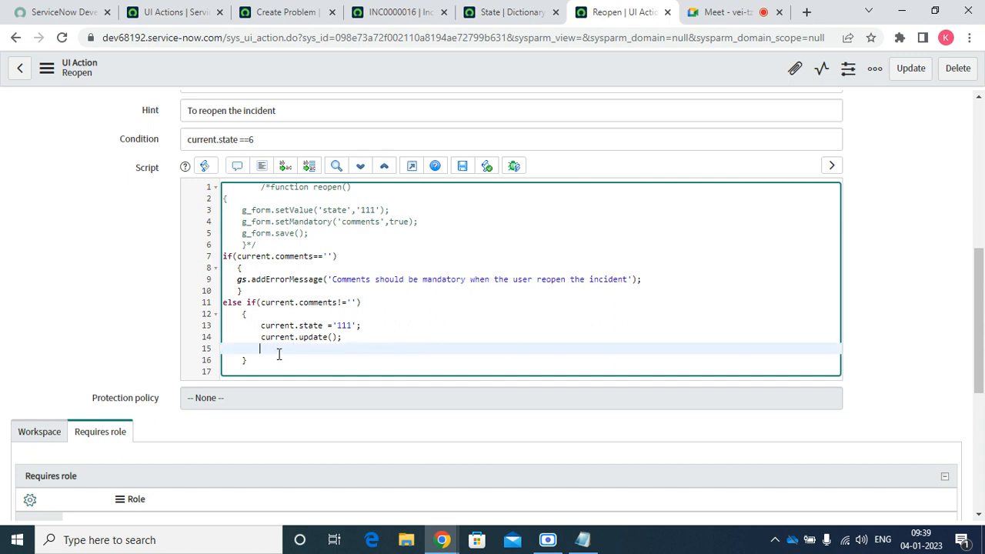
key(ctrl+v)
right_click(489, 63)
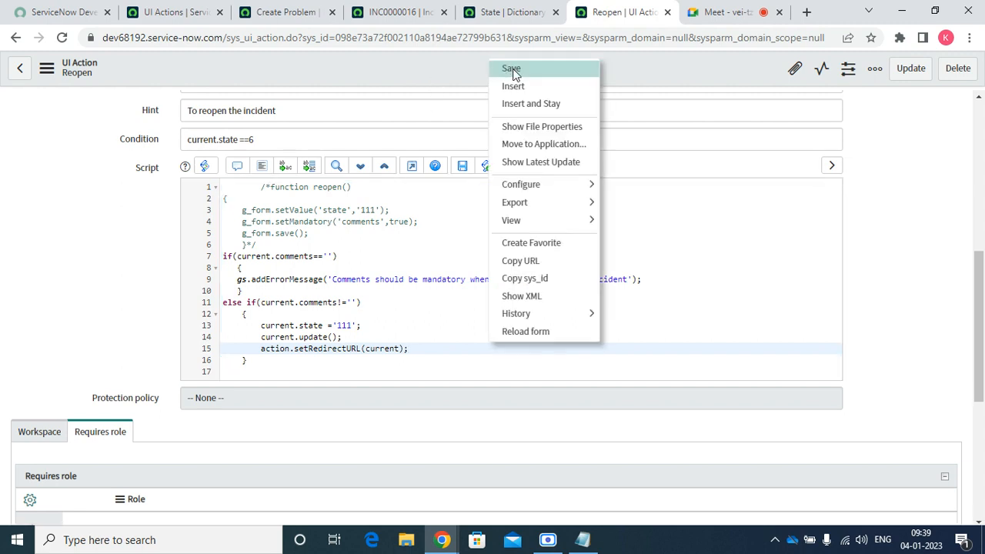
click(511, 70)
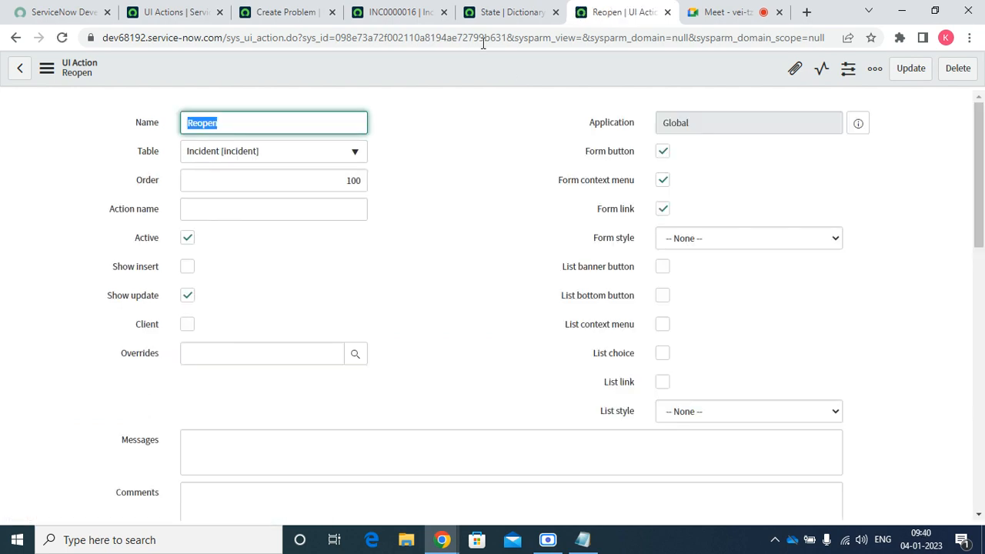
Reload INC0000016, set its Service to SAP Enterprise Services, and try the Reopen action
click(380, 12)
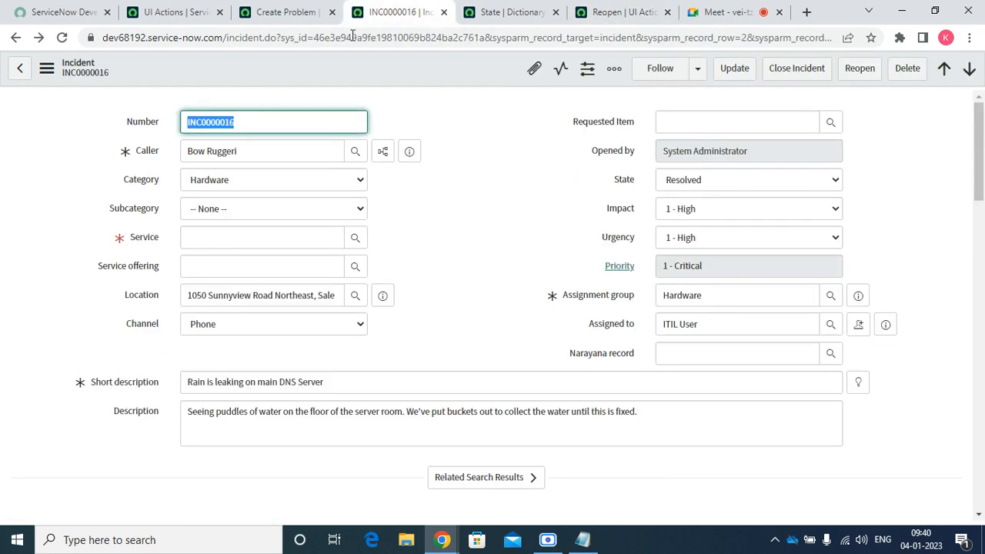
click(64, 37)
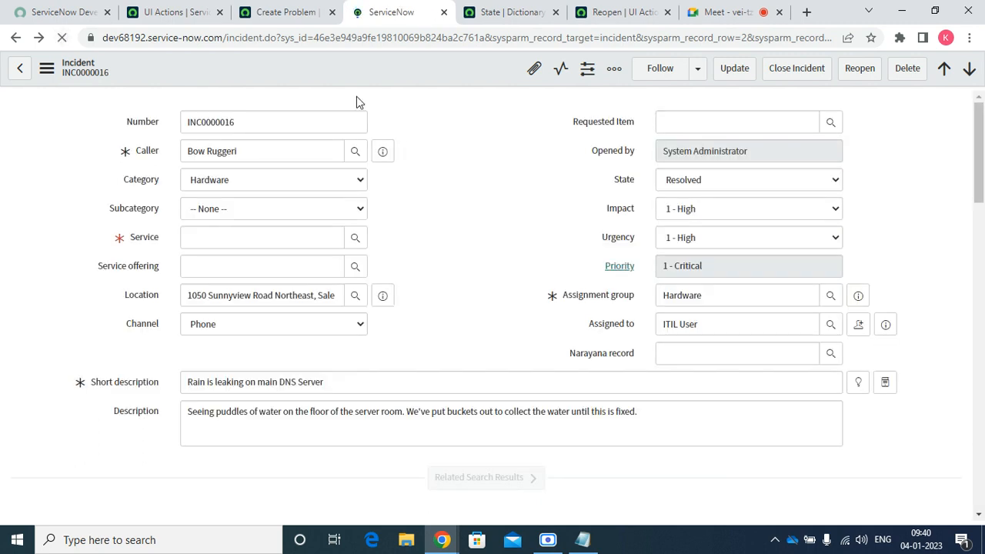
click(268, 232)
text(sa)
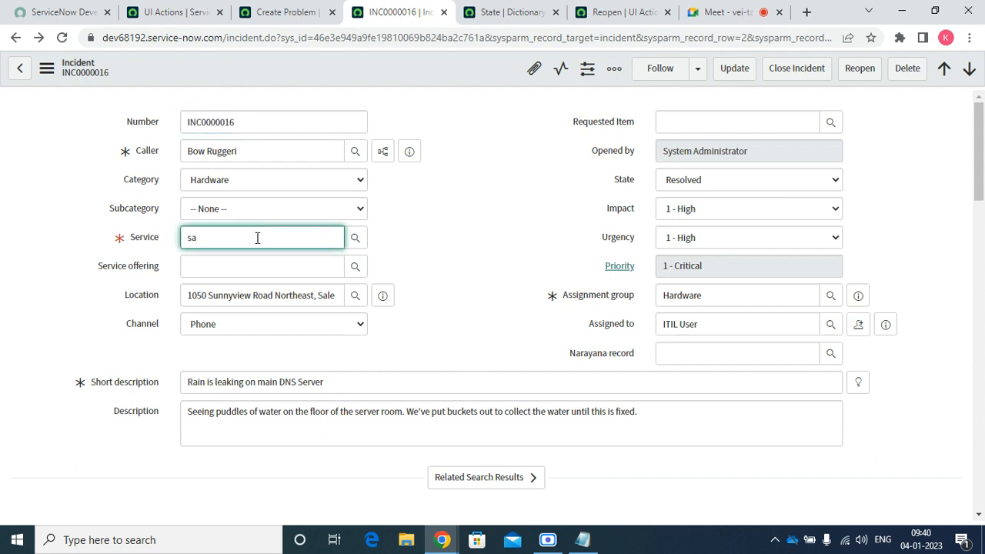
key(Down)
key(Return)
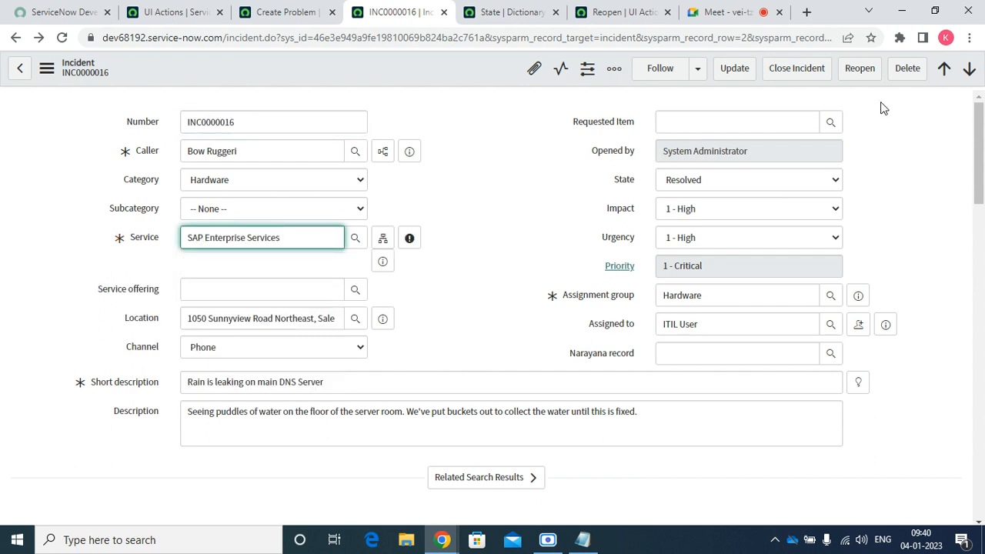
click(860, 70)
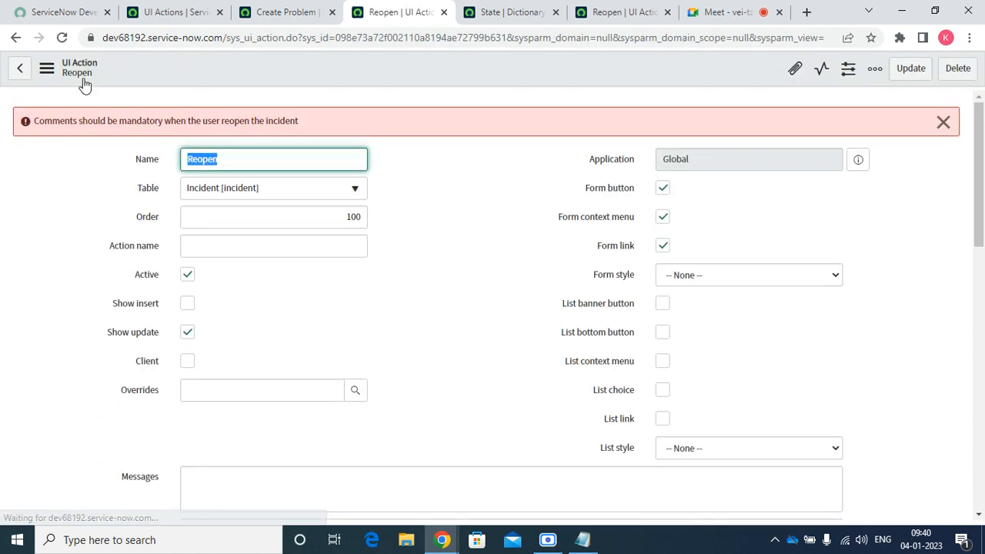
click(16, 38)
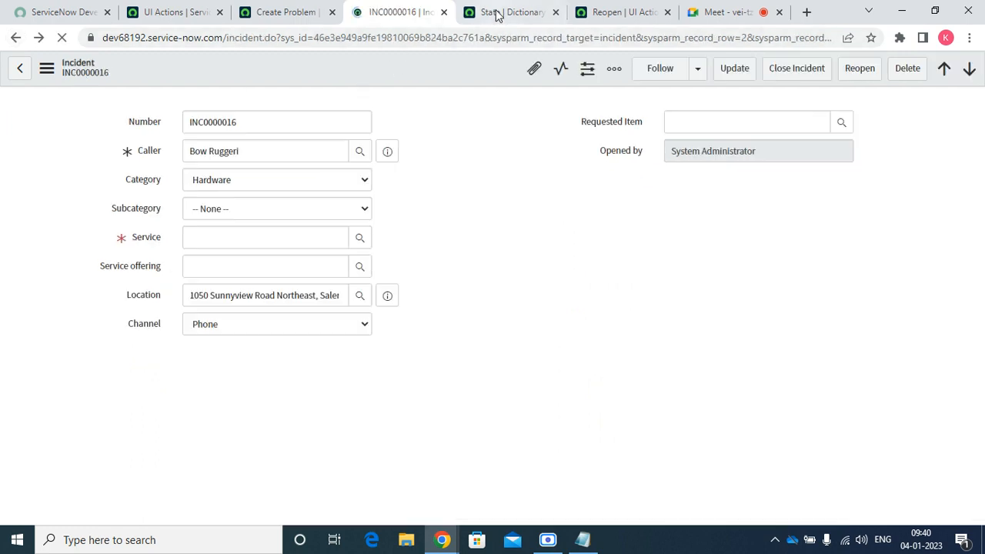
Save the Reopen UI Action and close the INC0000016 incident tab
click(496, 13)
click(608, 9)
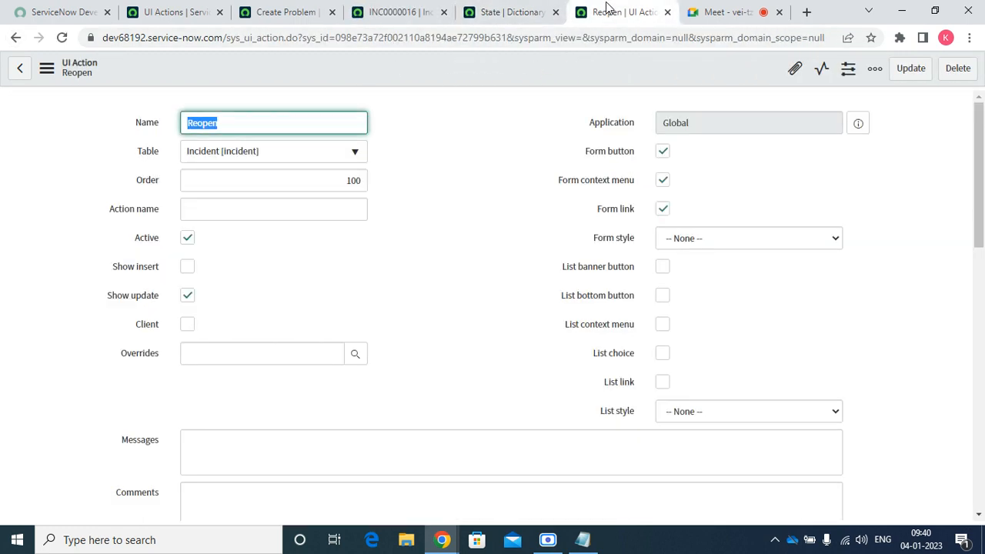
right_click(414, 79)
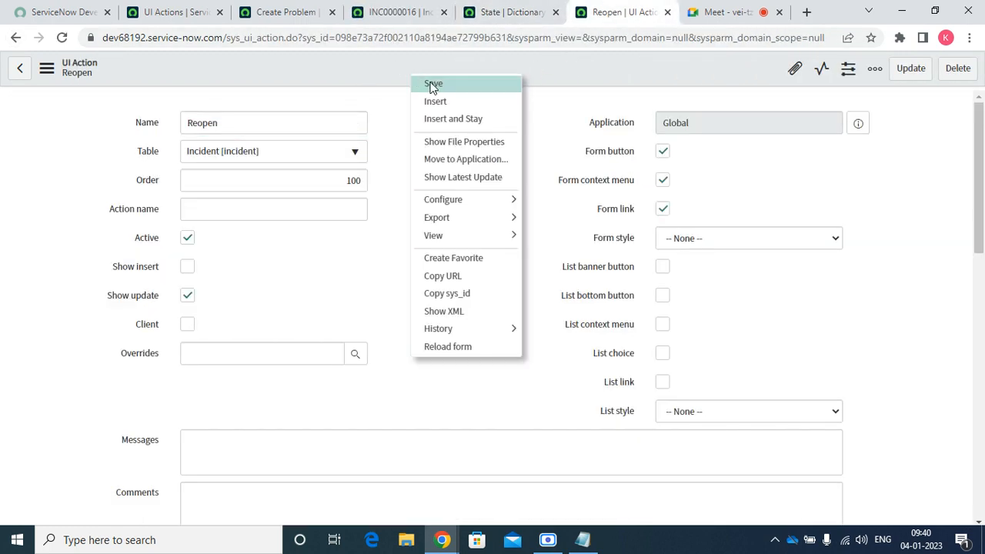
click(449, 84)
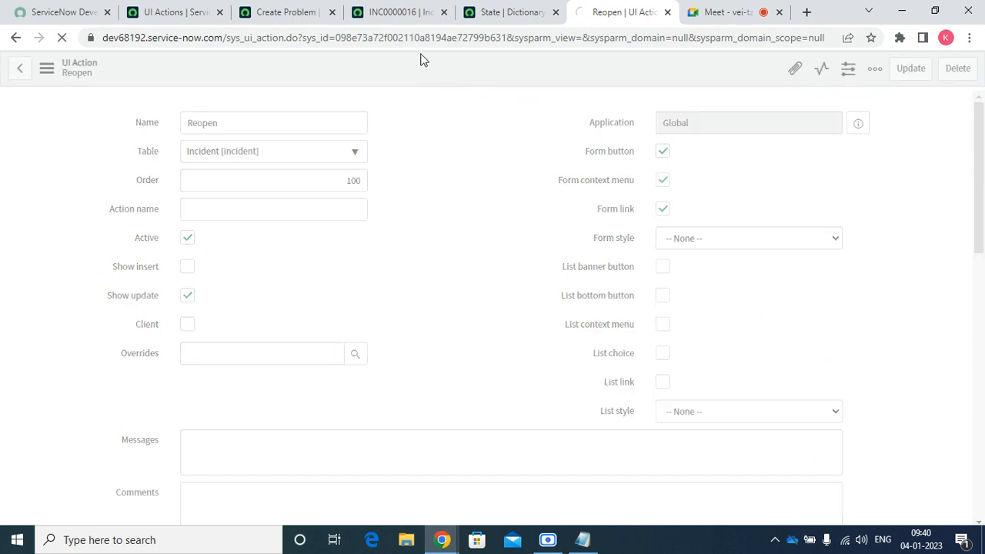
click(397, 11)
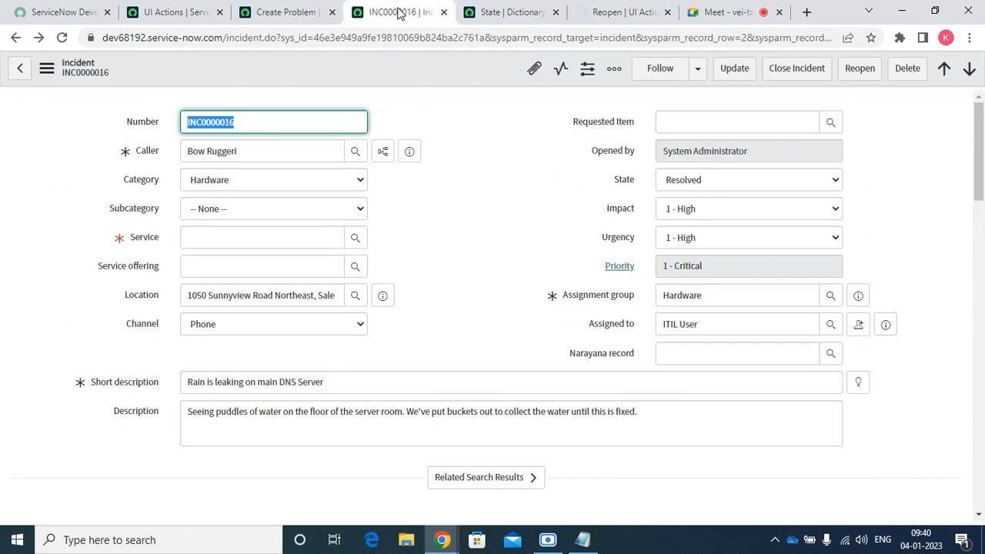
click(443, 12)
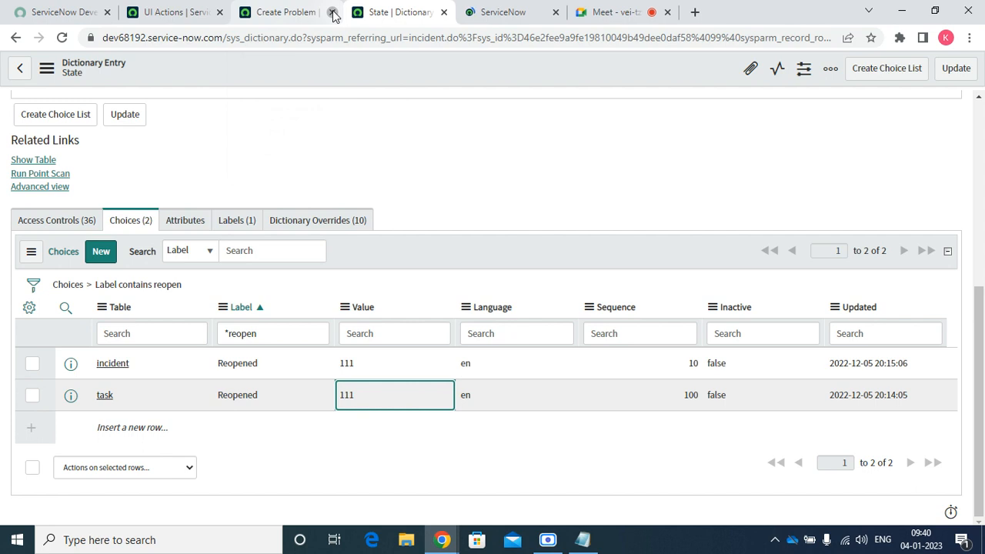
Close Create Problem, then open the Incident - Open list and INC0000016 in new tabs
click(331, 12)
click(184, 8)
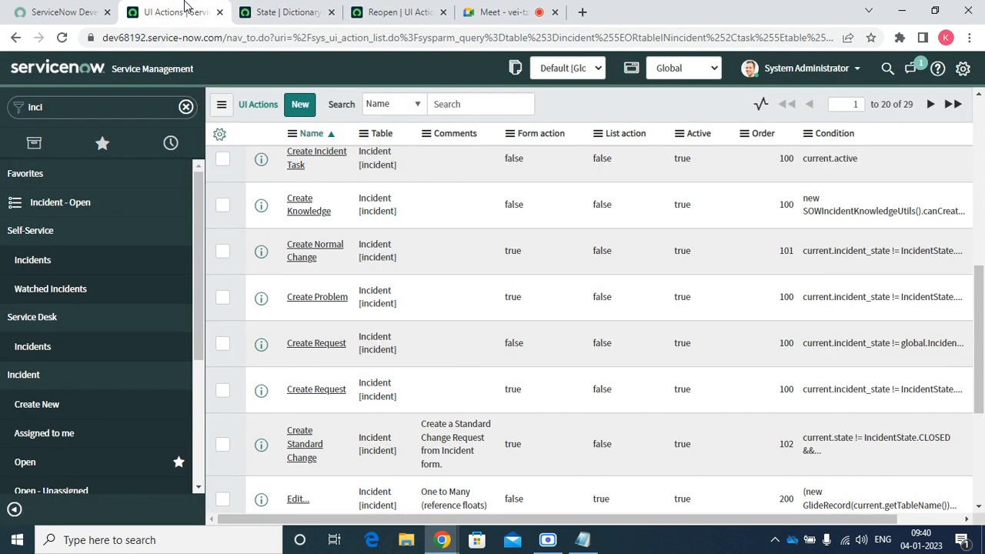
right_click(71, 205)
click(123, 219)
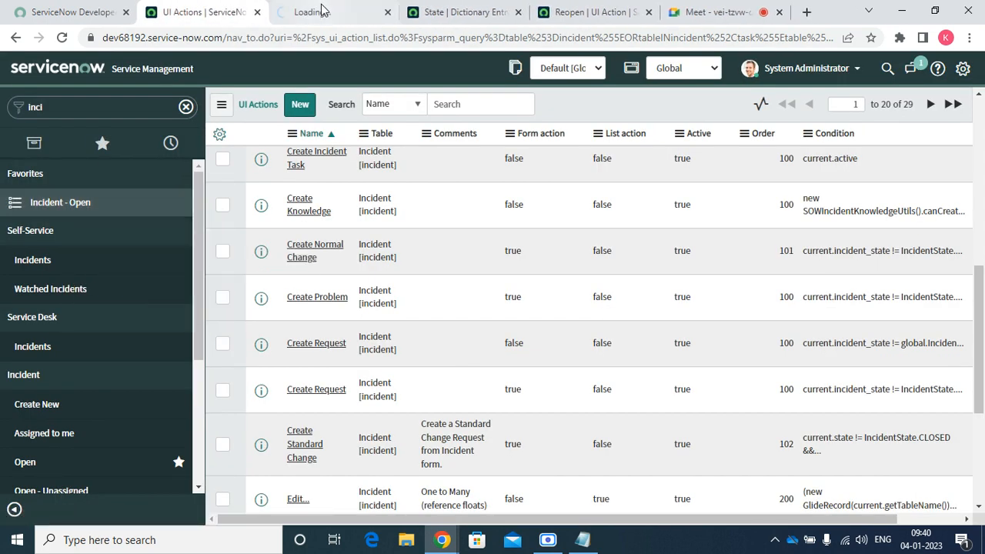
click(325, 11)
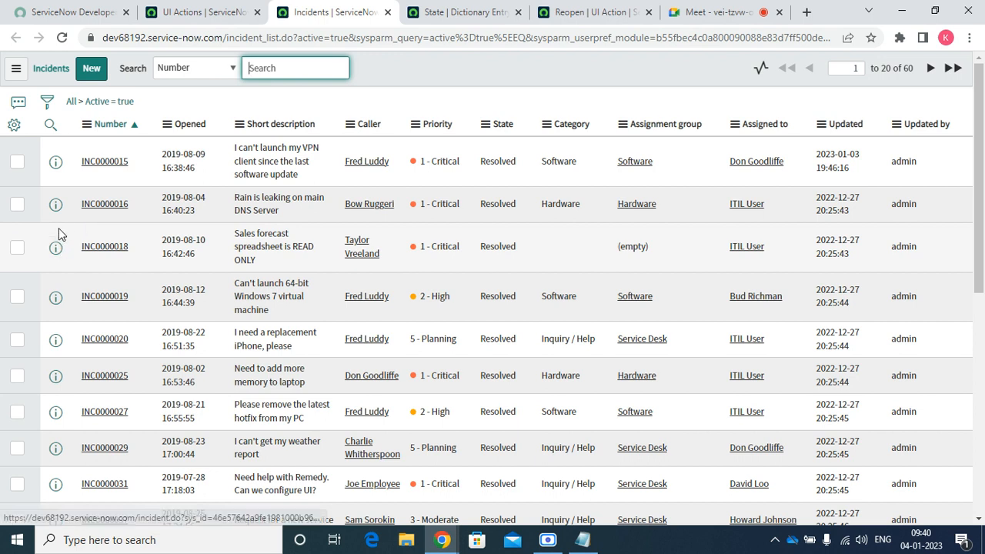
click(56, 205)
right_click(60, 220)
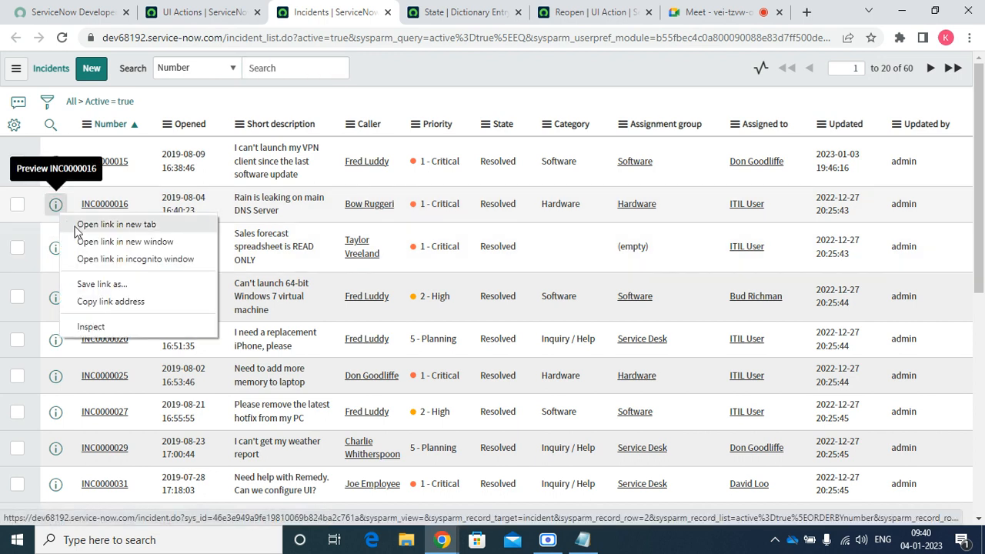
click(77, 223)
click(427, 8)
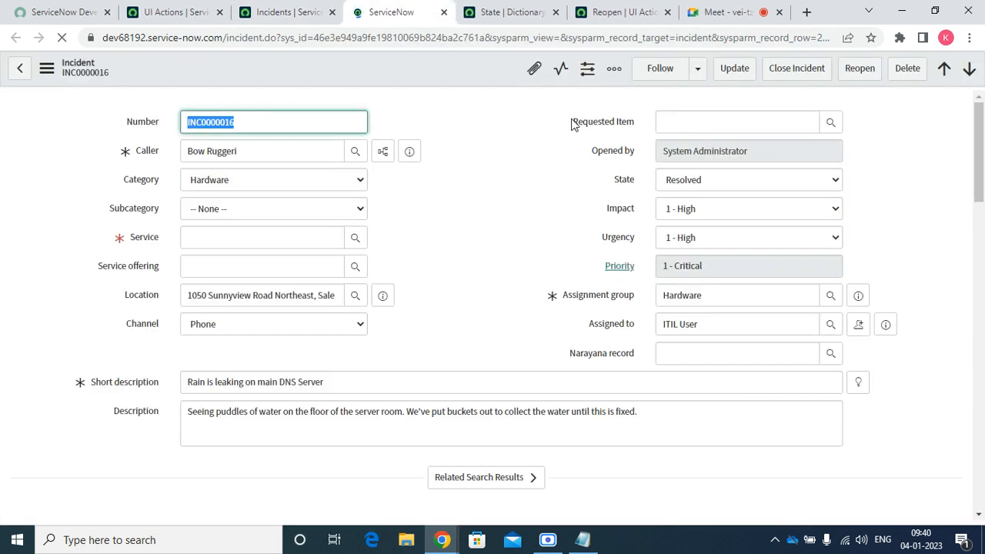
Set Service to SAP Enterprise Services, attempt Reopen without comments, then reopen INC0000016
click(311, 229)
text(sa)
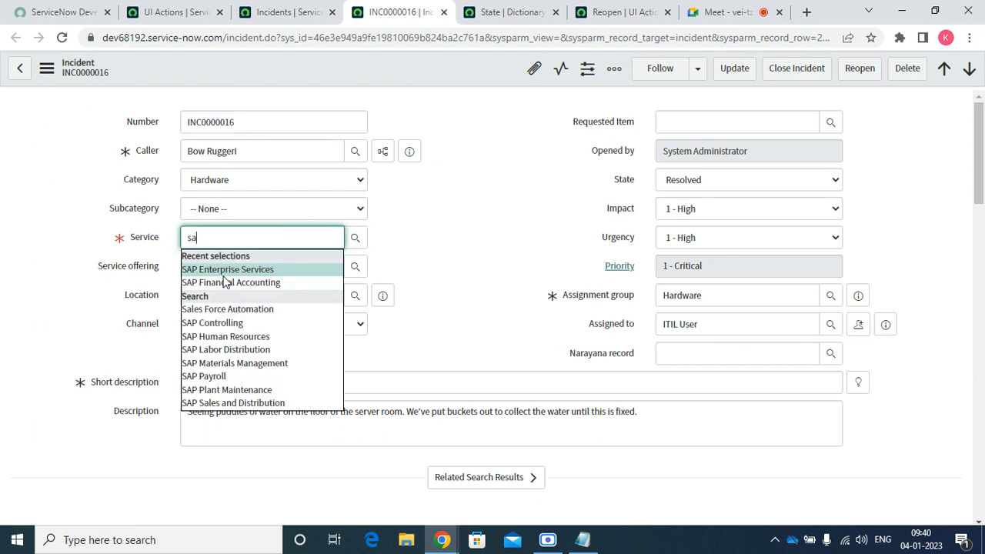
click(230, 270)
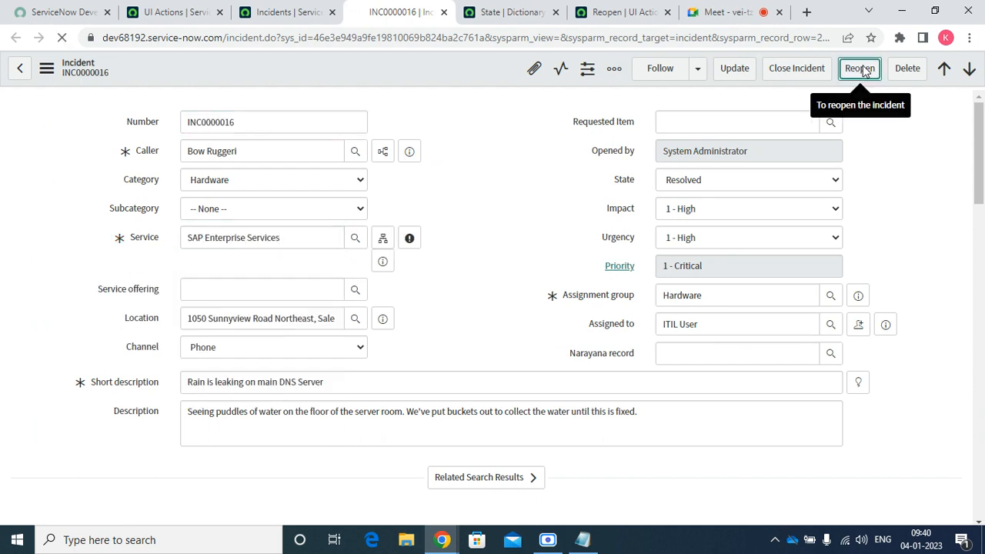
click(860, 69)
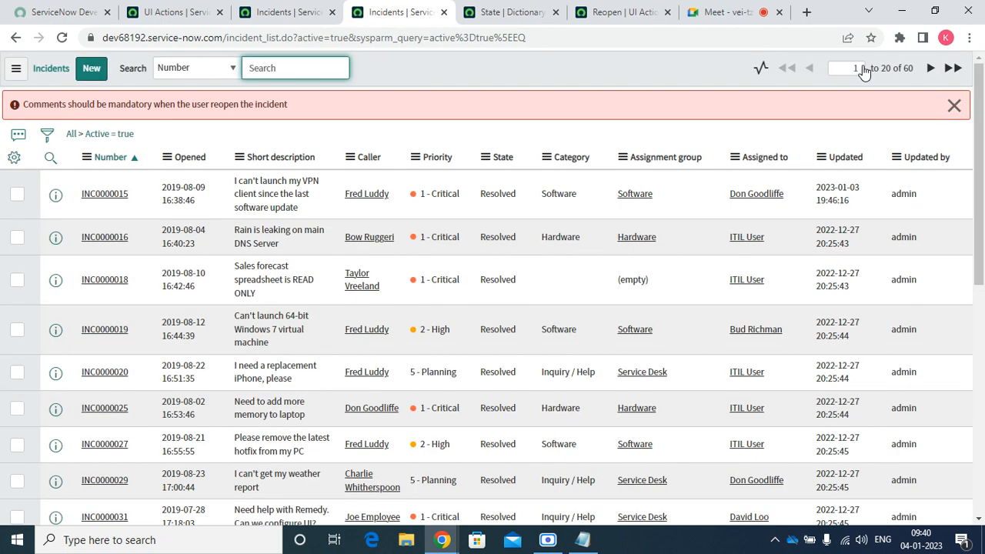
click(104, 240)
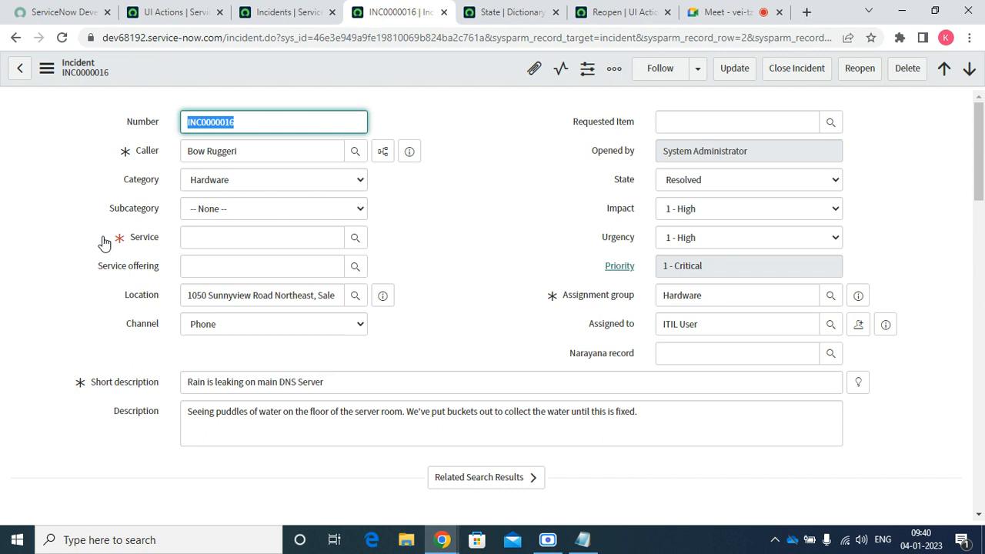
Select the existing action.setRedirectURL(current) statement in the Reopen script
click(607, 14)
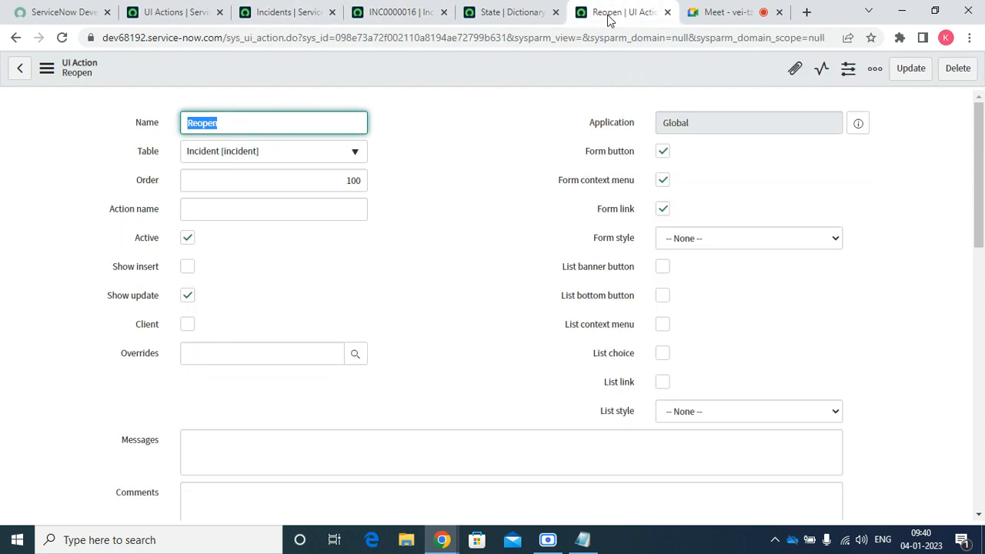
drag(980, 239, 980, 415)
click(314, 256)
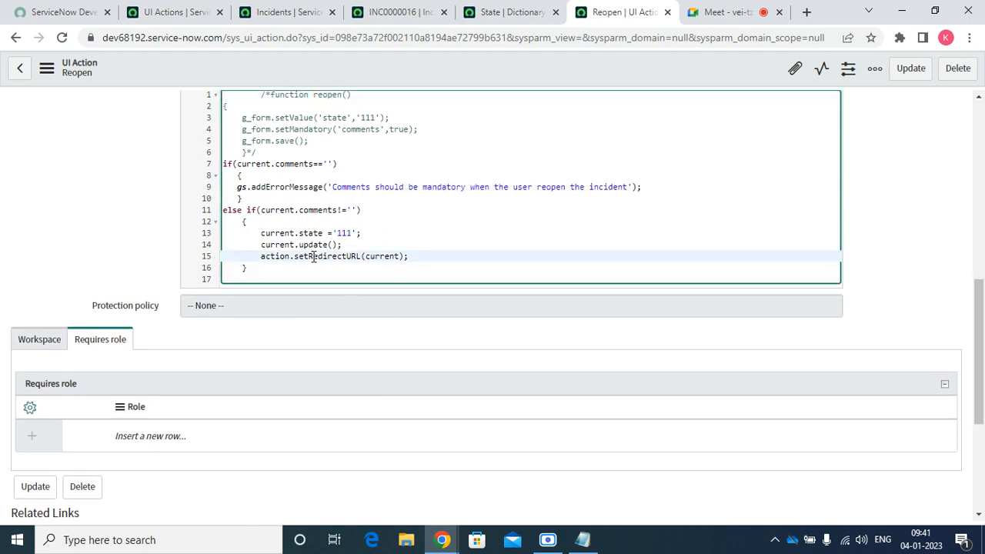
key(Up)
key(Up)
key(Up)
key(Up)
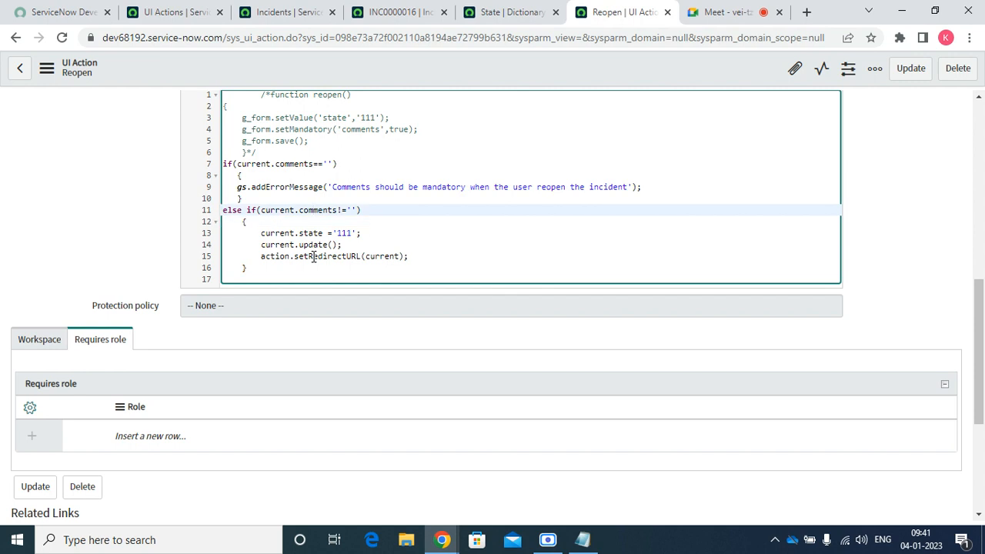
drag(412, 256, 259, 256)
key(ctrl+c)
Paste action.setRedirectURL(current); below the gs.addErrorMessage line and save the UI Action
click(660, 186)
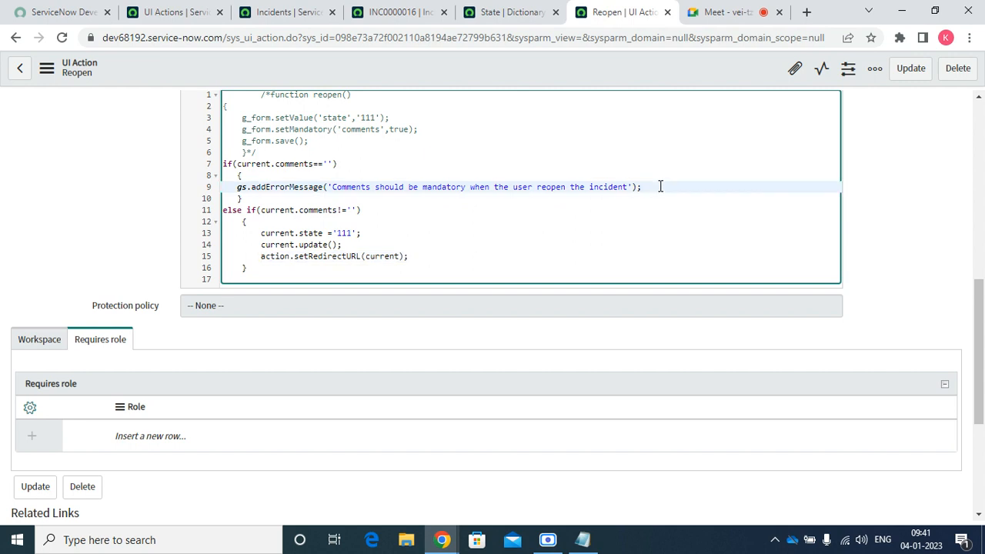
key(Return)
key(Return)
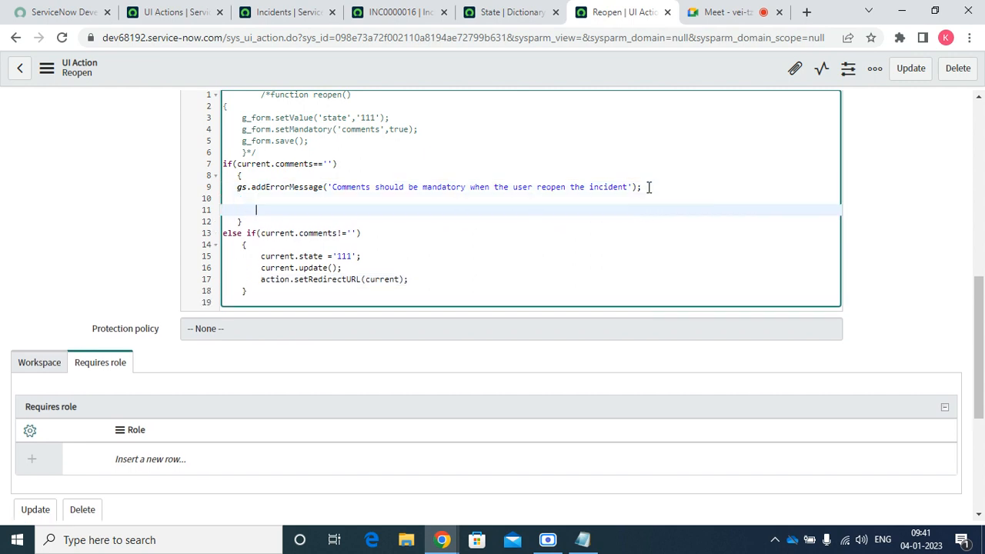
key(Up)
key(ctrl+v)
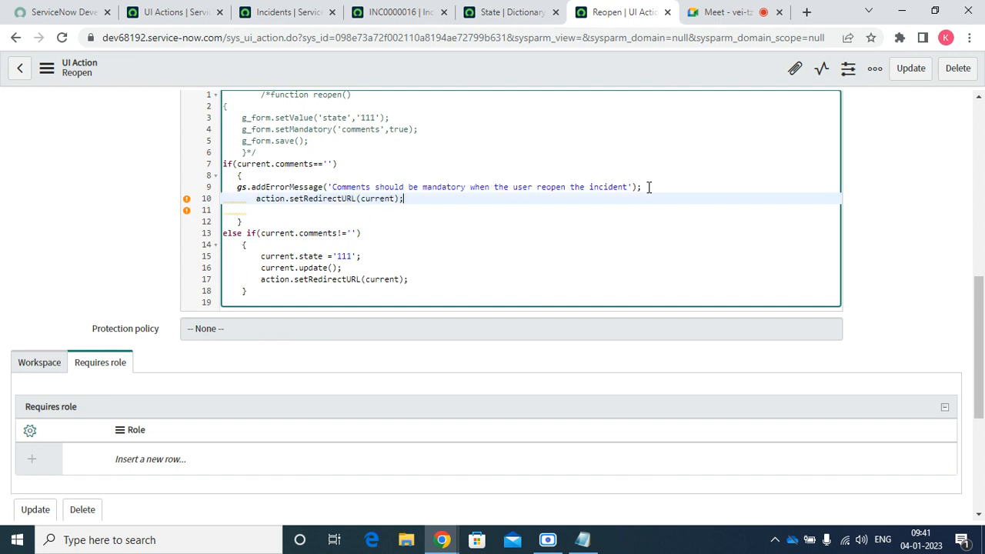
key(Delete)
key(BackSpace)
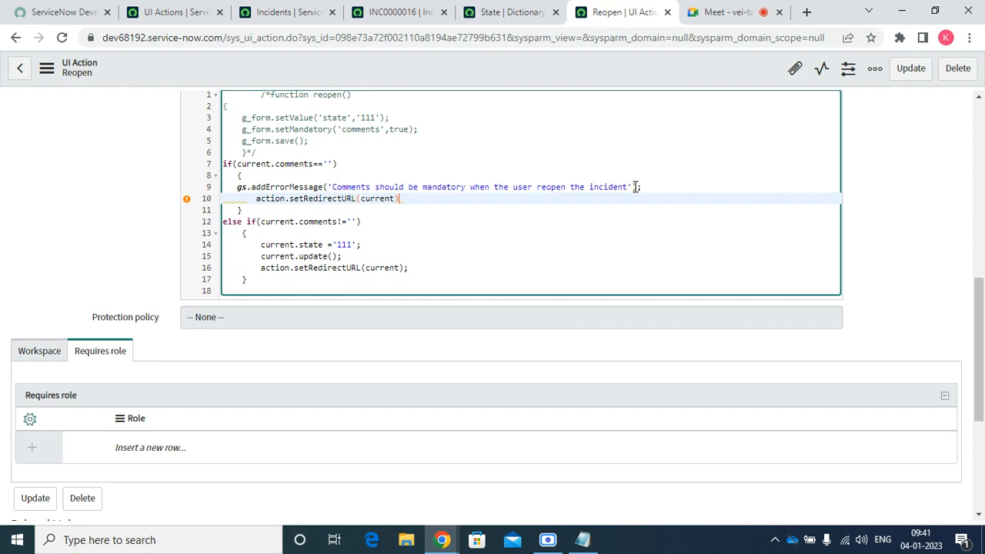
text(;)
click(450, 70)
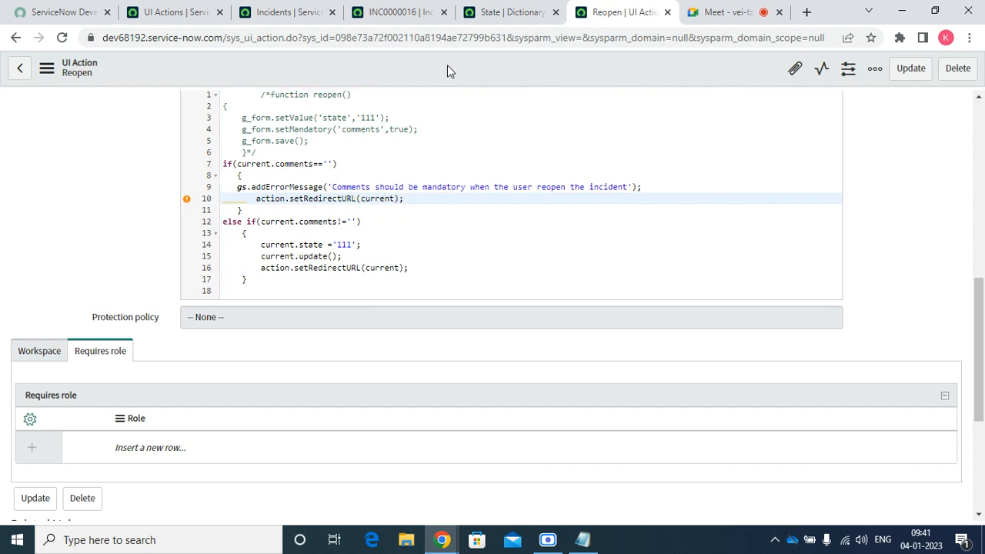
right_click(450, 70)
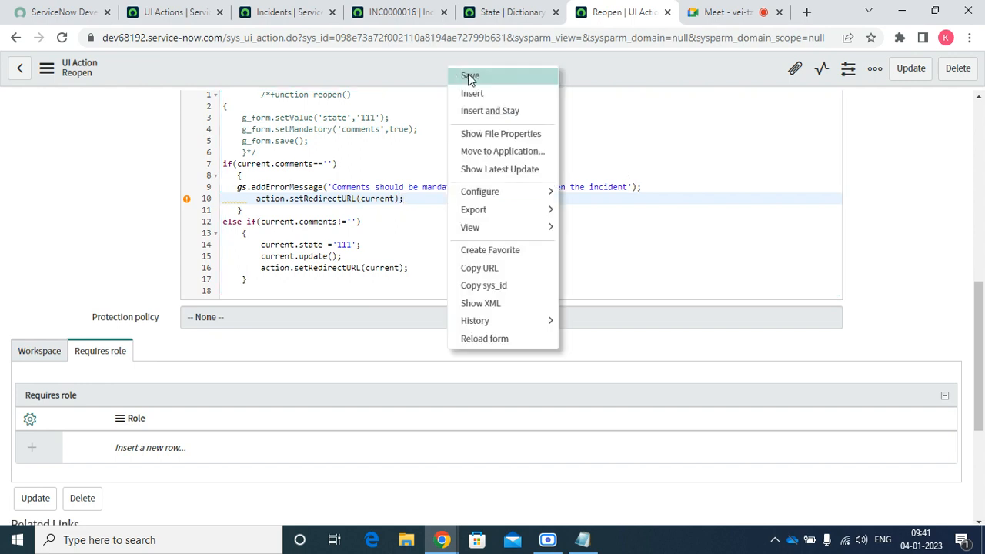
click(470, 77)
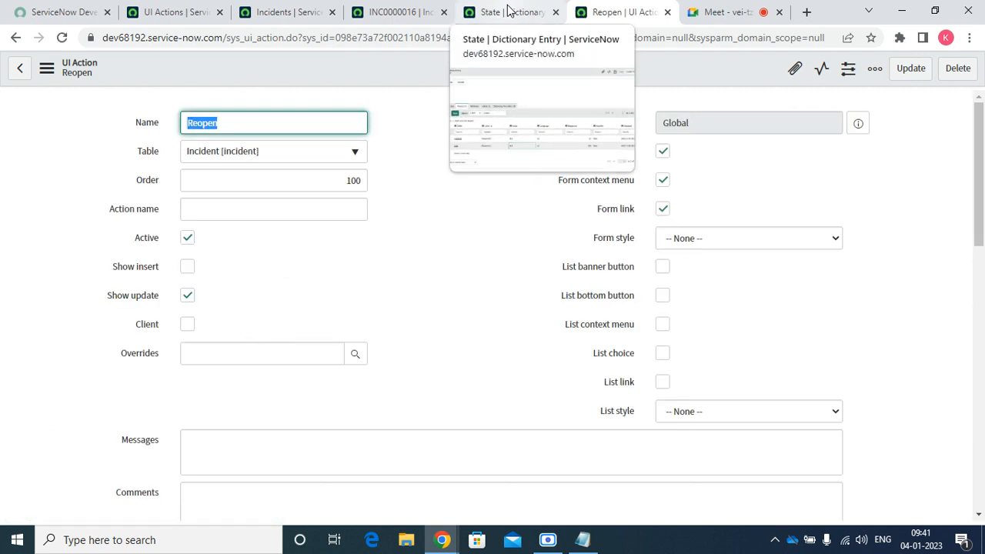
Reload INC0000016, set Service to SAP Enterprise Services, and click Reopen with comments empty
click(420, 11)
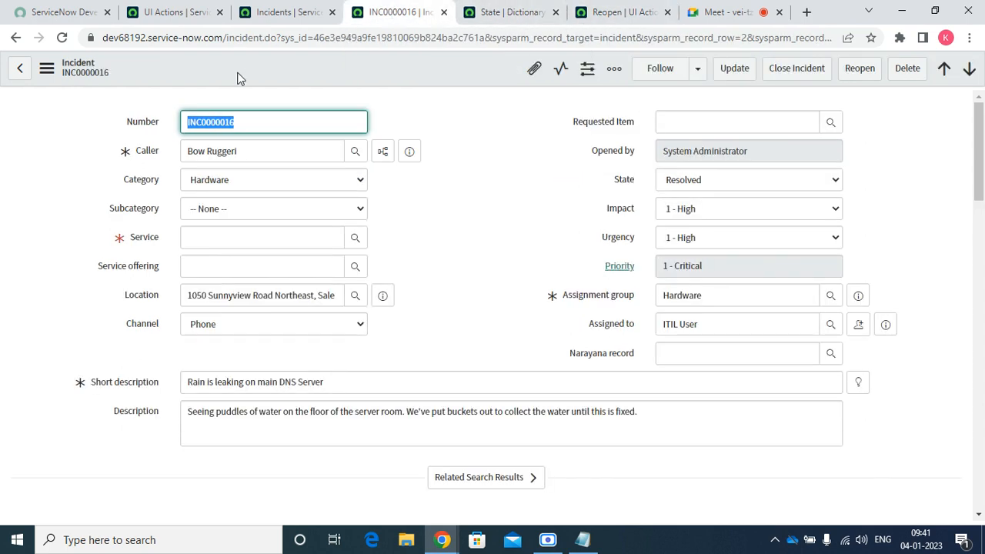
click(62, 38)
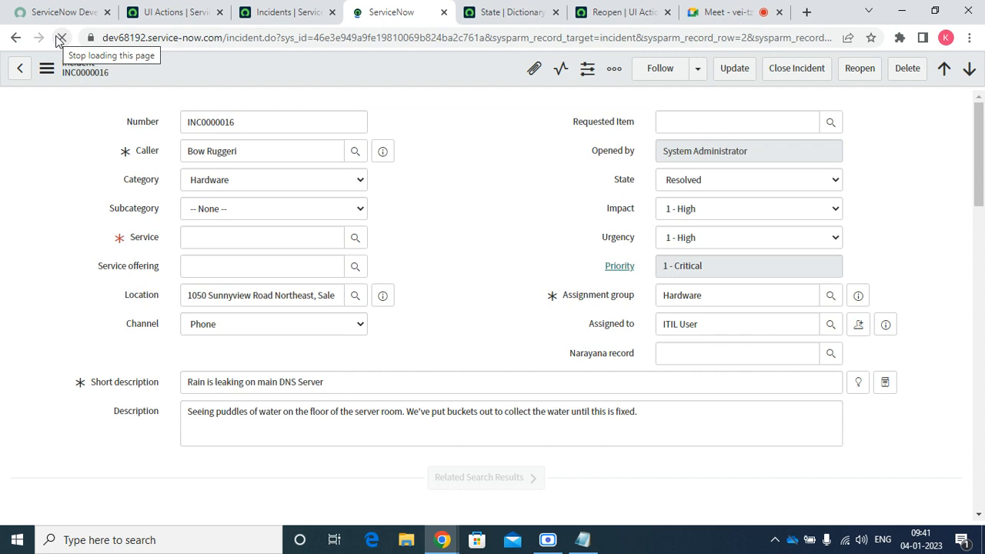
click(207, 244)
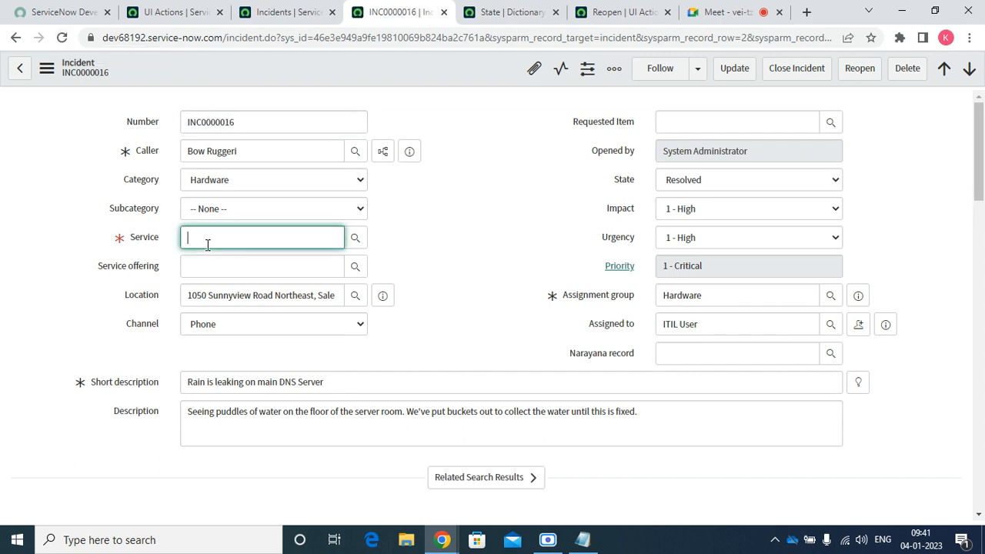
text(sa)
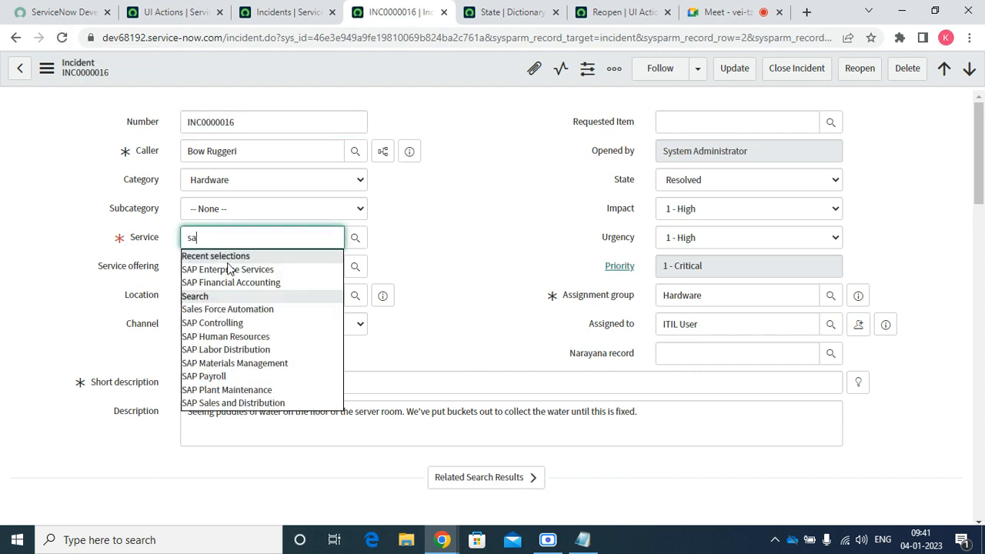
click(229, 266)
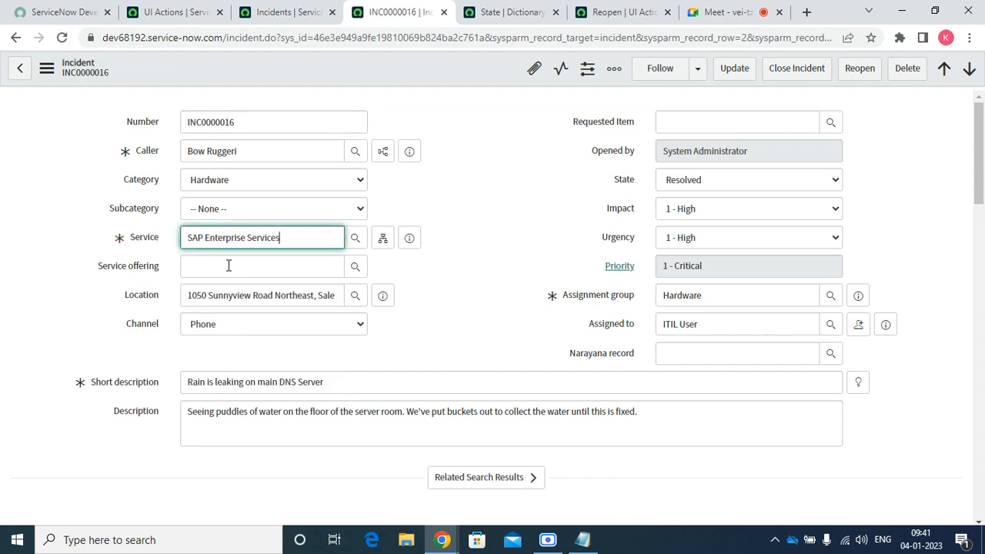
click(860, 71)
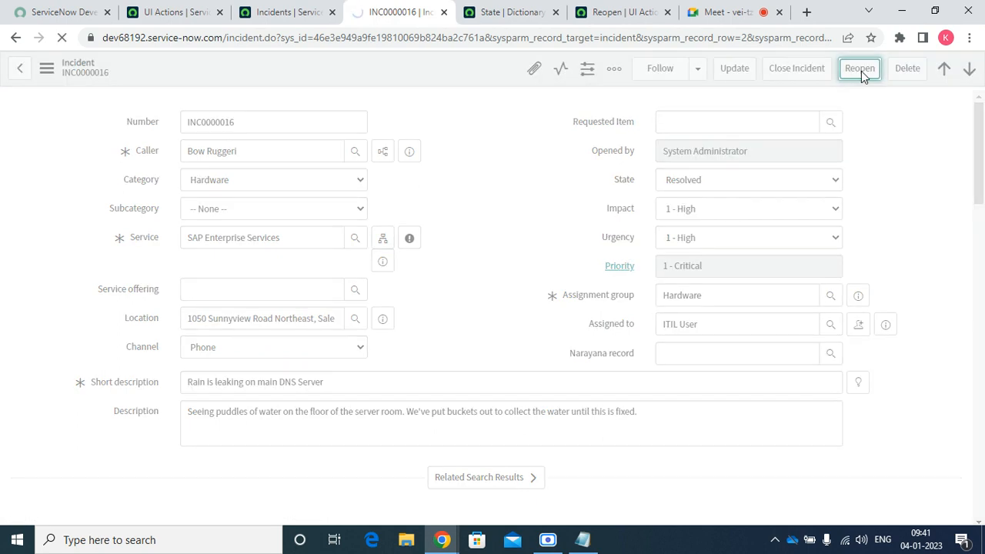
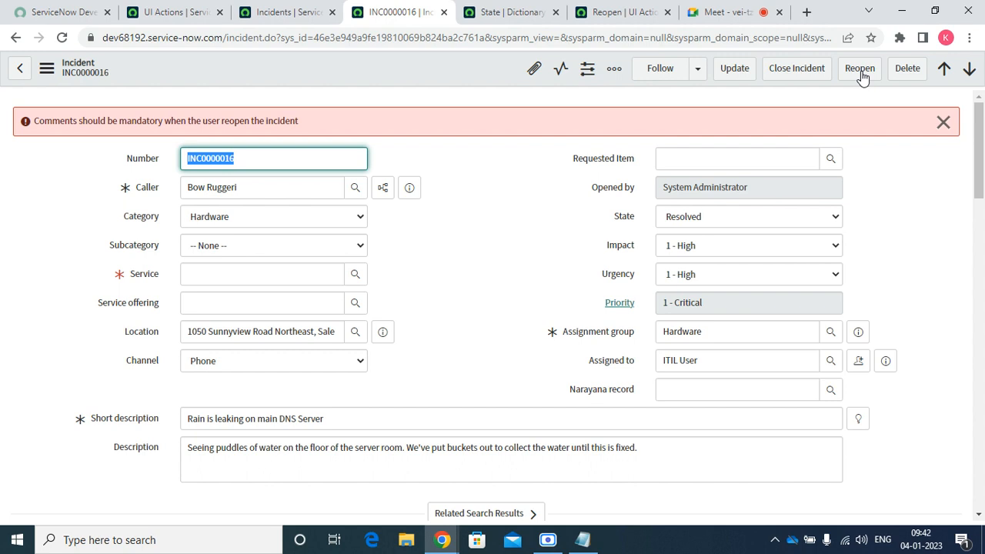
Change the Reopen script's line 16 redirect target from current to incident.do
click(506, 17)
click(582, 17)
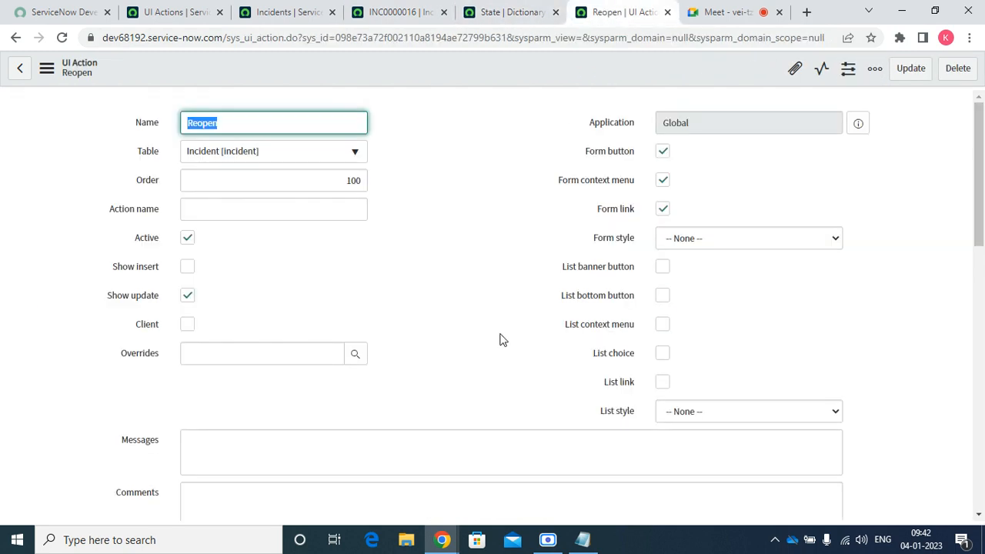
scroll(474, 369, down, 6)
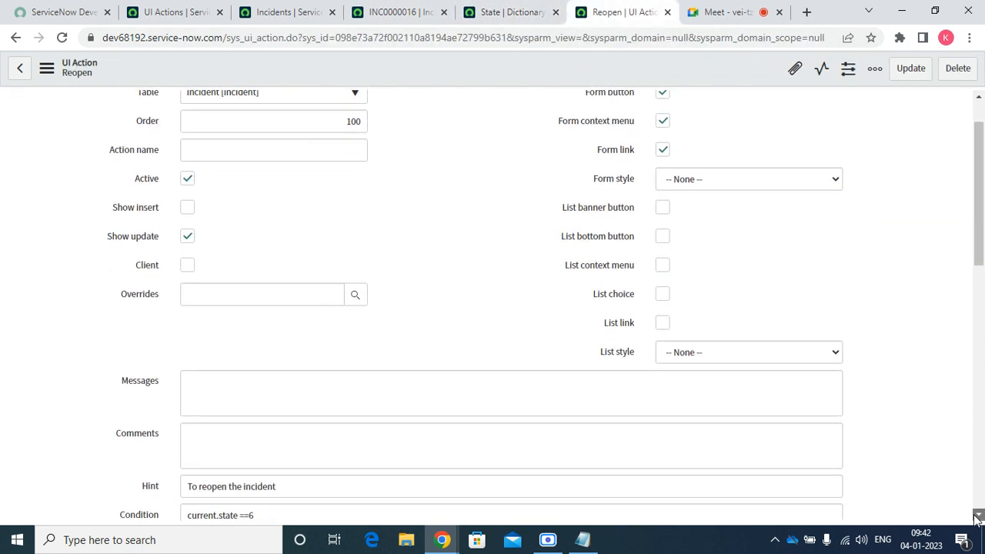
click(388, 368)
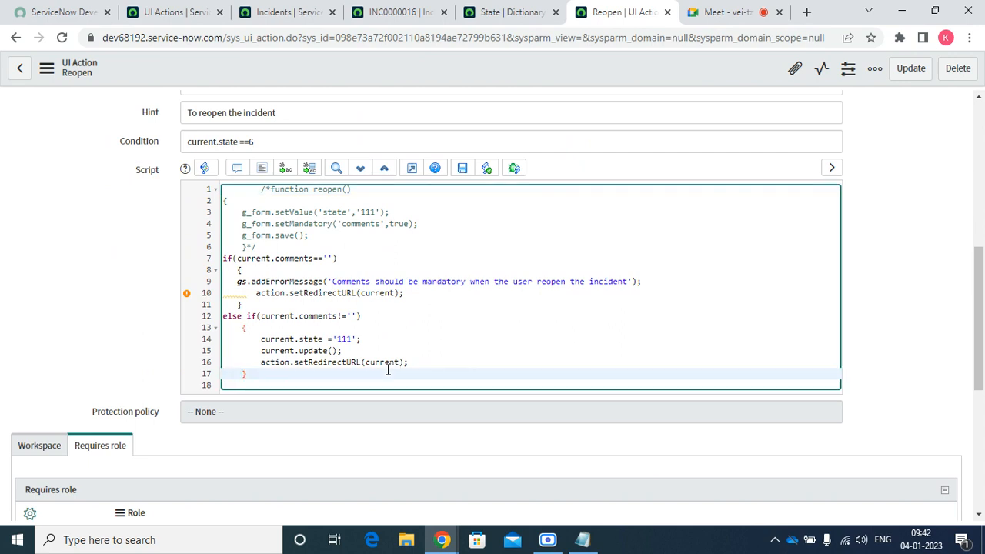
double_click(387, 364)
text(inc)
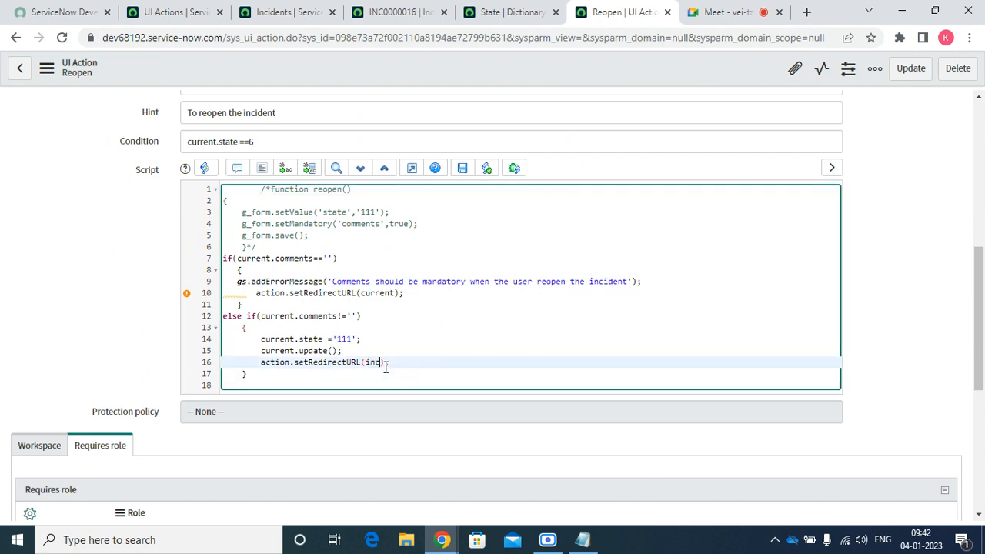
text(id)
text(e)
text(nt)
text(,c)
Save the Reopen UI Action and go back to incident INC0000016
click(559, 340)
right_click(502, 56)
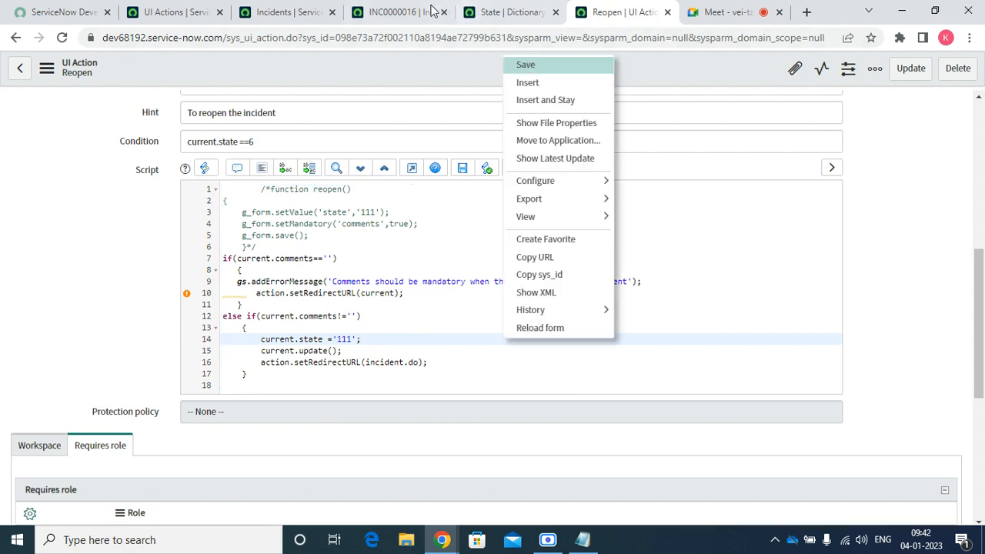
click(400, 11)
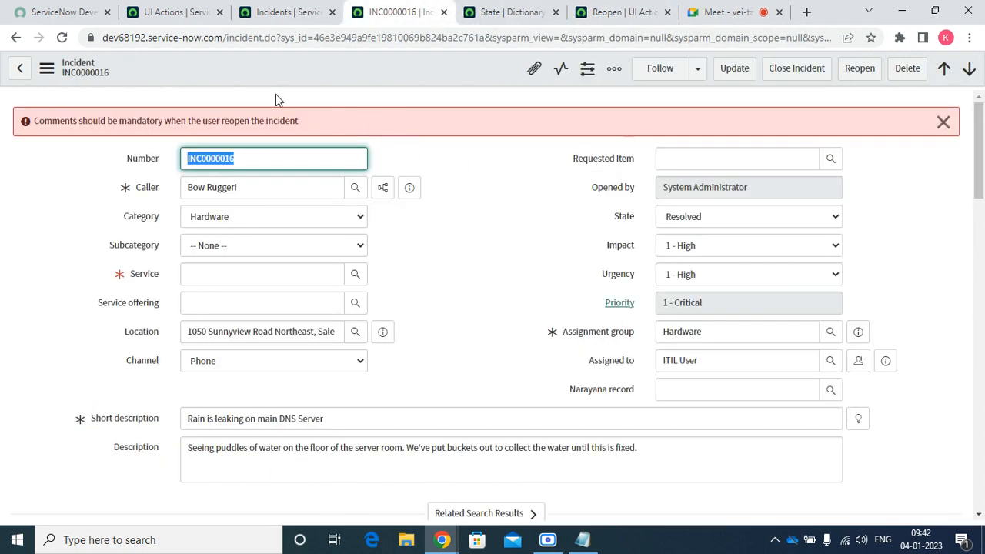
Reload INC0000016 and set its Service to SAP Enterprise Services
click(61, 38)
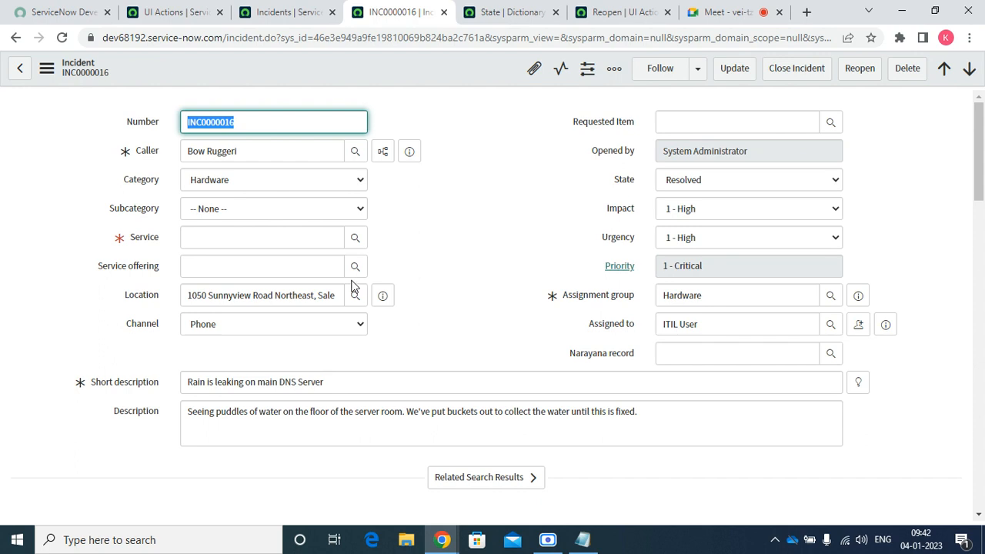
click(271, 240)
text(sa)
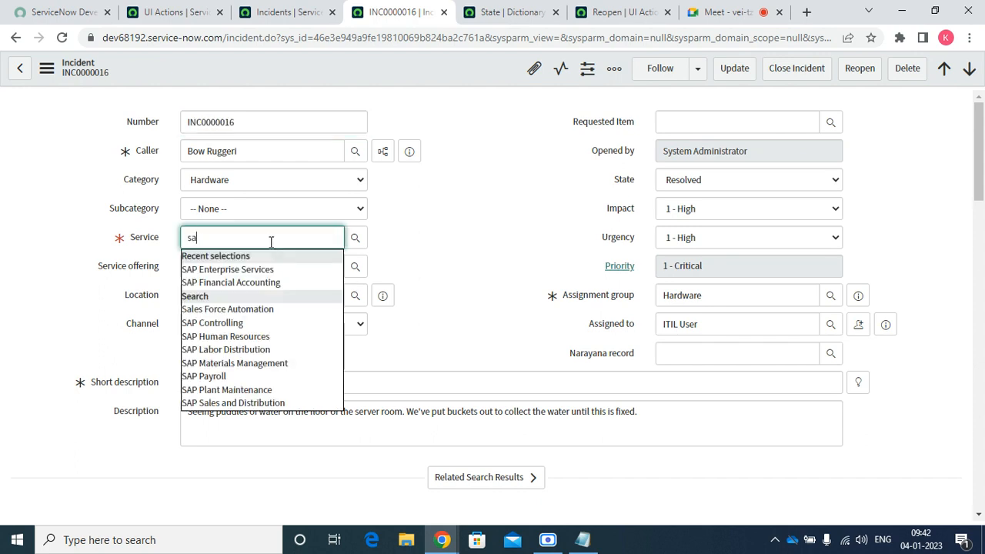
key(Down)
key(Return)
key(Tab)
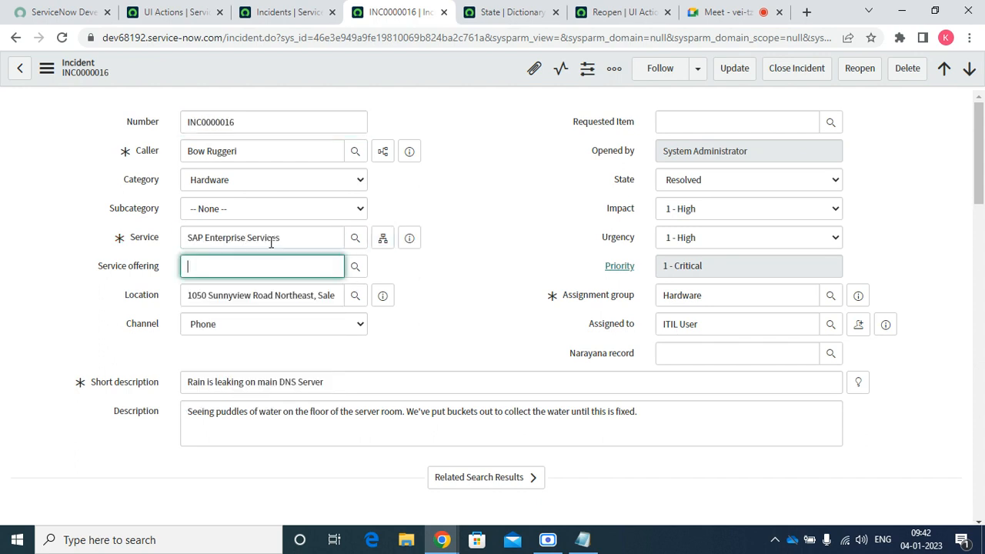
Add the customer-visible comment 'Test' and reopen the incident
click(737, 123)
drag(979, 171, 980, 302)
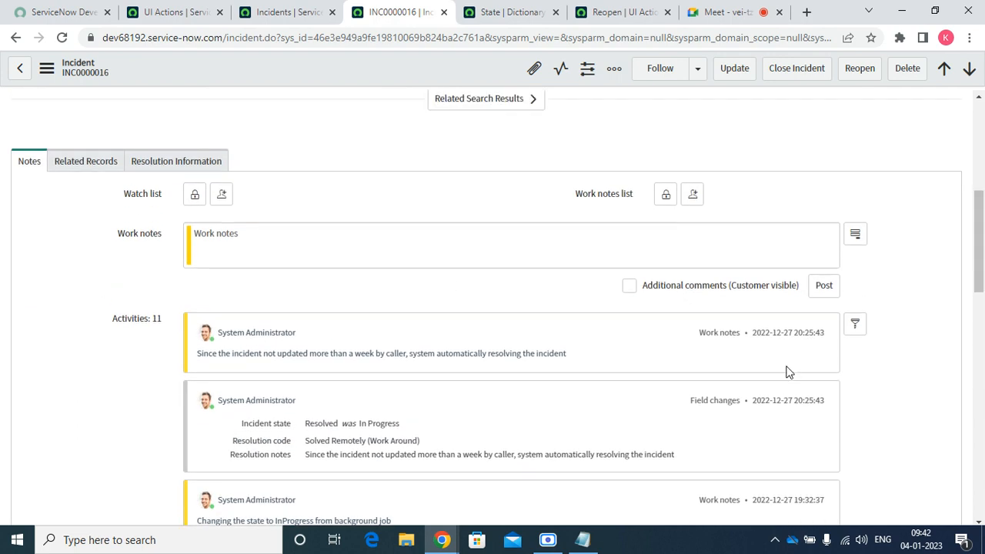
click(629, 284)
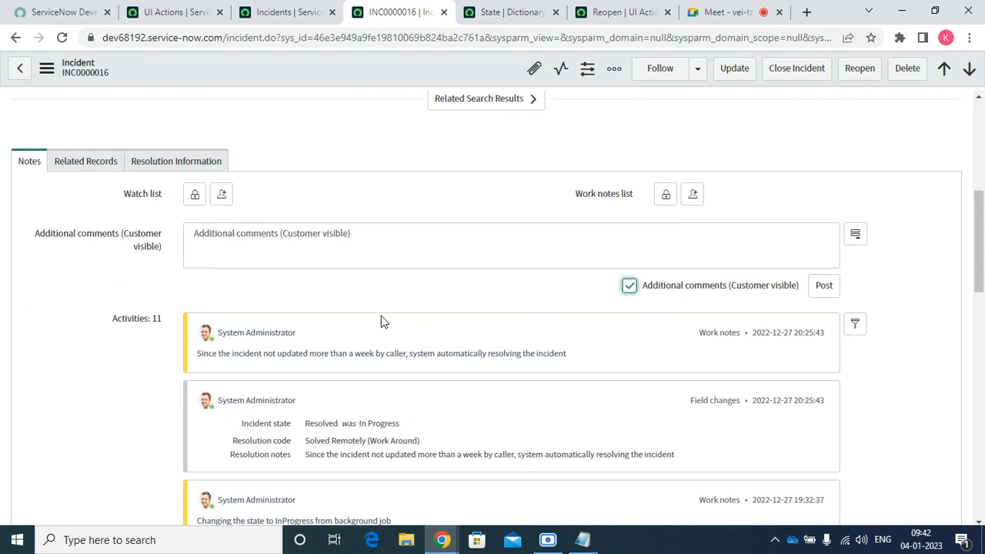
click(311, 259)
text(Test)
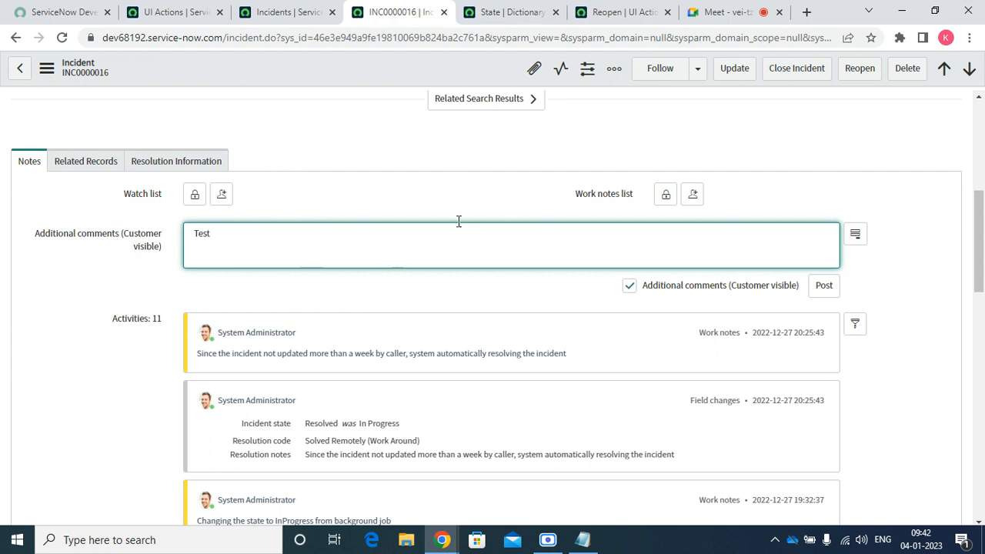
click(854, 77)
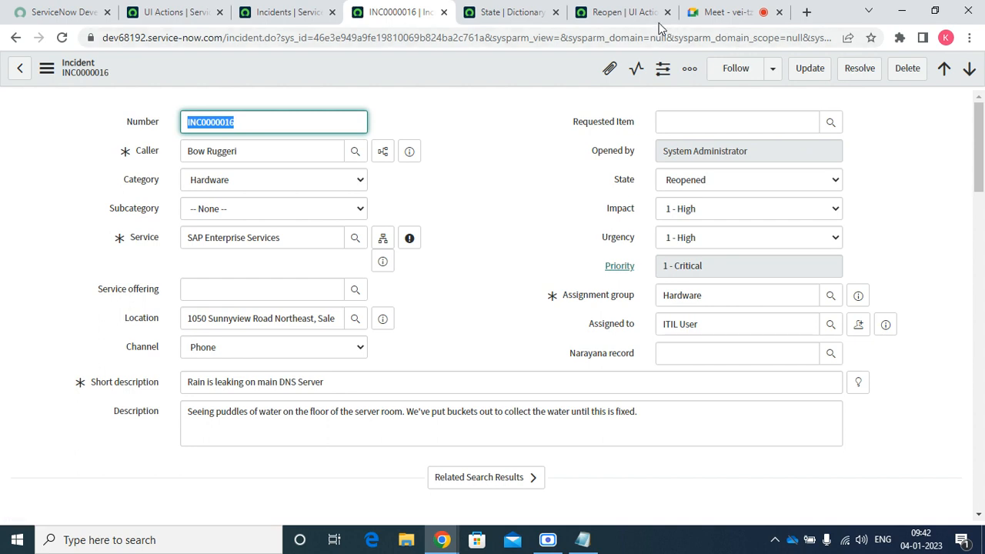
click(612, 17)
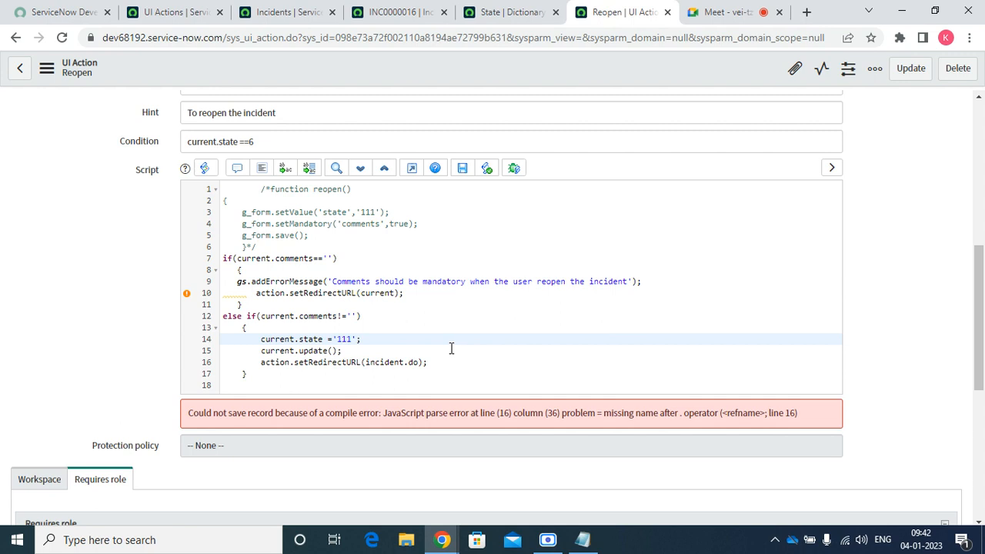
double_click(379, 362)
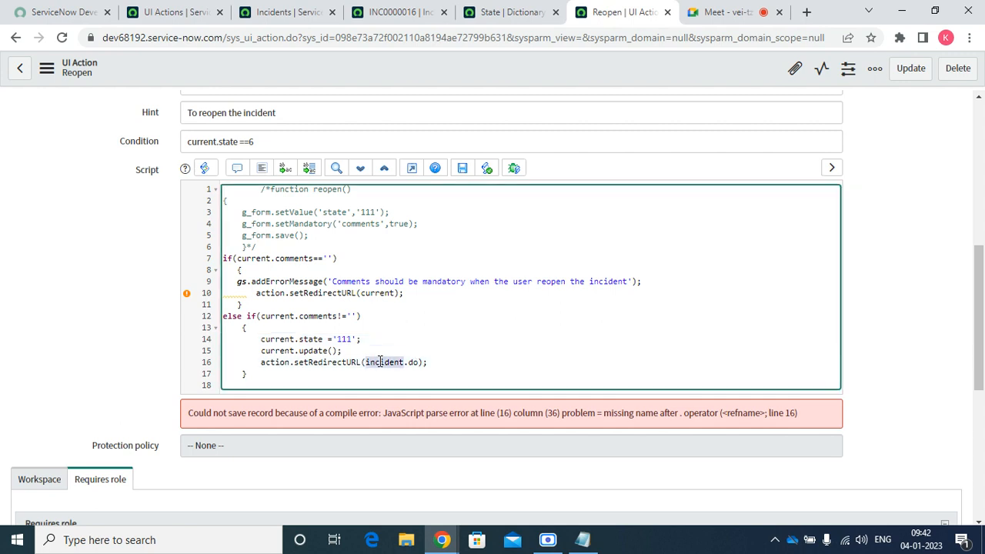
key(Delete)
key(Delete)
key(Delete)
key(Delete)
text('w)
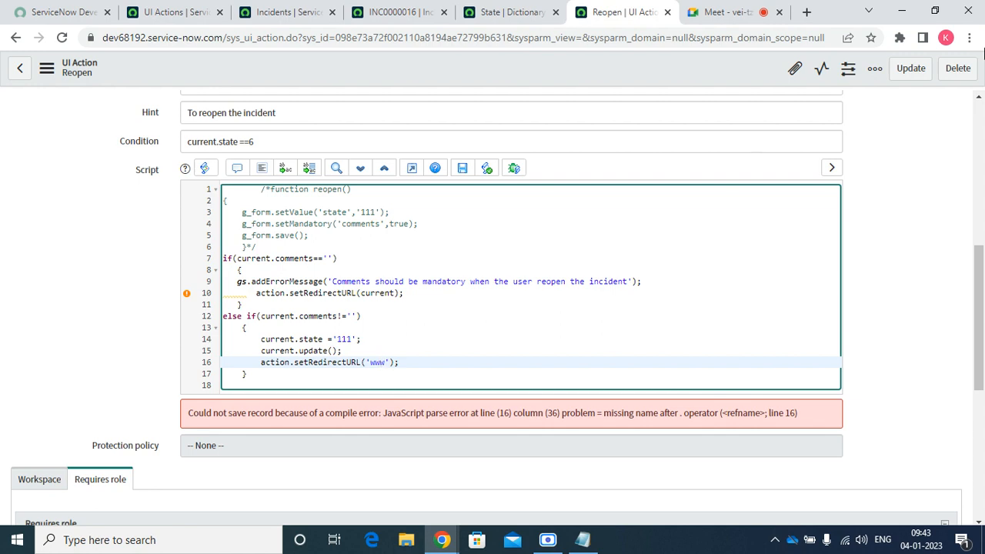
text(wwgoogle)
key(BackSpace)
key(BackSpace)
key(BackSpace)
key(BackSpace)
key(BackSpace)
key(BackSpace)
text(google)
key(BackSpace)
key(BackSpace)
key(BackSpace)
key(BackSpace)
key(BackSpace)
key(BackSpace)
text(.google.com)
right_click(427, 70)
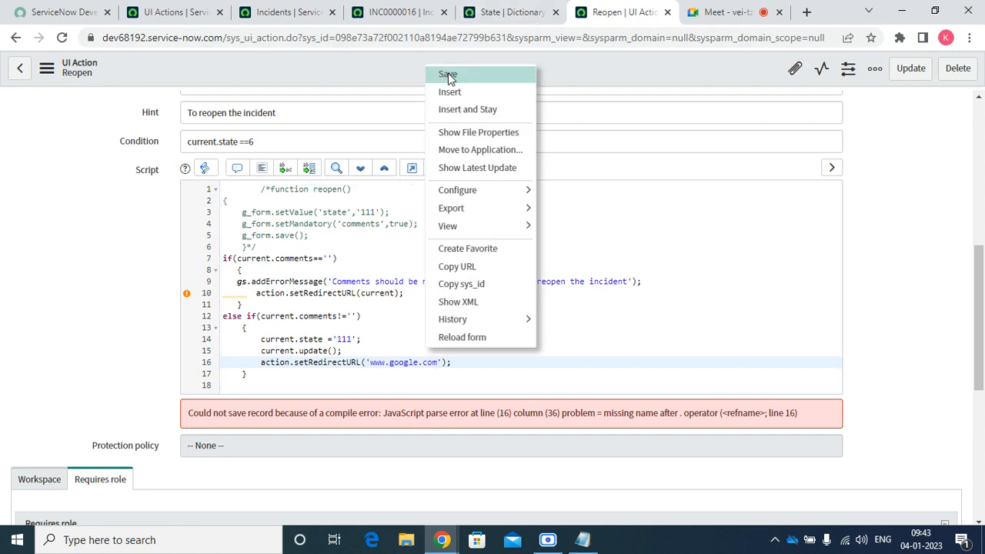
click(447, 74)
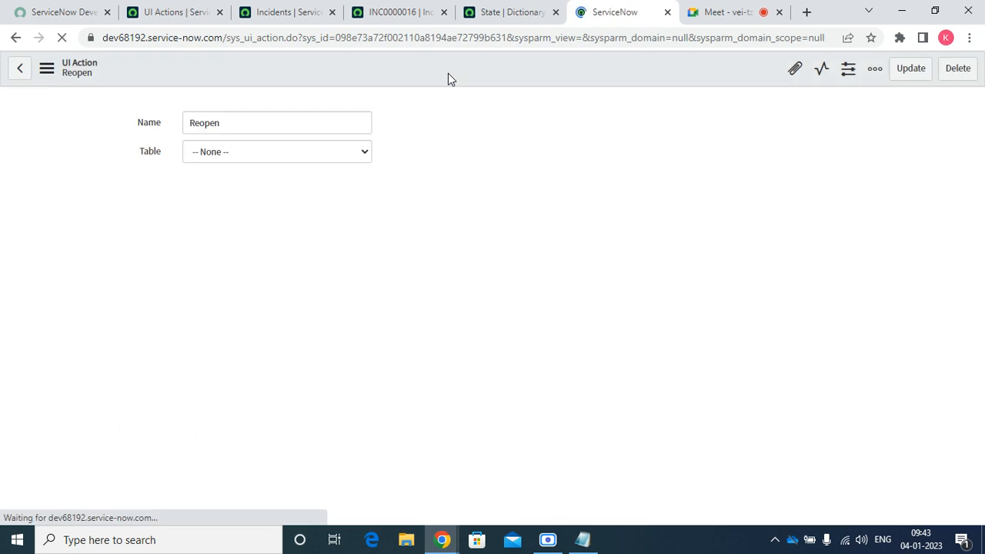
Reload INC0000016 and set its State to Resolved
click(388, 15)
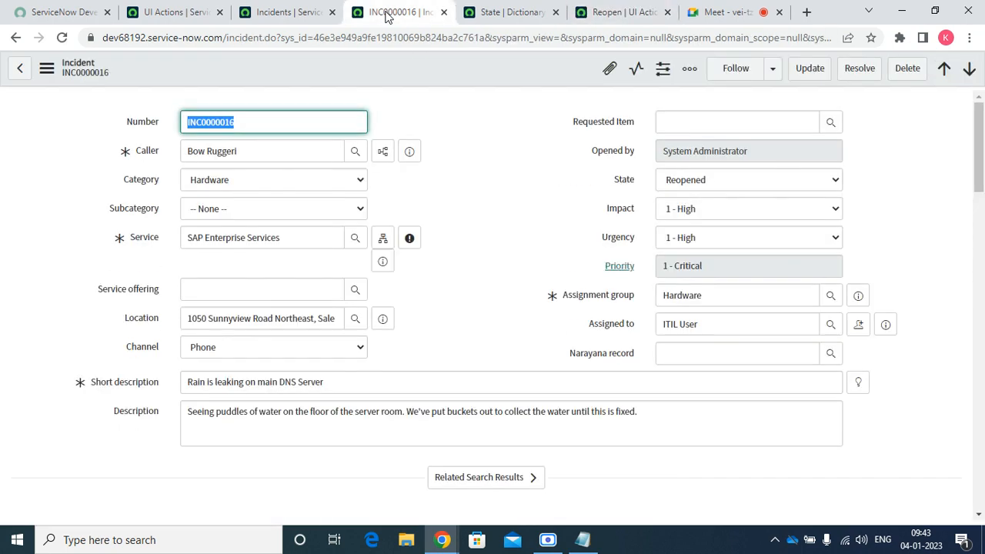
click(63, 38)
click(708, 185)
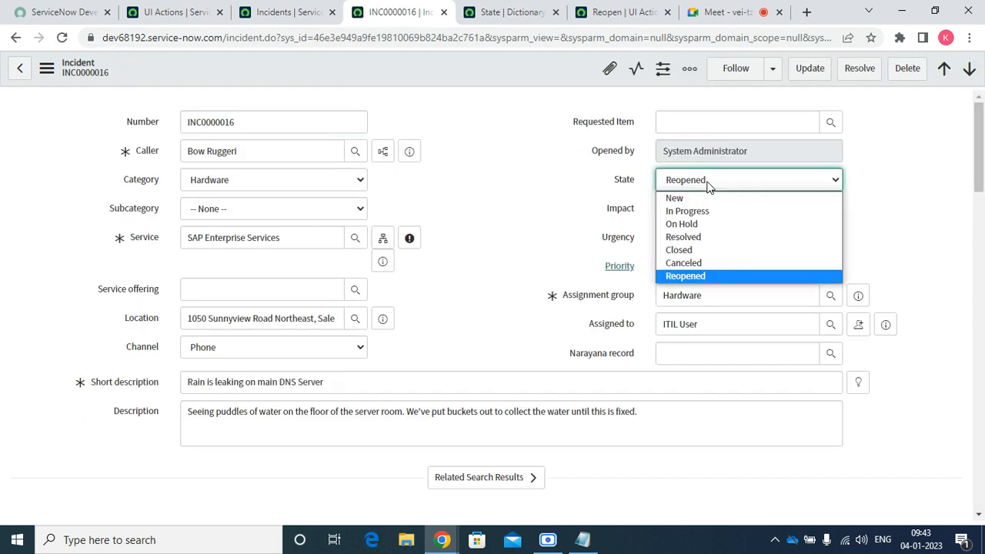
key(Up)
key(Up)
key(Up)
key(Up)
key(Up)
key(Return)
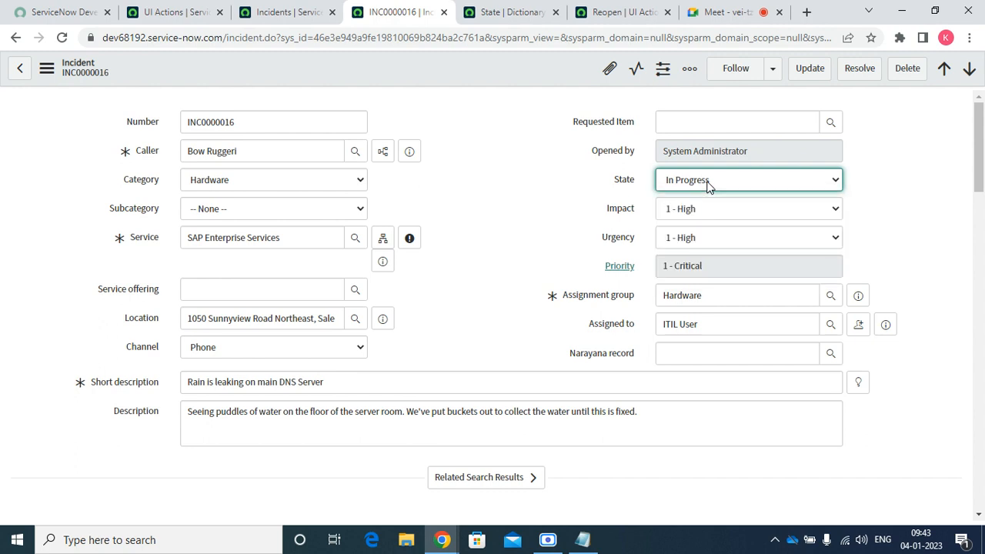
click(475, 69)
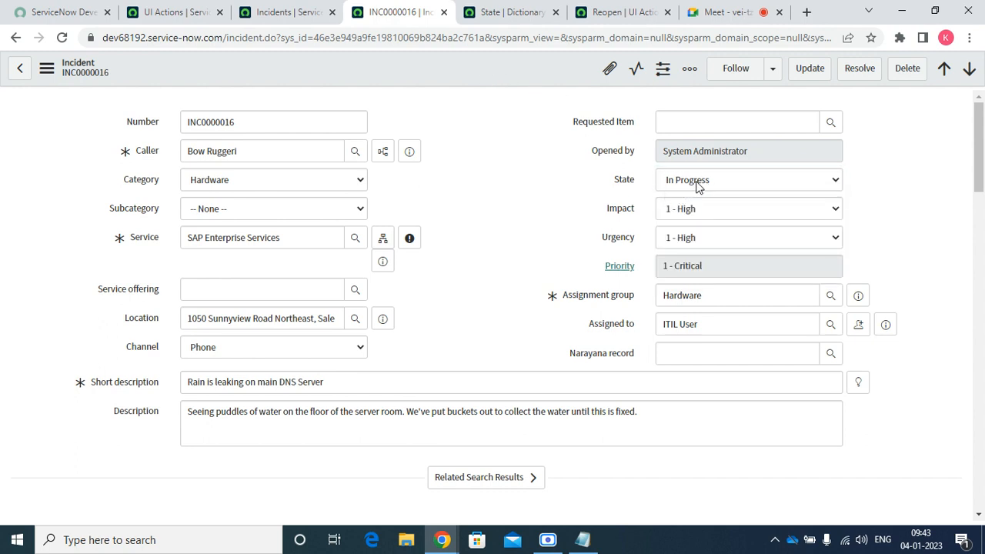
right_click(803, 200)
click(753, 183)
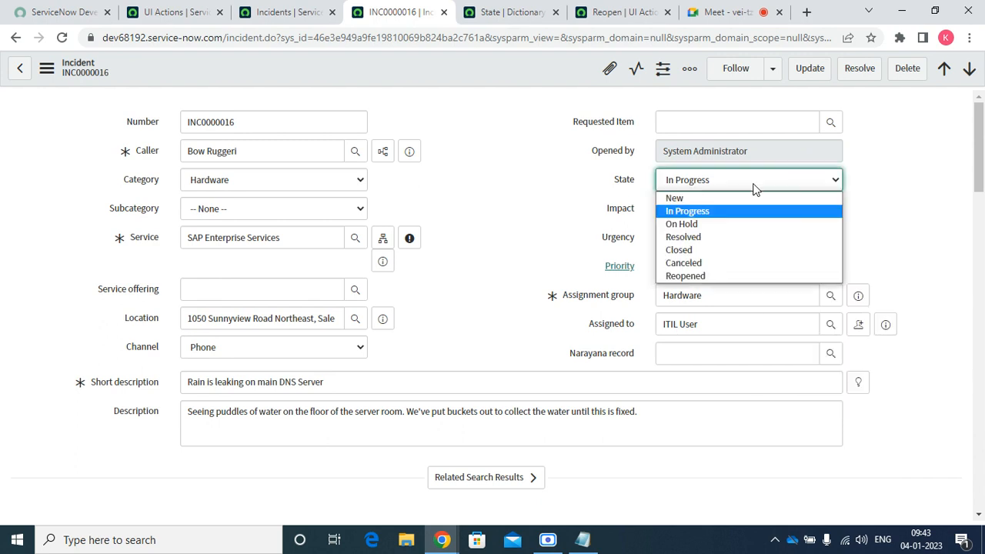
click(706, 241)
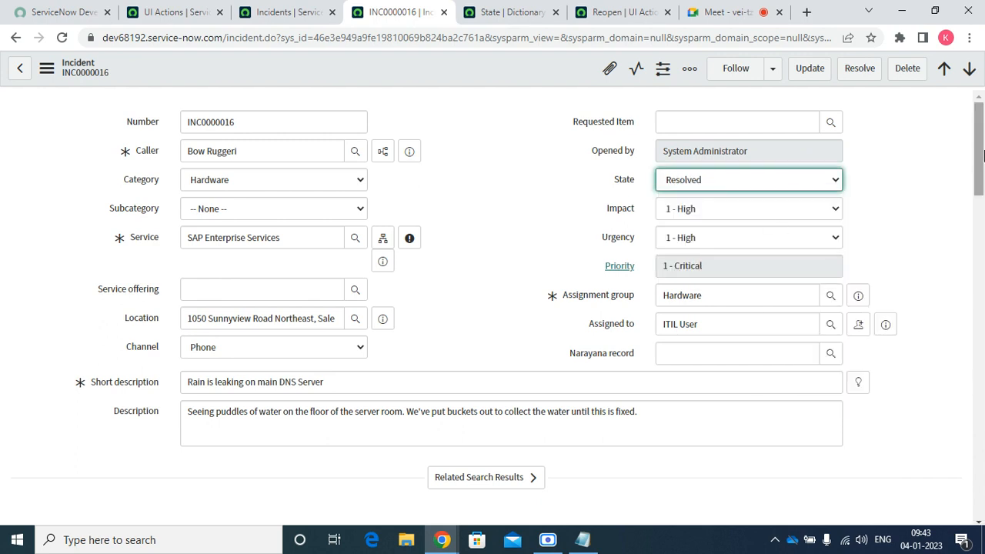
Set resolution code Solved (Work Around) with notes 'test' and save the incident
drag(979, 156, 967, 238)
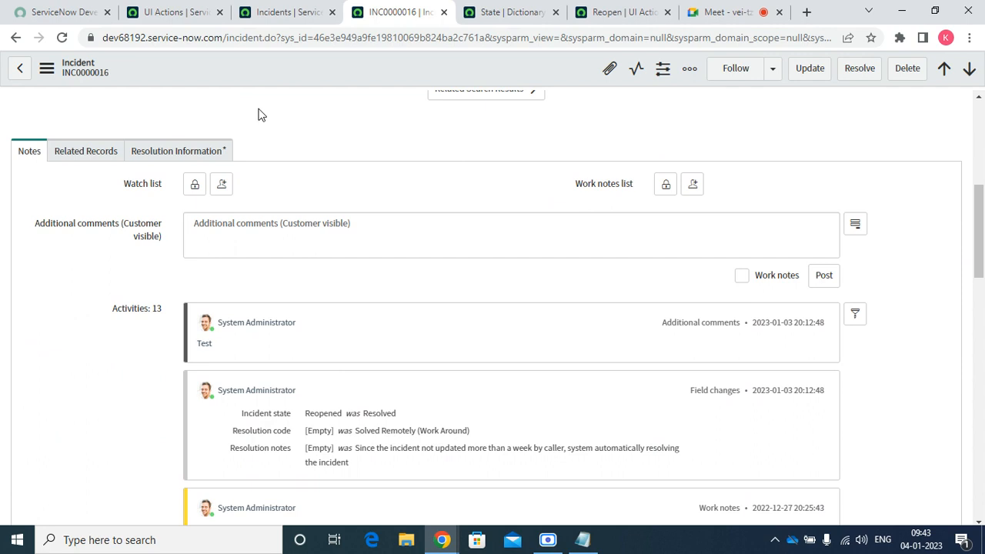
click(170, 153)
click(237, 221)
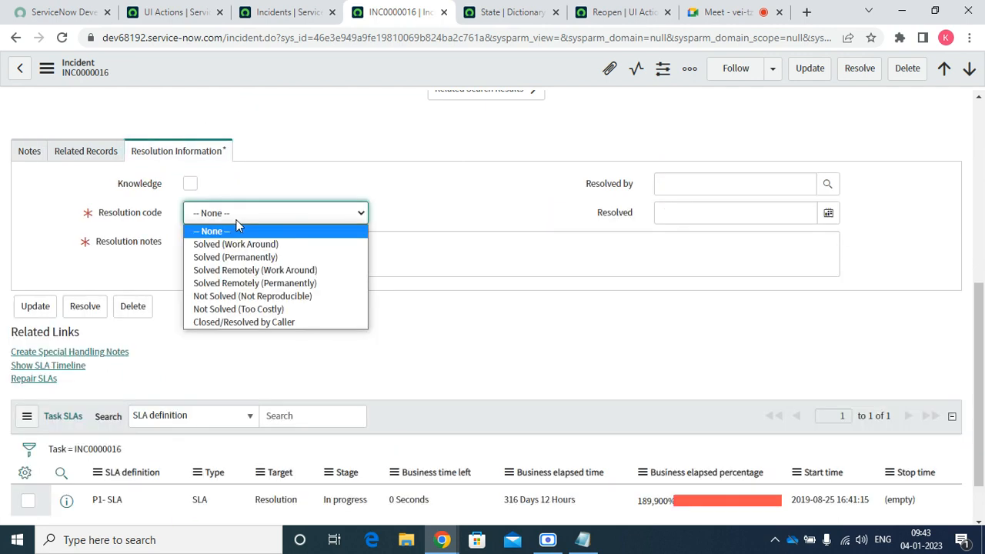
key(Down)
key(Return)
key(Tab)
key(Tab)
key(Tab)
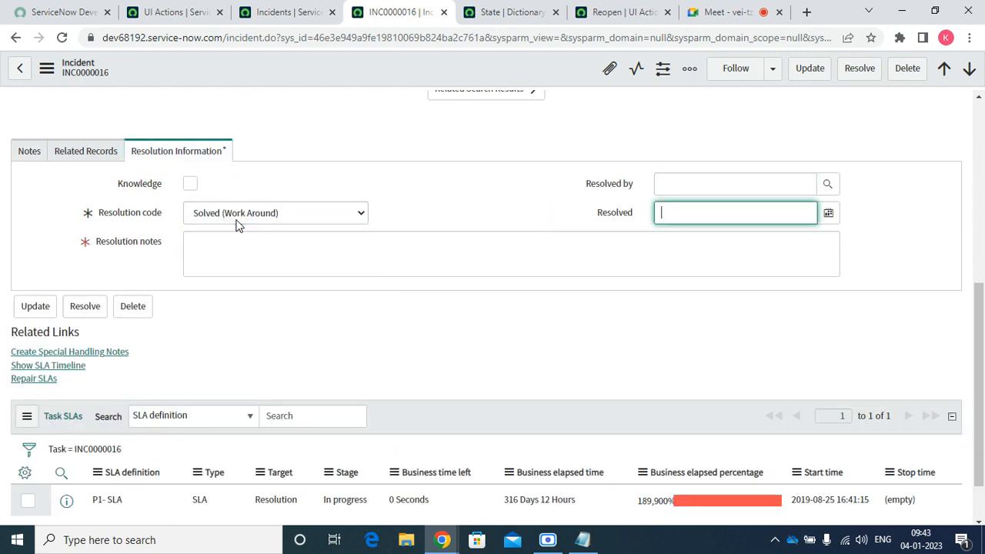
text(test)
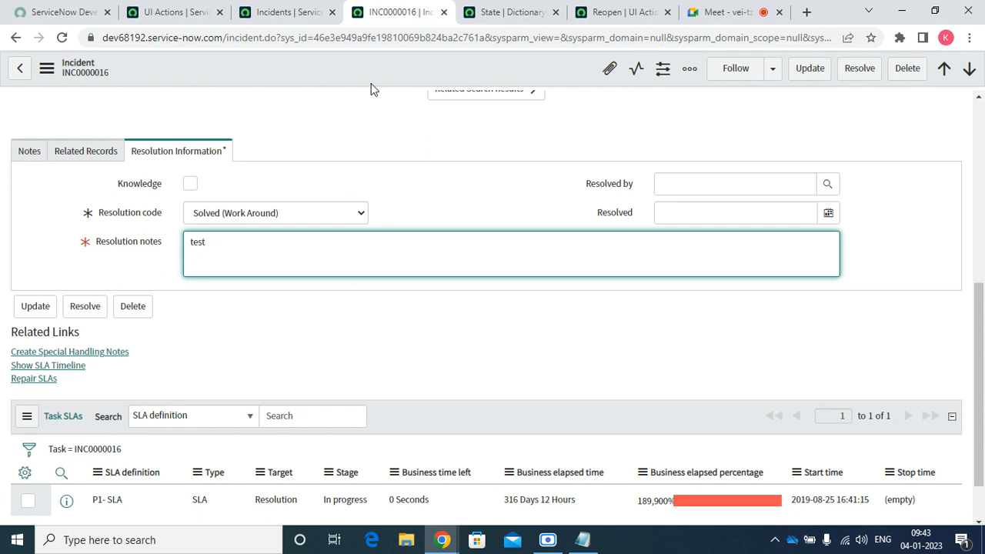
right_click(389, 63)
click(413, 71)
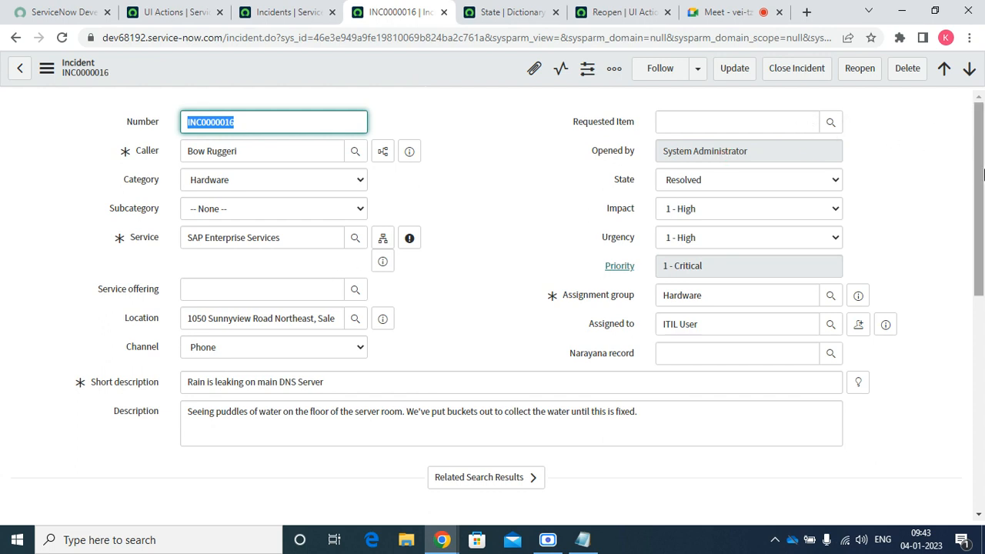
scroll(961, 288, down, 3)
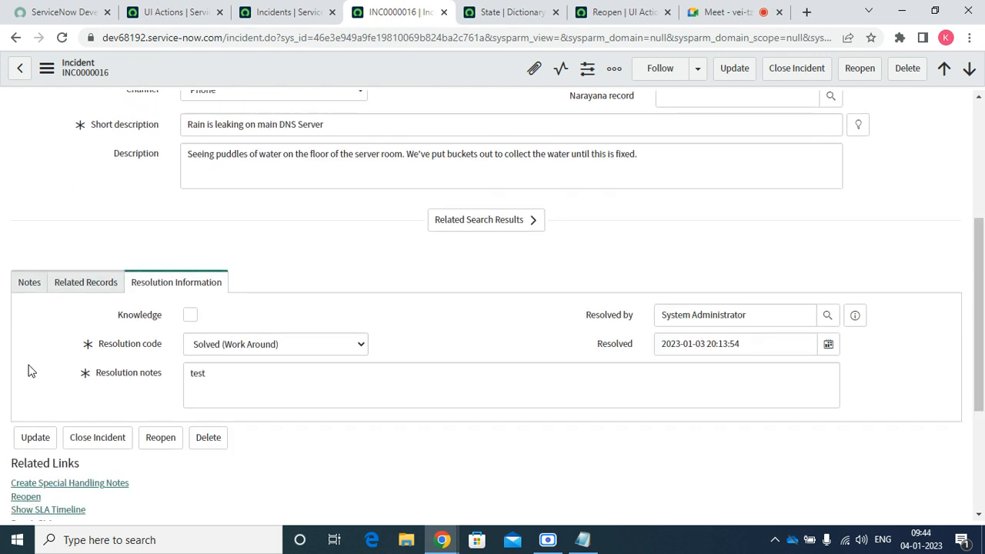
Add the additional comment 'test' to INC0000016 and reopen it
click(29, 283)
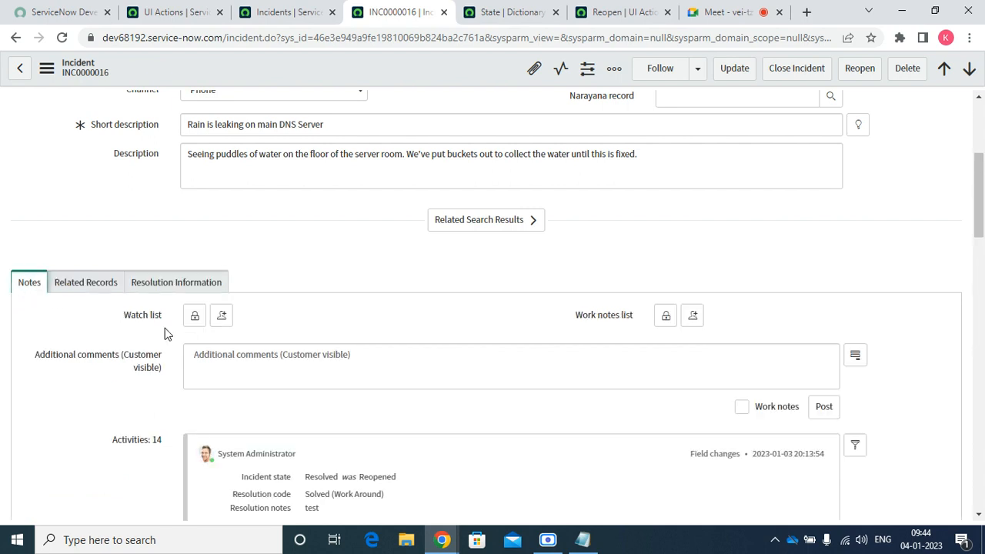
click(228, 355)
text(test)
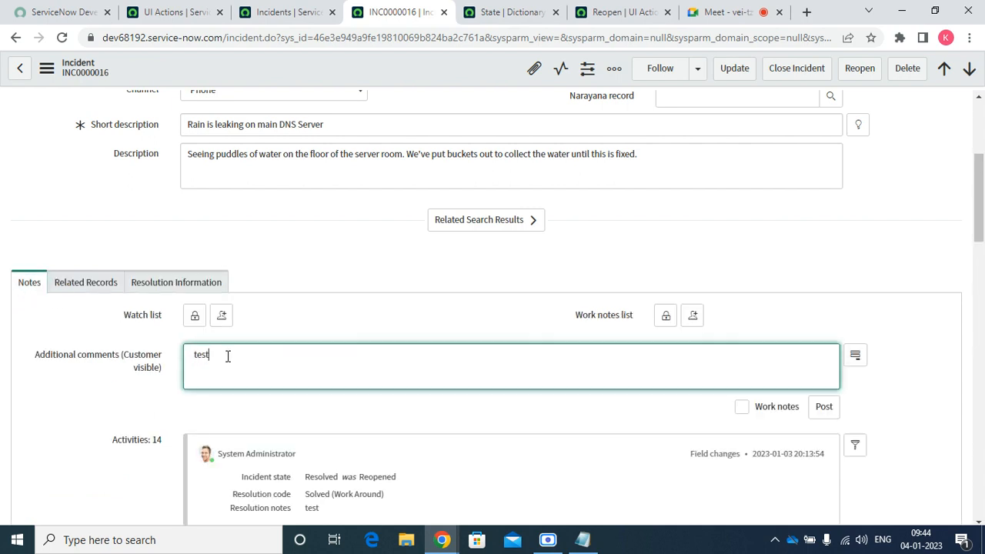
click(859, 71)
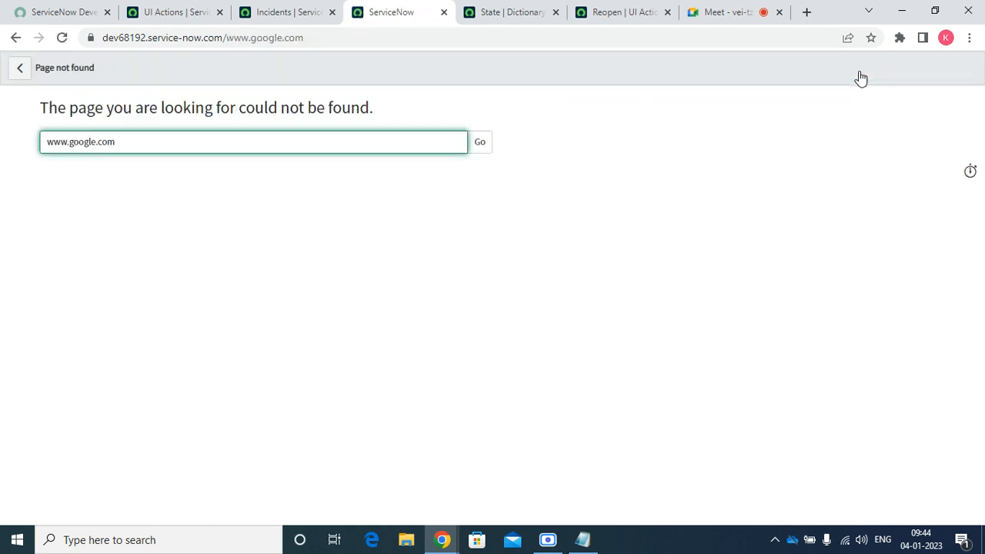
click(228, 38)
drag(228, 38, 321, 41)
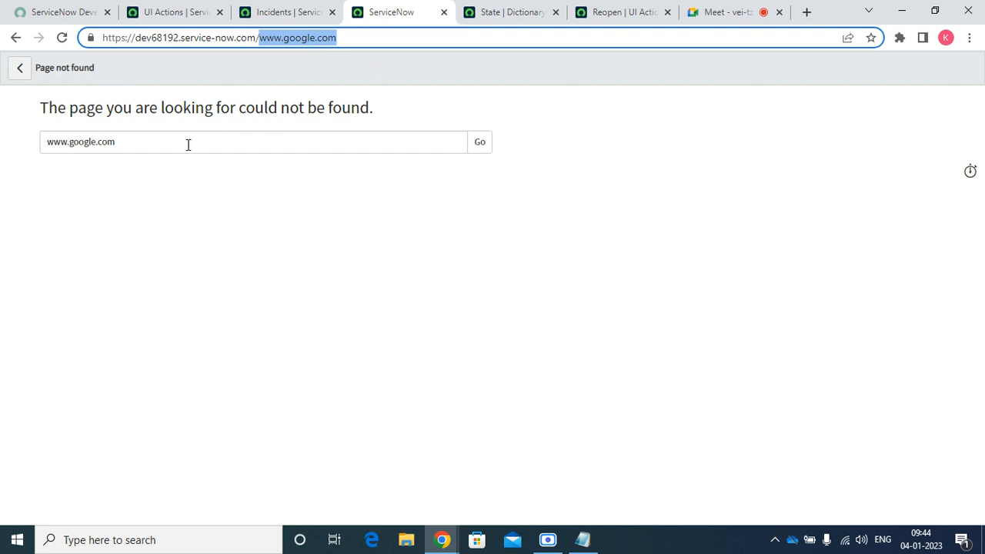
click(299, 13)
click(396, 10)
click(443, 13)
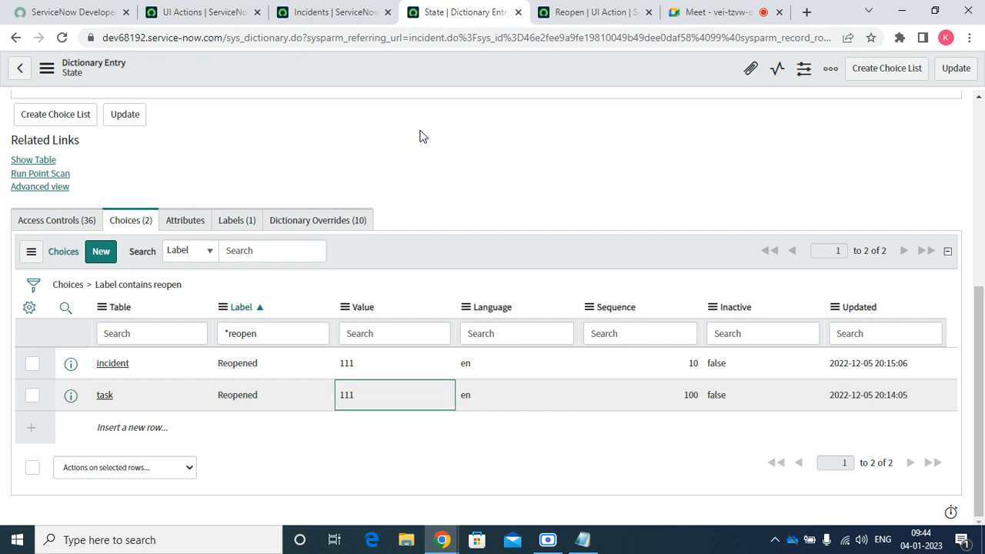
Select the State dictionary page text and reload the entry
drag(423, 136, 680, 4)
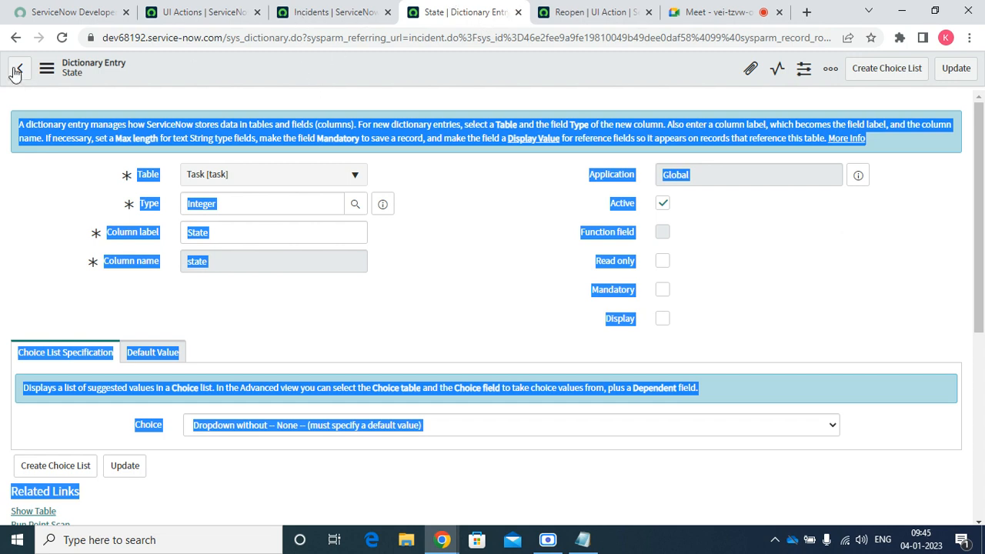
click(61, 39)
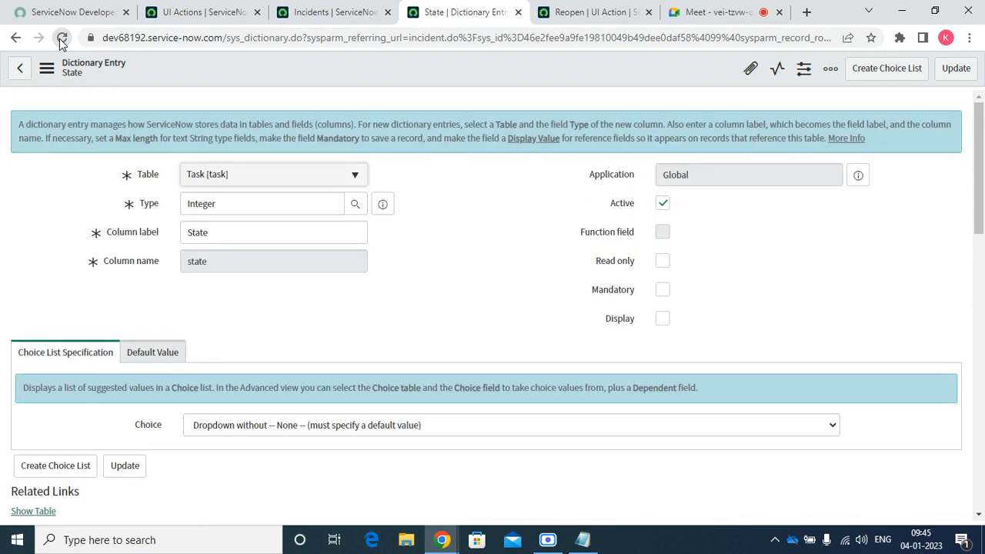
Close the dictionary and Reopen tabs, then open INC0000016 from the incident list in a new tab
click(517, 14)
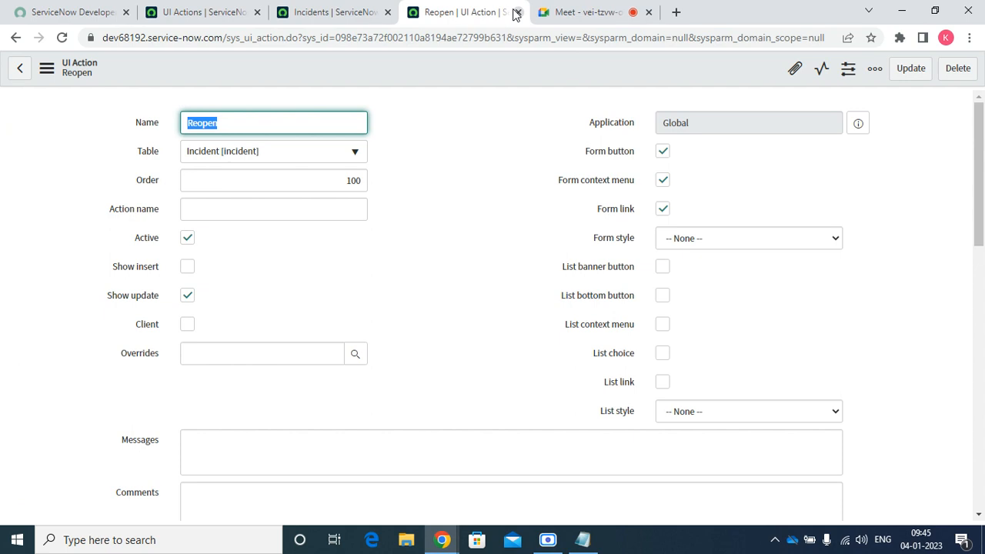
click(515, 12)
click(332, 14)
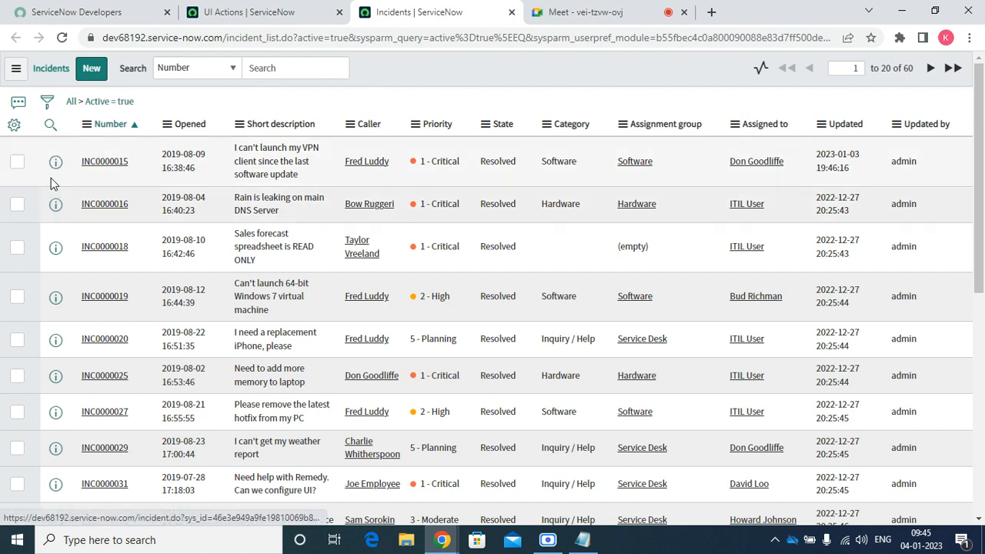
right_click(50, 206)
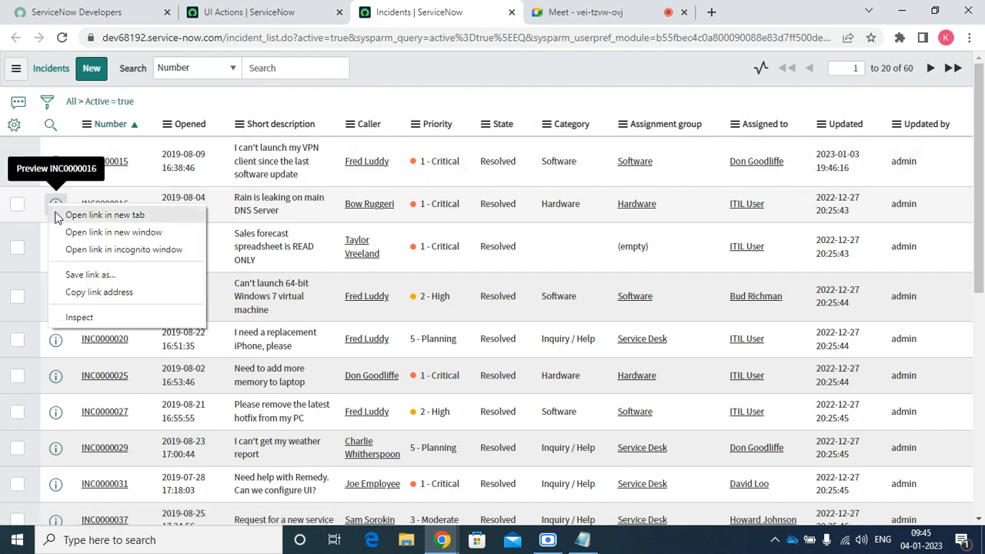
click(63, 215)
click(516, 19)
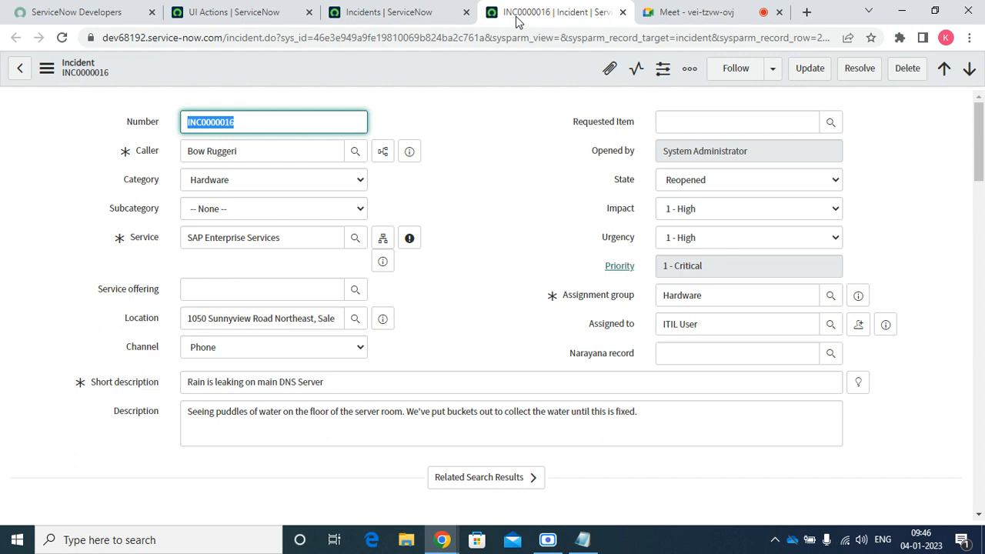
Move the INC0000016 tab into its own window and close the video meeting tab
mouse_move(516, 21)
mouse_down()
mouse_move(677, 22)
mouse_move(543, 21)
mouse_move(558, 65)
mouse_move(514, 58)
mouse_move(502, 17)
mouse_up()
drag(517, 259, 504, 5)
click(696, 14)
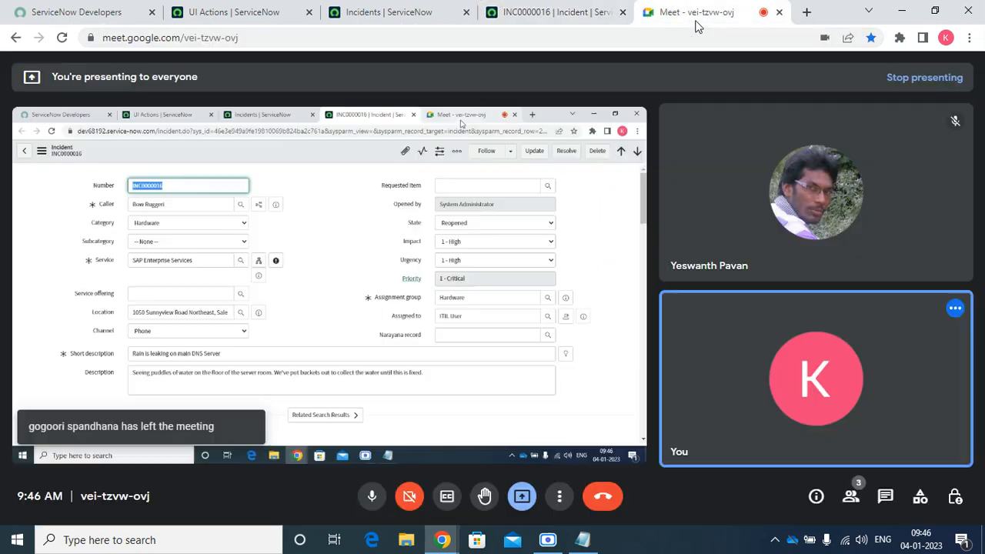
click(778, 12)
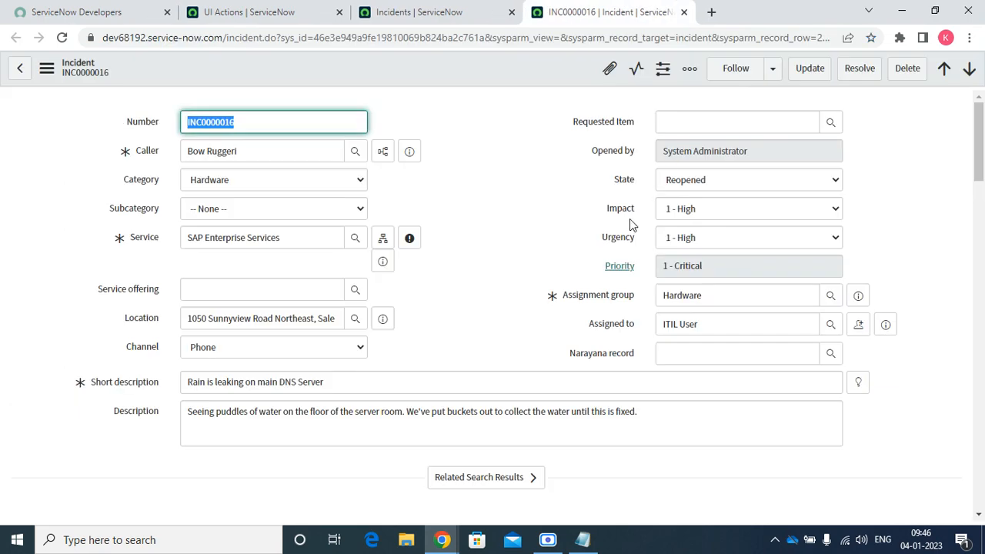